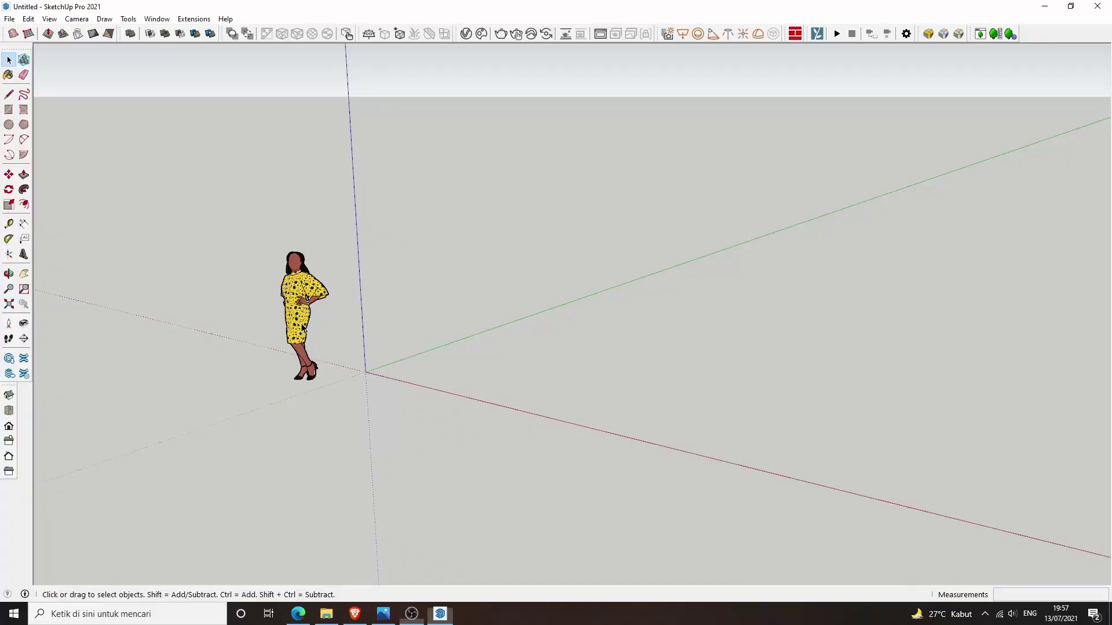
Step: Select the default person figure standing near the origin
left_click(302, 328)
Step: Delete the person figure and draw a 700 by 800 ground rectangle at the origin
key("Delete")
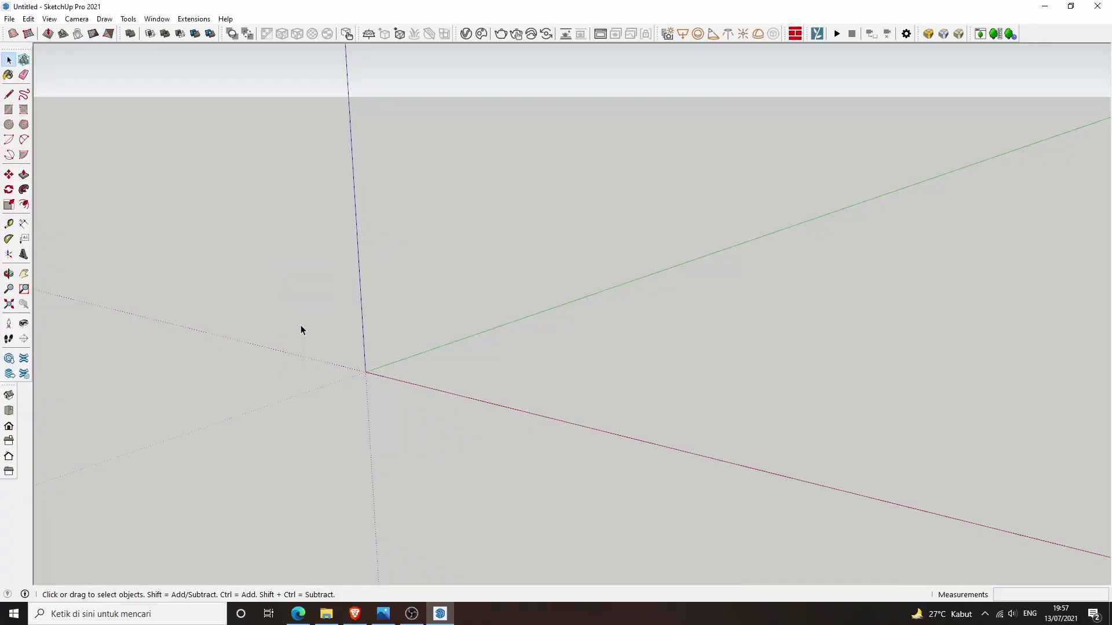
key("r")
left_click(365, 372)
type("700;800")
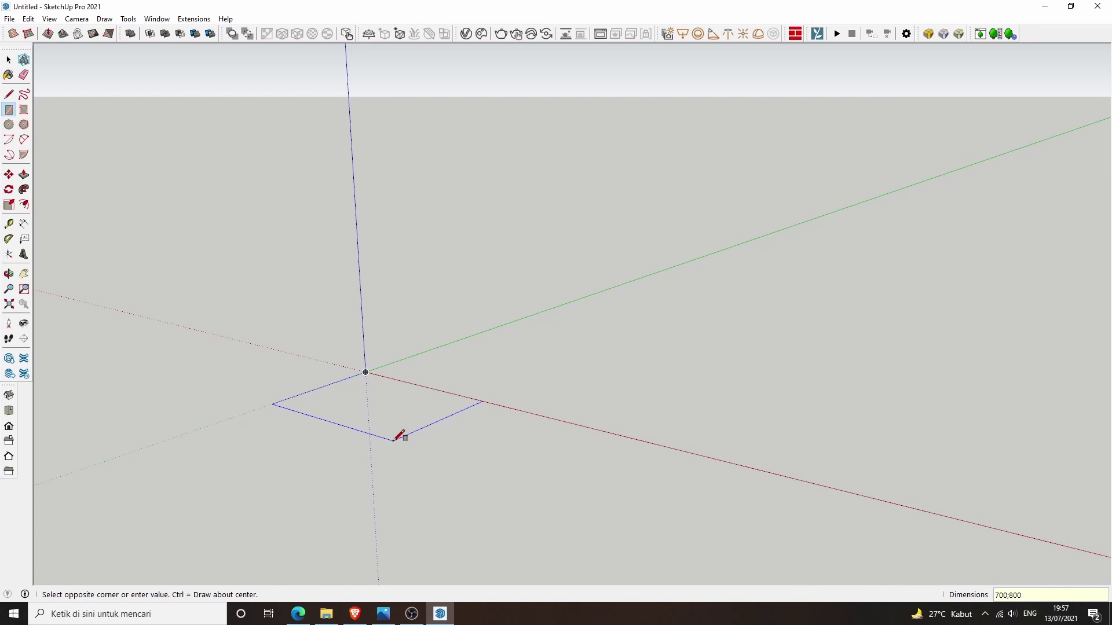
key("Return")
scroll(410, 429, "down", 1)
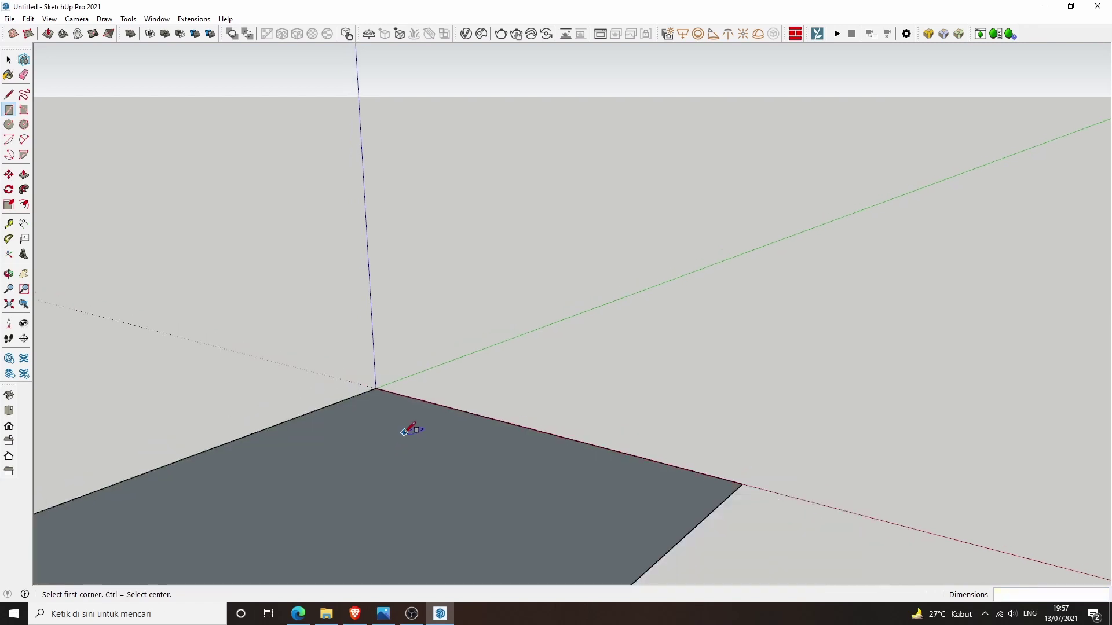
middle_click_drag(406, 432, 507, 499)
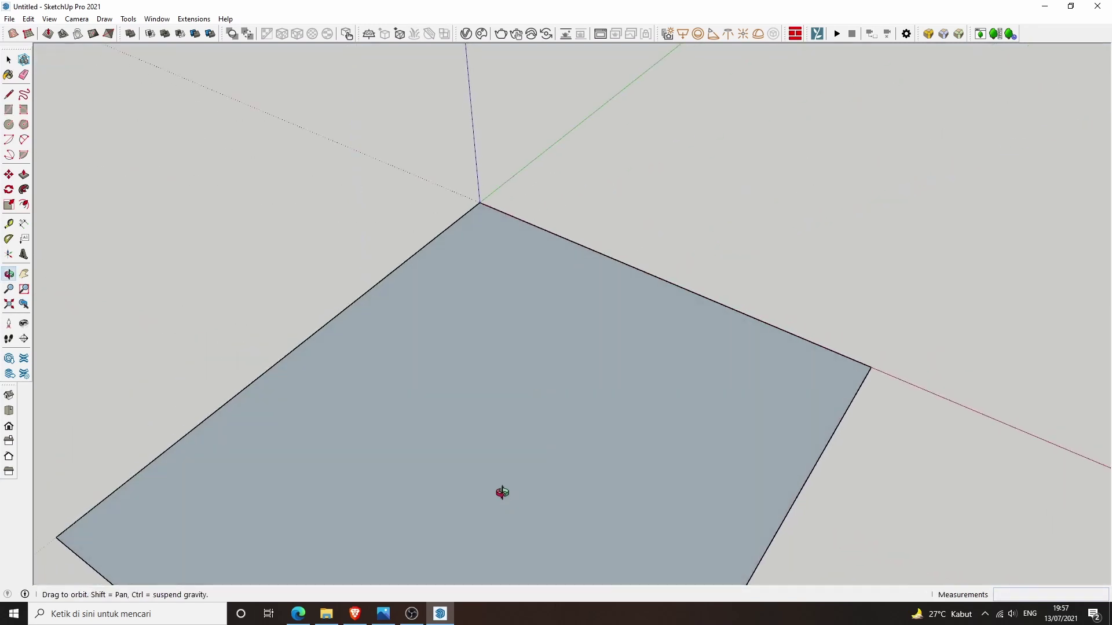
Step: Place a guide 300 cm from the ground's edge and draw a 300 cm strip across the ground
key("t")
left_click(621, 262)
key("Return")
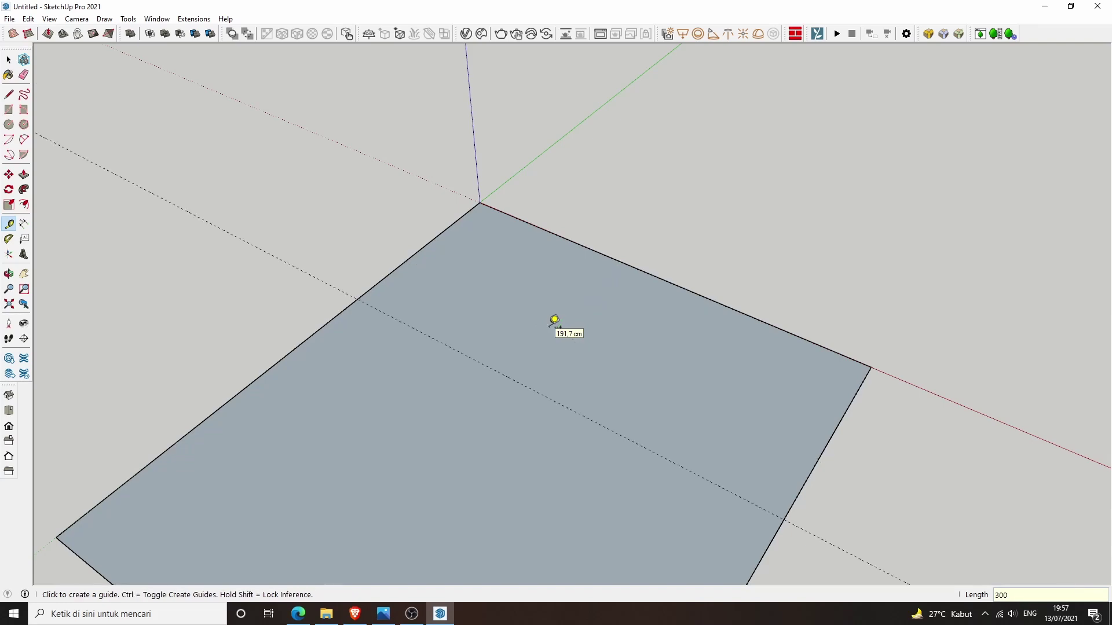
key("space")
double_click(549, 328)
key("r")
left_click(359, 299)
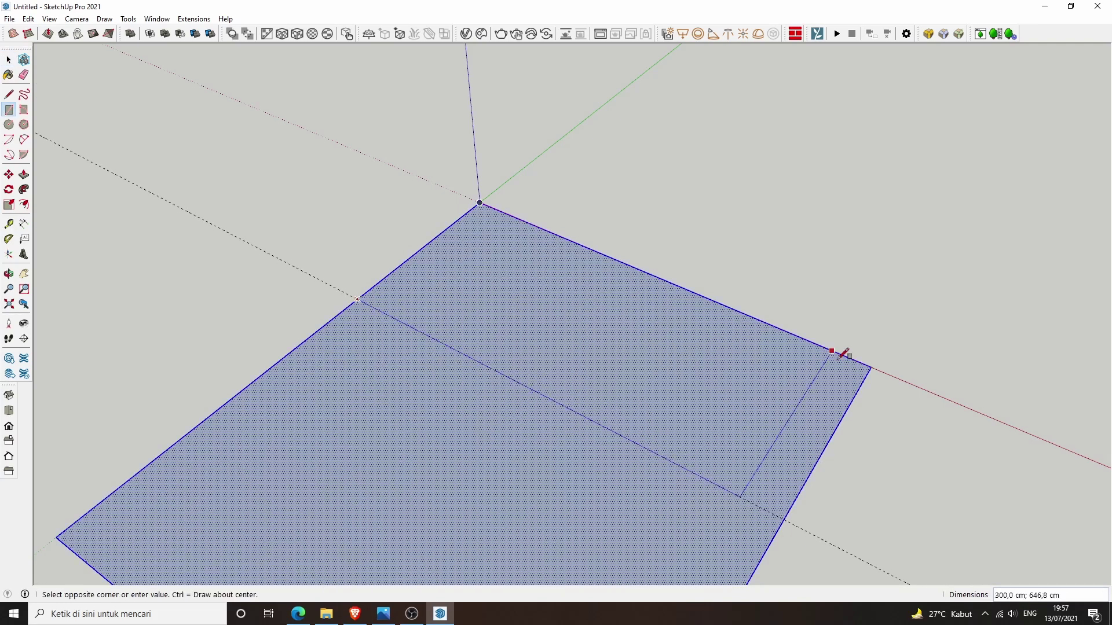
left_click(871, 367)
Step: Offset the strip's back and side edges outward by 15 cm
key("space")
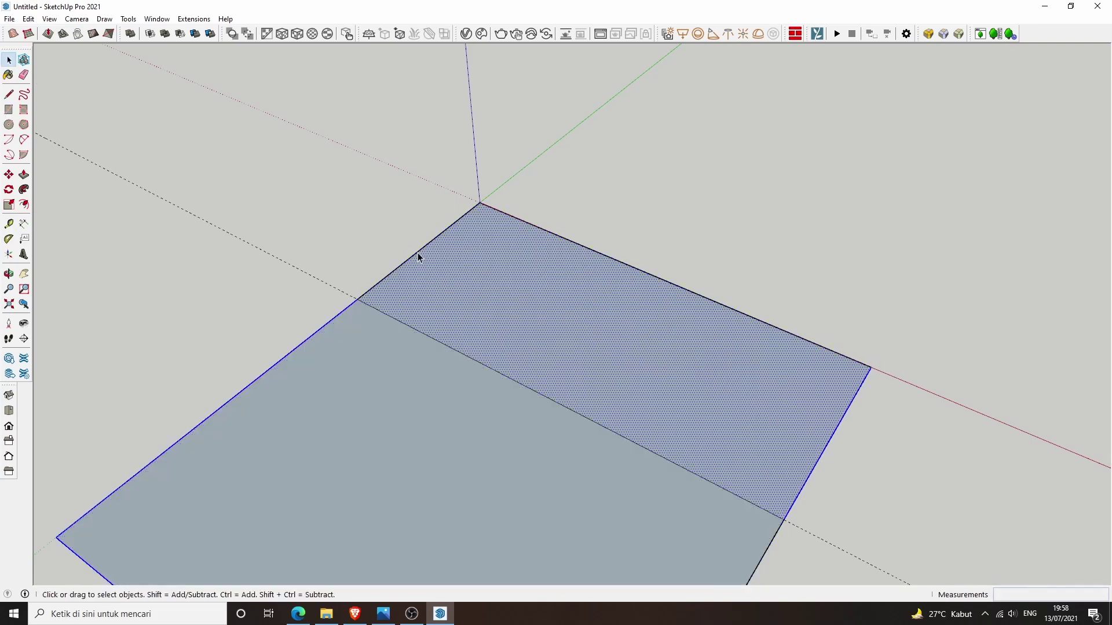
left_click(418, 252)
left_click(579, 245, "shift")
key("f")
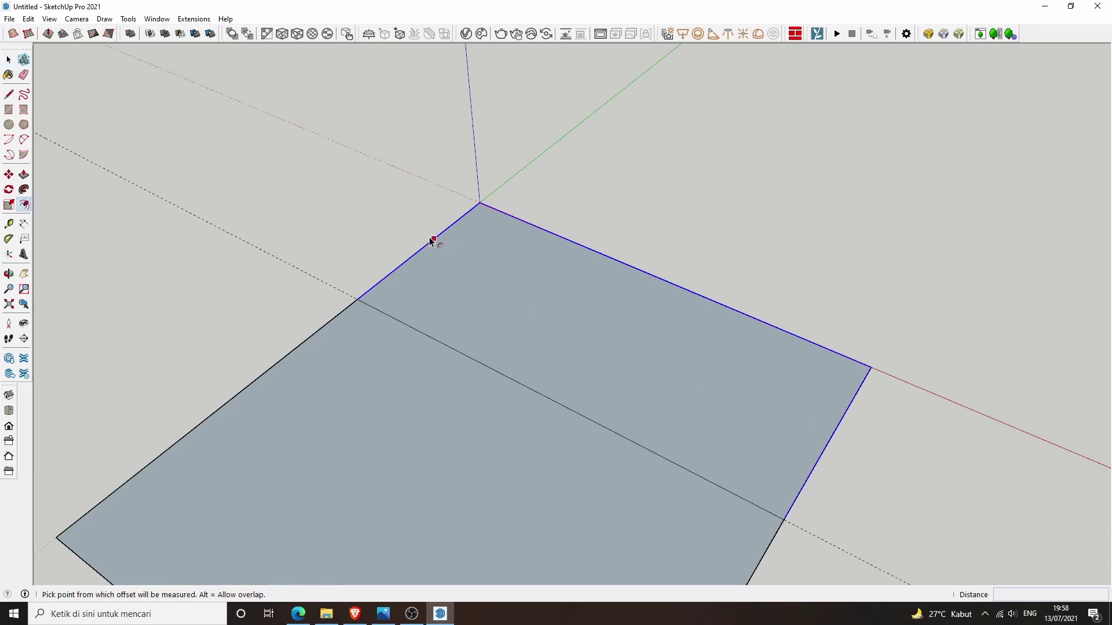
left_click(419, 227)
type("15")
key("Return")
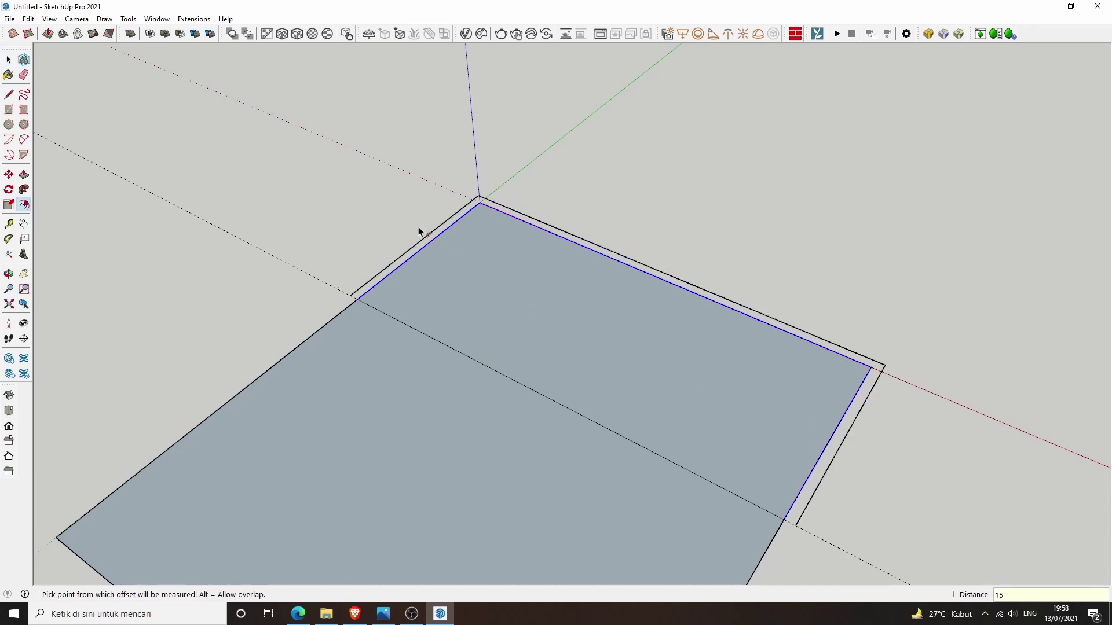
Step: Close the offset outline into a wall footprint and raise the walls 300 cm
key("r")
left_click(351, 296)
left_click(884, 366)
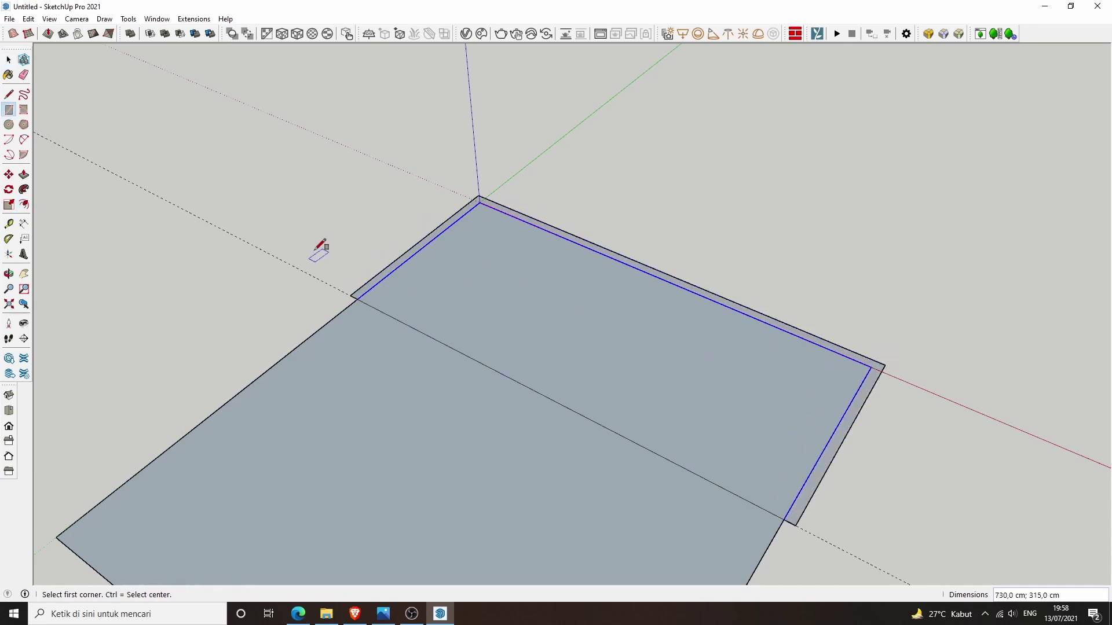
key("p")
left_click(441, 231)
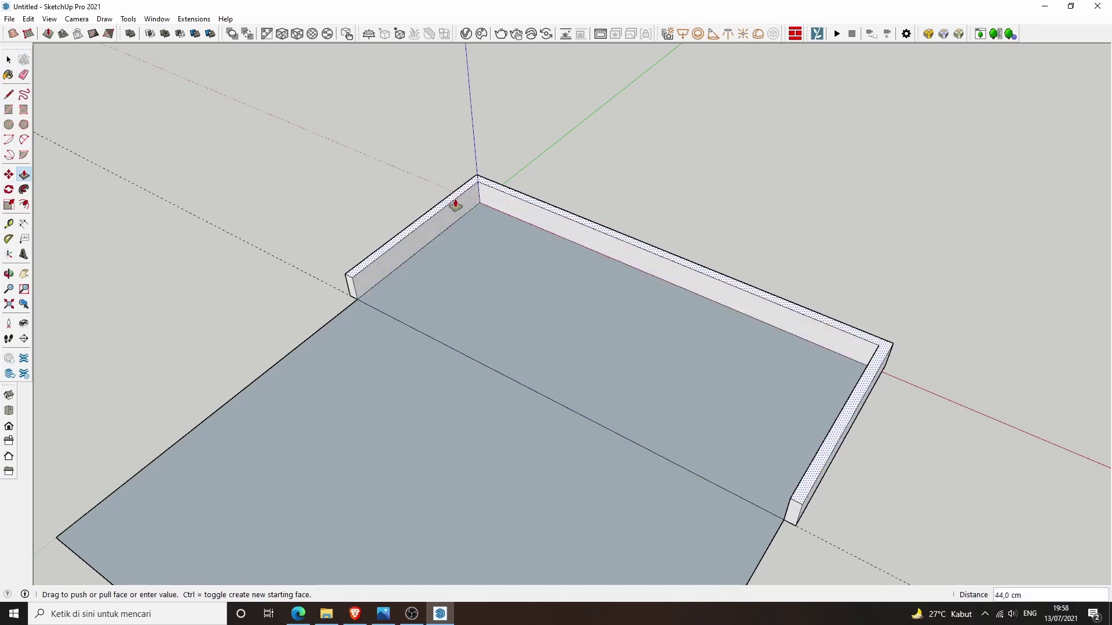
type("300")
key("Return")
Step: Select the ground and walls from the front view, then clear the selection
middle_click_drag(603, 278, 630, 271)
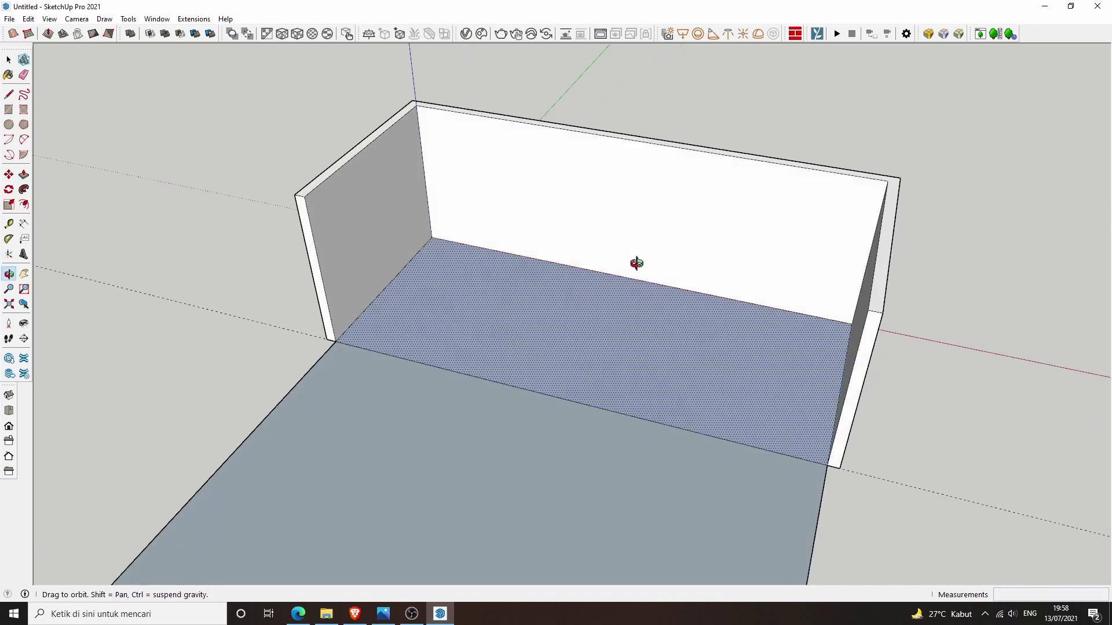
key("space")
right_click(594, 306)
left_click(643, 422)
scroll(549, 332, "down", 2)
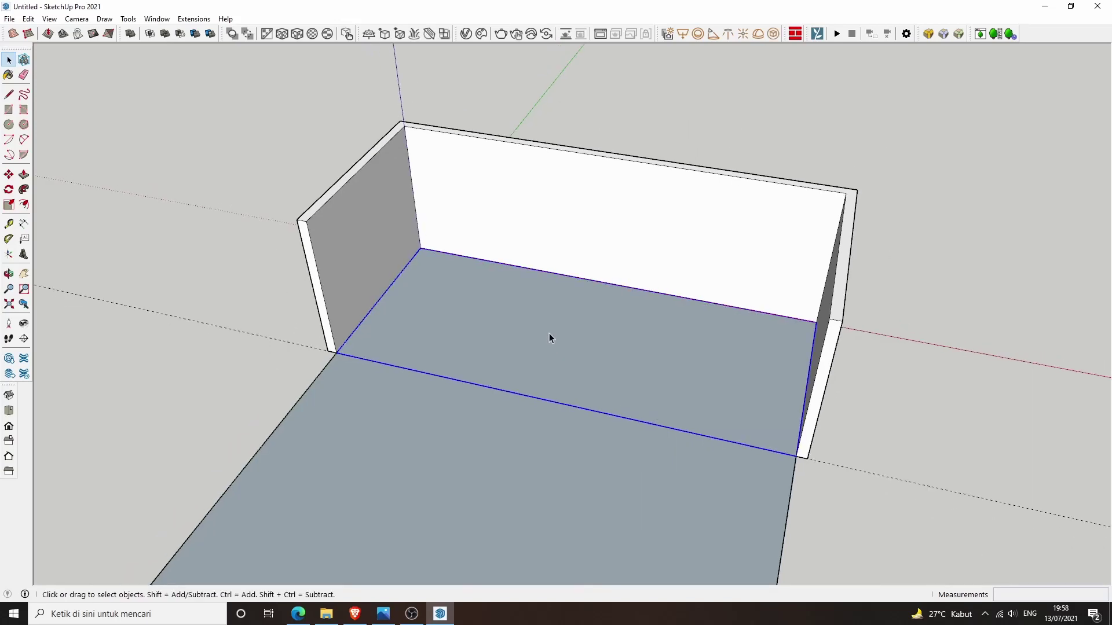
scroll(459, 407, "up", 2)
right_click(432, 404)
left_click(476, 293)
scroll(564, 187, "up", 2)
left_click(49, 19)
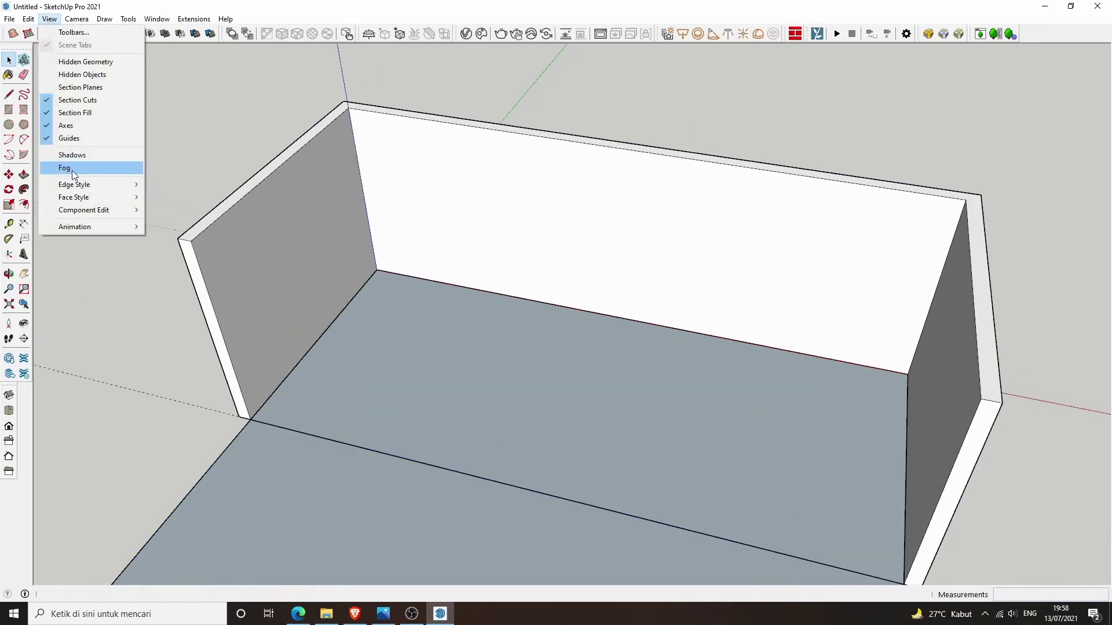
Step: Save the current view as Scene 1 and place a 40 cm guide off the right wall
left_click(191, 227)
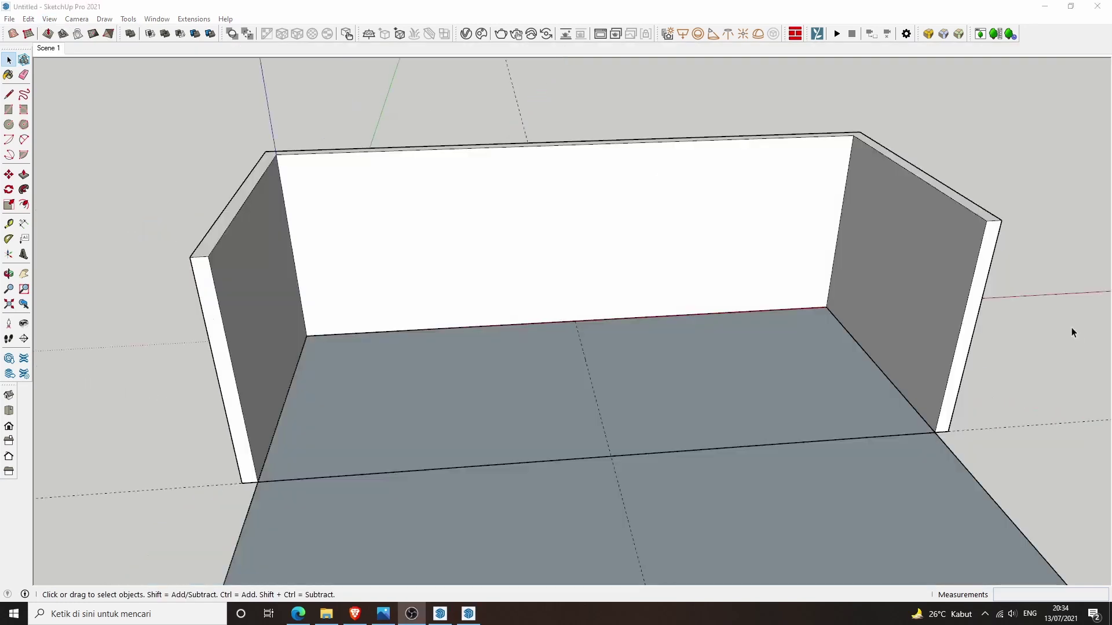
key("t")
left_click(844, 199)
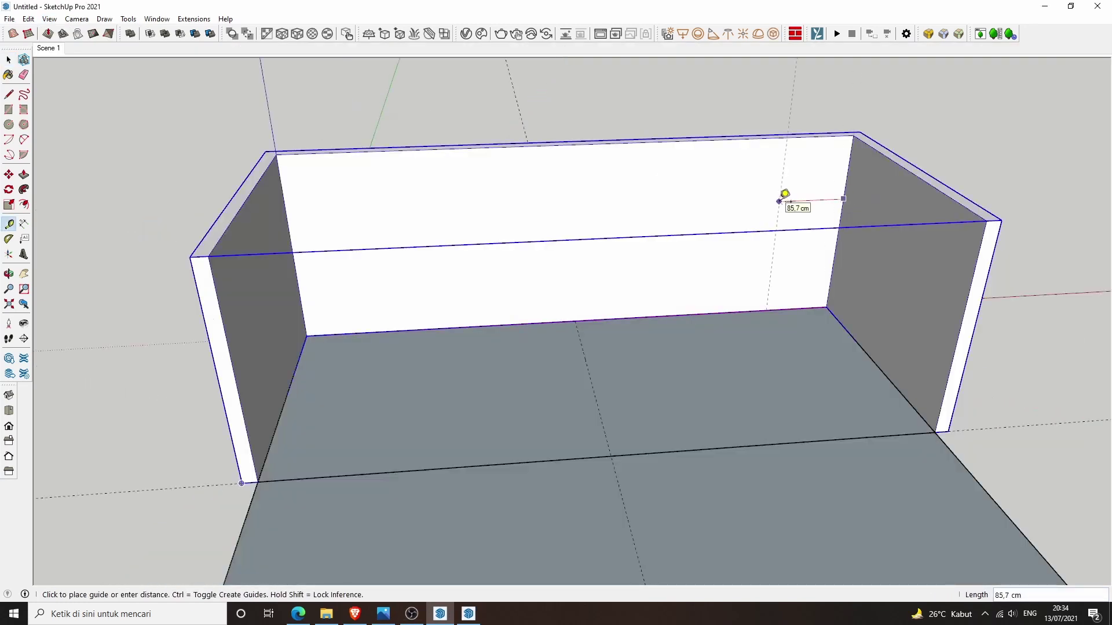
type("40")
key("Return")
Step: Draw a rectangle on the back wall down to its base and move it 280 cm left
key("r")
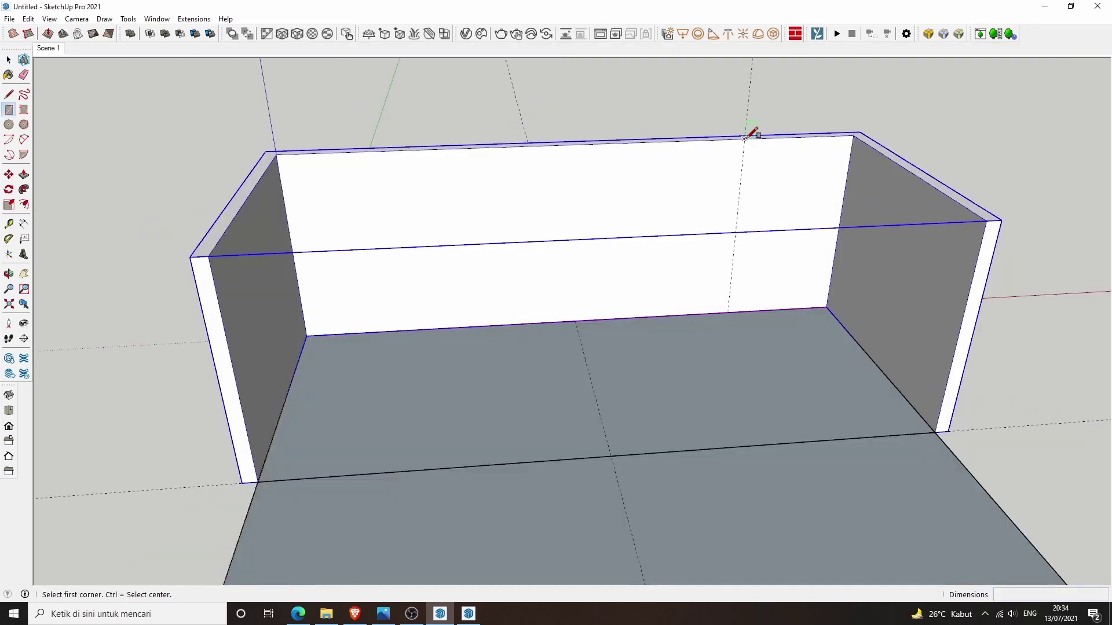
left_click(746, 139)
left_click(827, 308)
key("space")
left_click(805, 268)
key("m")
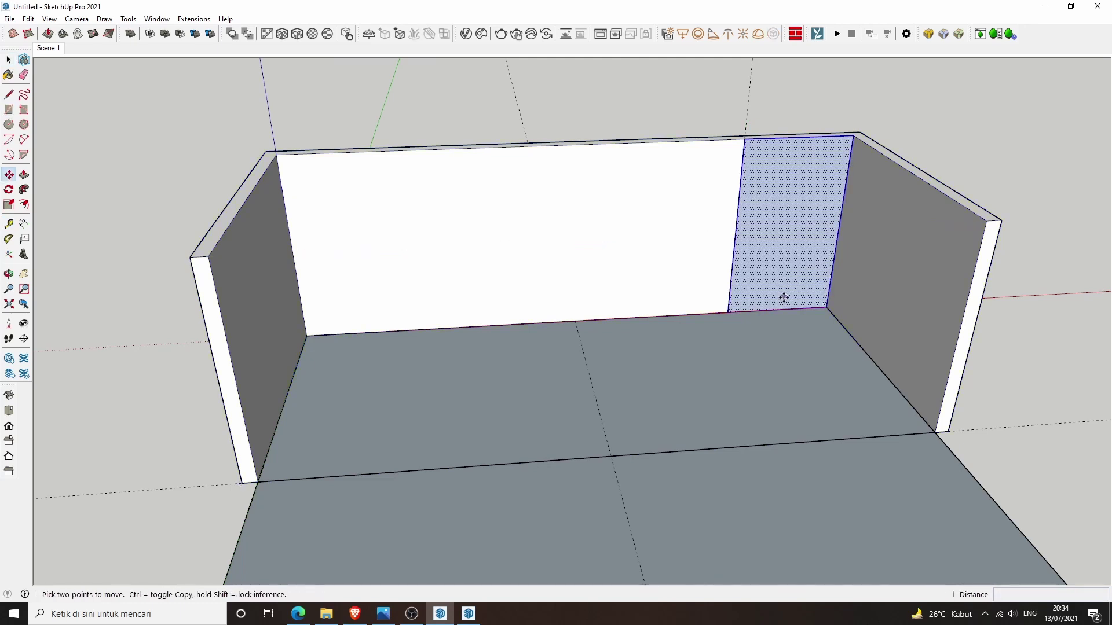
left_click(778, 310)
left_click(575, 320)
Step: Pull the moved wall rectangle outward into a protruding block
key("space")
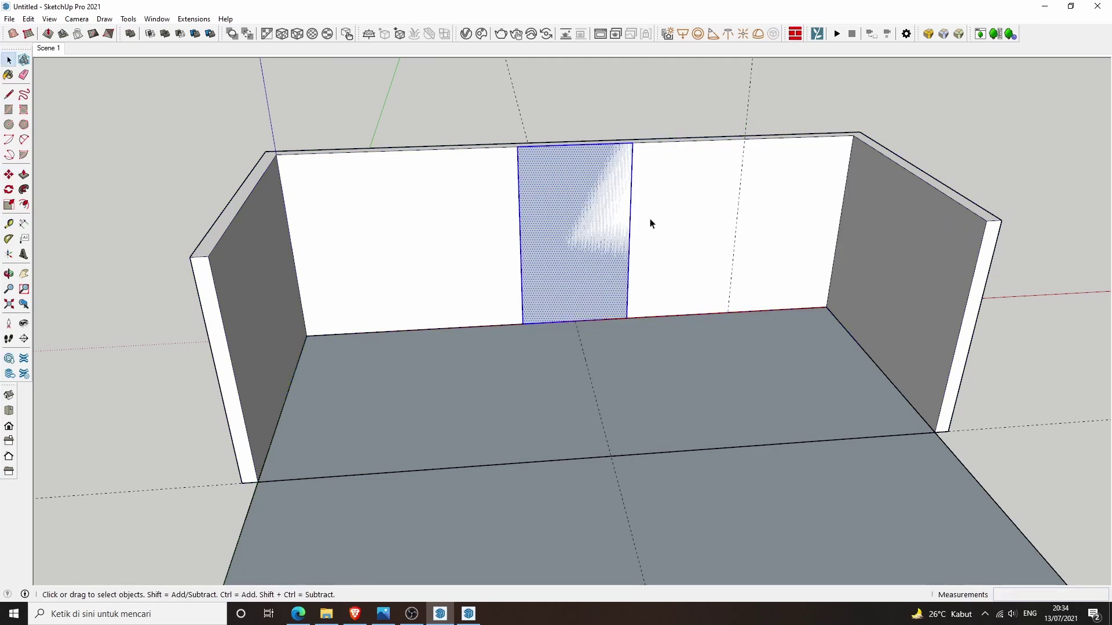
key("e")
key("space")
left_click(554, 176)
middle_click_drag(554, 176, 690, 206)
scroll(640, 217, "up", 5)
key("p")
left_click_drag(644, 205, 634, 227)
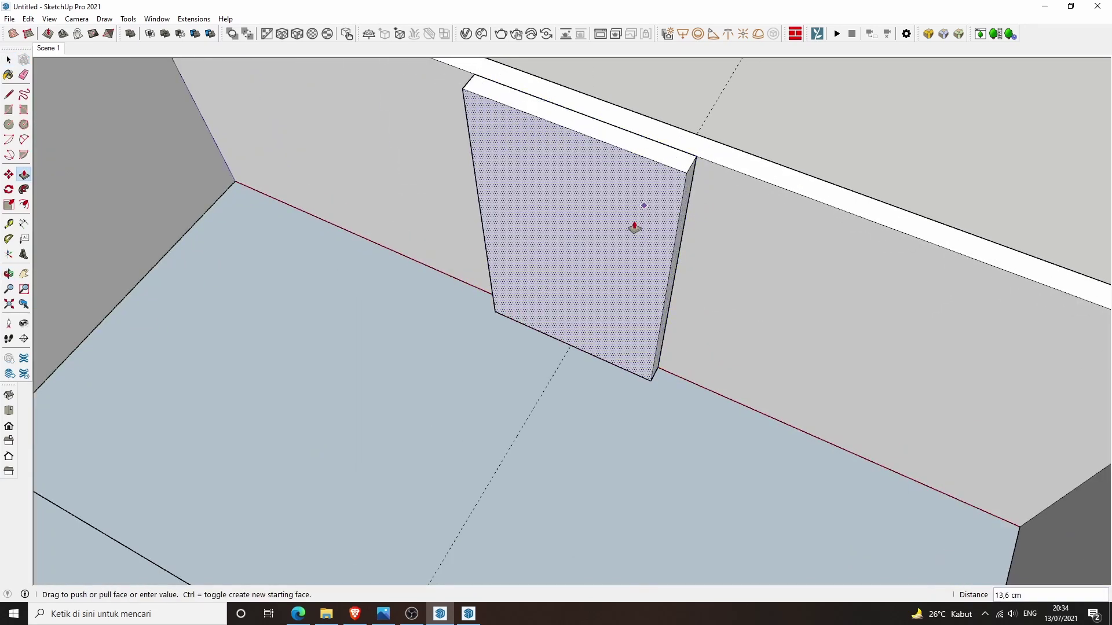
Step: Make the protruding block into a group
key("Return")
key("space")
triple_click(620, 214)
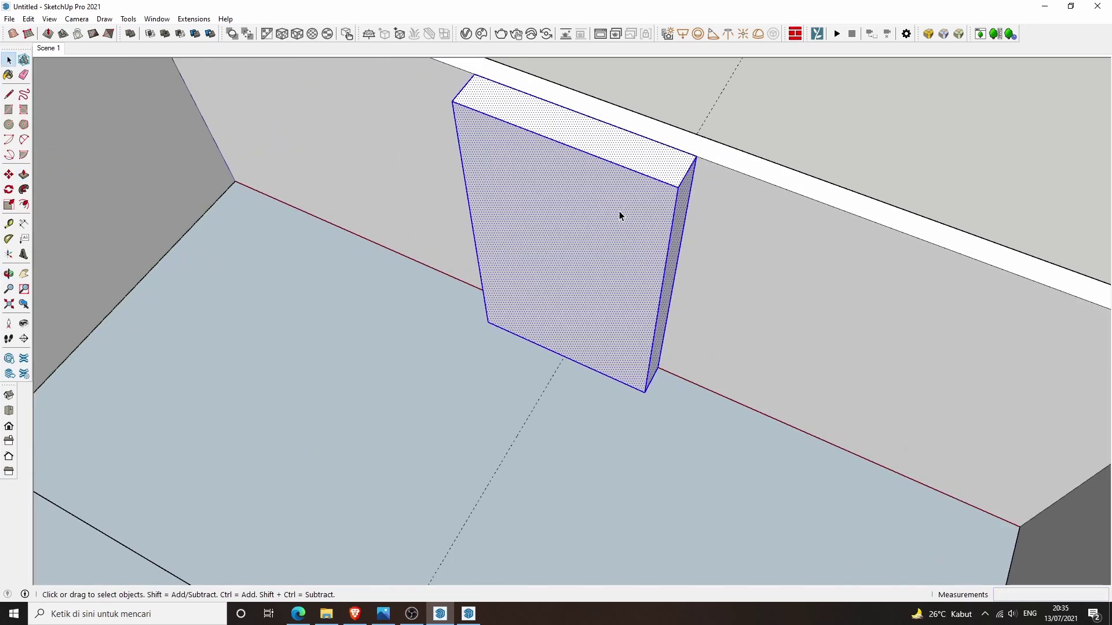
right_click(620, 211)
left_click(687, 308)
double_click(585, 276)
left_click(584, 277)
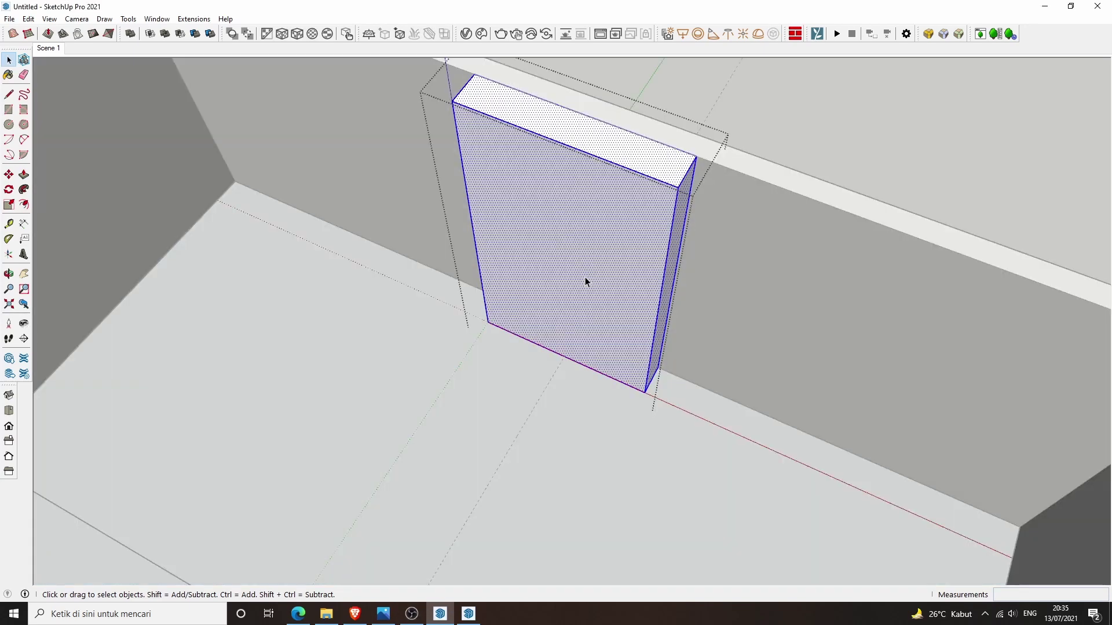
Step: Offset the block's front face inward by 40 cm
key("f")
left_click(470, 214)
type("40")
key("Return")
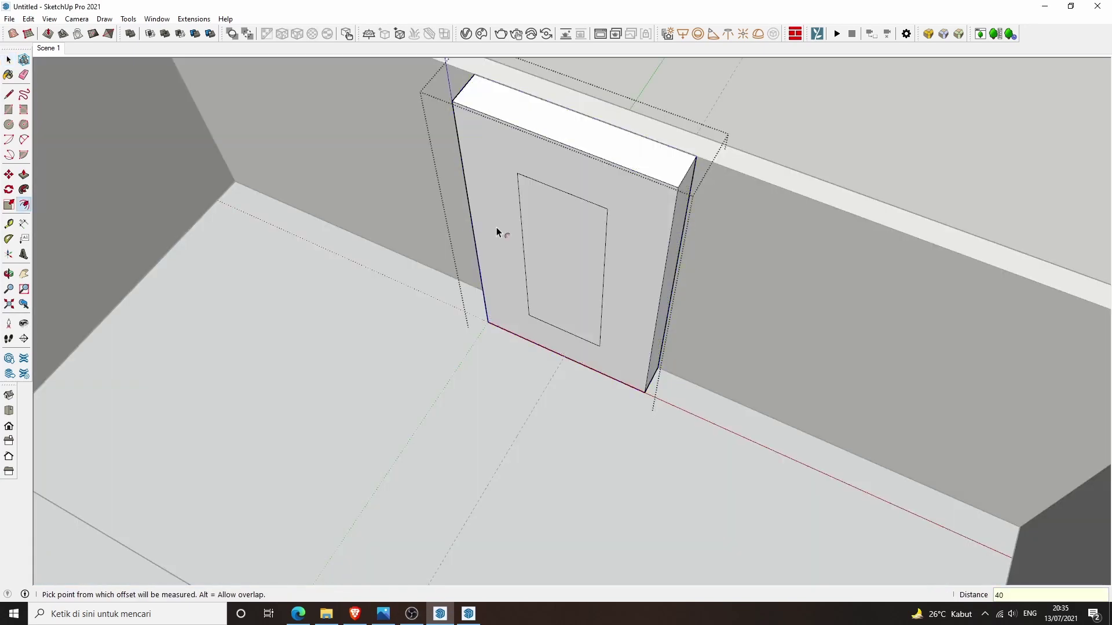
mouse_move(496, 227)
middle_mouse_down()
mouse_move(610, 191)
mouse_move(551, 206)
middle_mouse_up()
scroll(551, 206, "down", 5)
middle_click_drag(556, 273, 539, 226)
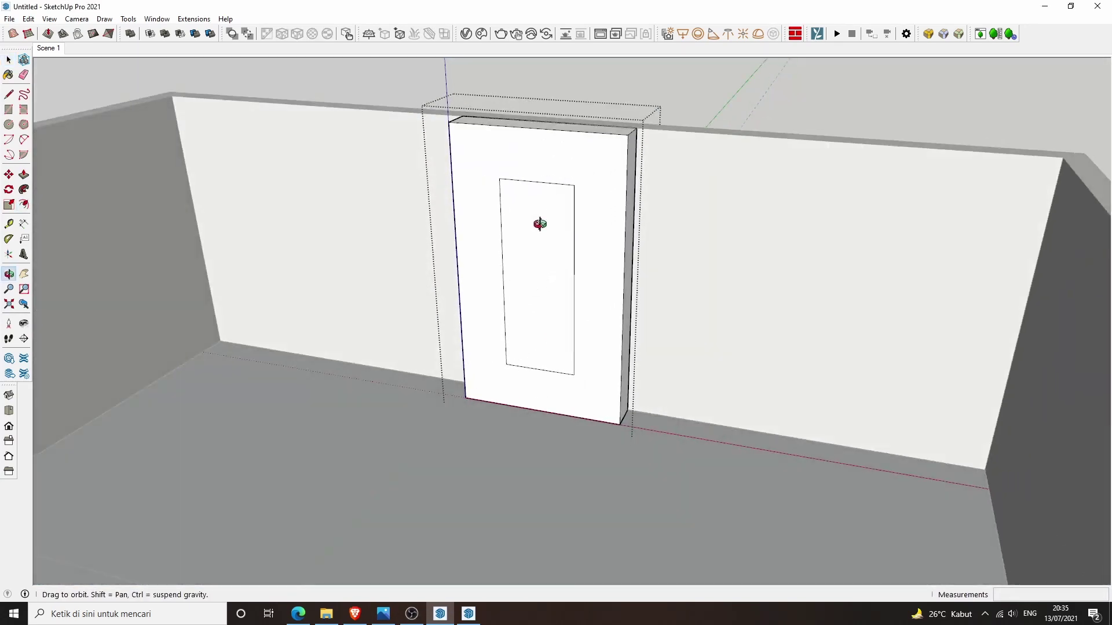
Step: Push the inner rectangle 25 cm into the block to form the niche
key("p")
left_click(543, 232)
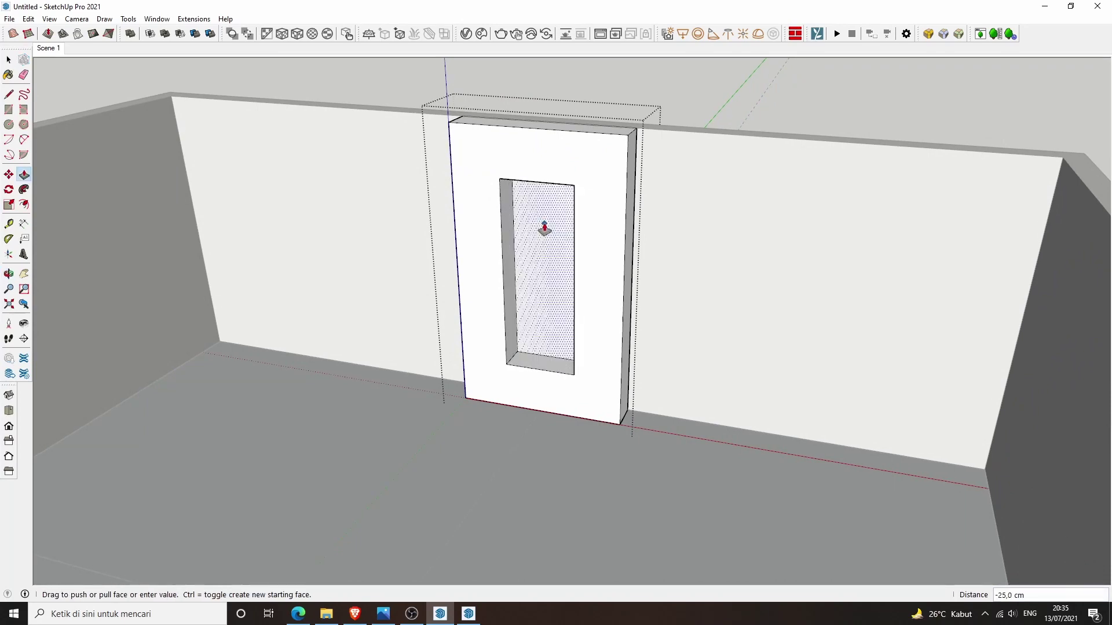
left_click(681, 222)
scroll(533, 348, "up", 3)
left_click(533, 347)
left_click(536, 307)
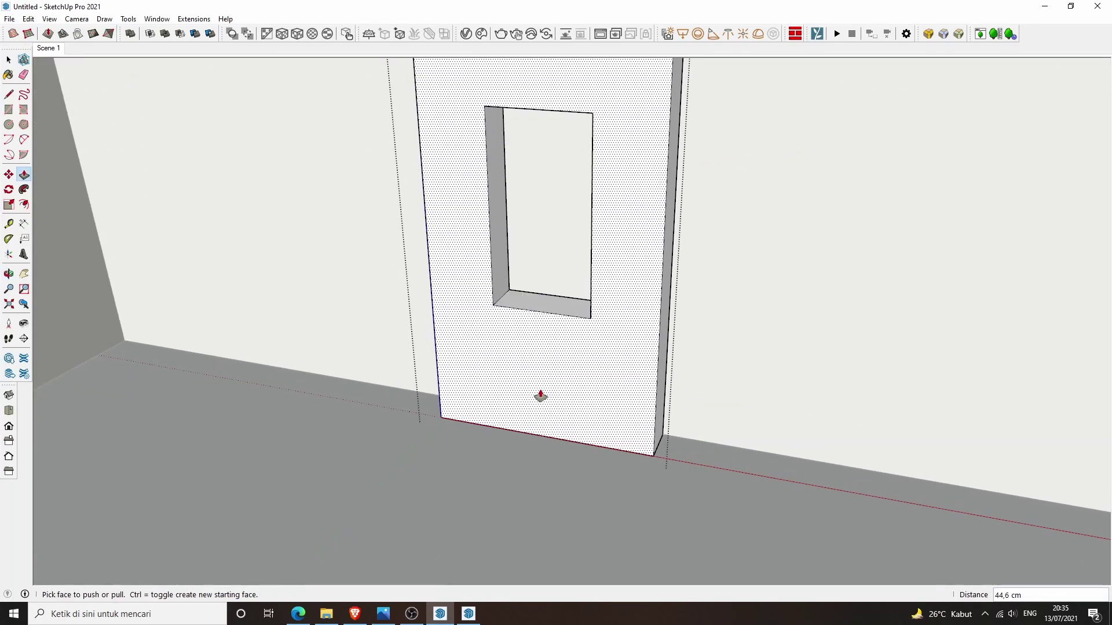
Step: Switch to the front view and orbit to look along the back wall to the corner
key("space")
scroll(617, 117, "down", 5)
middle_click_drag(617, 117, 630, 90)
scroll(598, 166, "up", 3)
left_click(9, 431)
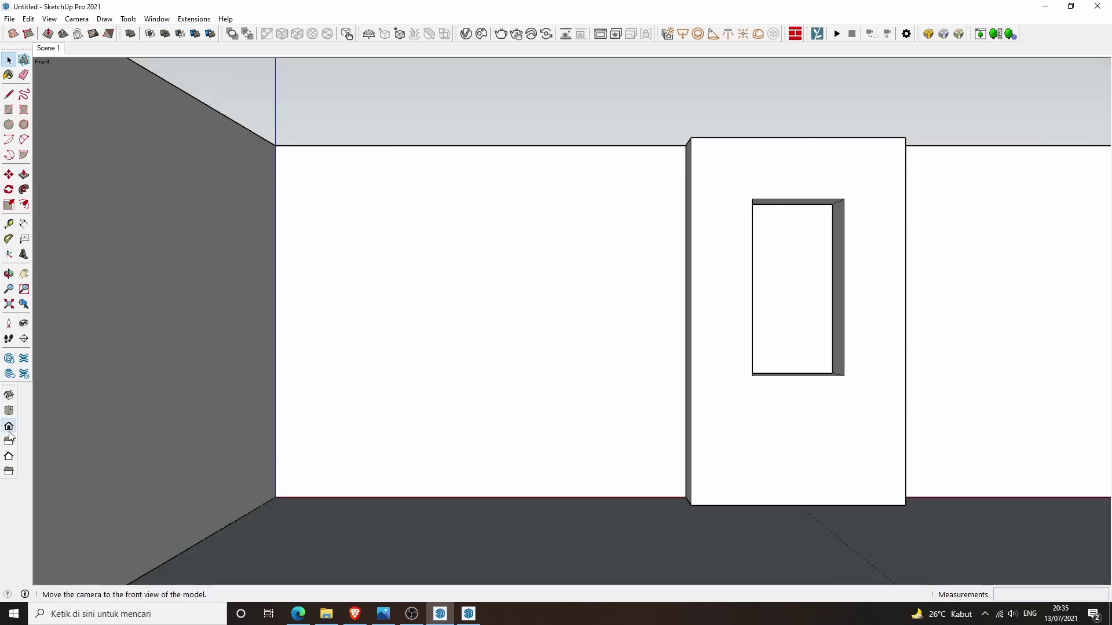
scroll(480, 312, "up", 2)
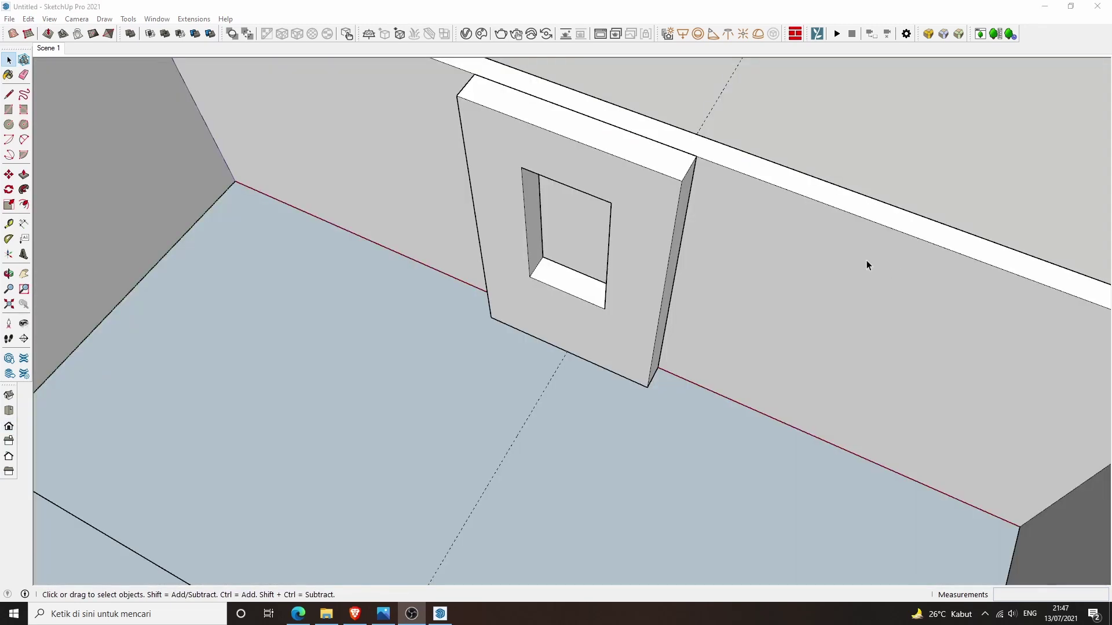
middle_click_drag(866, 259, 777, 260)
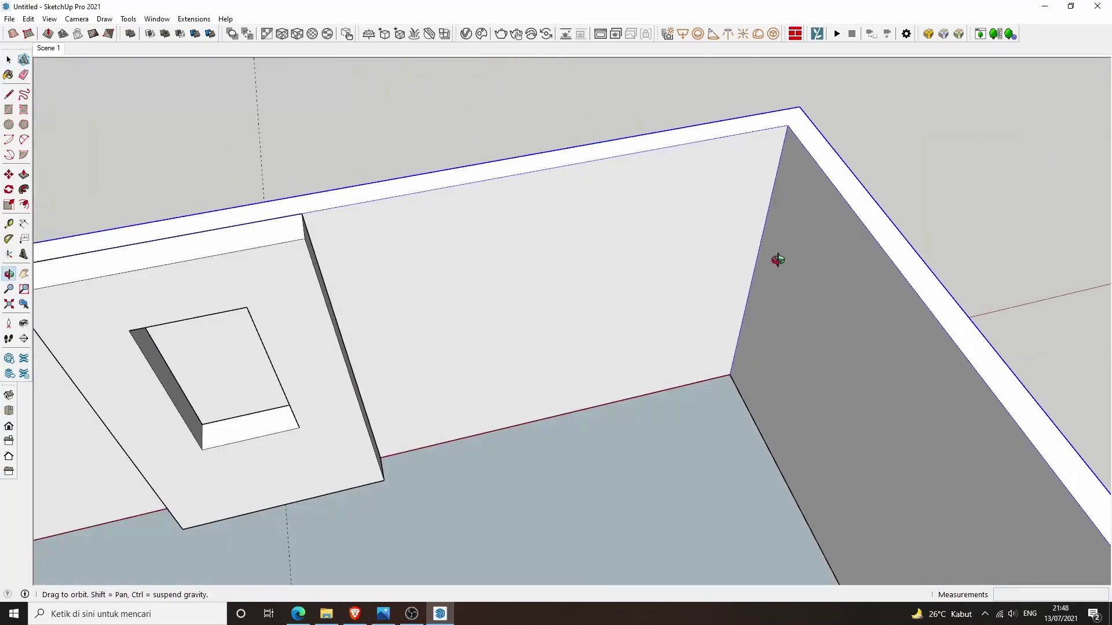
Step: Place guides 200 cm from the right wall and 110 cm out from the back wall
key("t")
left_click(760, 243)
type("200")
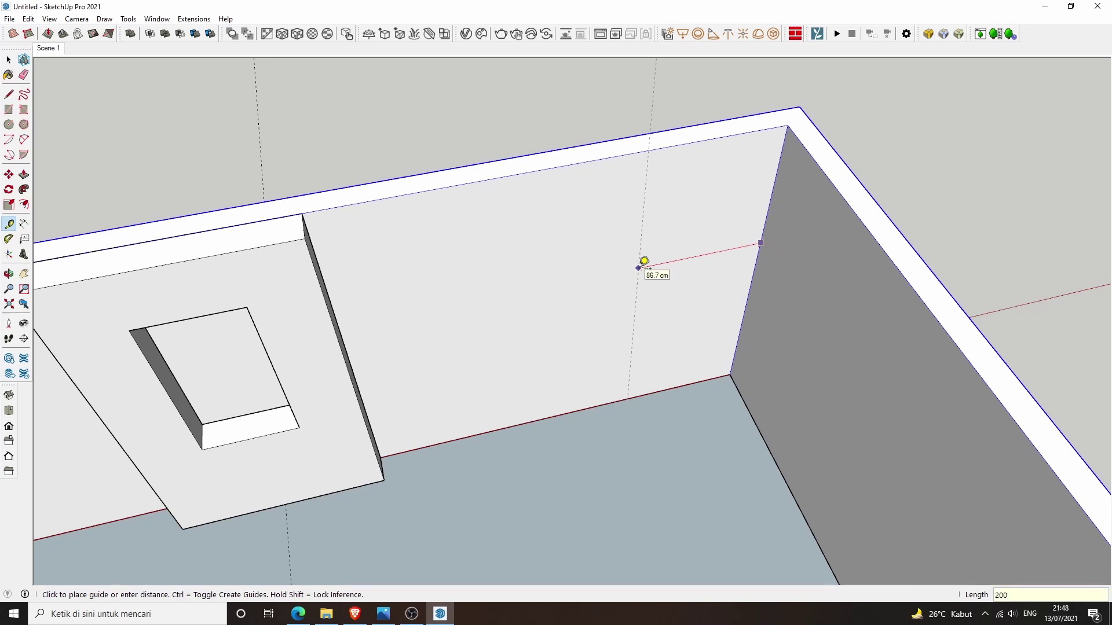
key("Return")
scroll(644, 262, "down", 2)
left_click(633, 369)
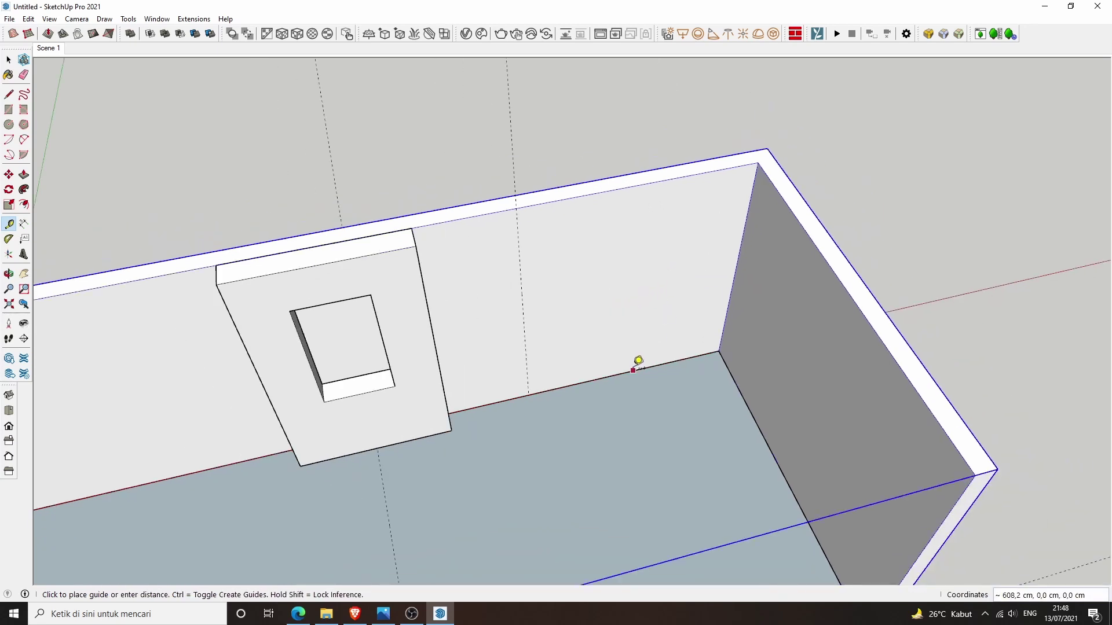
type("0")
key("Return")
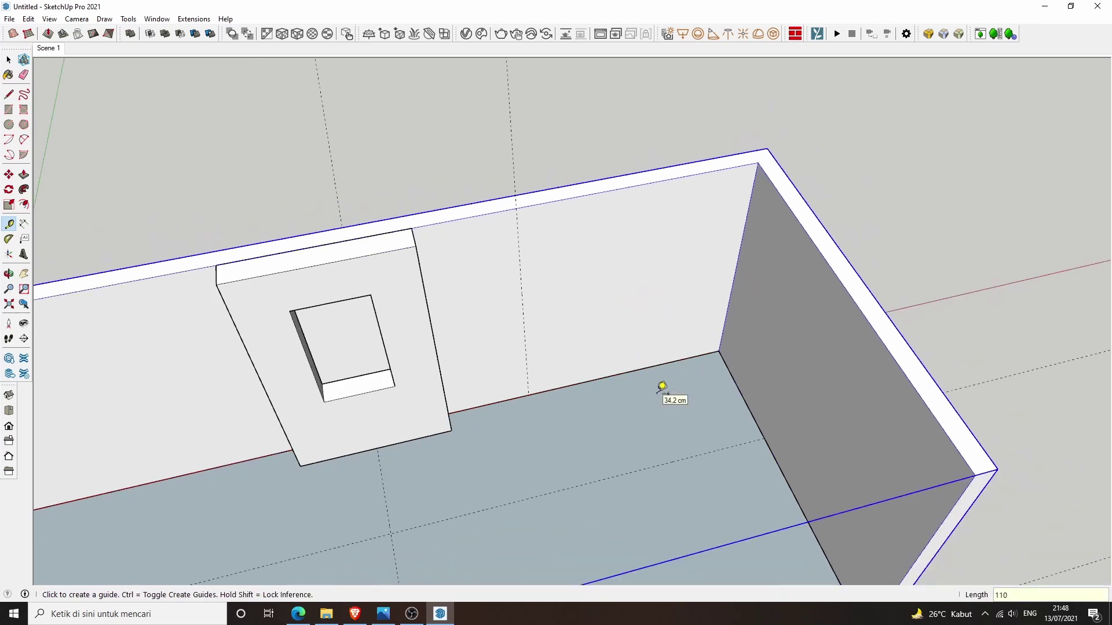
Step: Draw a 200 by 110 cm floor rectangle and raise it 10 cm into a slab
key("r")
left_click(528, 394)
left_click(764, 438)
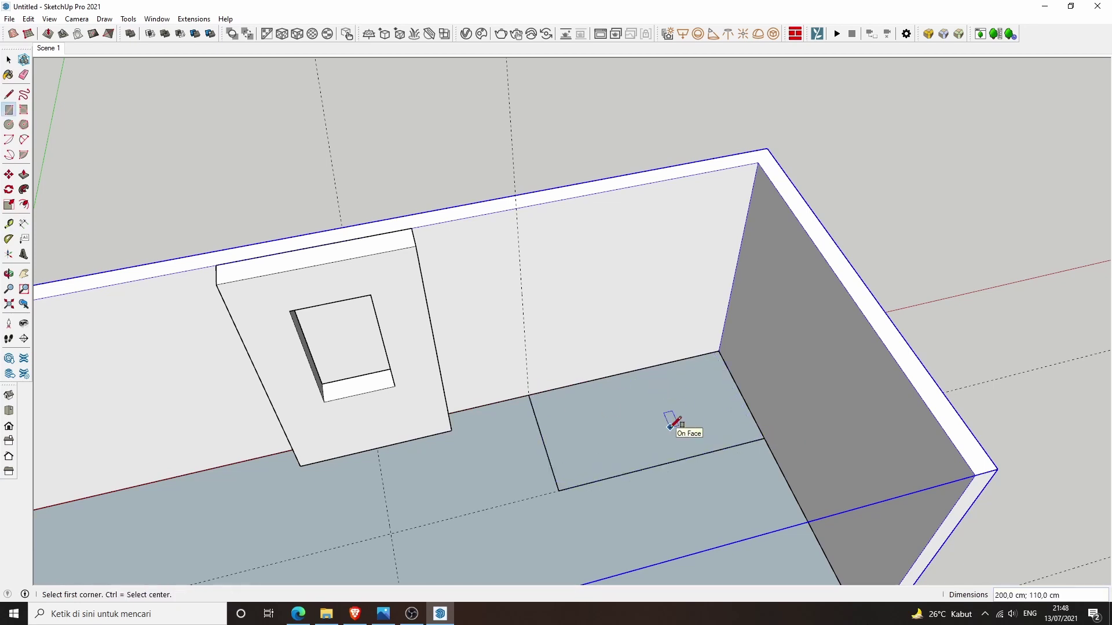
key("p")
left_click(666, 415)
type("10")
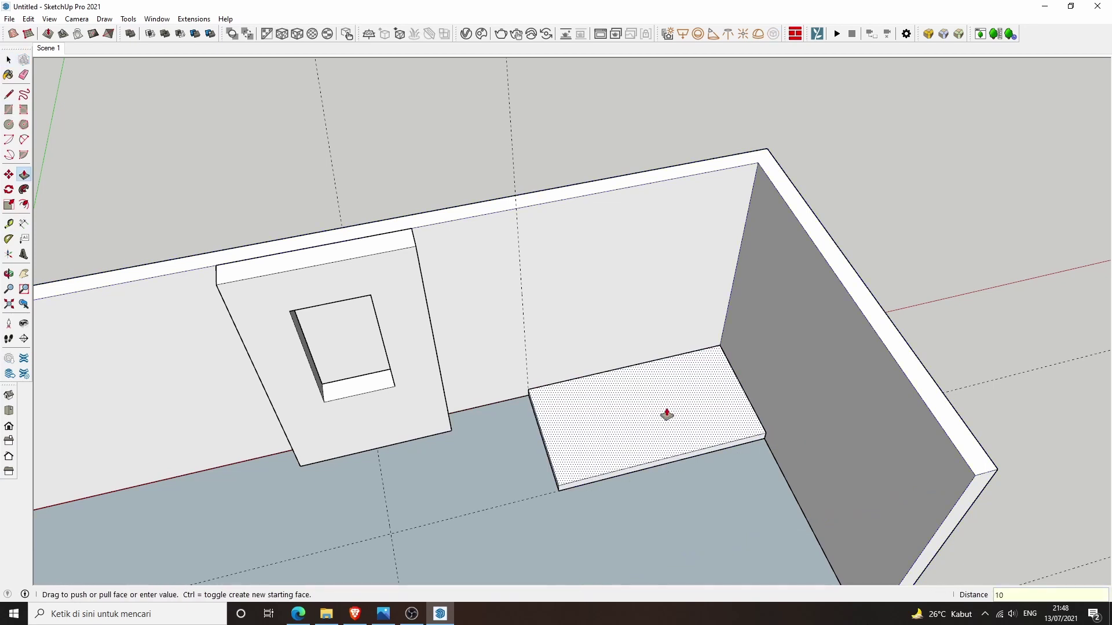
key("Return")
Step: Group the slab and move it beneath the niche wall panel
key("space")
triple_click(668, 413)
right_click(668, 414)
left_click(720, 287)
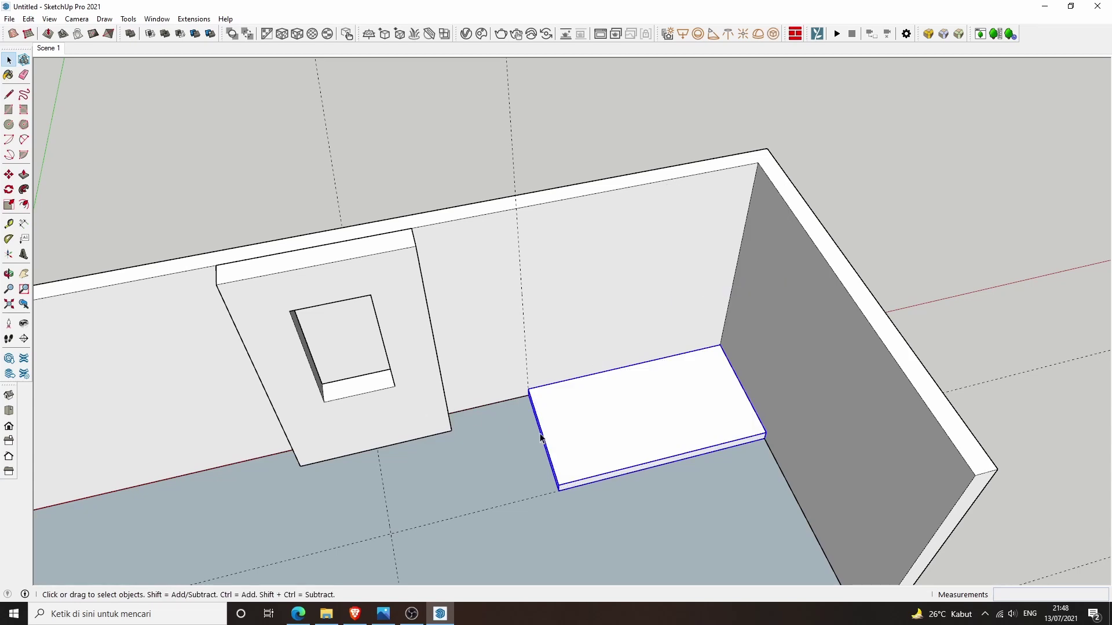
key("m")
left_click(666, 465)
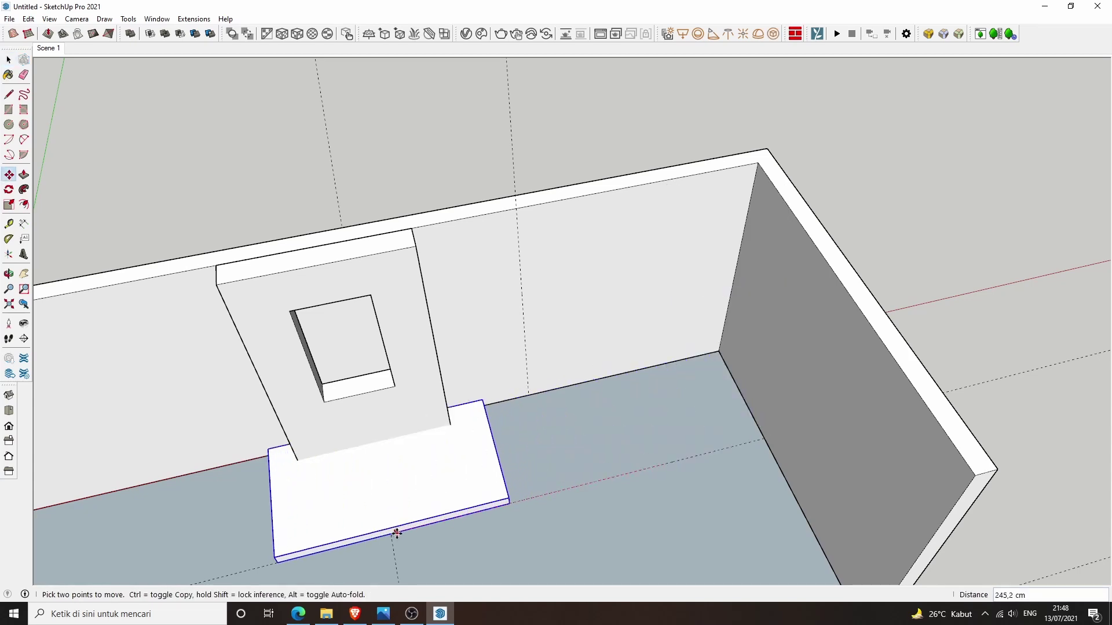
left_click(393, 529)
middle_click_drag(802, 397, 485, 502)
key("e")
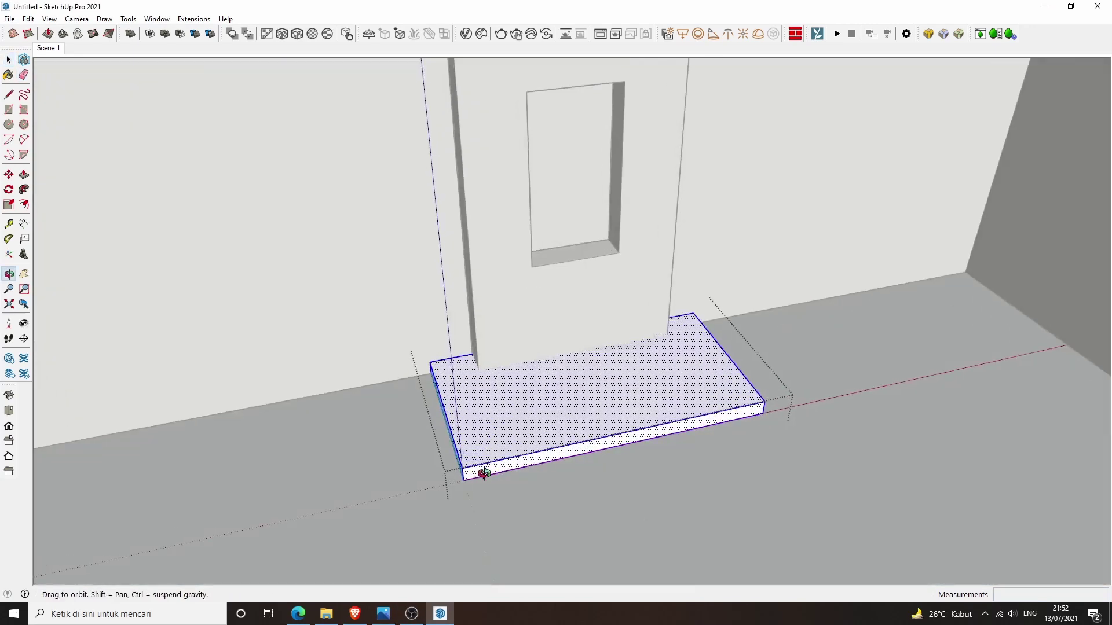
Step: Push the base slab's top face down to a 5 cm thickness
left_click_drag(484, 474, 509, 454)
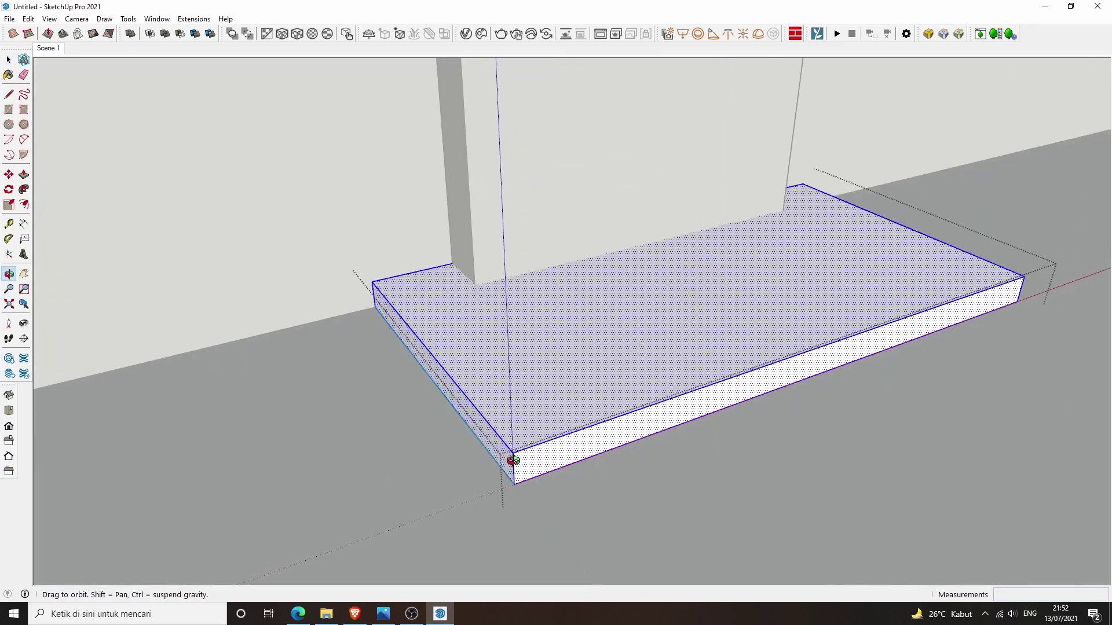
key("p")
left_click(529, 449)
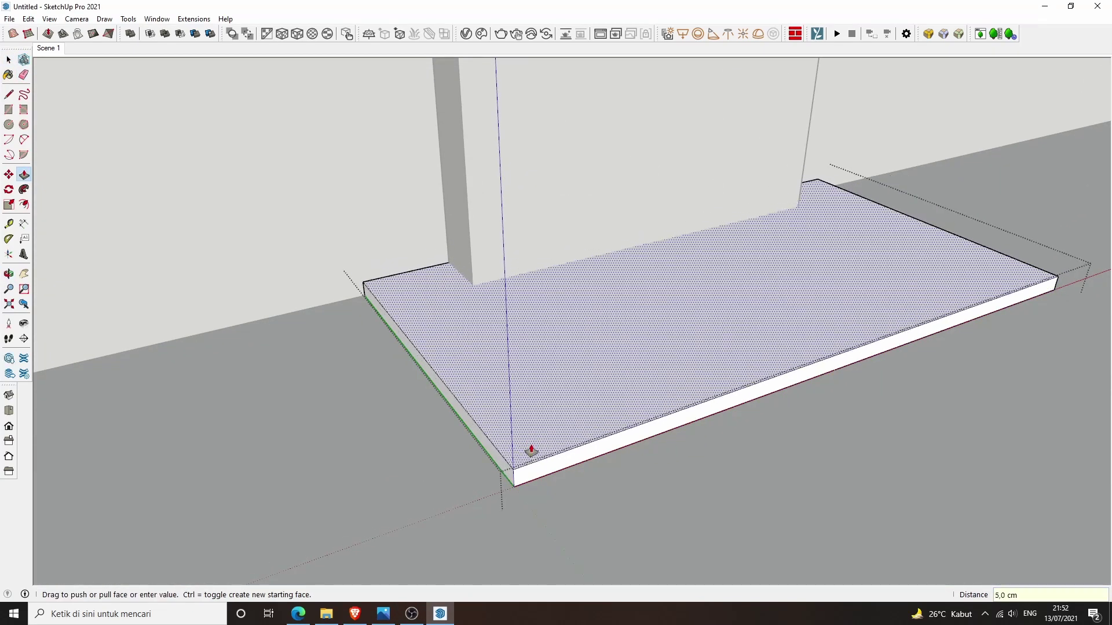
left_click(531, 450)
key("space")
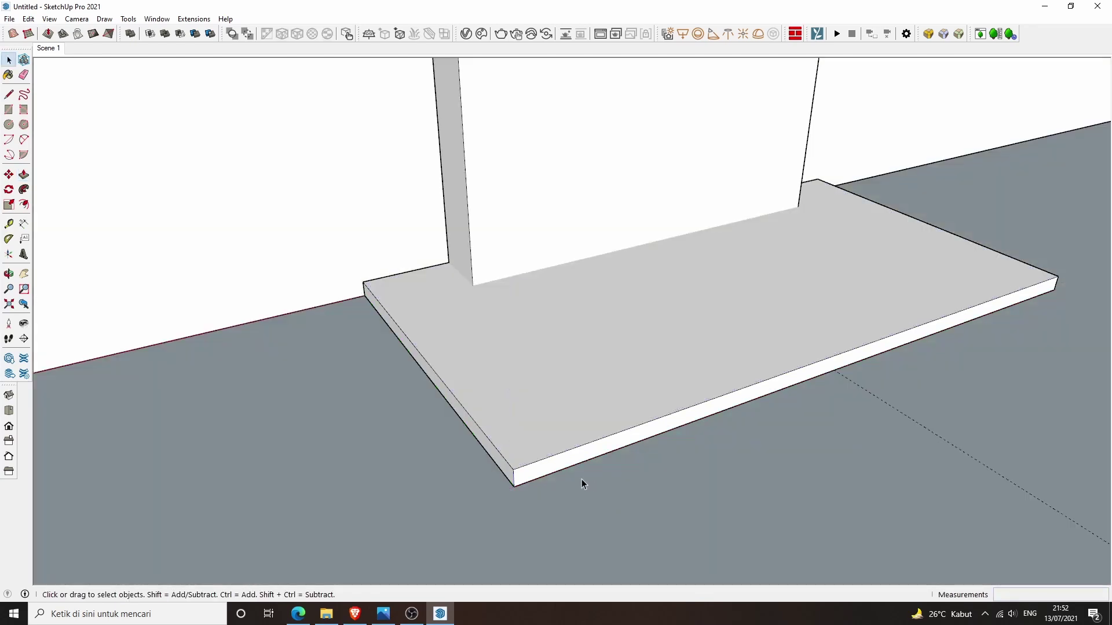
Step: Draw a rectangle across the slab corners and move its front face out in front of the slab
key("r")
left_click(514, 485)
left_click(1058, 279)
scroll(729, 373, "down", 2)
key("space")
left_click(700, 412)
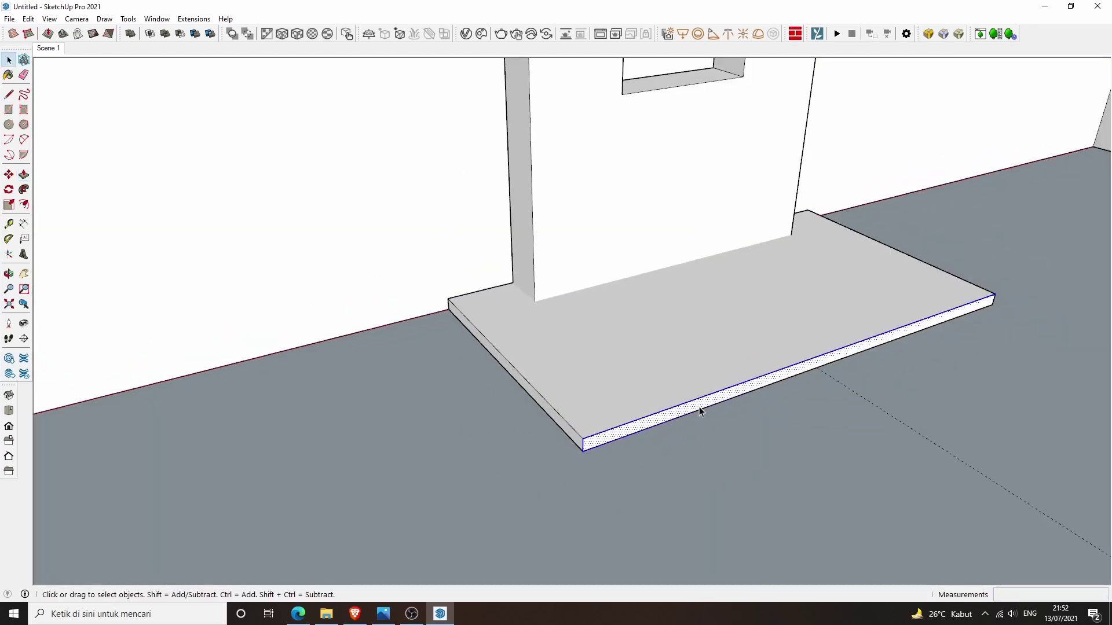
key("m")
left_click(664, 435)
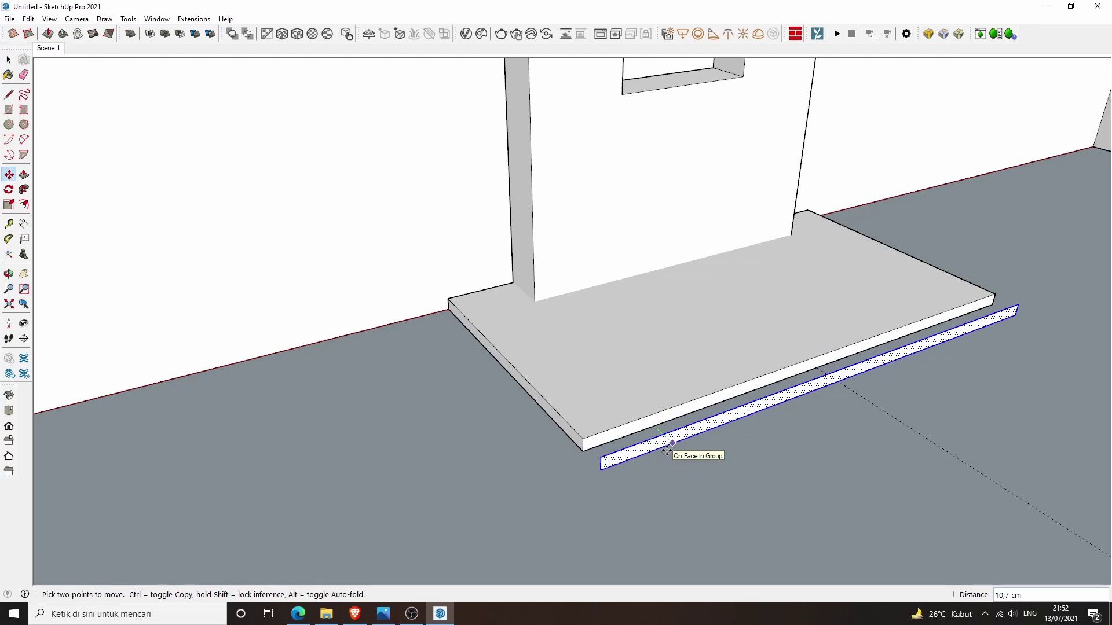
left_click(667, 450)
Step: Extrude the face strip into a step and reverse its faces
key("p")
type("6")
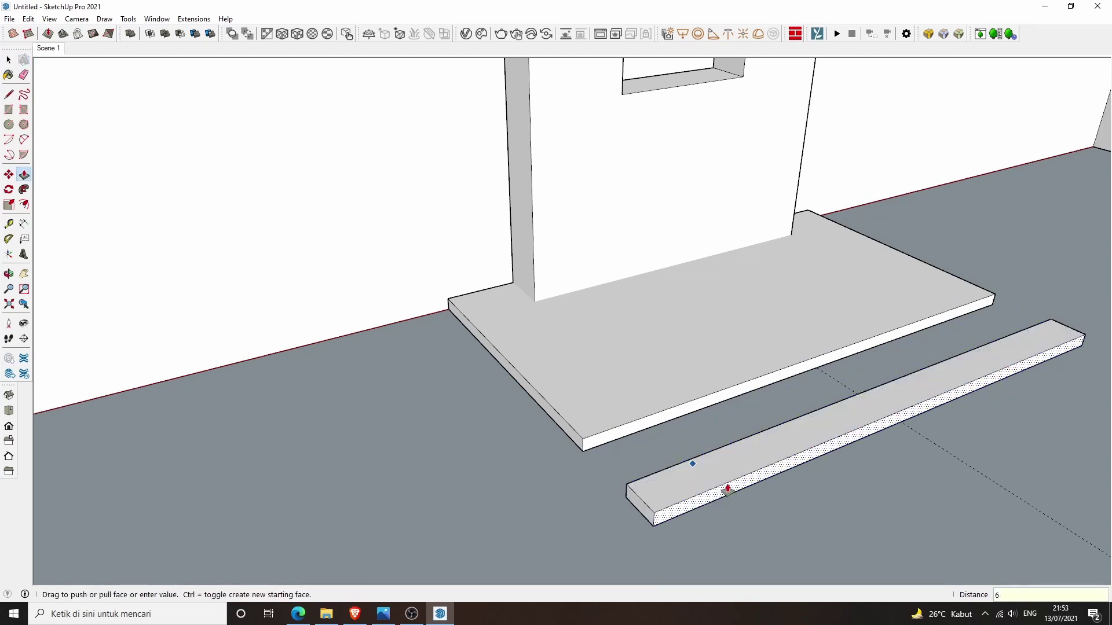
key("Return")
key("space")
scroll(709, 419, "down", 3)
triple_click(713, 429)
right_click(713, 429)
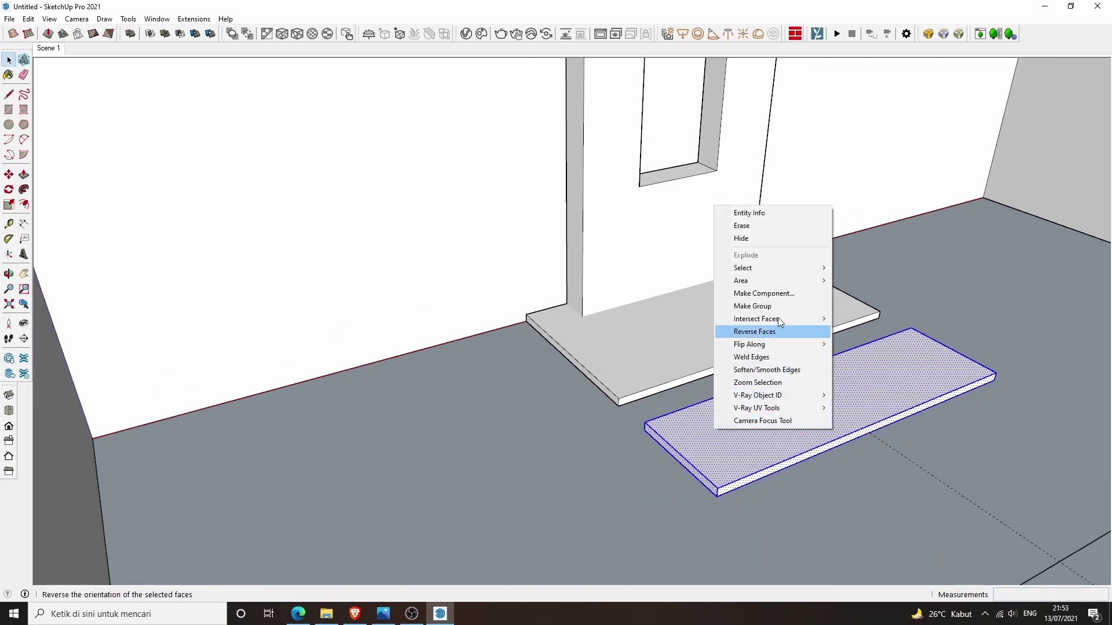
left_click(754, 332)
Step: Copy the step 85 cm forward to make the second step
key("m")
key("ctrl")
left_click(615, 390)
type("85")
key("Return")
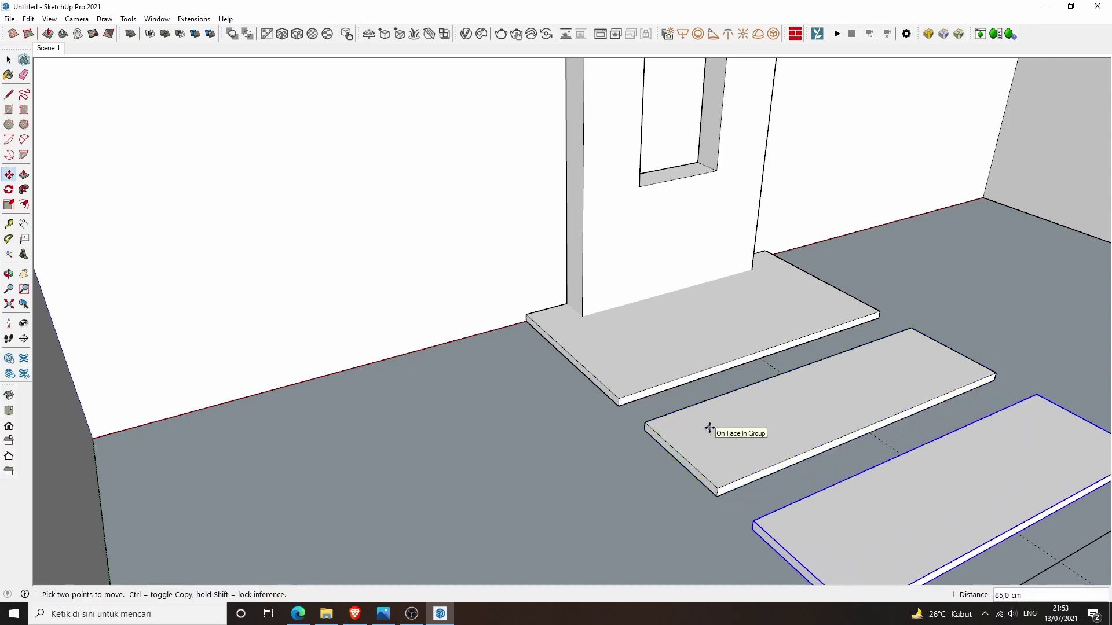
scroll(709, 428, "down", 3)
middle_click_drag(829, 389, 722, 197)
Step: Open the niche wall group and select the wall panel's front face
left_click(9, 427)
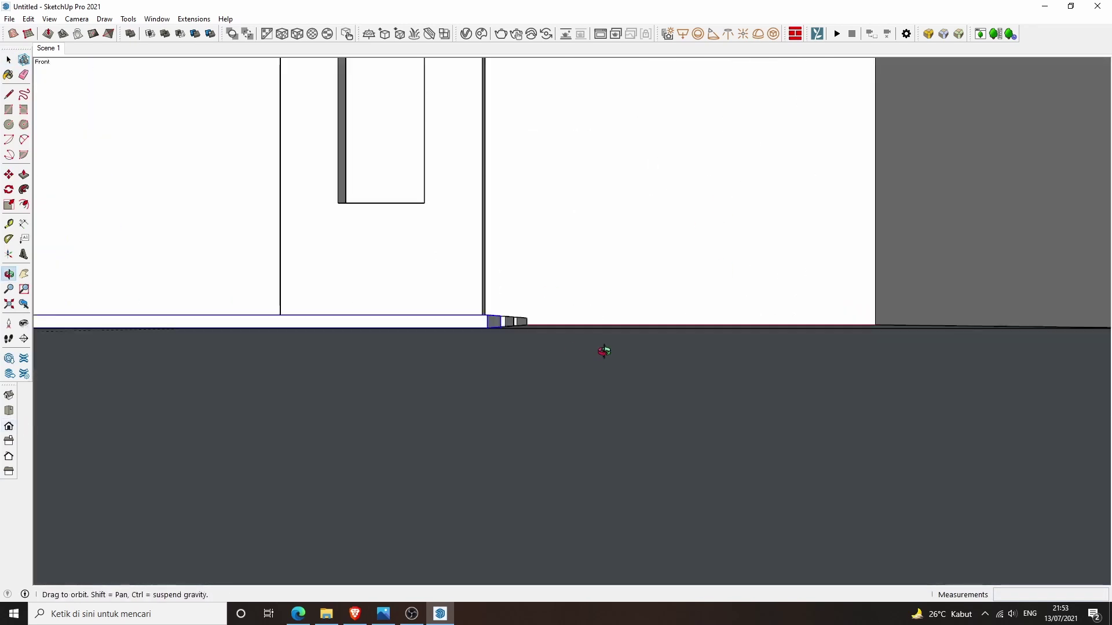
key("space")
left_click(717, 75)
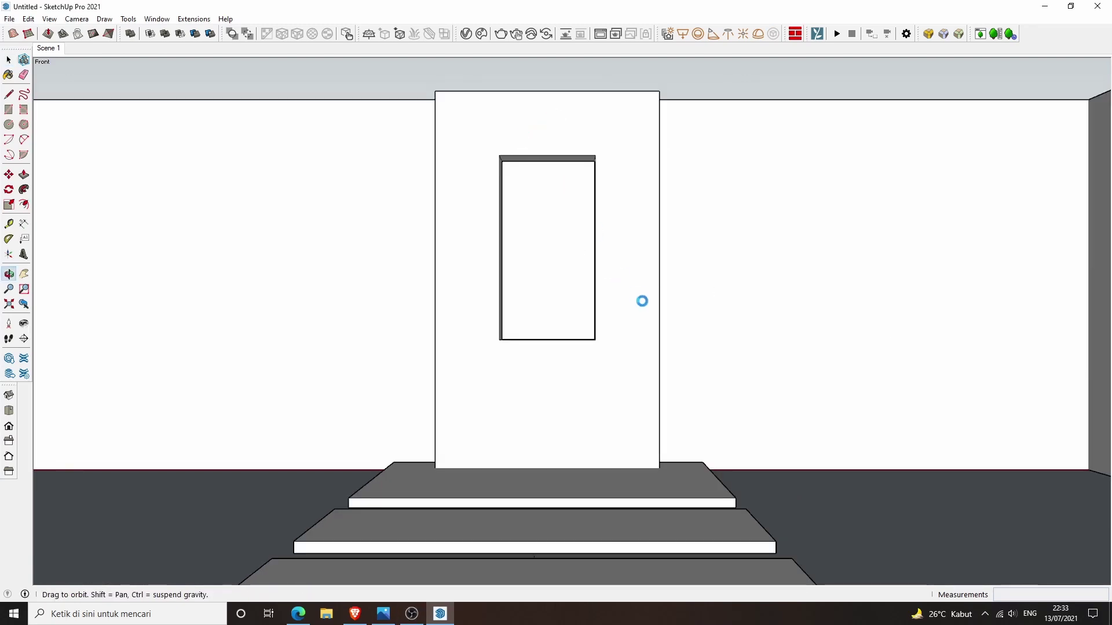
middle_click_drag(640, 300, 607, 259)
left_click_drag(501, 222, 471, 116)
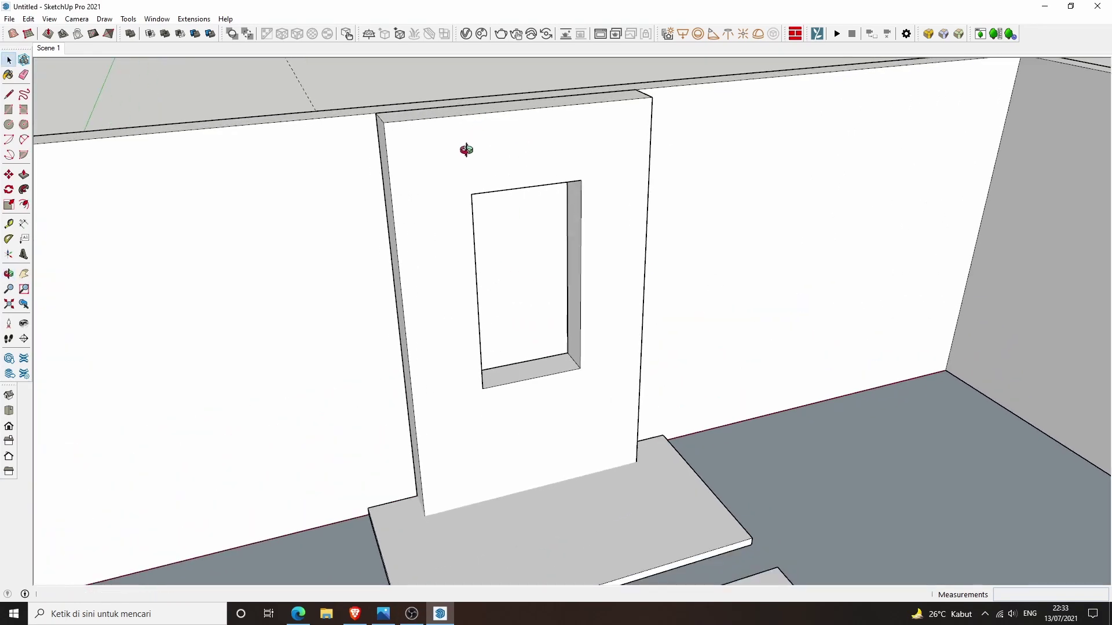
key("space")
double_click(470, 155)
left_click(470, 156)
scroll(441, 119, "up", 2)
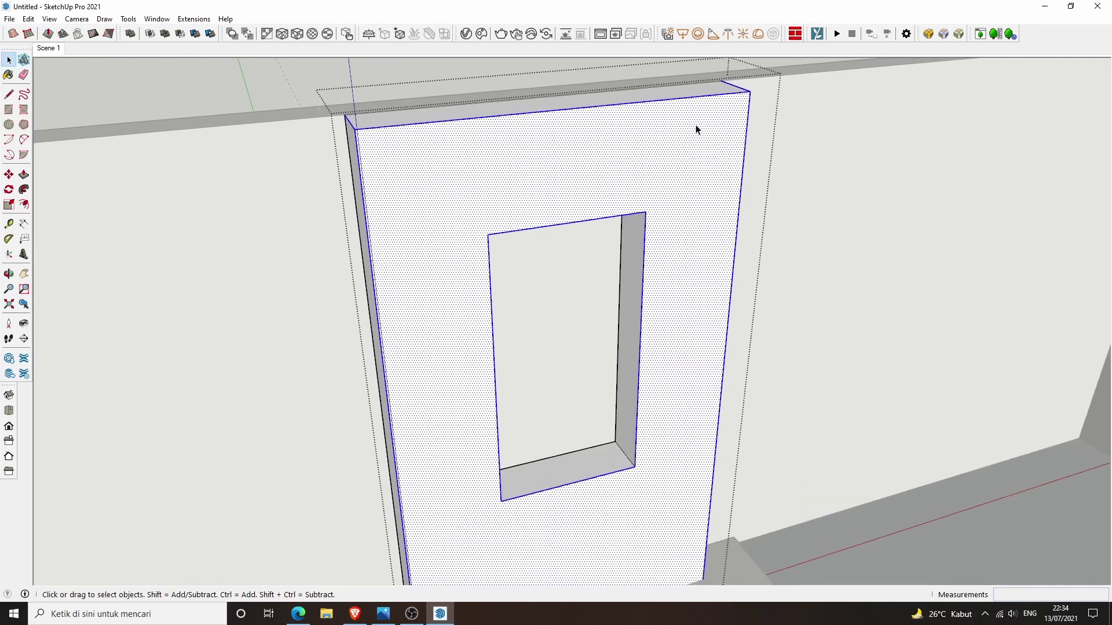
Step: Round the panel's edges with RoundCorner using a 2 cm offset
left_click(928, 34)
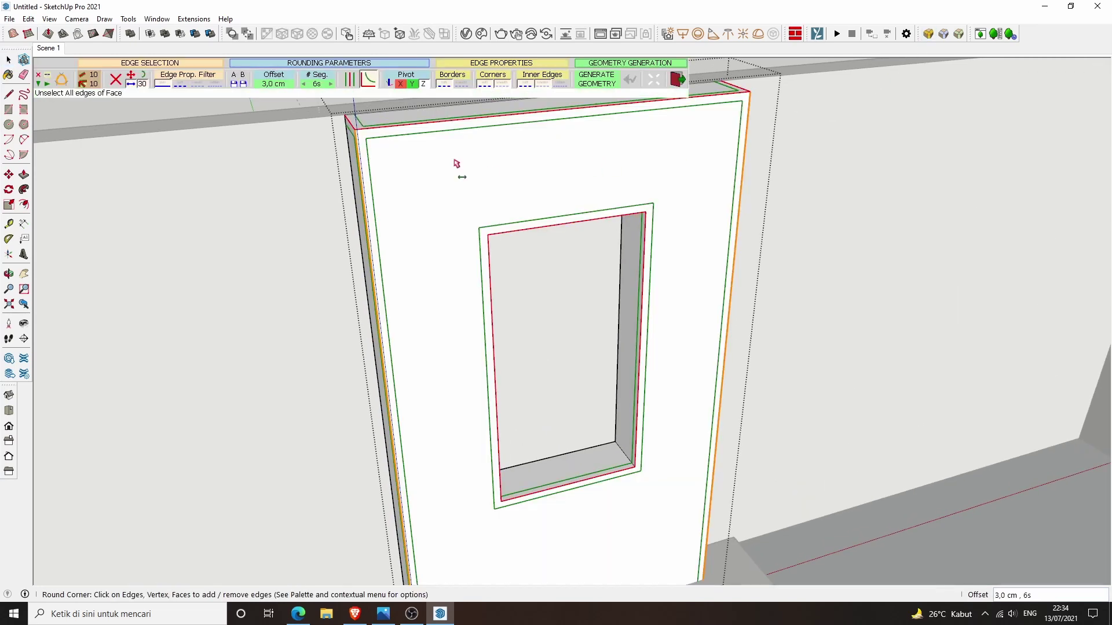
left_click(270, 86)
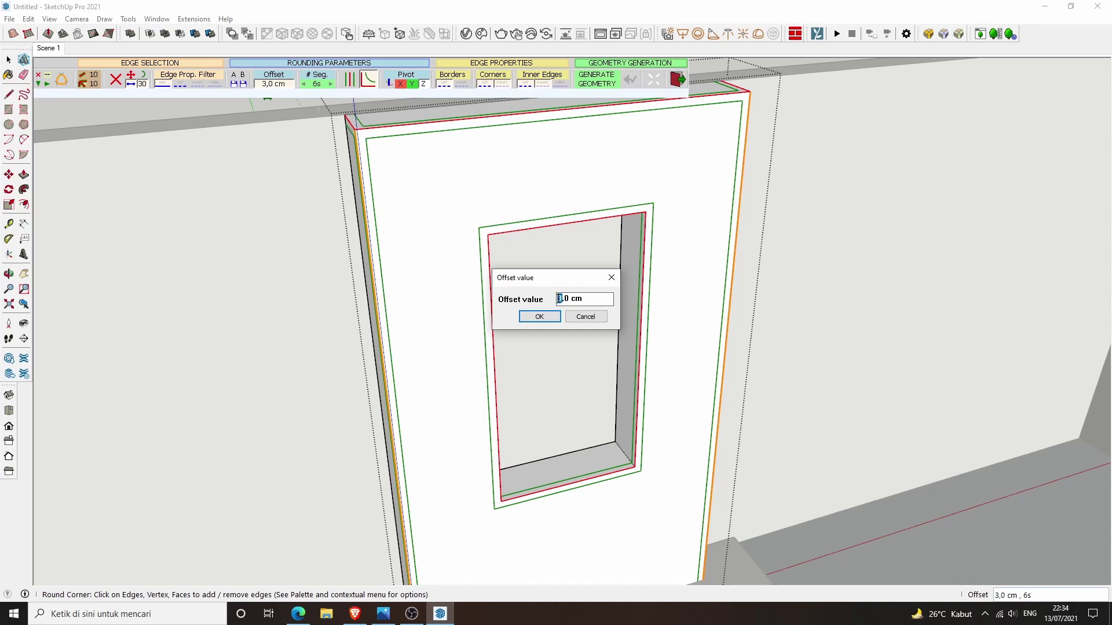
left_click(539, 317)
left_click(537, 296)
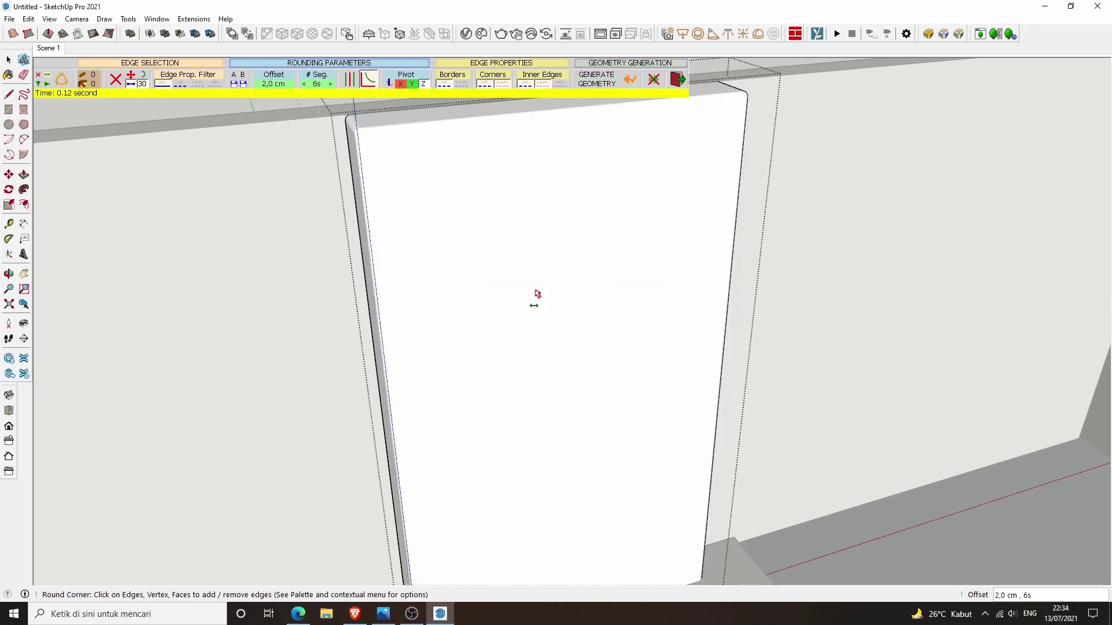
Step: Delete the face covering the niche and view the wall straight from the front
scroll(524, 295, "down", 2)
key("space")
left_click(549, 320)
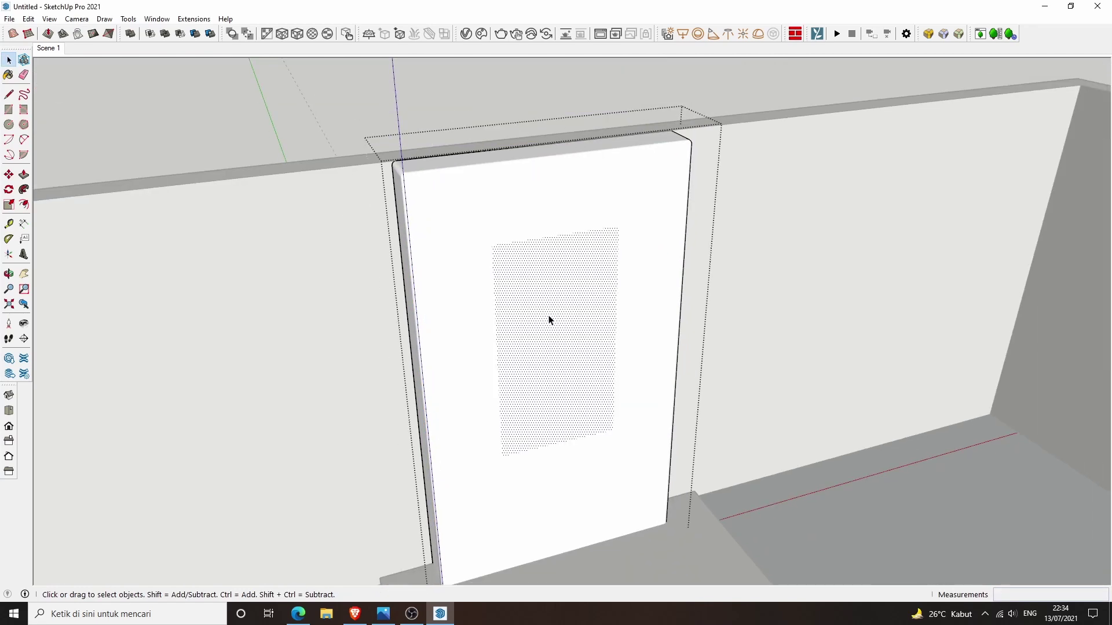
key("Delete")
left_click(49, 48)
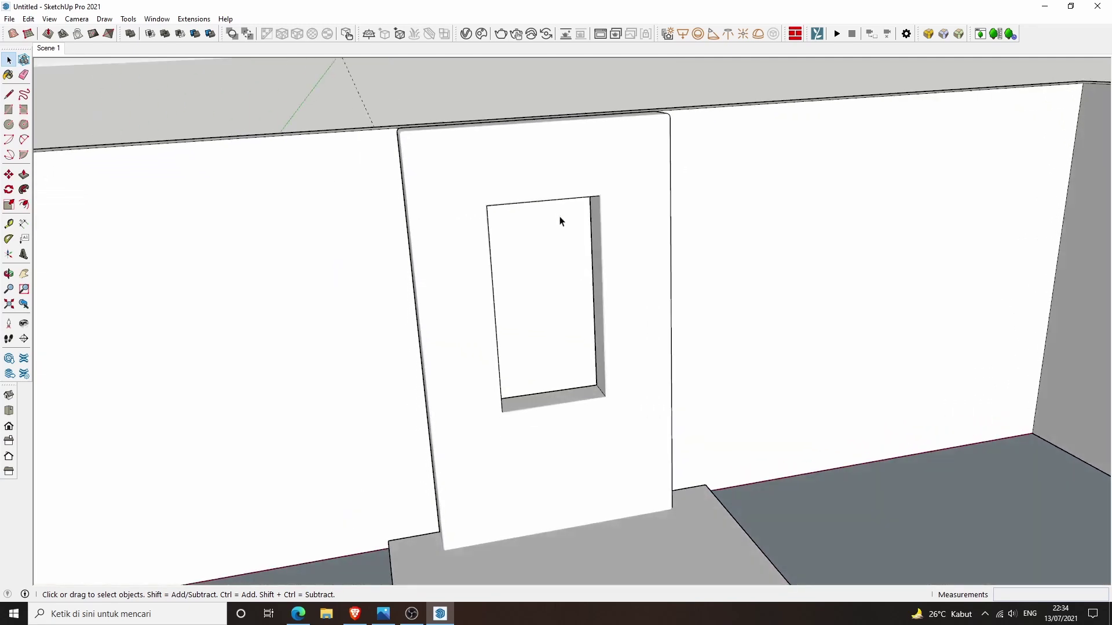
key("F2")
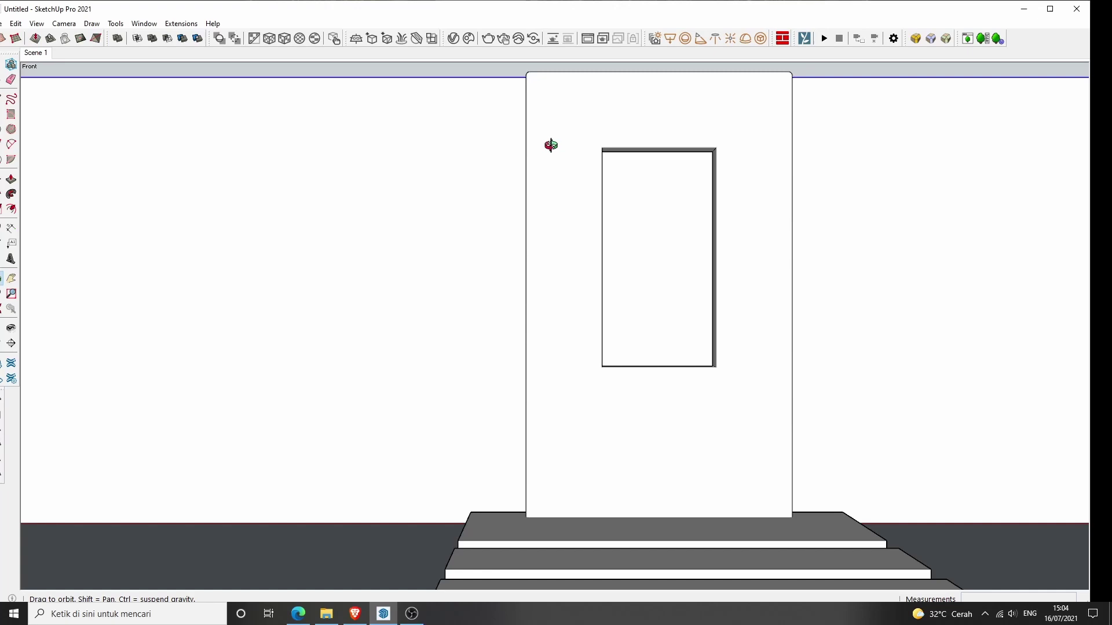
Step: Push the wall top down by 2 and select the top face with its edges
middle_click_drag(550, 144, 613, 263)
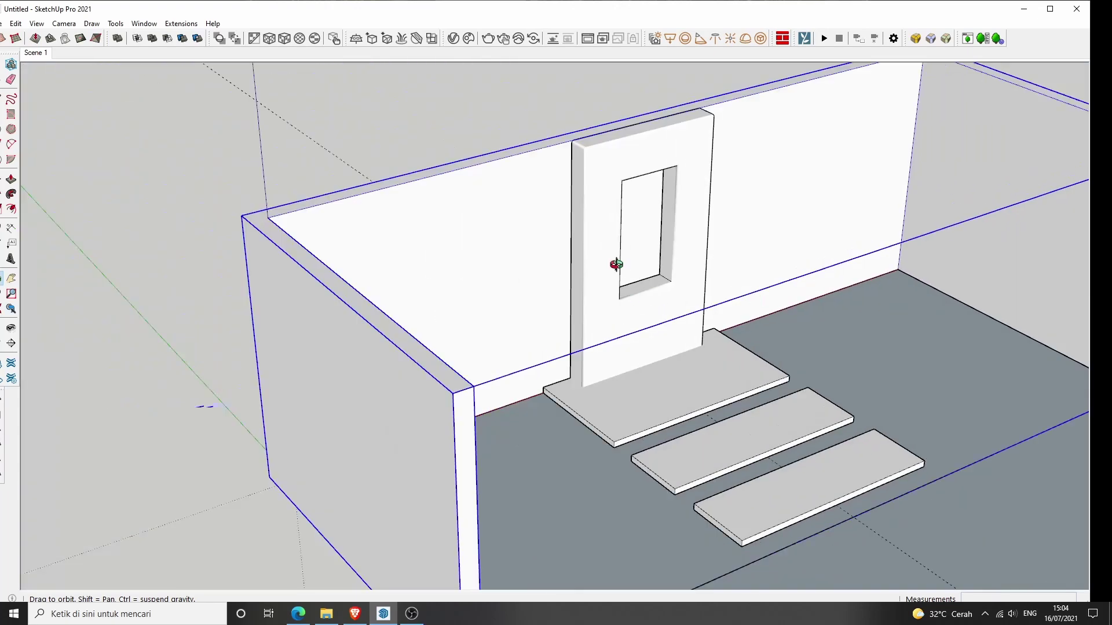
scroll(542, 166, "up", 3)
key("p")
type("2")
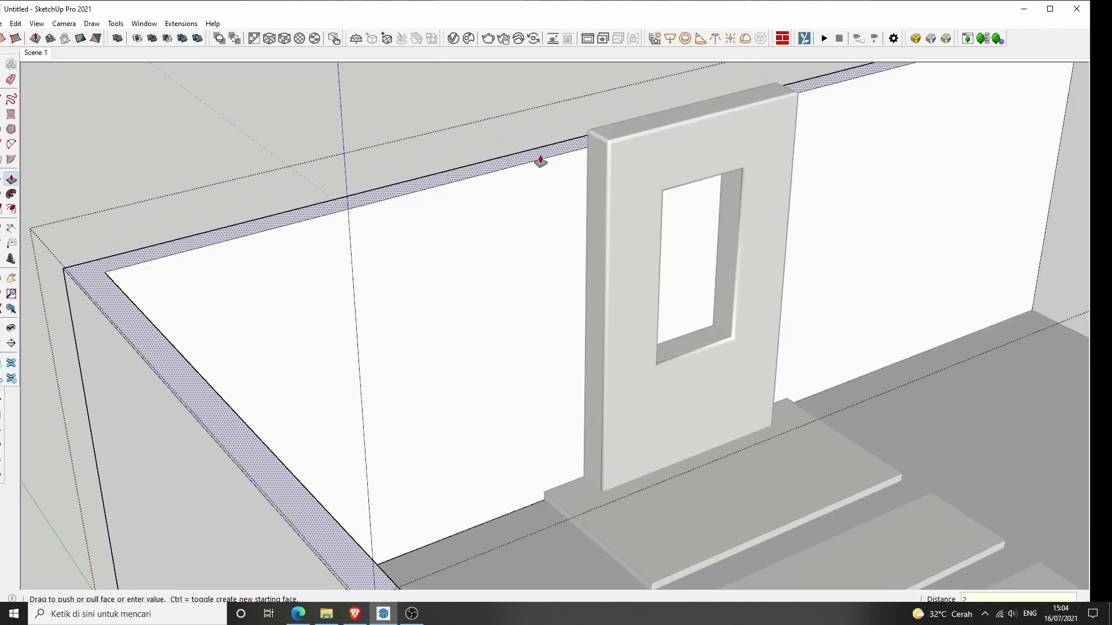
key("Return")
key("space")
double_click(528, 169)
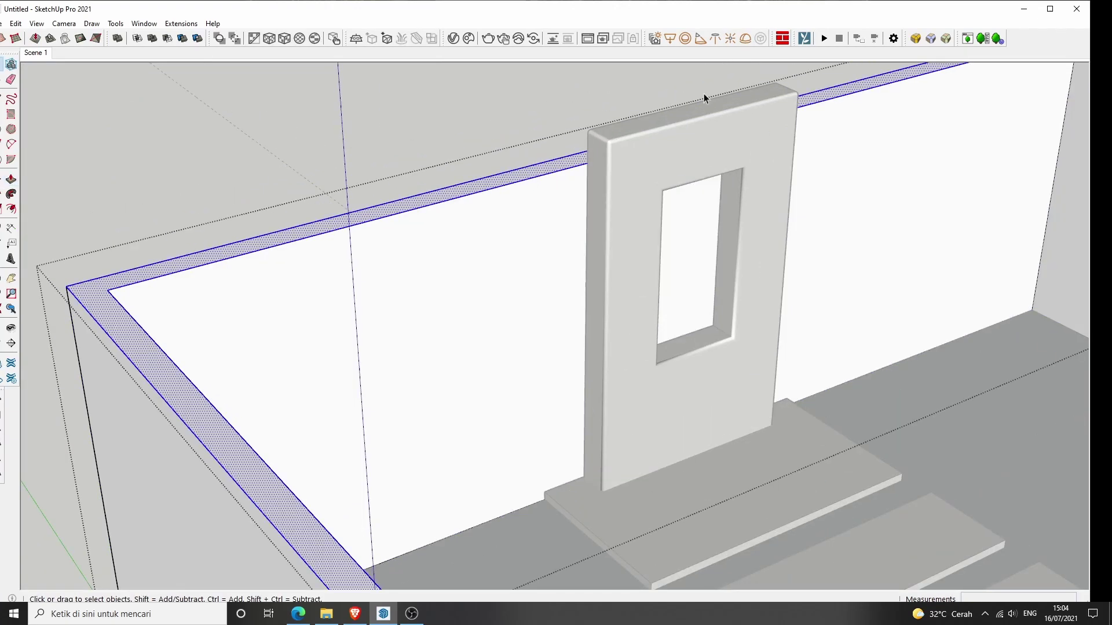
Step: Round the selected wall-top edges with a 2 cm RoundCorner offset
left_click(912, 40)
left_click(260, 88)
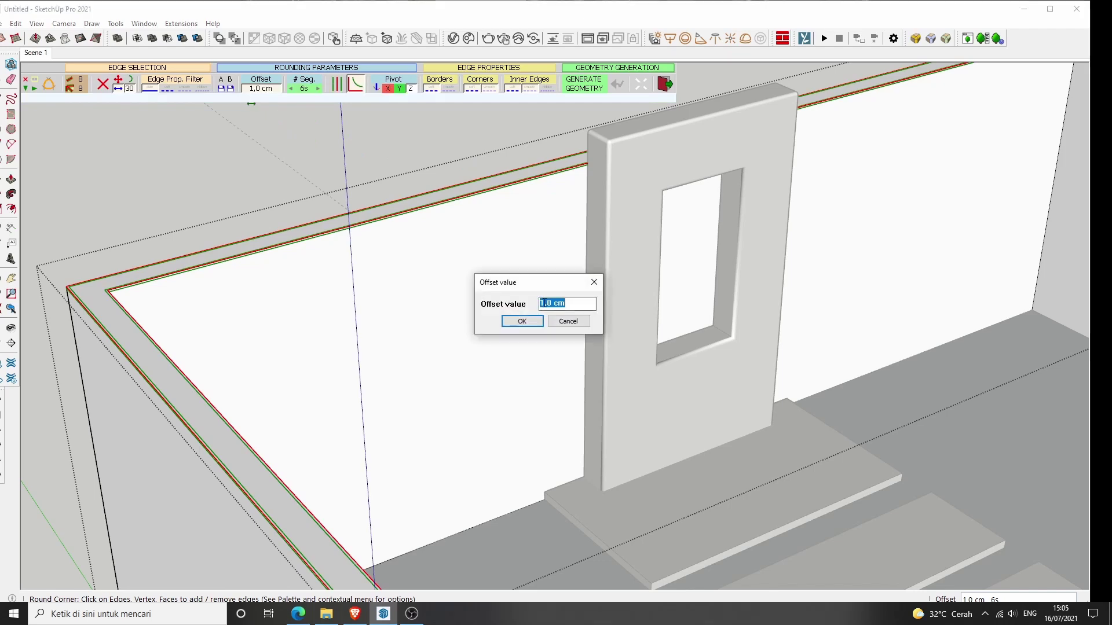
left_click(522, 321)
key("Return")
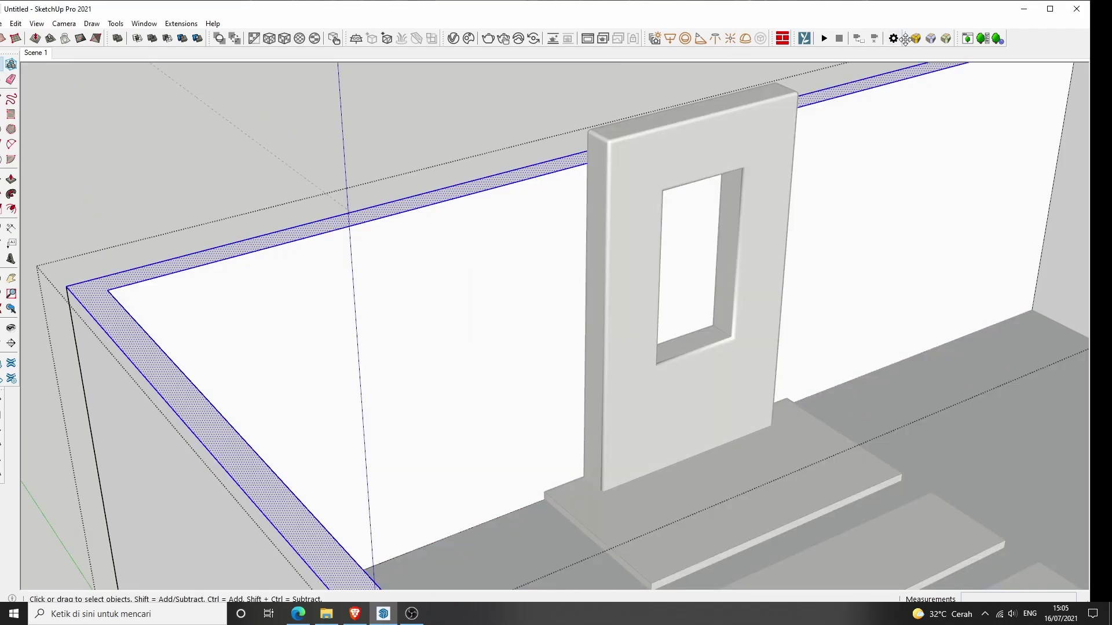
left_click(424, 194)
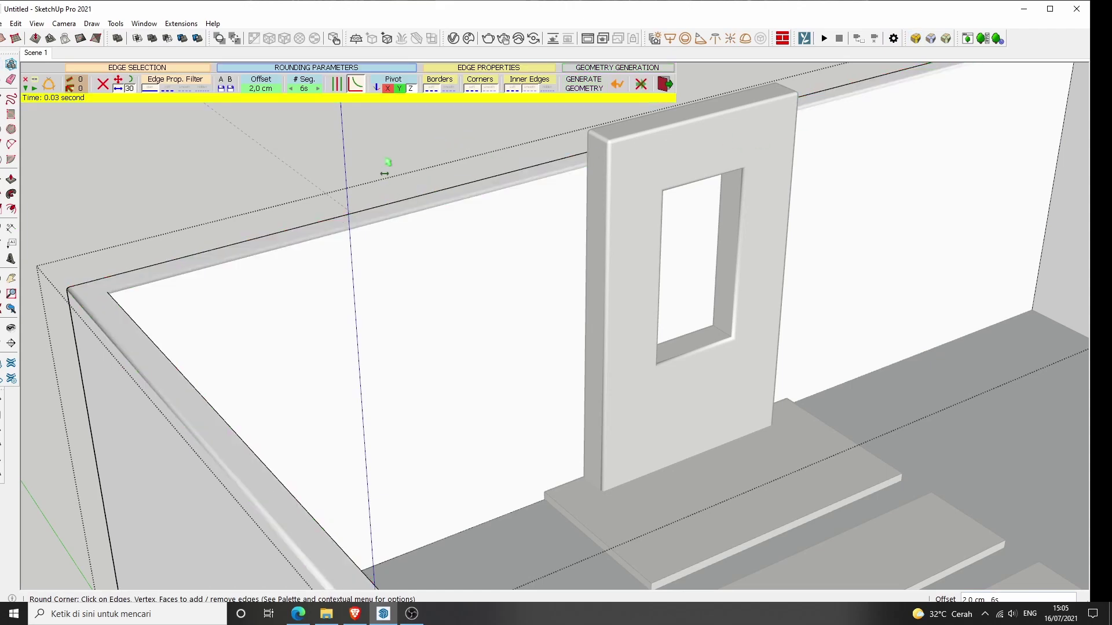
key("space")
key("F3")
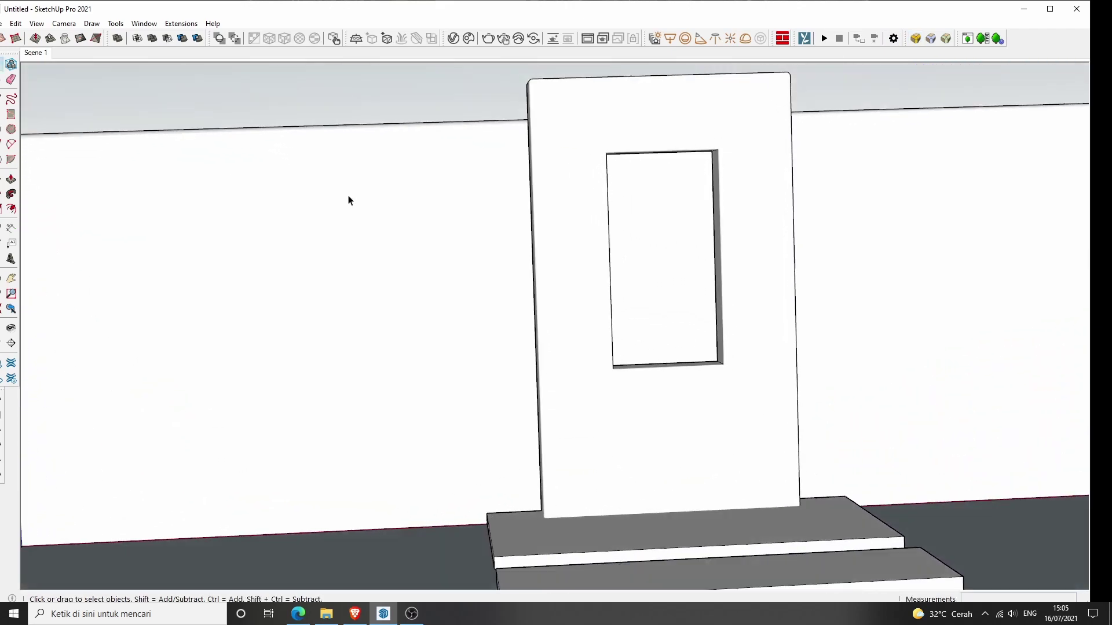
Step: Push/Pull the base platform's end to stretch it much farther left
middle_click_drag(565, 432, 474, 498)
scroll(473, 499, "up", 3)
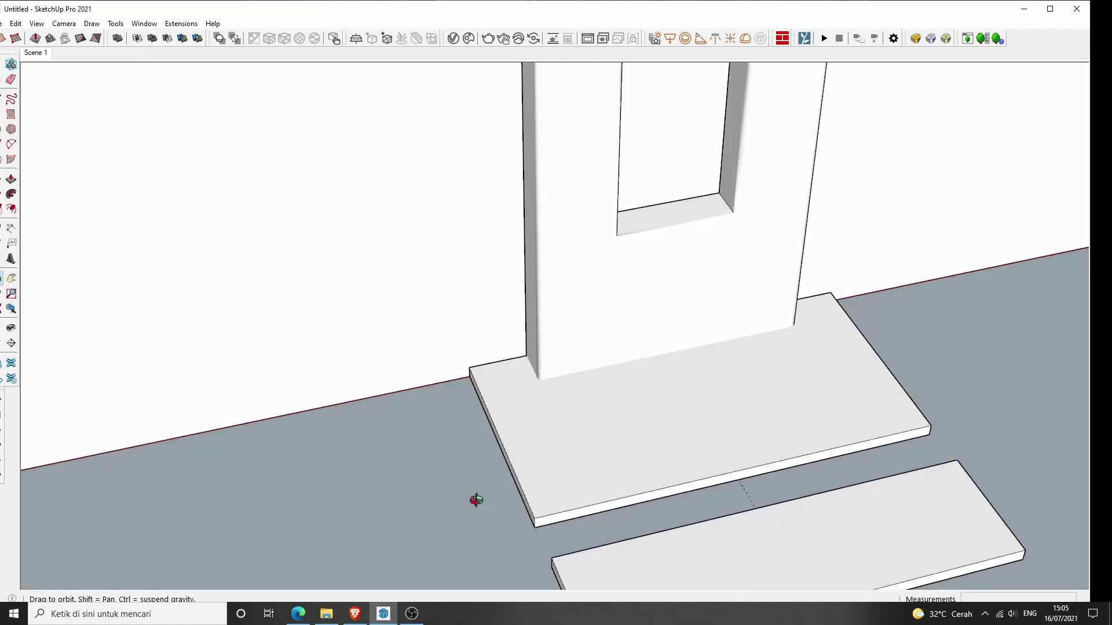
left_click(536, 452)
middle_click_drag(536, 451, 606, 428)
key("p")
left_click_drag(528, 459, 166, 496)
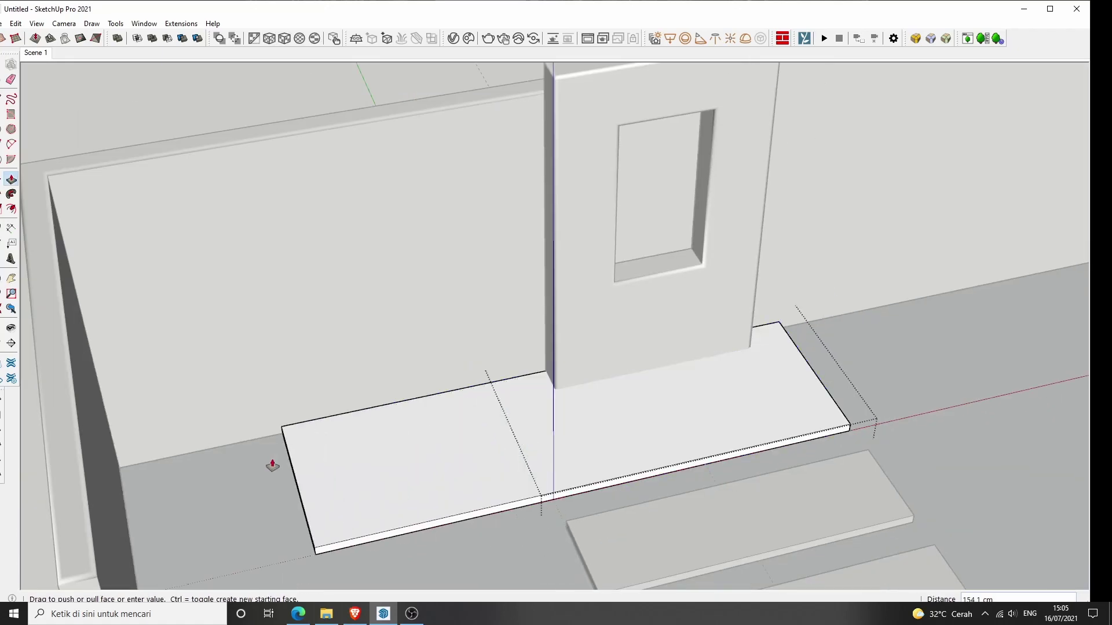
scroll(369, 468, "down", 1)
key("space")
middle_click_drag(370, 468, 280, 113)
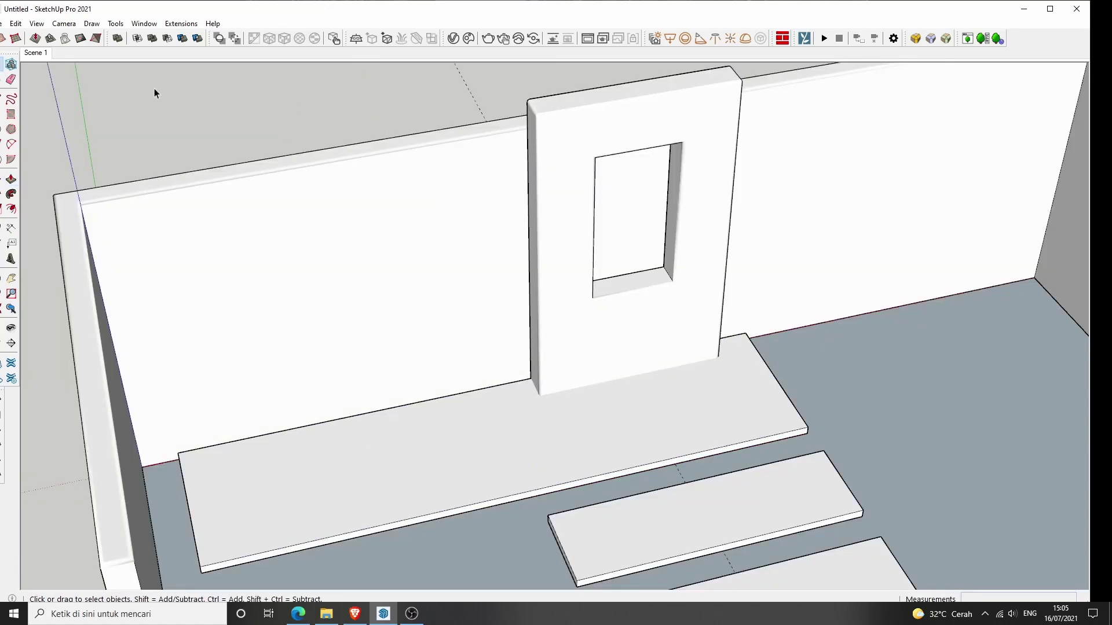
scroll(194, 330, "up", 3)
key("F3")
Step: Place a guide 180 cm above the platform and draw a rectangle up to it
key("t")
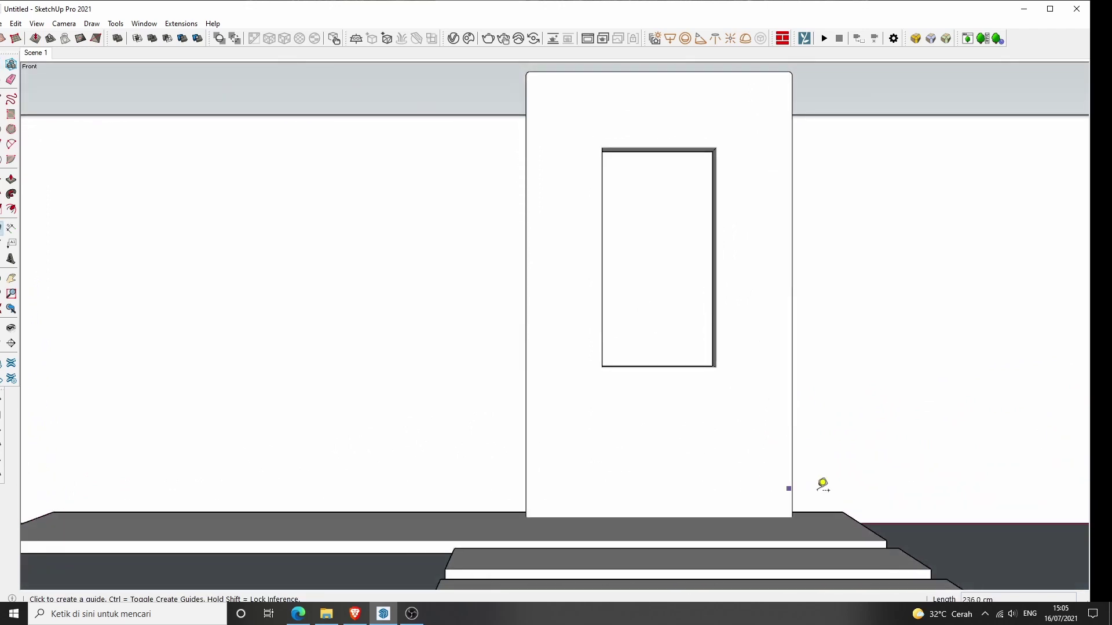
left_click(898, 524)
type("80")
key("Return")
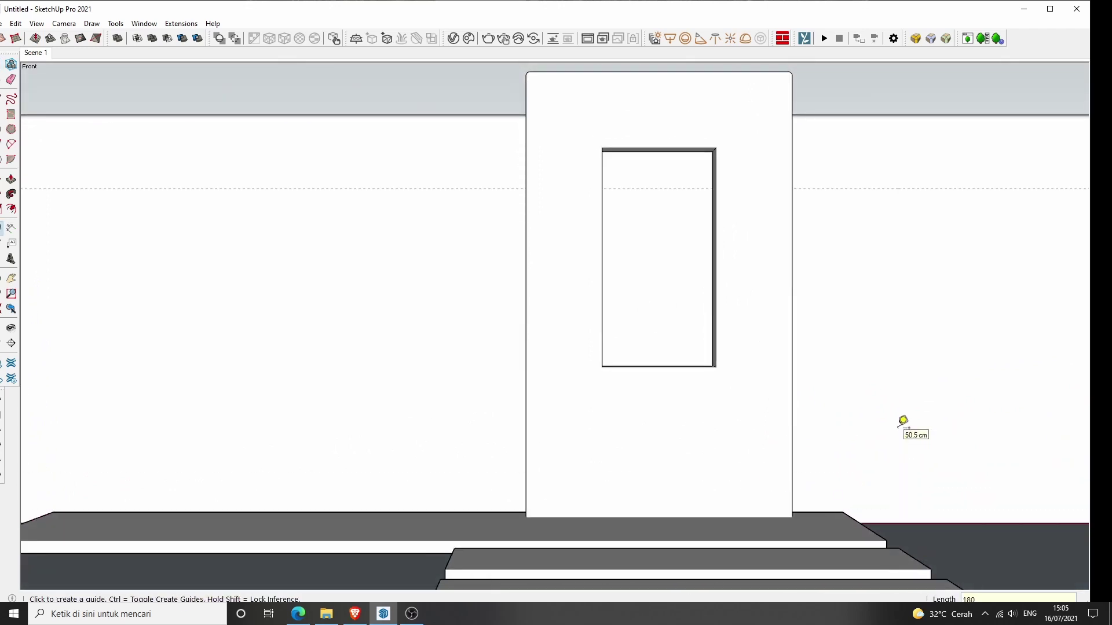
scroll(904, 423, "down", 1)
key("r")
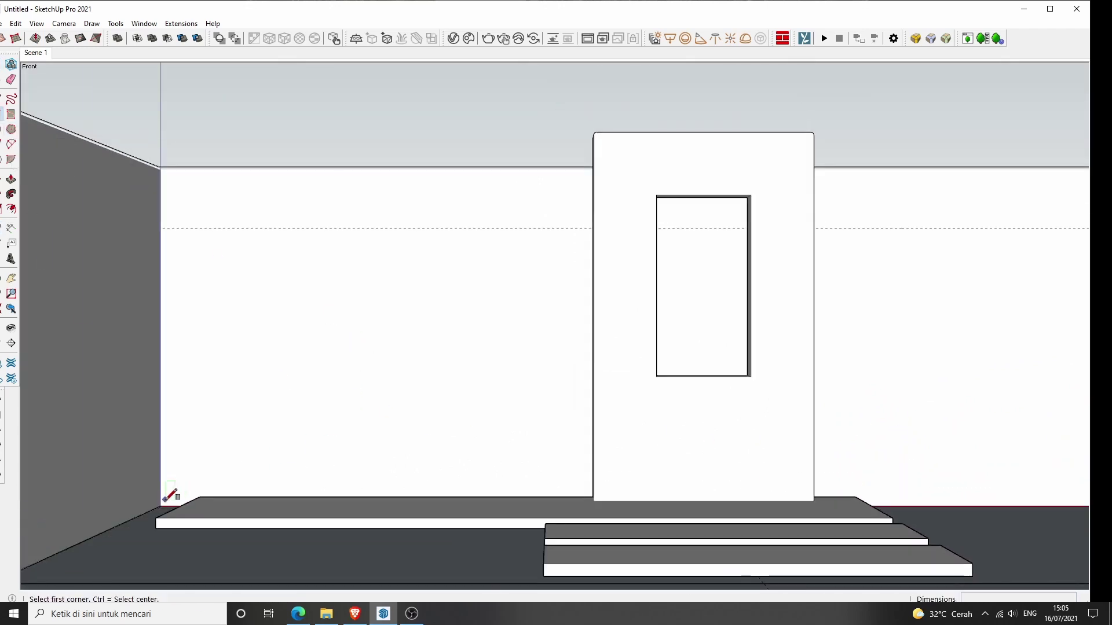
left_click(199, 497)
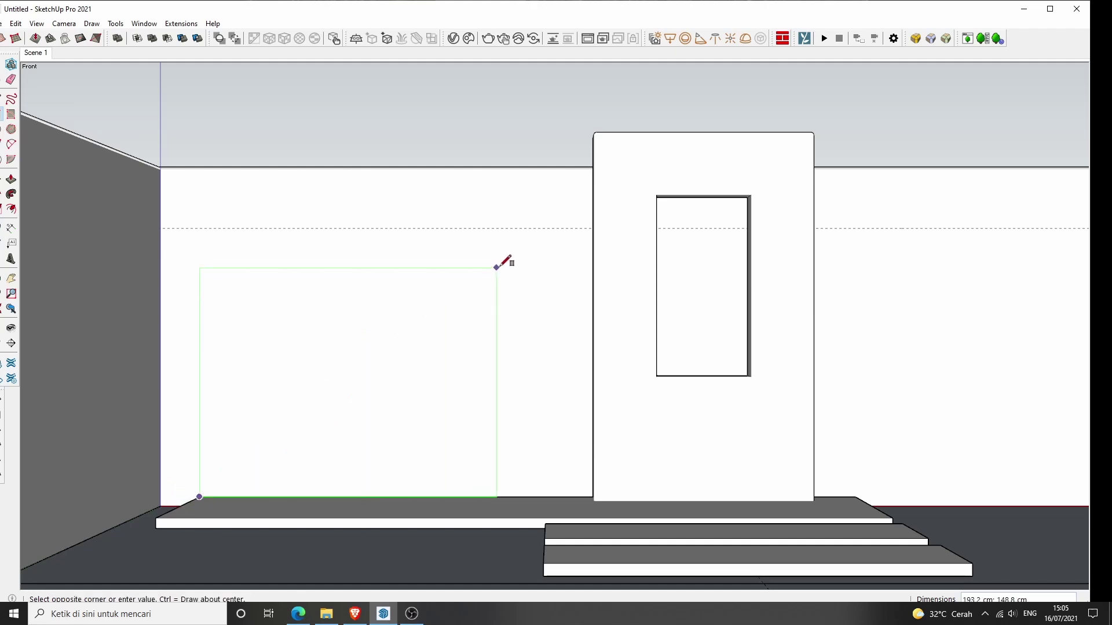
left_click(527, 228)
mouse_move(503, 255)
middle_mouse_down()
mouse_move(427, 459)
mouse_move(534, 250)
middle_mouse_up()
Step: Pull the rectangle out 20 cm to form the raised wall panel
key("p")
left_click(533, 251)
type("0")
key("Return")
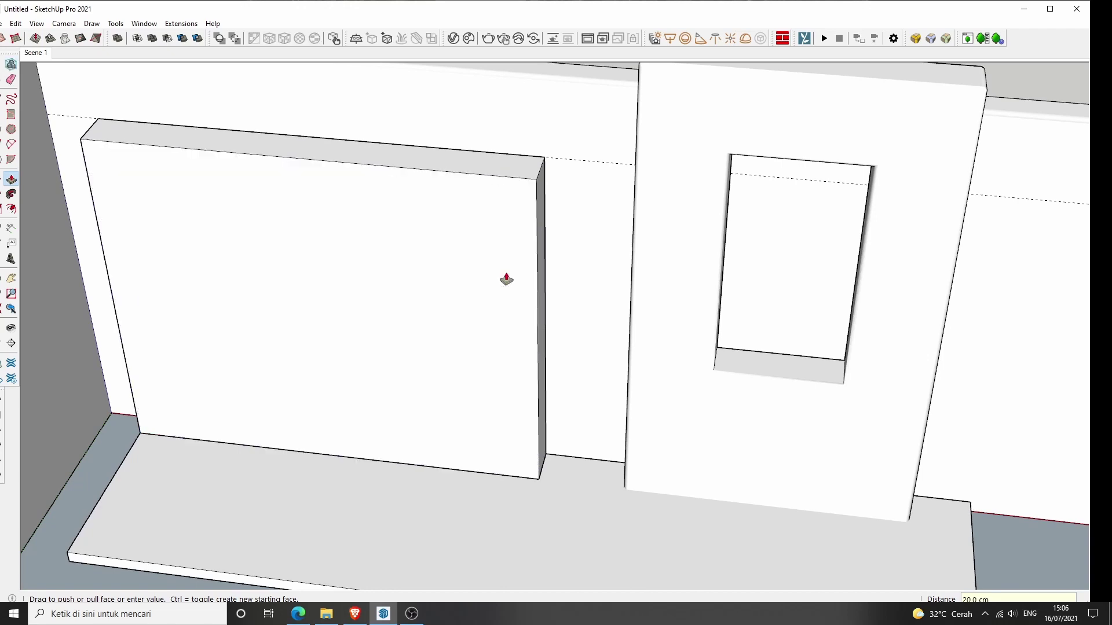
middle_click_drag(494, 293, 474, 355)
left_click(44, 53)
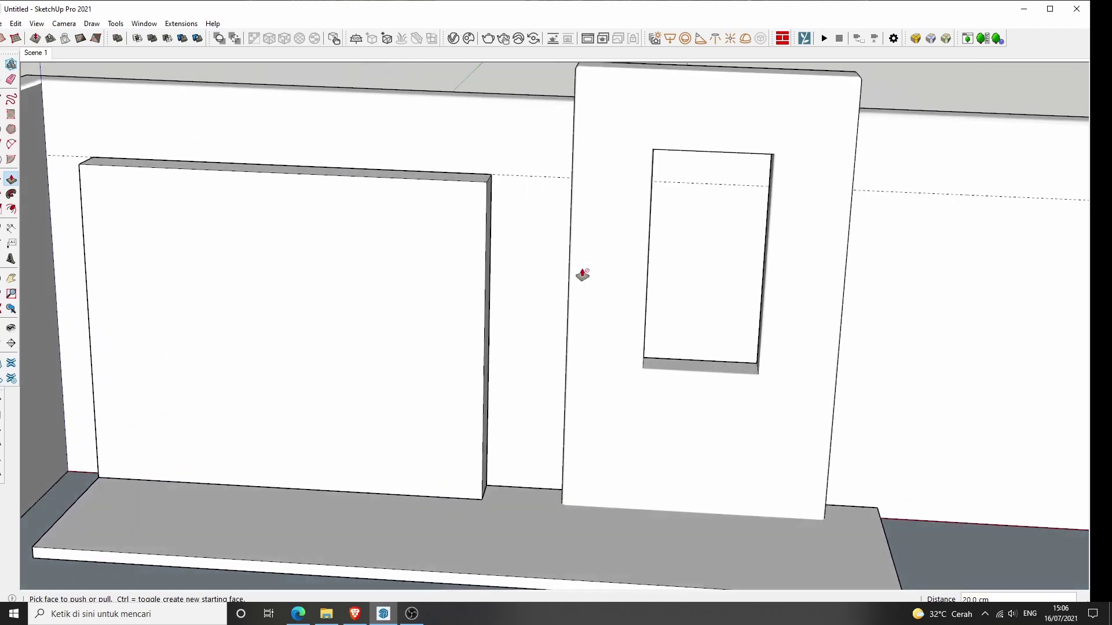
key("space")
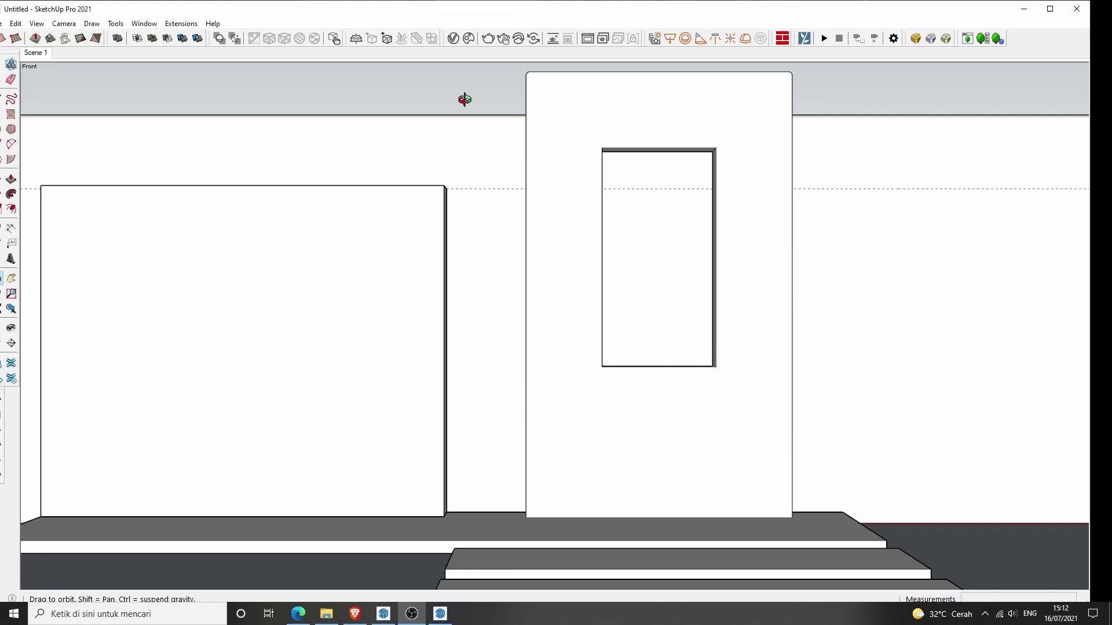
mouse_move(462, 99)
left_mouse_down()
mouse_move(600, 268)
mouse_move(467, 372)
left_mouse_up()
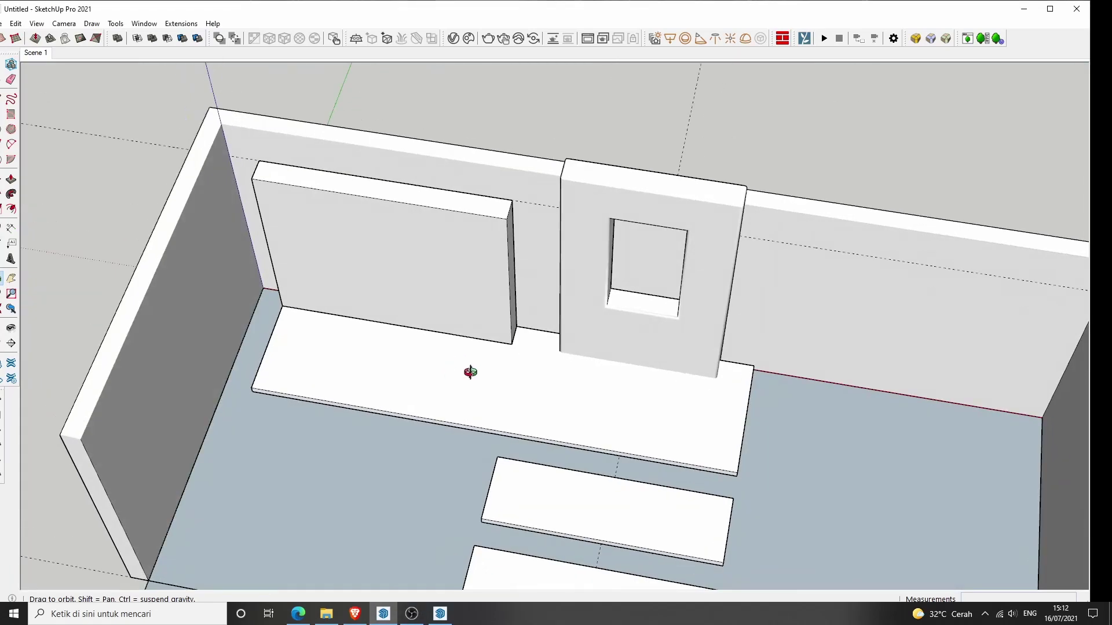
Step: Orient the floor faces consistently
key("space")
left_click(350, 454)
right_click(350, 454)
left_click(388, 378)
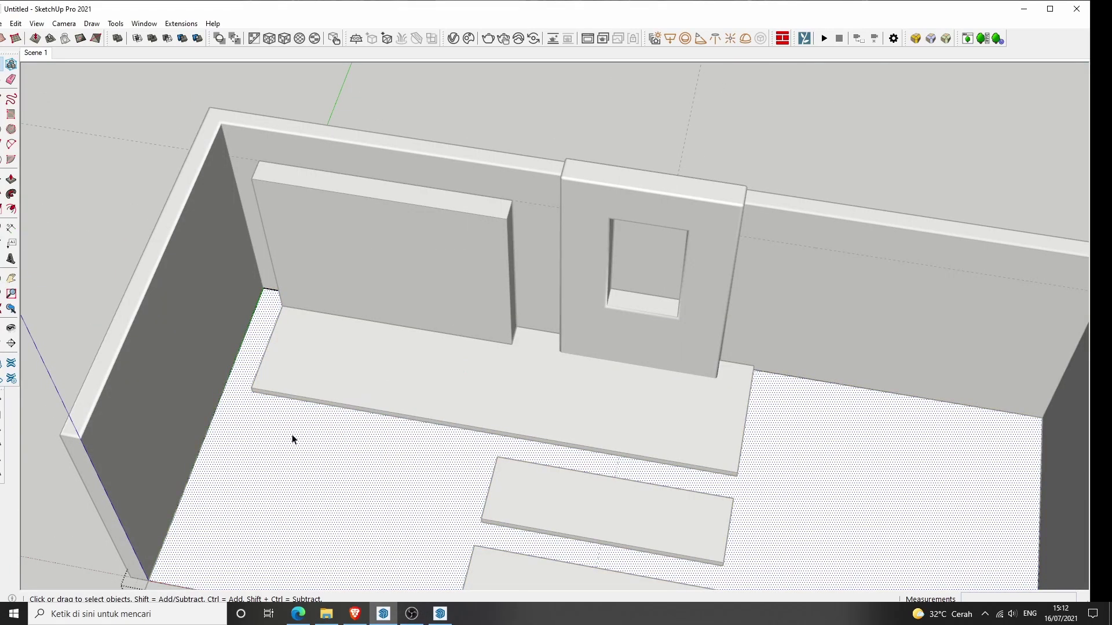
Step: Draw a rectangle on the floor outlining the area around the platform and steps
key("r")
left_click(265, 280)
scroll(803, 497, "up", 5)
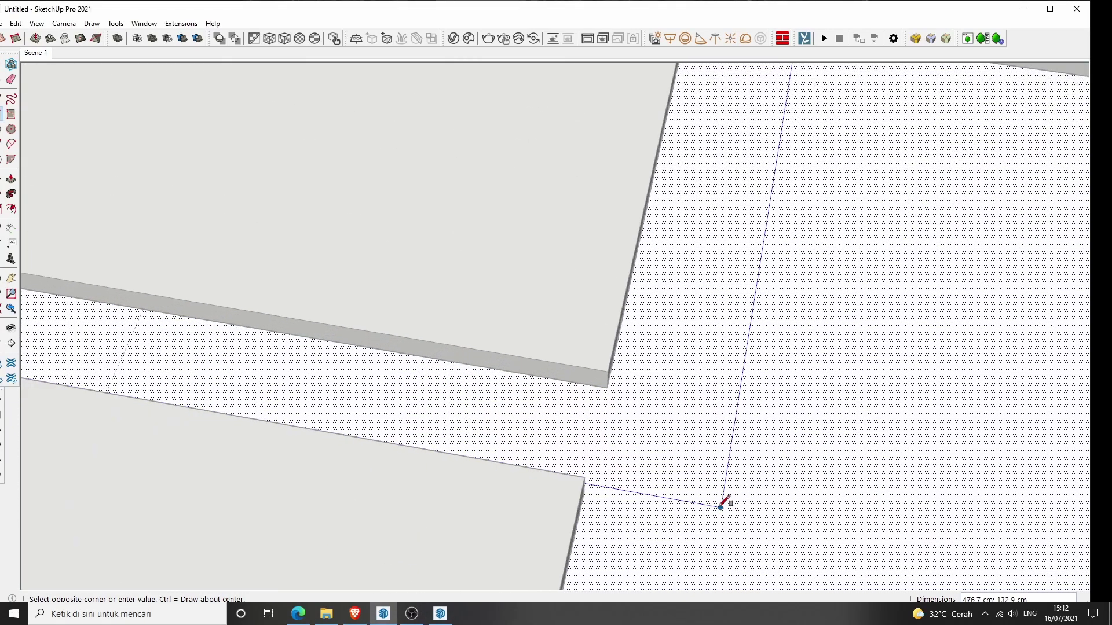
scroll(695, 504, "down", 5)
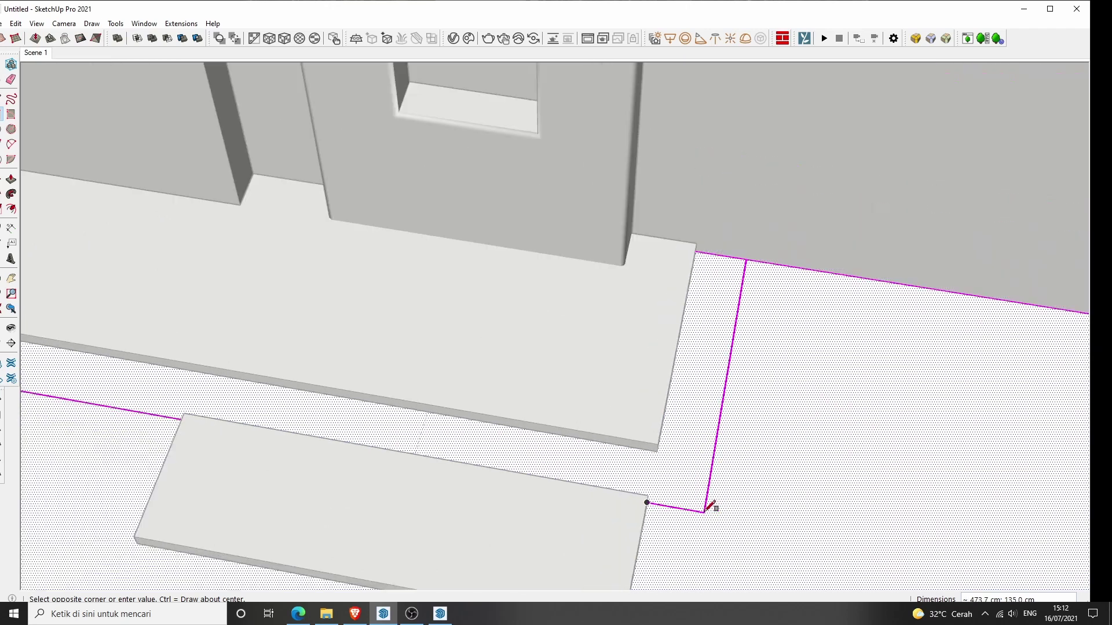
left_click(705, 511)
scroll(713, 495, "down", 3)
key("space")
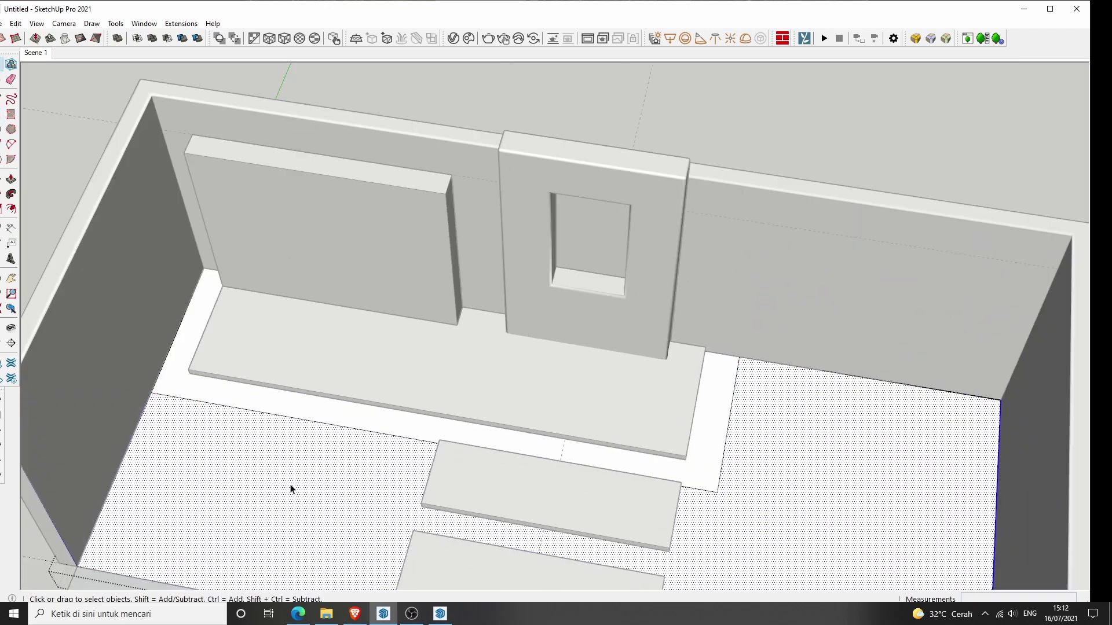
right_click(282, 494)
left_click(312, 366)
scroll(575, 161, "down", 3)
scroll(478, 398, "up", 3)
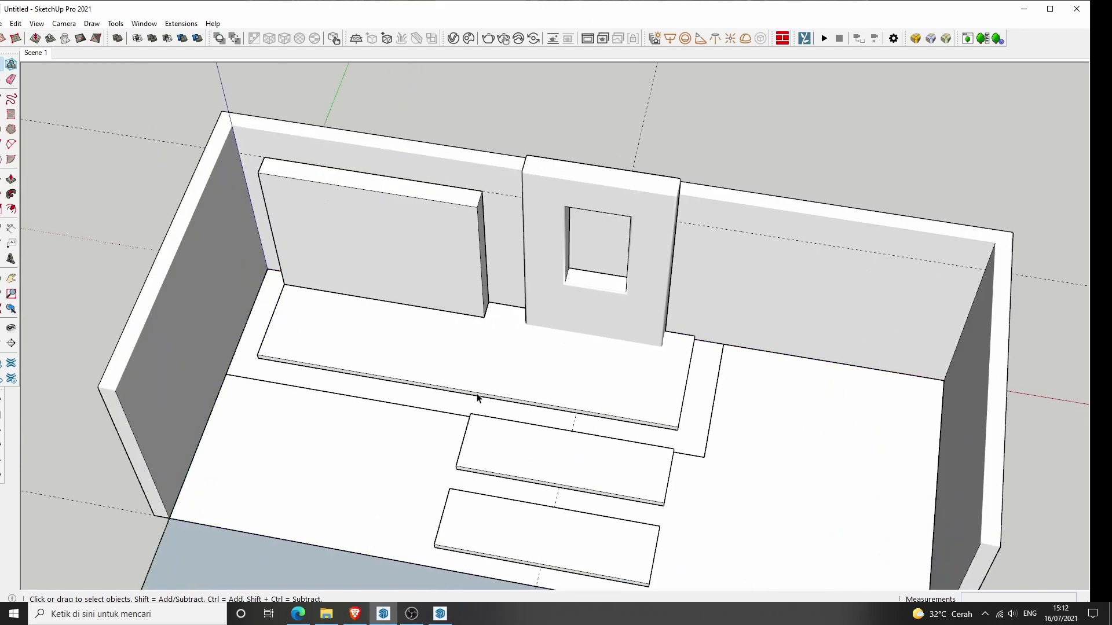
Step: In the PIEDRA model, group all the pebble pieces and copy the group
left_click(440, 614)
left_click_drag(164, 169, 961, 467)
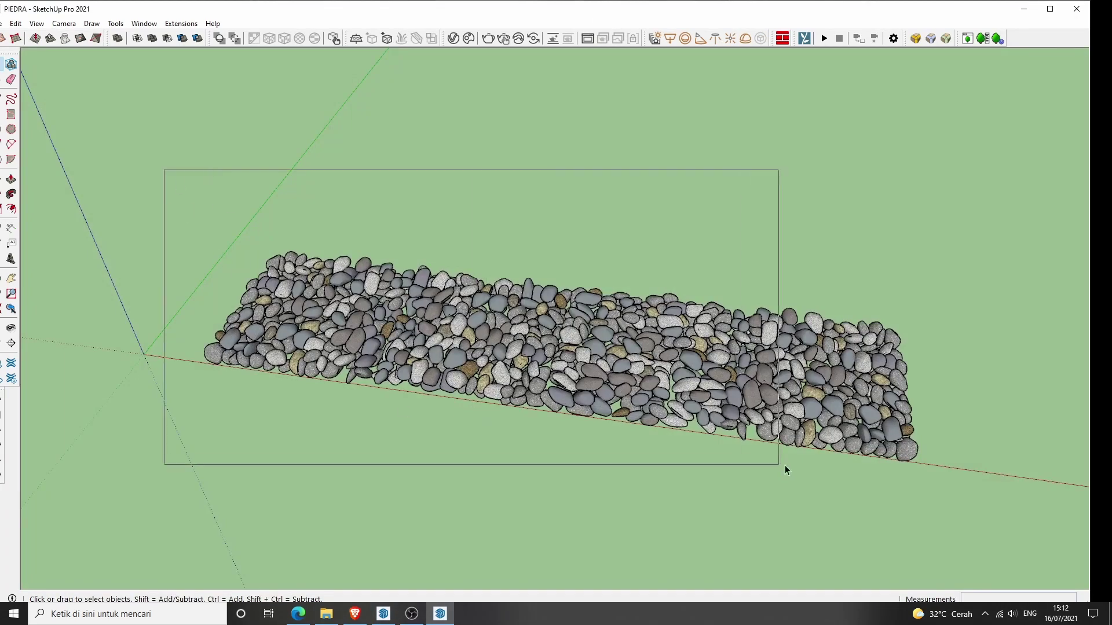
right_click(846, 425)
left_click(869, 292)
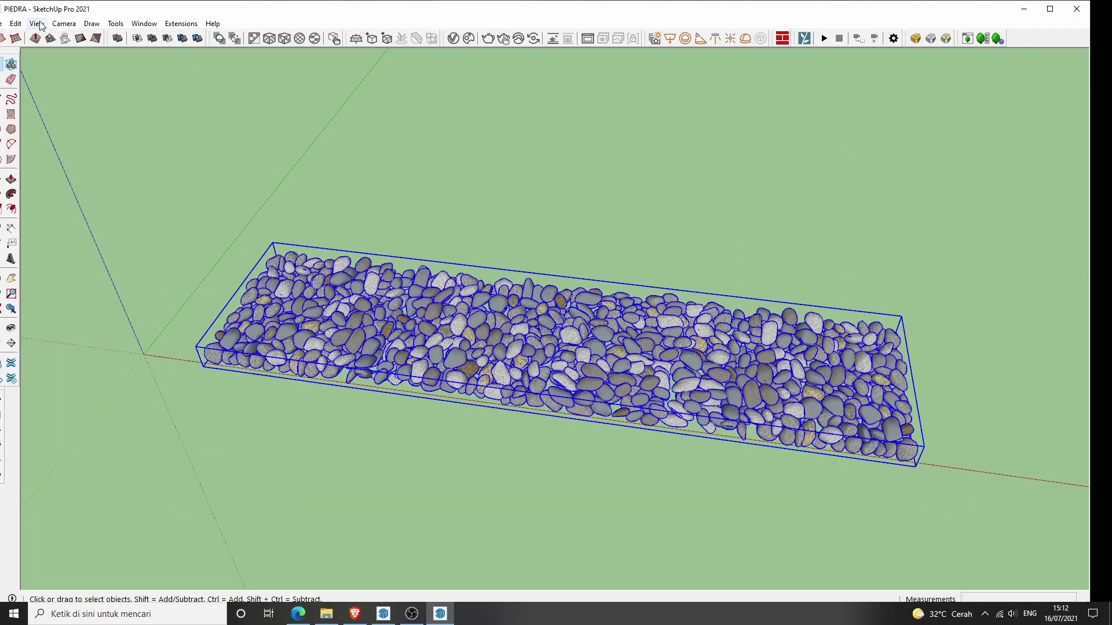
left_click(15, 24)
left_click(1050, 9)
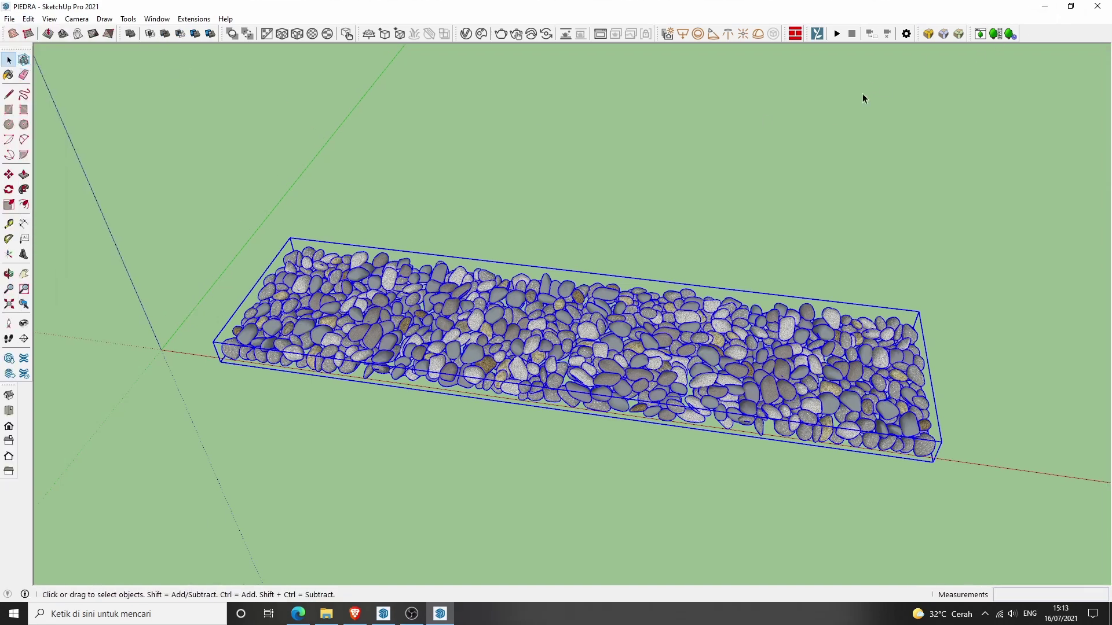
left_click(1046, 8)
Step: Paste the pebble patch onto the floor slab and scale it down to about half size
left_click(1050, 9)
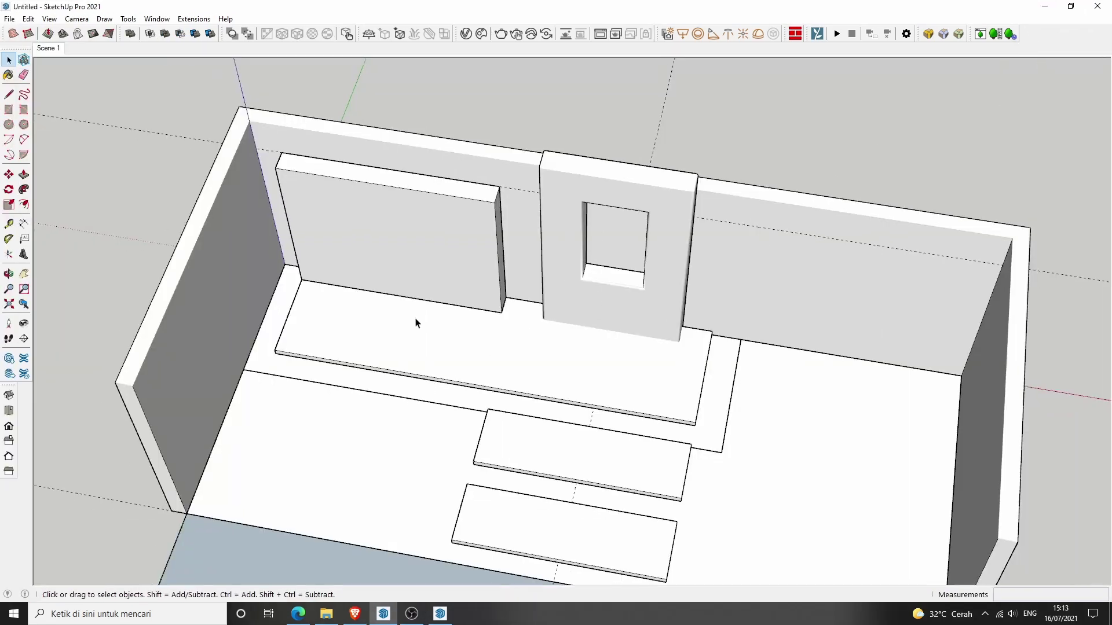
key("ctrl+v")
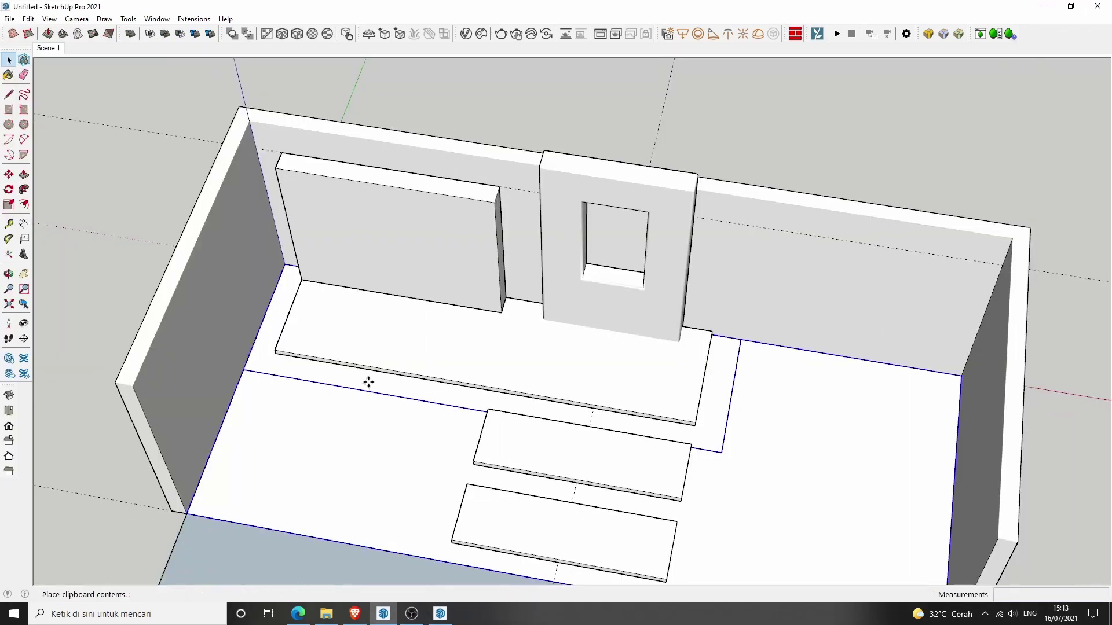
left_click(297, 390)
scroll(297, 390, "up", 3)
scroll(307, 394, "up", 1)
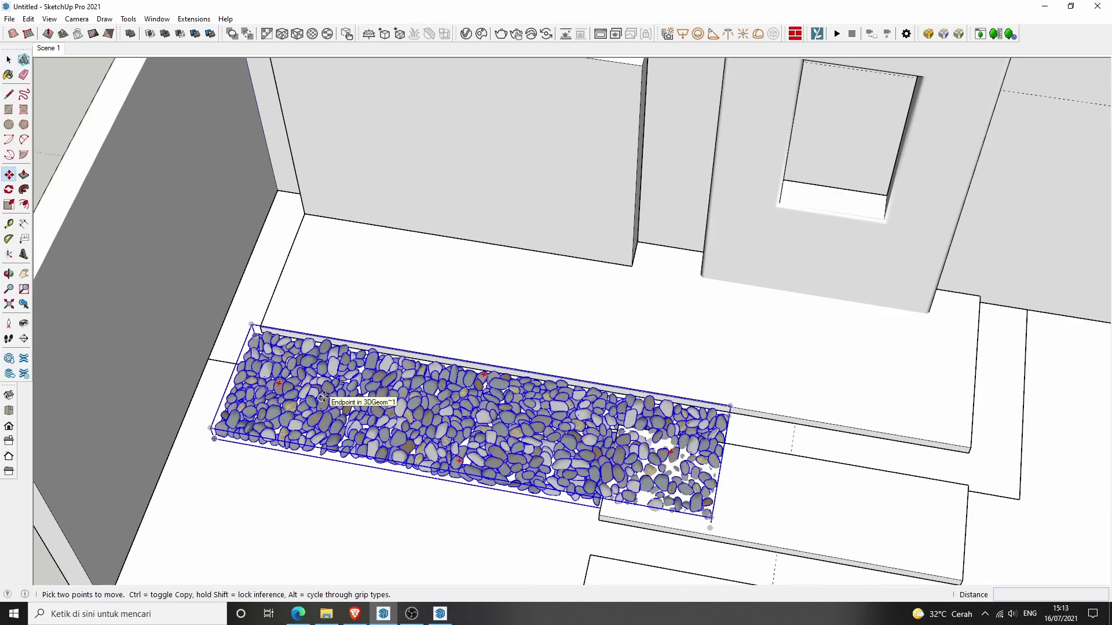
key("s")
left_click_drag(710, 518, 480, 391)
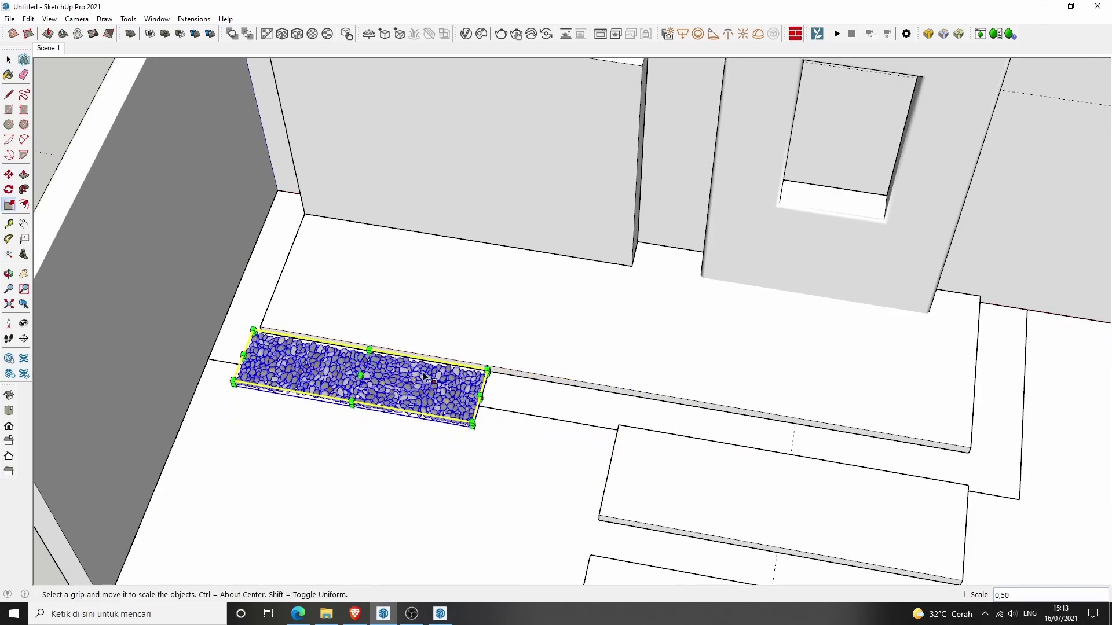
scroll(413, 388, "up", 2)
mouse_move(79, 401)
left_mouse_down()
mouse_move(124, 386)
mouse_move(179, 389)
left_mouse_up()
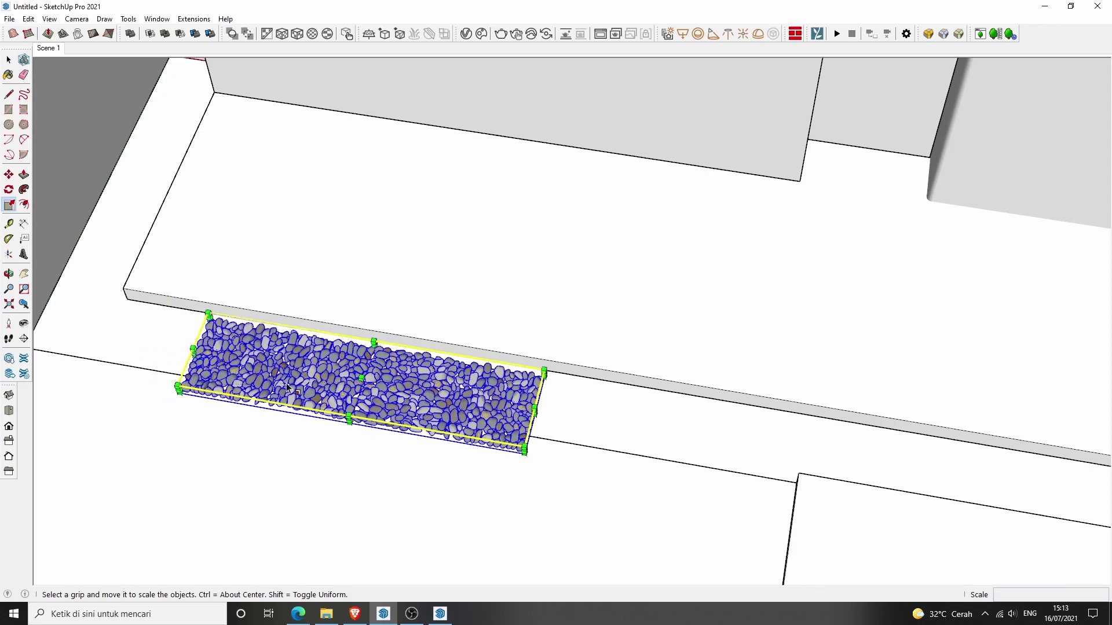
scroll(291, 382, "up", 2)
Step: Move the pebble patch by its corner into the wall corner
key("m")
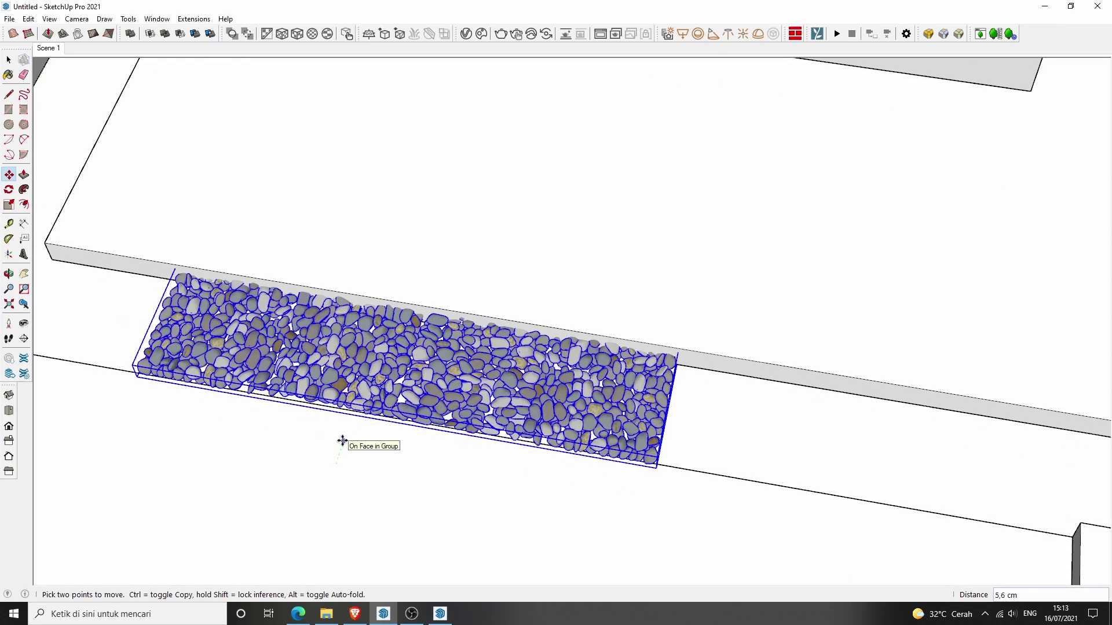
left_click(342, 447)
scroll(342, 447, "down", 2)
scroll(446, 460, "down", 1)
left_click(447, 460)
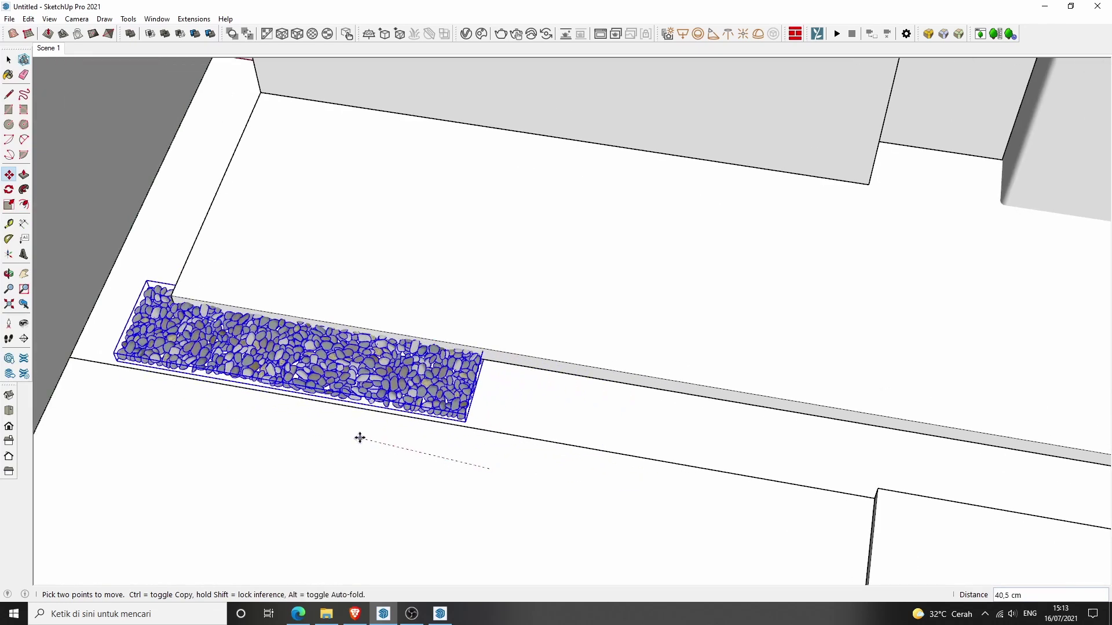
left_click(310, 437)
scroll(227, 433, "down", 2)
Step: Copy the pebble patch three times along the front gravel strip
key("ctrl")
left_click(227, 433)
type("x3")
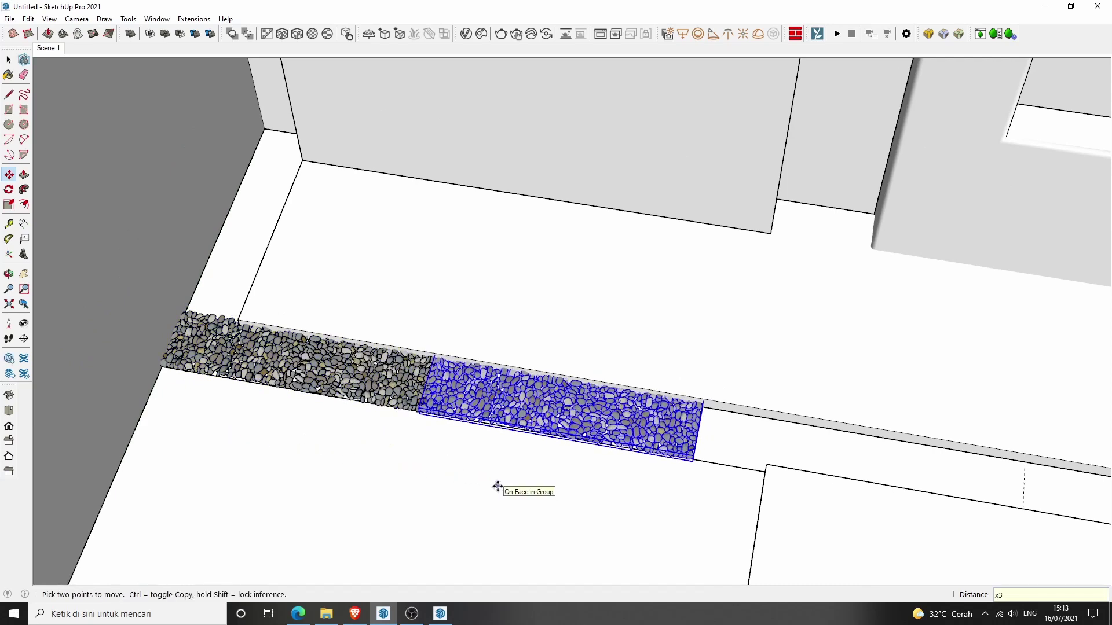
key("Return")
scroll(311, 459, "down", 5)
middle_click_drag(310, 460, 380, 462)
scroll(441, 363, "up", 4)
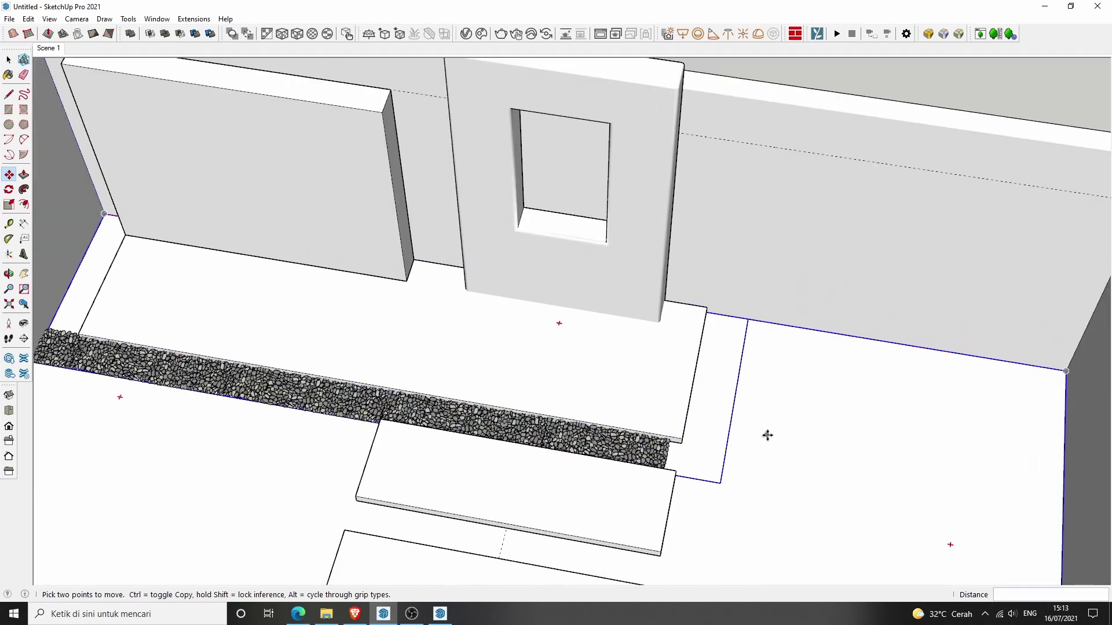
Step: Select the four gravel segments along the strip
key("space")
left_click(579, 443)
middle_click_drag(579, 443, 608, 428)
left_click(347, 400, "ctrl")
left_click(145, 365, "ctrl")
scroll(126, 364, "down", 2)
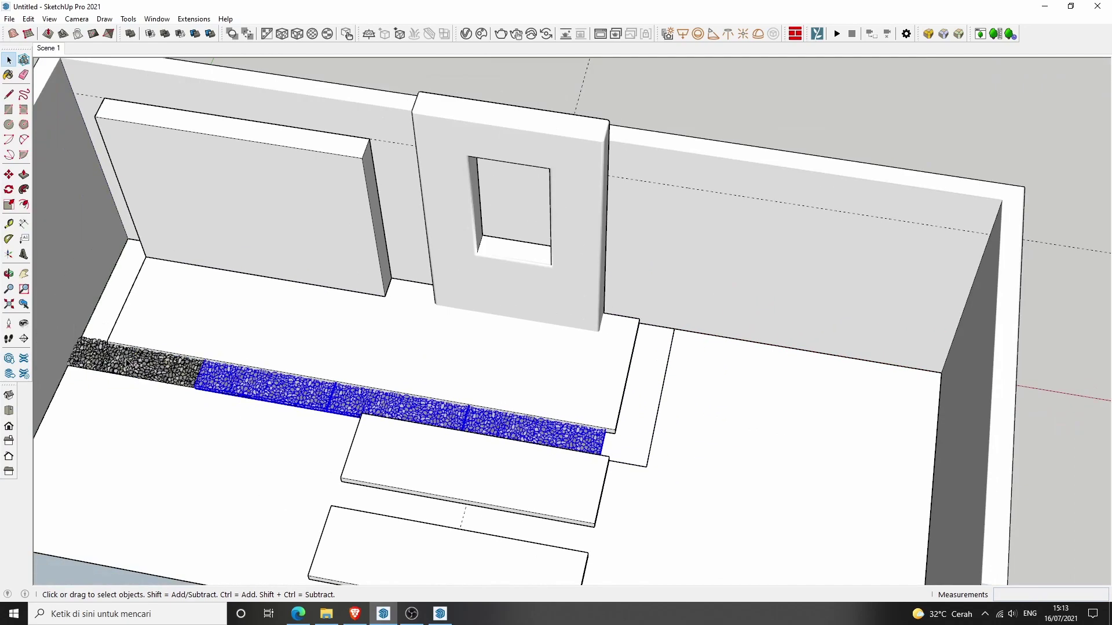
left_click(126, 364, "ctrl")
Step: Finish scaling the selected gravel segments to fit the strip
key("s")
scroll(605, 447, "up", 3)
scroll(566, 454, "up", 2)
scroll(541, 449, "up", 2)
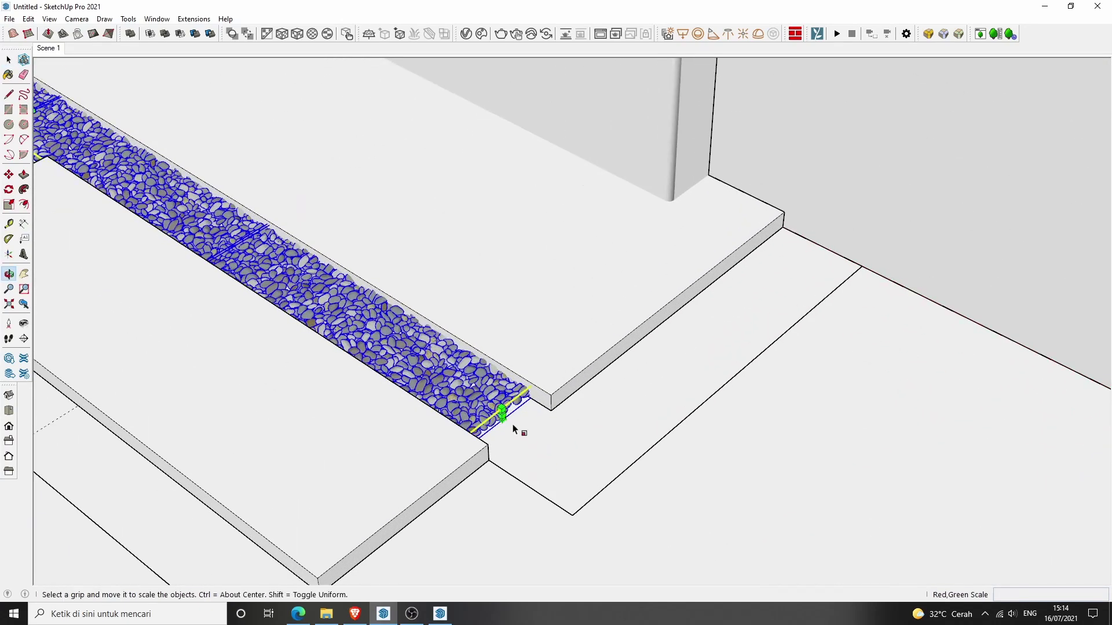
scroll(514, 428, "down", 2)
key("space")
left_click(512, 415)
scroll(533, 427, "up", 2)
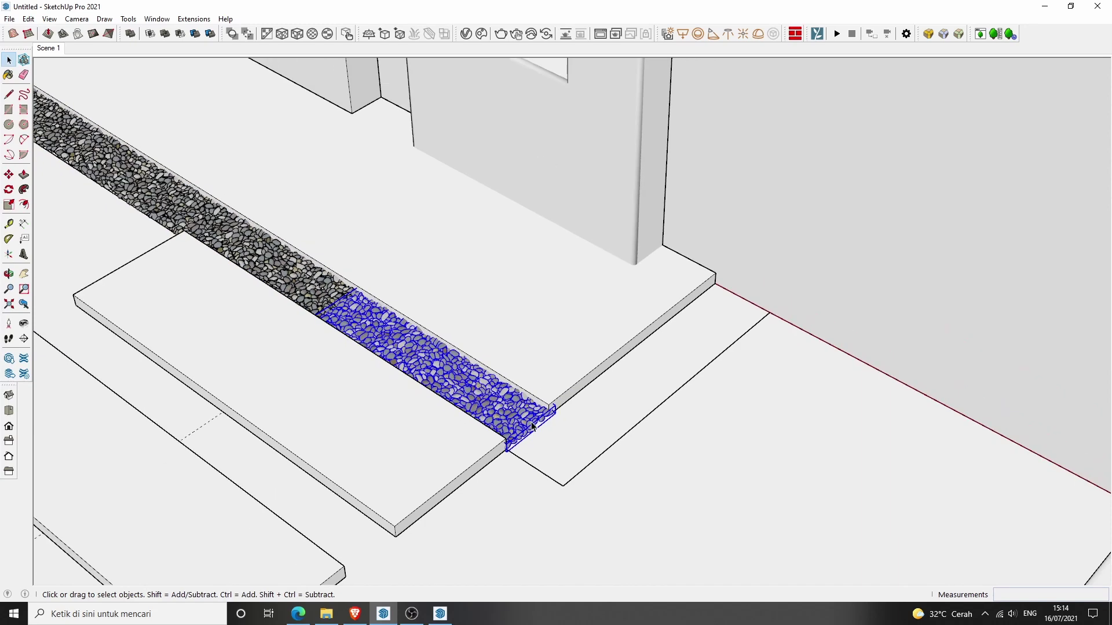
Step: Copy the end gravel piece, rotate it 90°, and drop it at the strip's end
key("m")
left_click(551, 442)
key("ctrl")
left_click(717, 548)
left_click(664, 386)
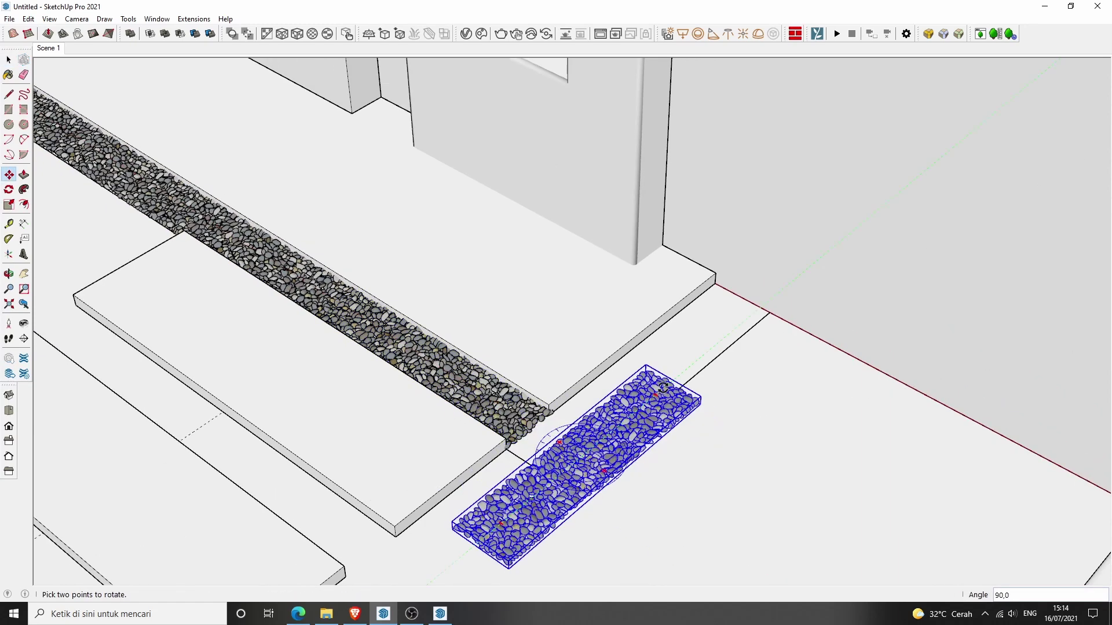
left_click(459, 550)
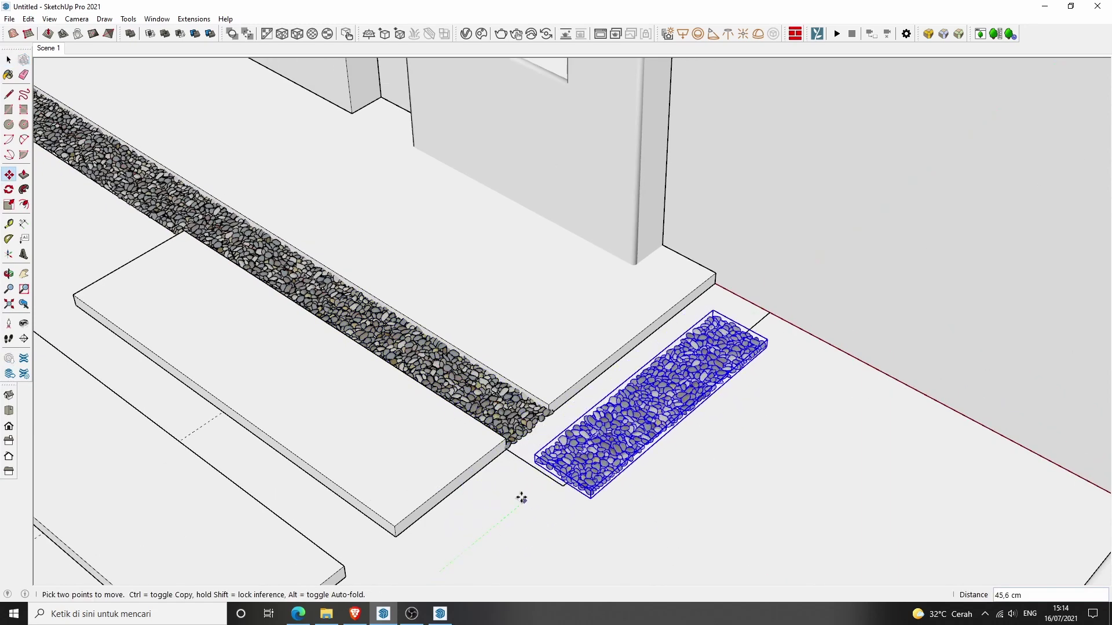
left_click(616, 503)
scroll(608, 476, "up", 2)
Step: Widen the turned gravel piece slightly and stretch it toward the back wall
key("s")
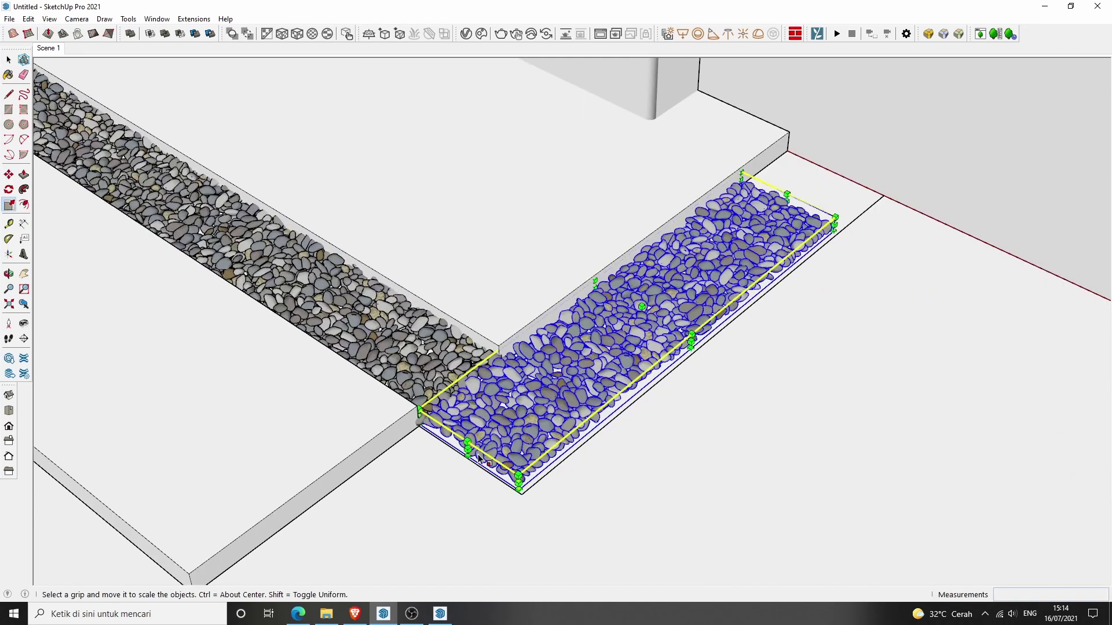
left_click(692, 347)
left_click(694, 346)
left_click_drag(838, 230, 895, 202)
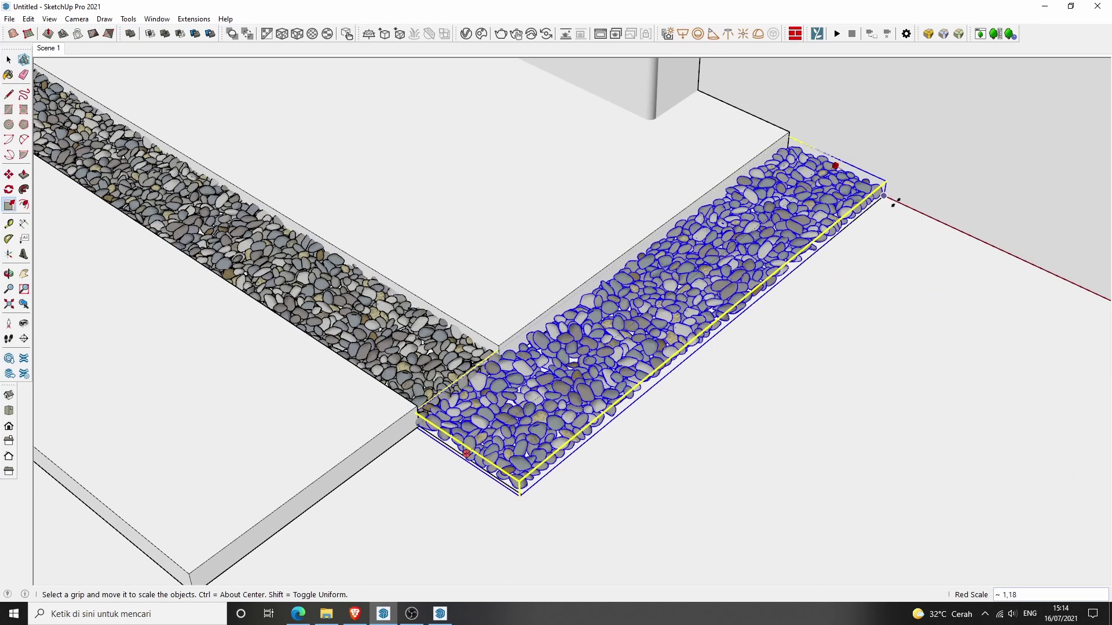
left_click(914, 201)
scroll(909, 325, "down", 3)
scroll(898, 340, "down", 2)
Step: Move the stretched gravel piece to the far end of the strip
key("m")
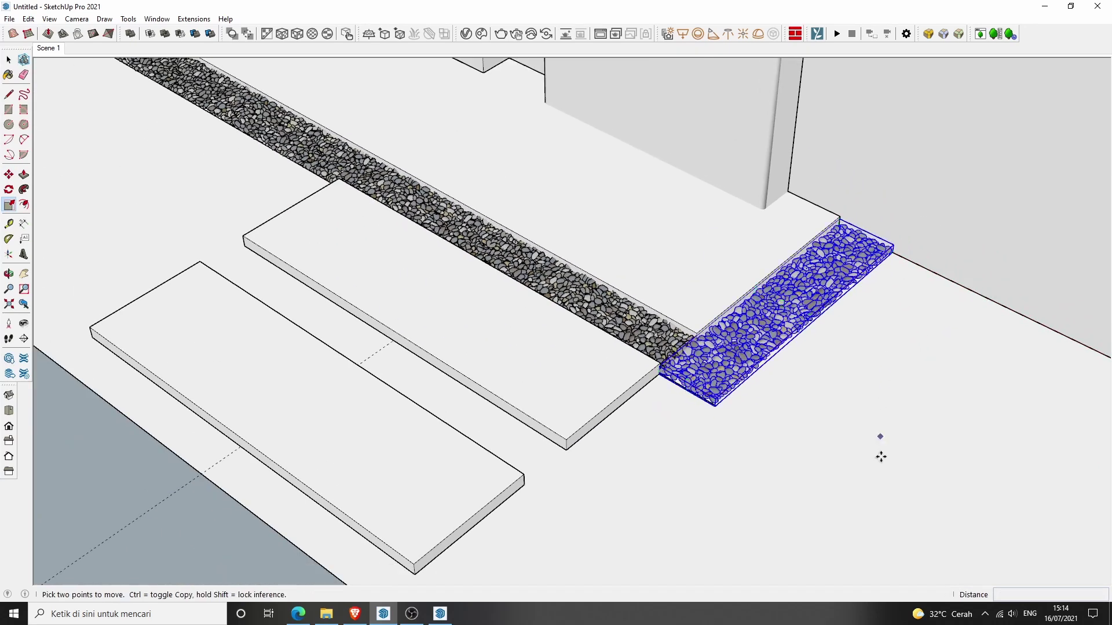
scroll(913, 424, "up", 2)
left_click(771, 449)
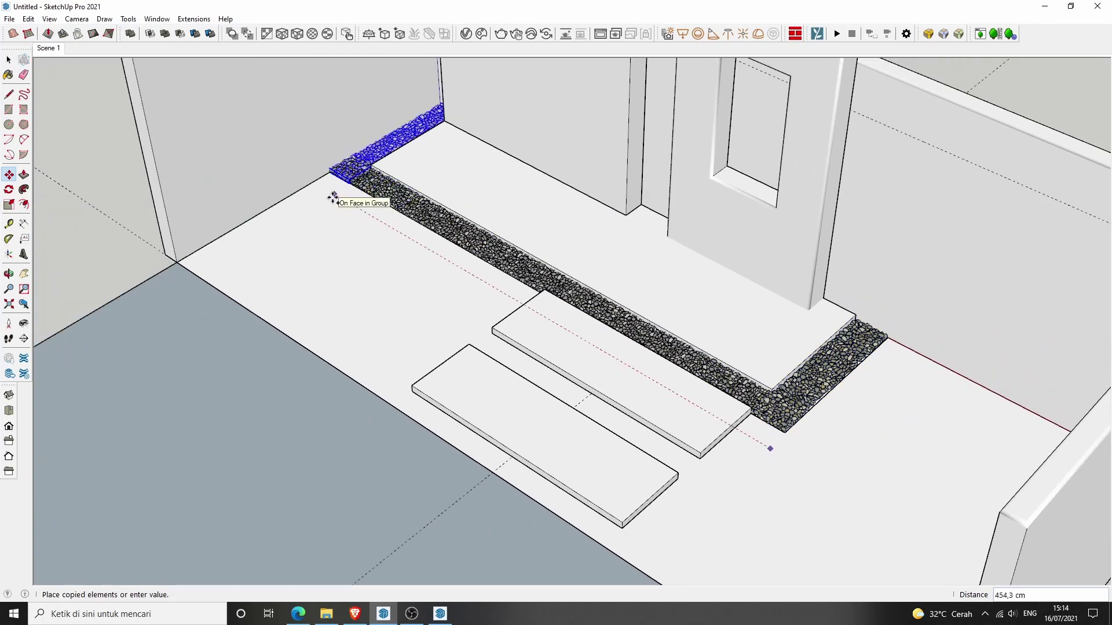
left_click(335, 200)
scroll(334, 200, "up", 2)
scroll(313, 201, "up", 2)
Step: Narrow the corner gravel piece and check how it meets the walls
middle_click_drag(305, 203, 700, 132)
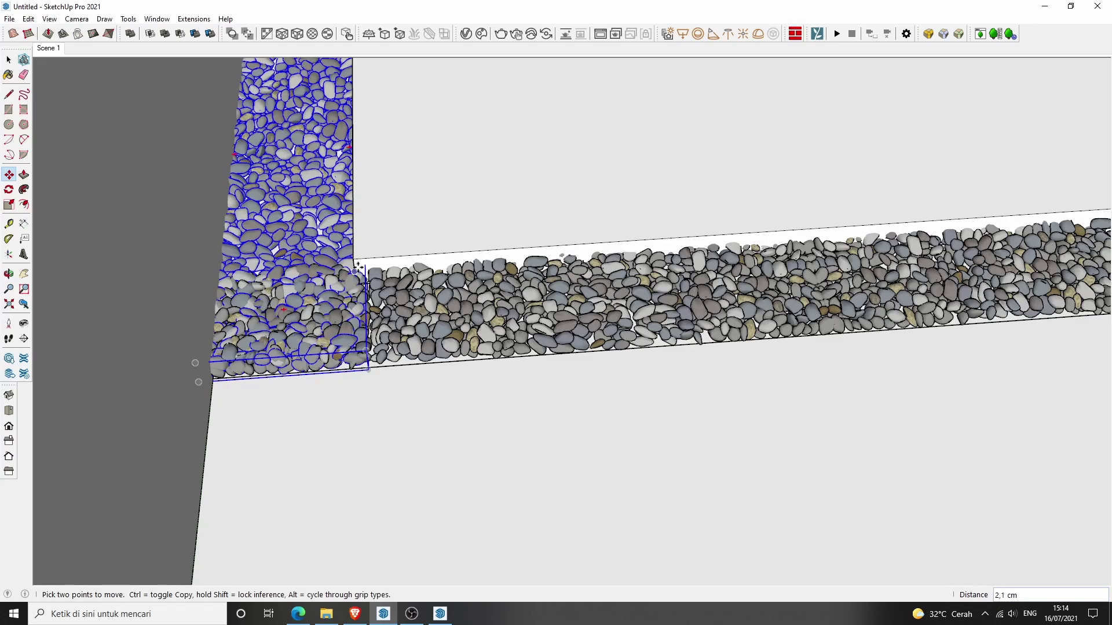
mouse_move(244, 250)
middle_mouse_down()
mouse_move(455, 373)
mouse_move(456, 180)
mouse_move(556, 118)
middle_mouse_up()
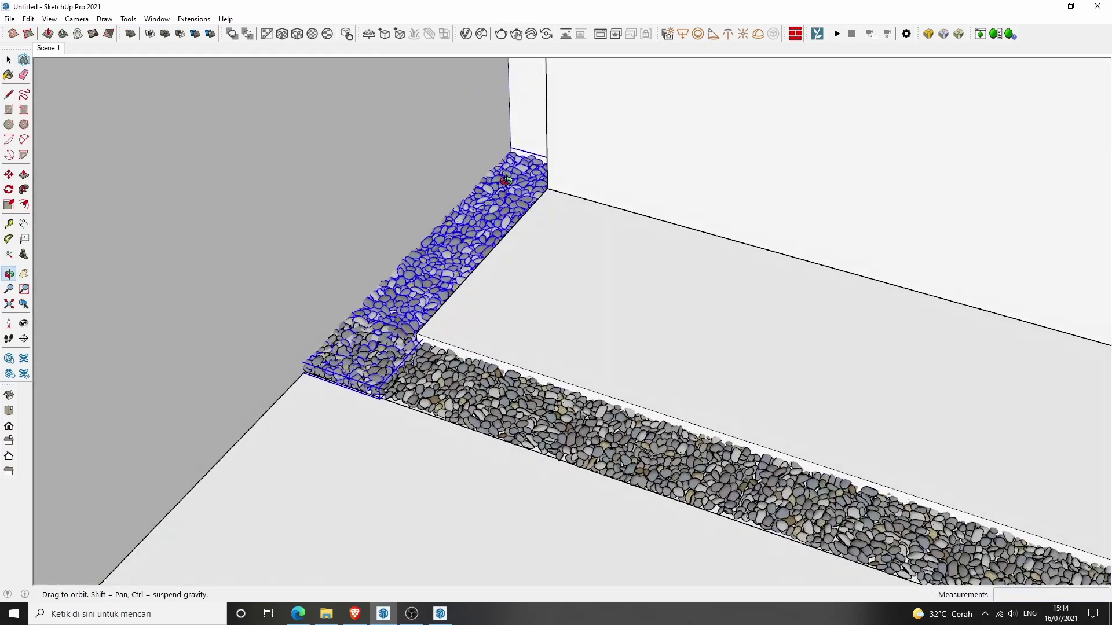
key("s")
left_click_drag(337, 379, 370, 359)
key("space")
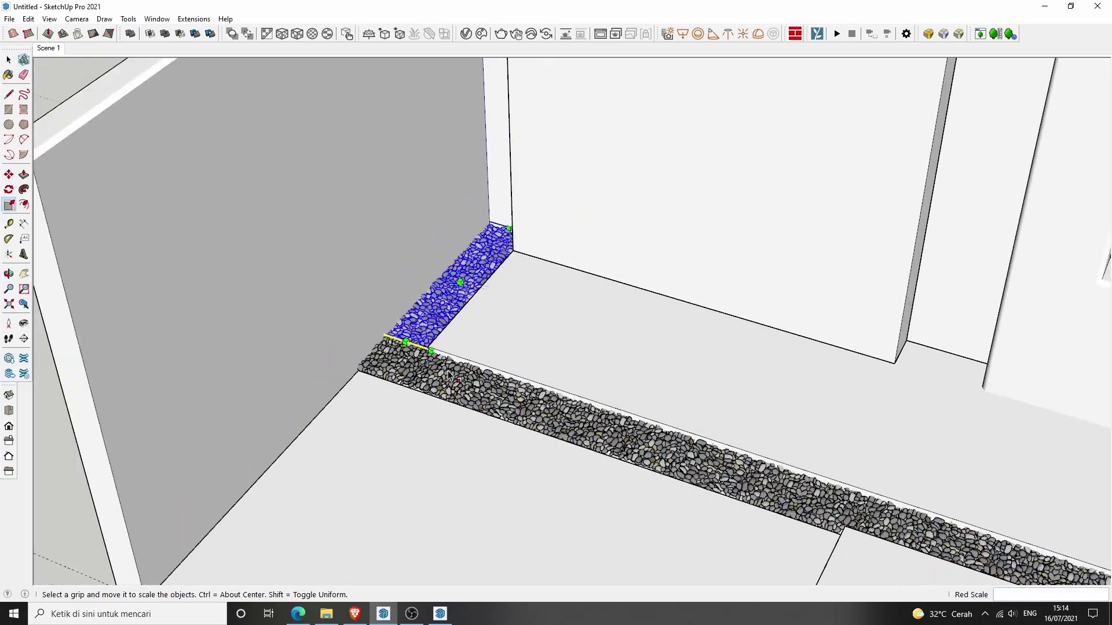
middle_click_drag(370, 359, 246, 129)
key("Escape")
left_click(55, 50)
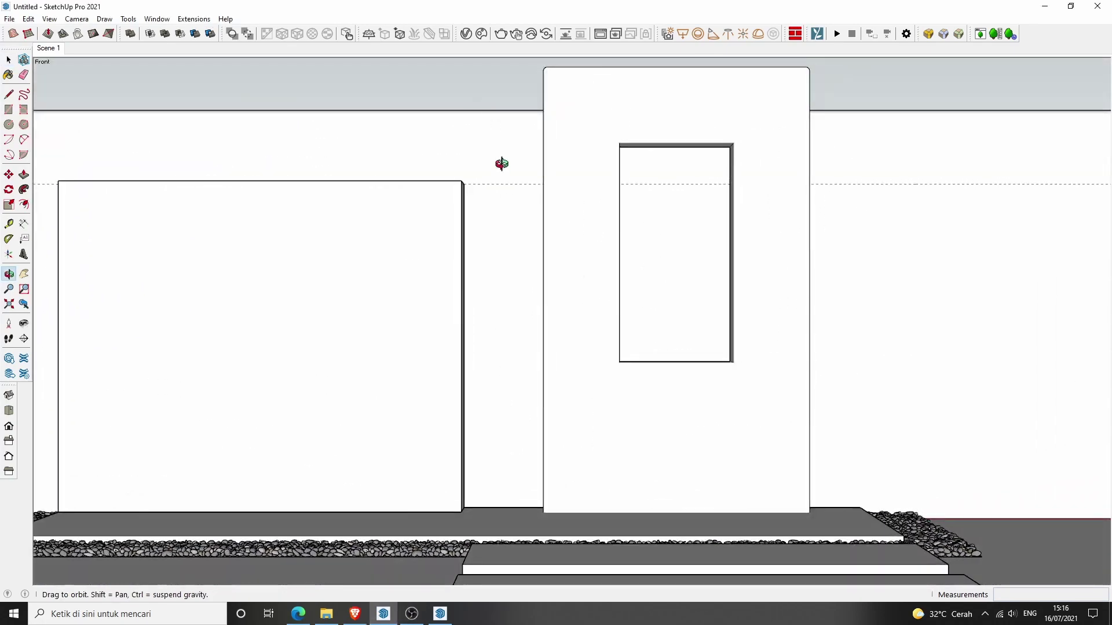
Step: Inside the floor group, apply the V-Ray Ground library material Grass_C_200cm to the floor
middle_click_drag(502, 164, 576, 313)
double_click(878, 429)
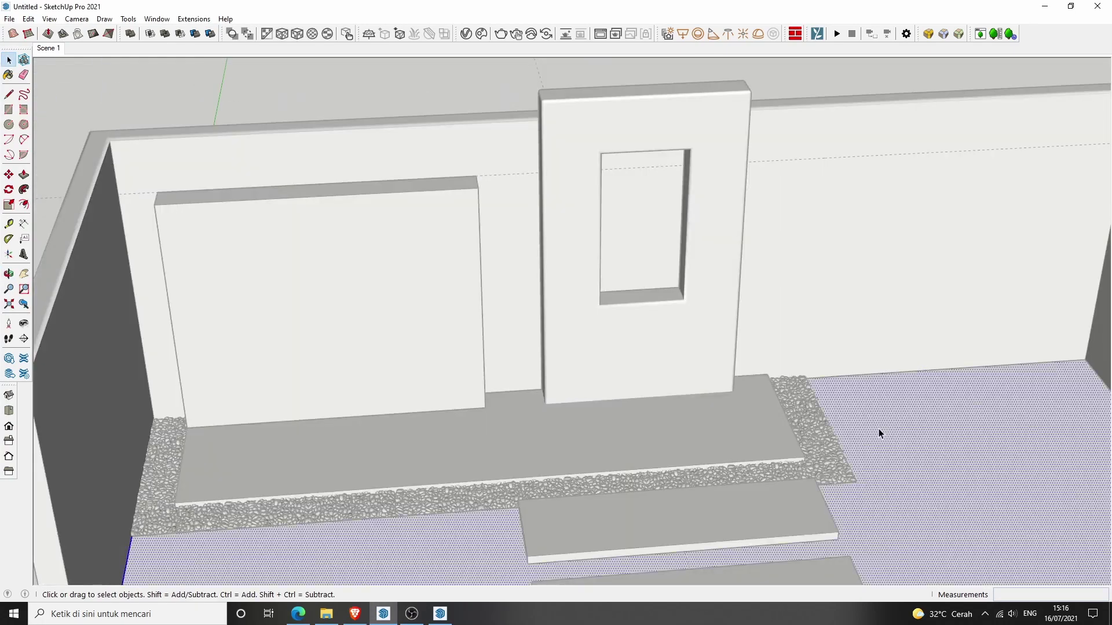
left_click(928, 34)
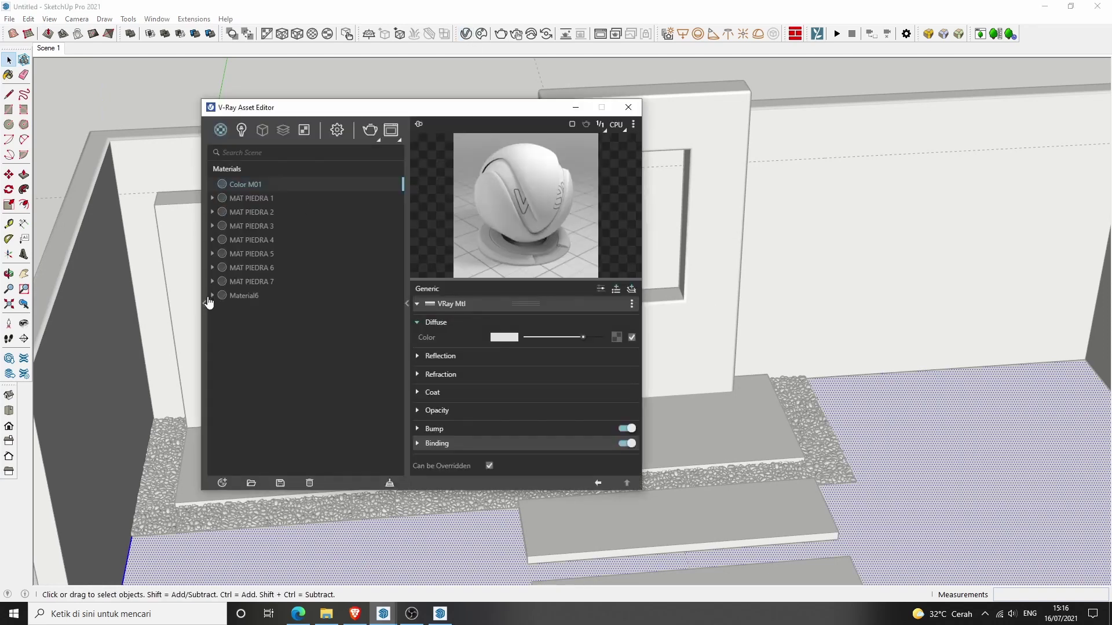
left_click(208, 302)
left_click(196, 271)
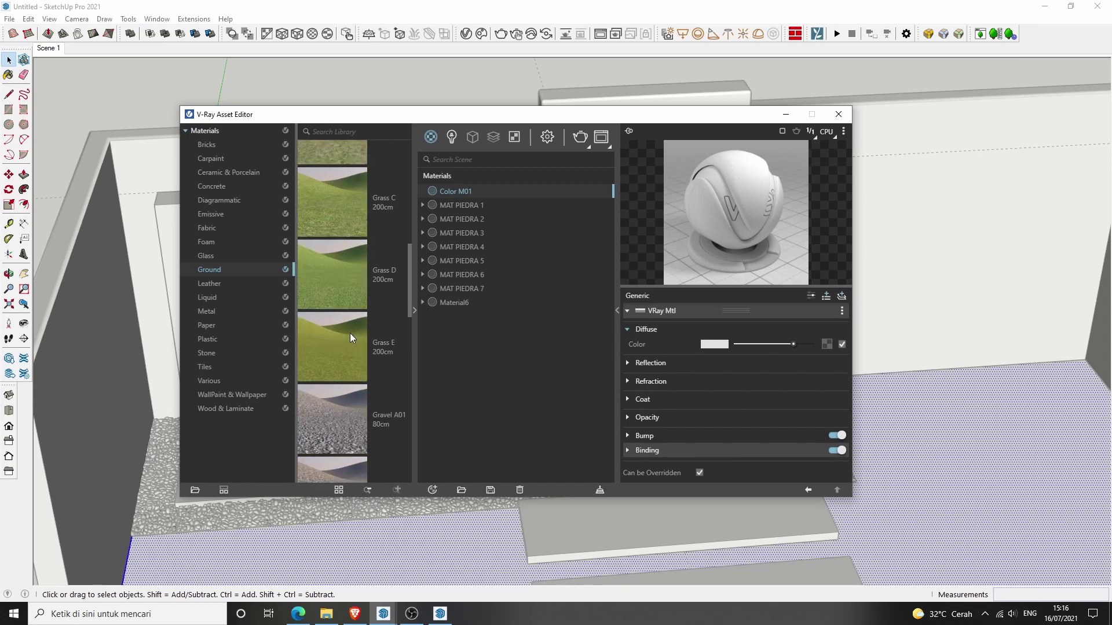
left_click_drag(351, 332, 530, 385)
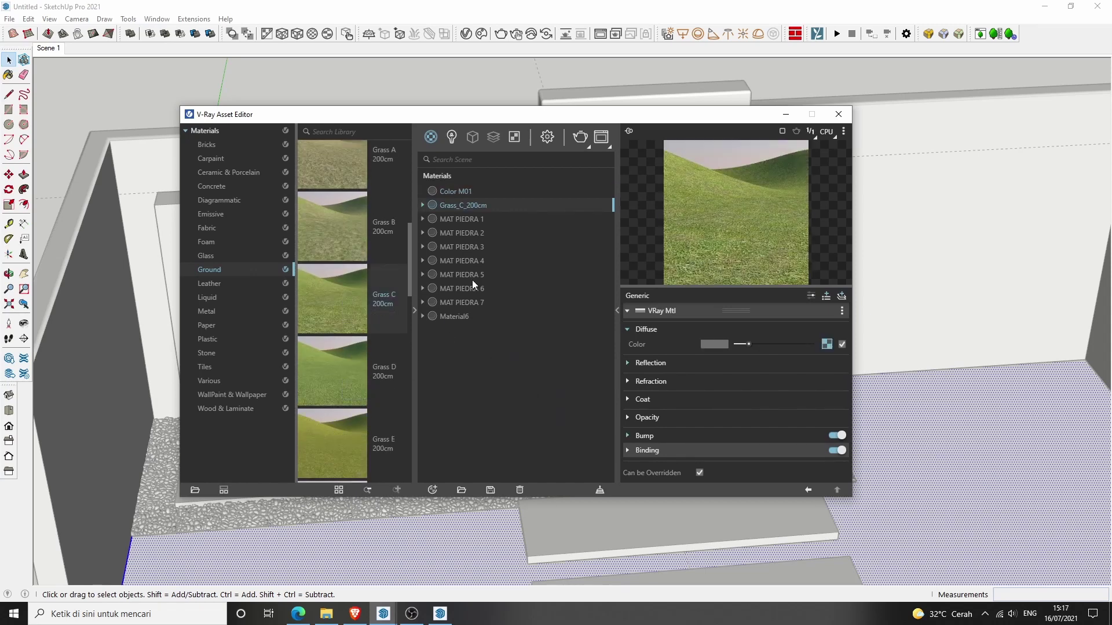
right_click(471, 205)
left_click(521, 243)
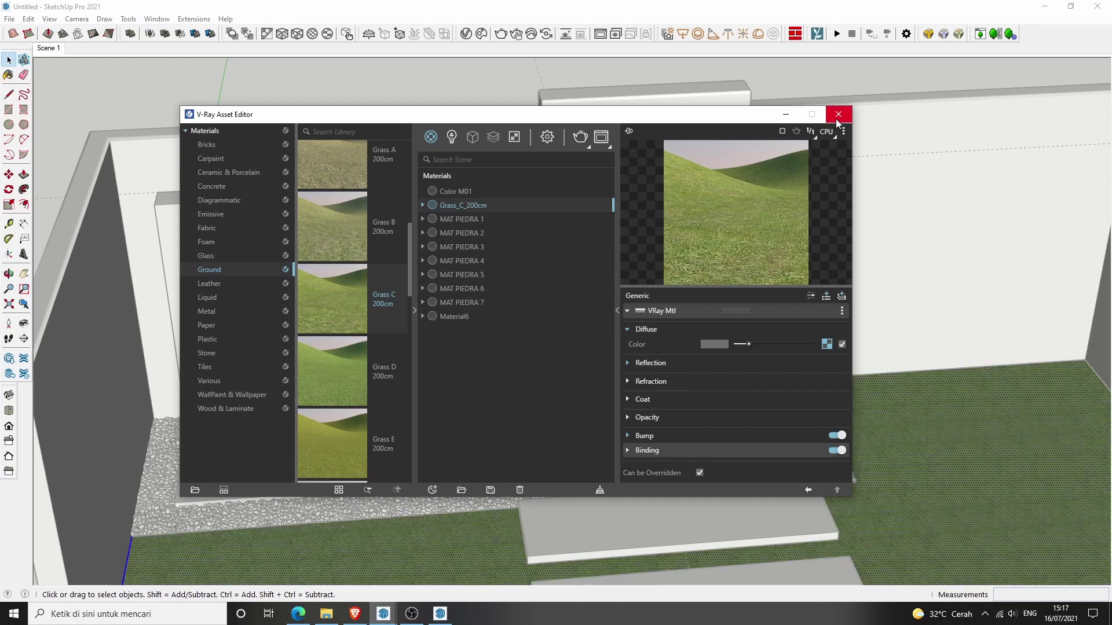
left_click(838, 114)
scroll(797, 376, "down", 3)
scroll(806, 412, "up", 5)
Step: Set the Grass_C_200cm texture width to 5,4 cm in the Materials tray
scroll(849, 485, "up", 3)
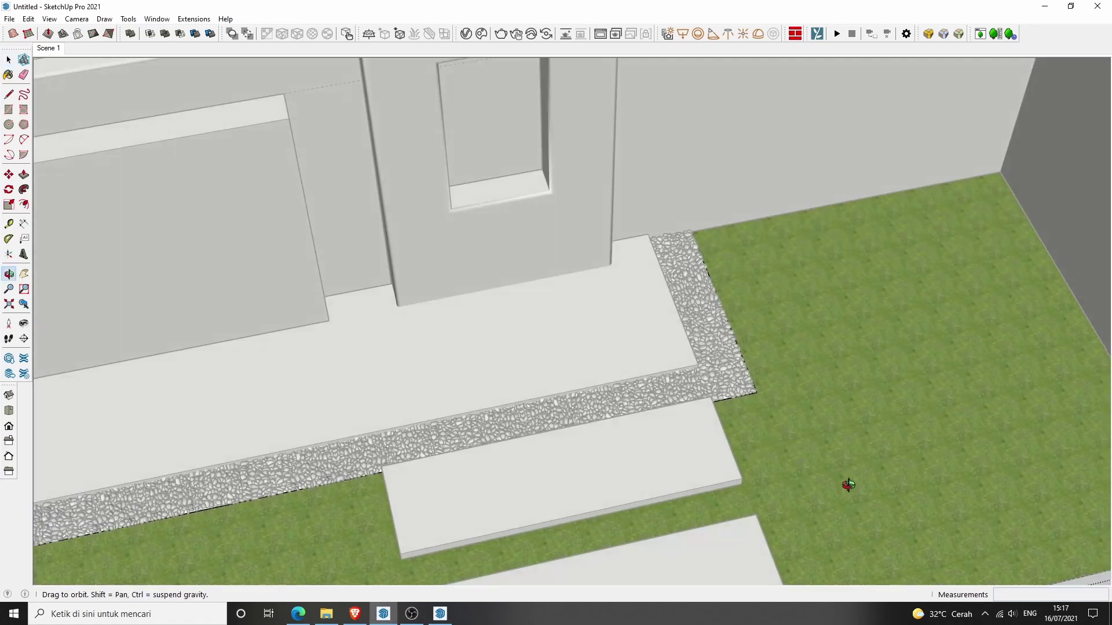
scroll(849, 485, "up", 2)
key("space")
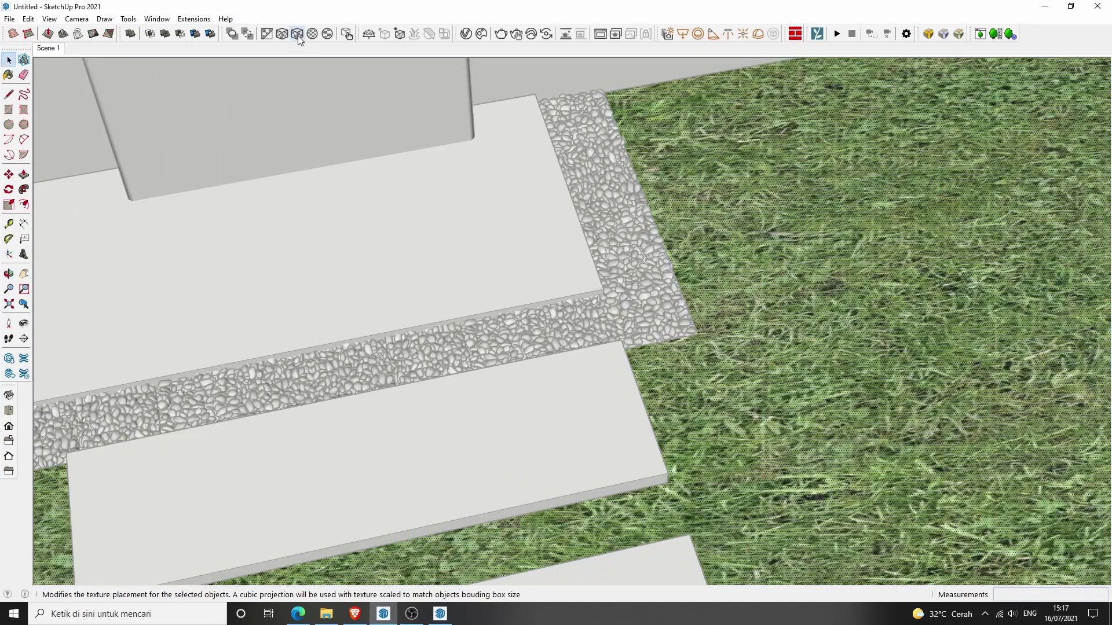
key("b")
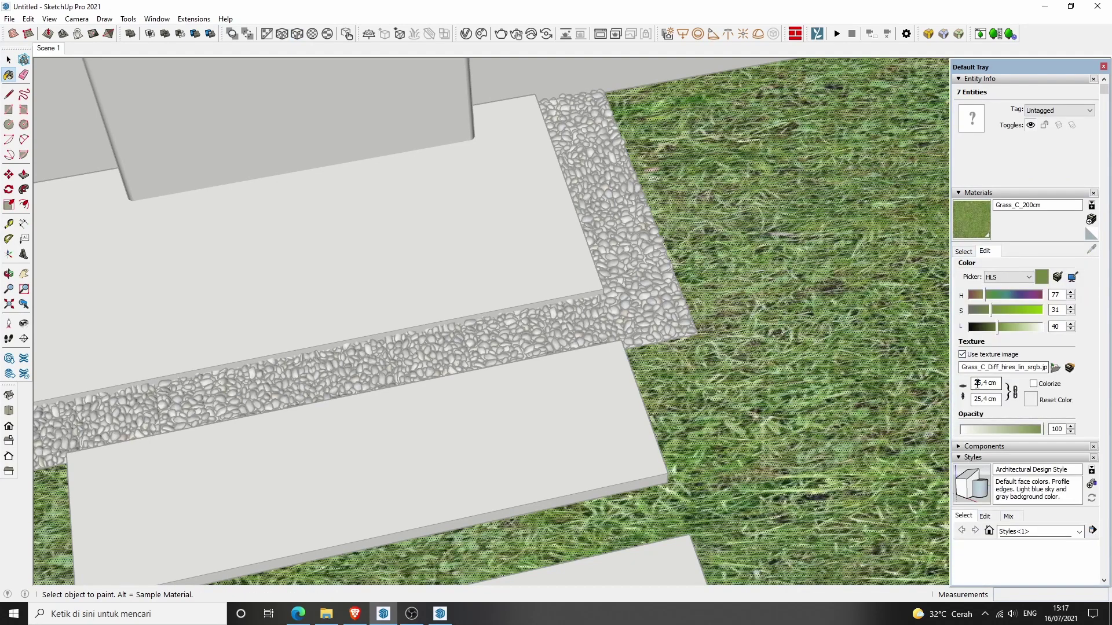
key("BackSpace")
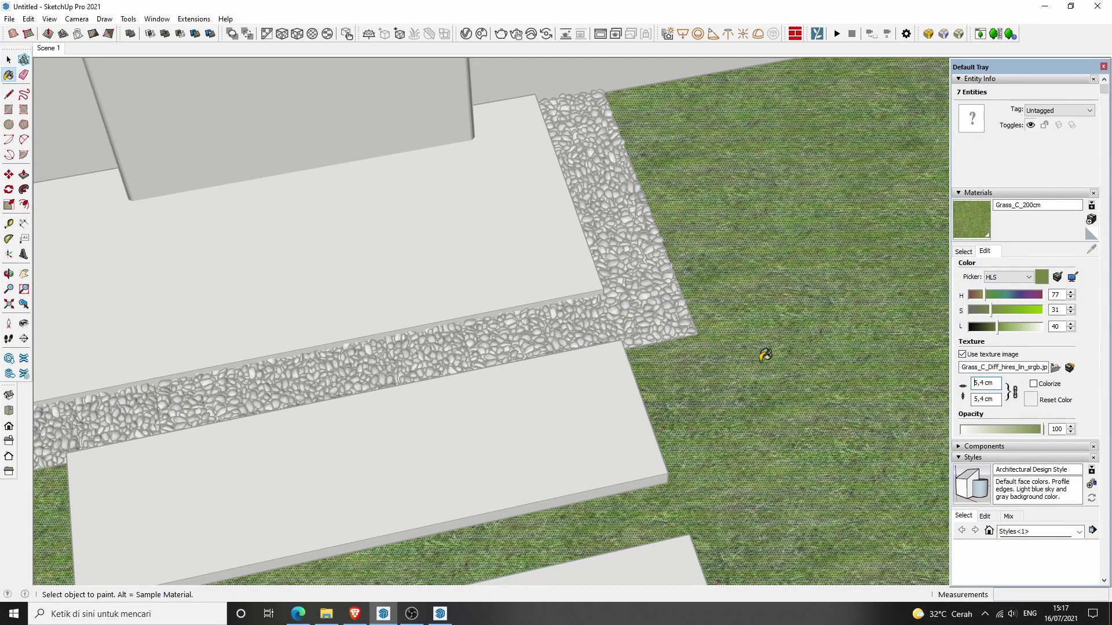
left_click(1104, 66)
key("space")
Step: Orbit around the steps, walls and yard to inspect the finer grass texture
scroll(710, 207, "down", 3)
scroll(697, 278, "down", 2)
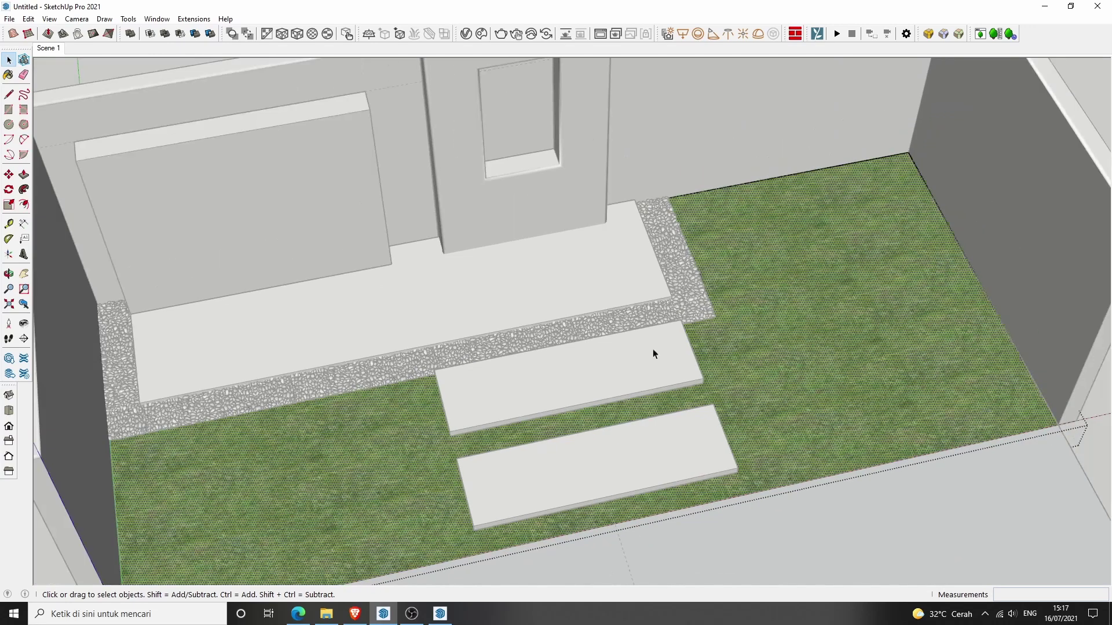
middle_click_drag(746, 282, 468, 72)
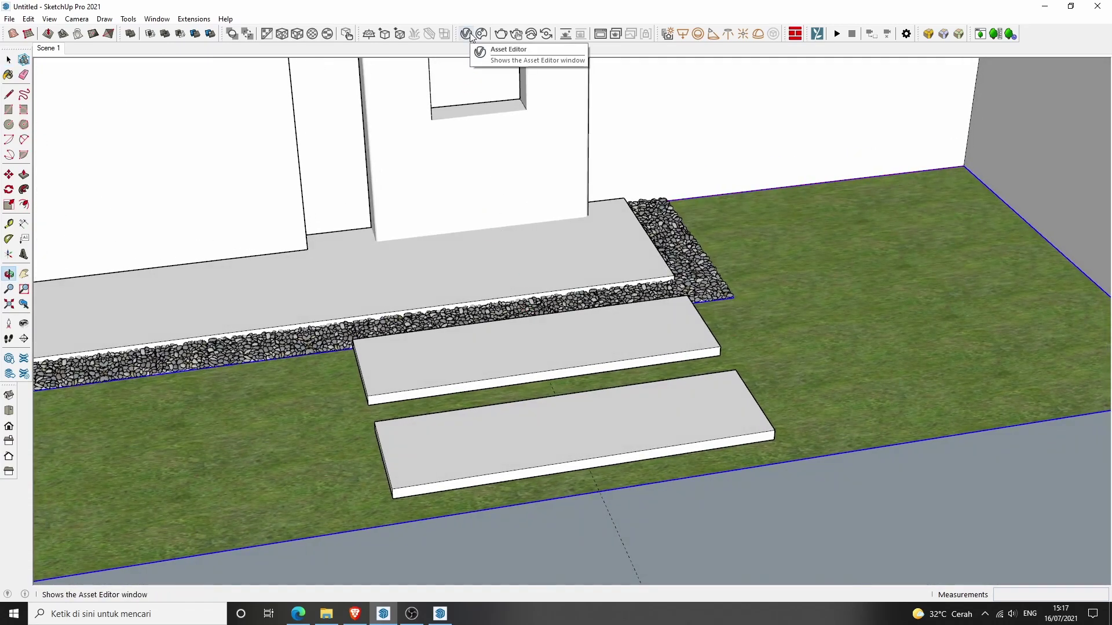
middle_click_drag(700, 280, 776, 308)
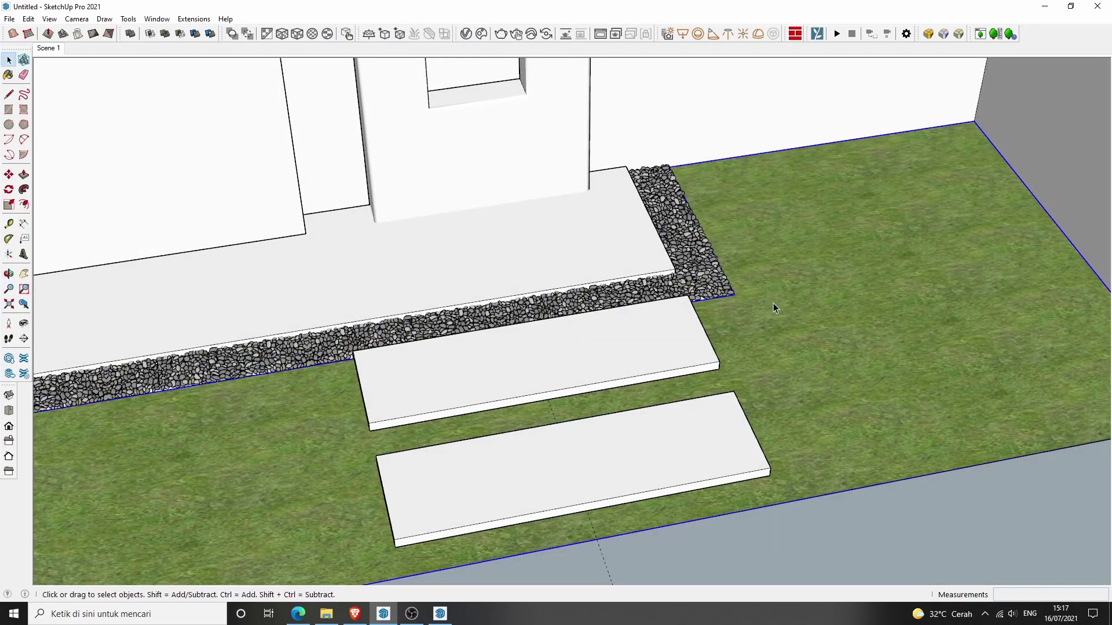
right_click(773, 303)
middle_click_drag(790, 358, 775, 345)
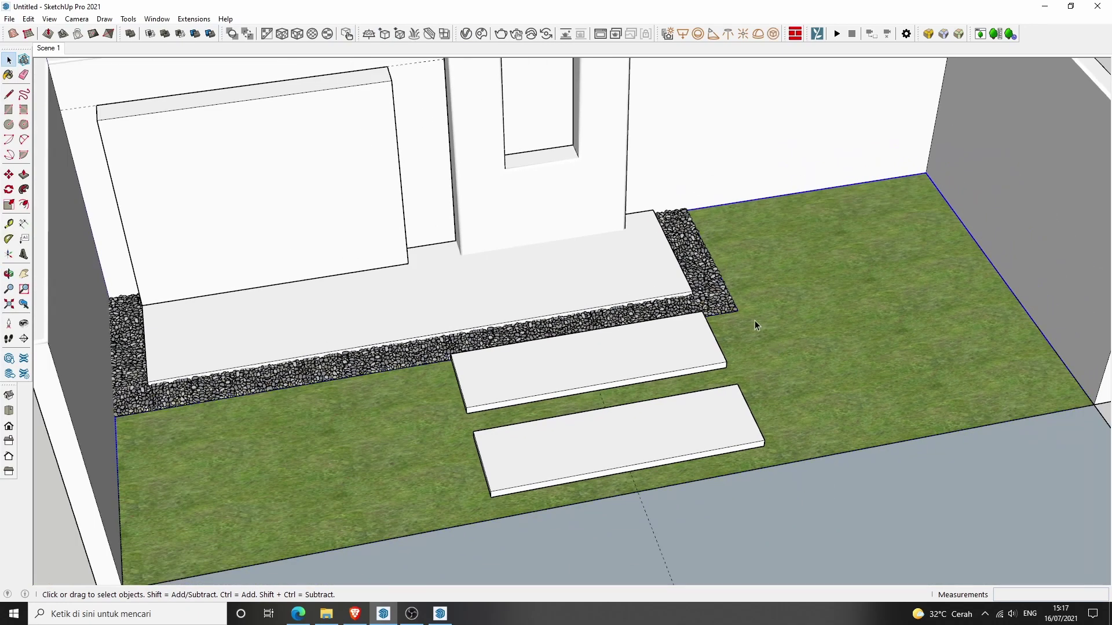
left_click(408, 95)
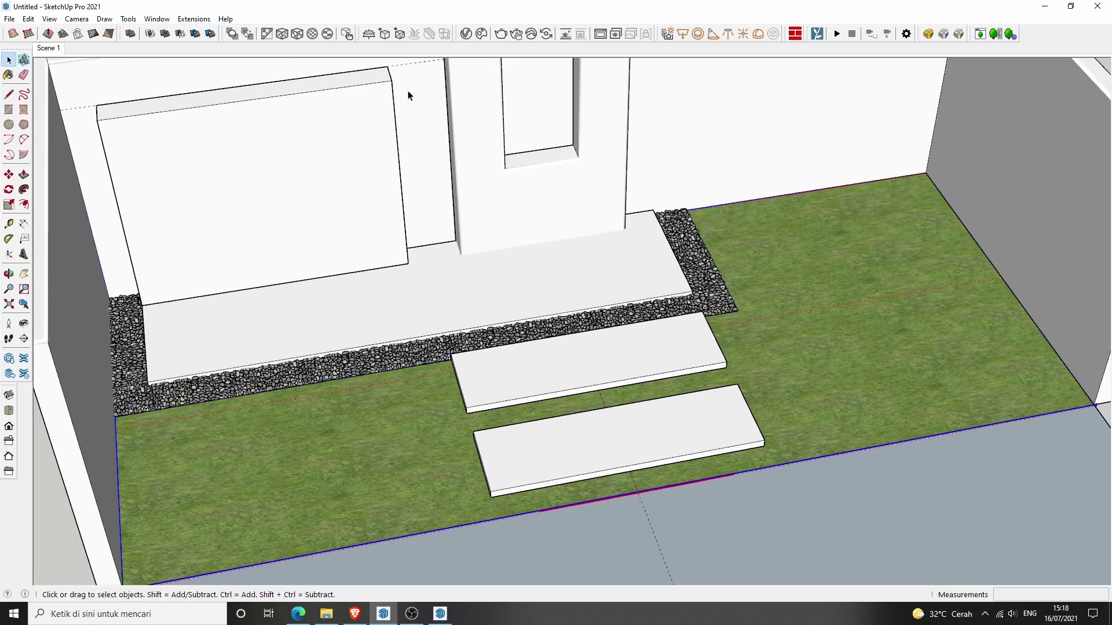
mouse_move(340, 350)
middle_mouse_down()
mouse_move(462, 435)
mouse_move(463, 370)
middle_mouse_up()
Step: From the Scene 1 view, change the fur count in the V-Ray Fur geometry settings
left_click(48, 48)
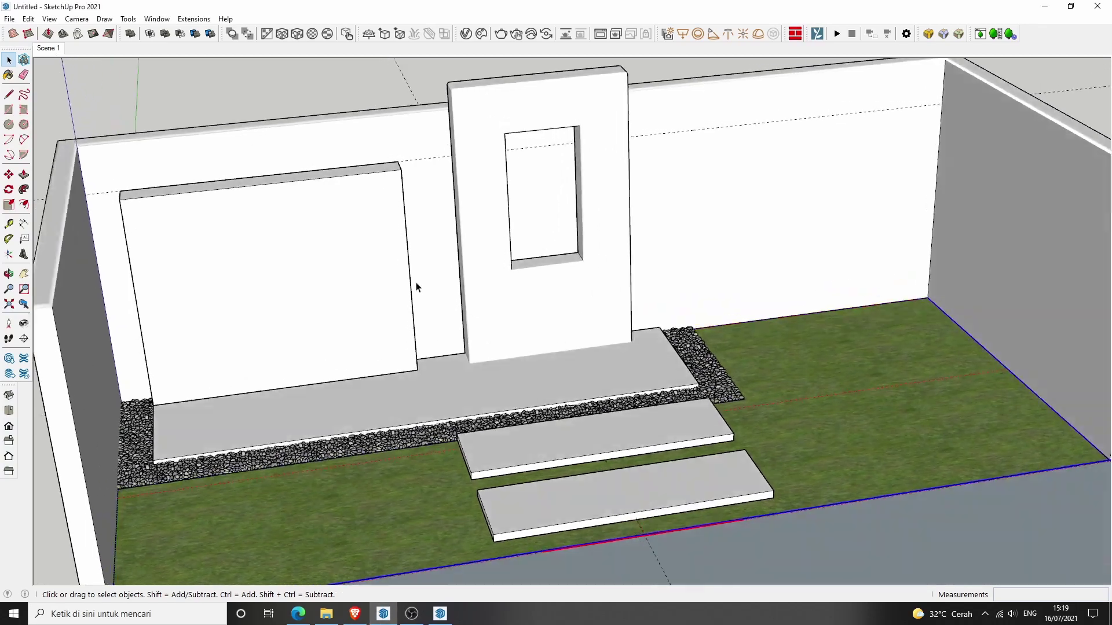
scroll(408, 497, "up", 2)
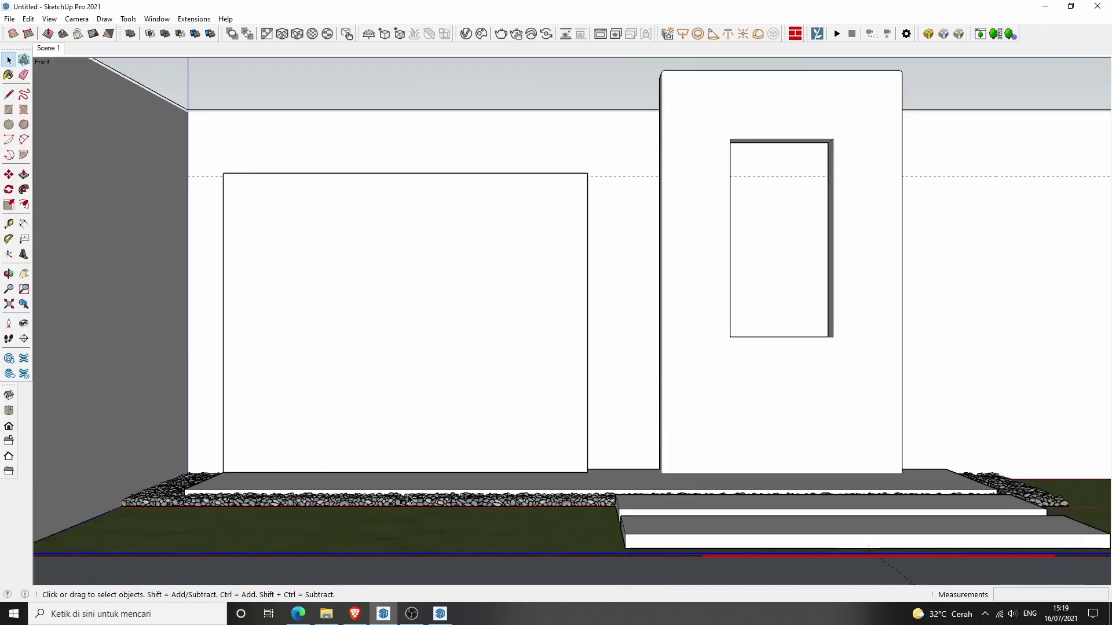
scroll(408, 498, "up", 2)
left_click(467, 36)
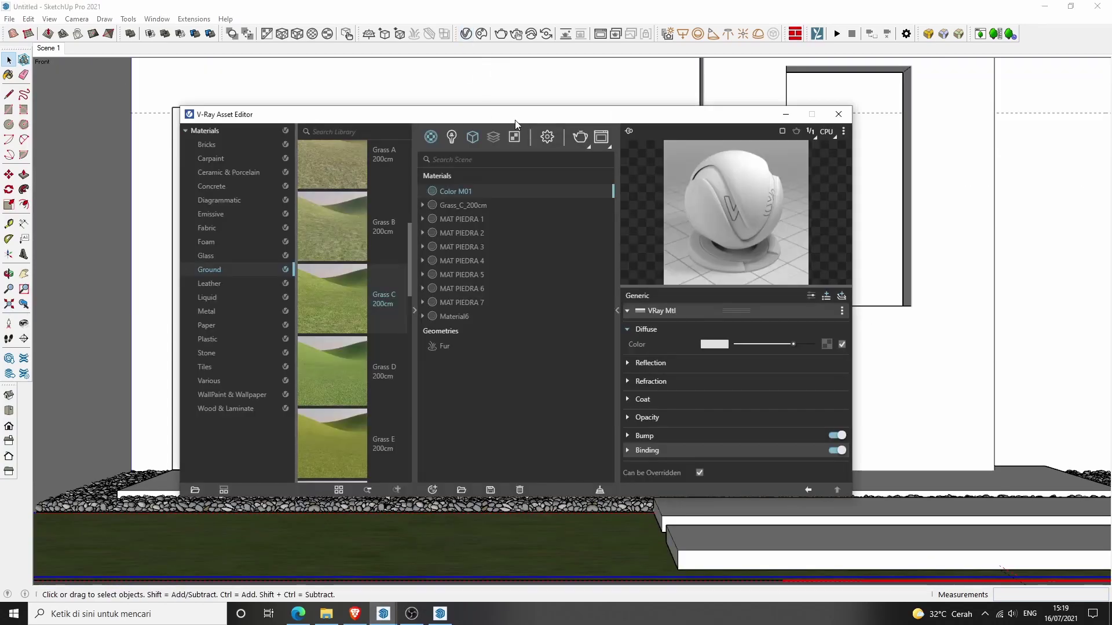
left_click_drag(516, 120, 476, 134)
left_click(434, 151)
left_click(408, 206)
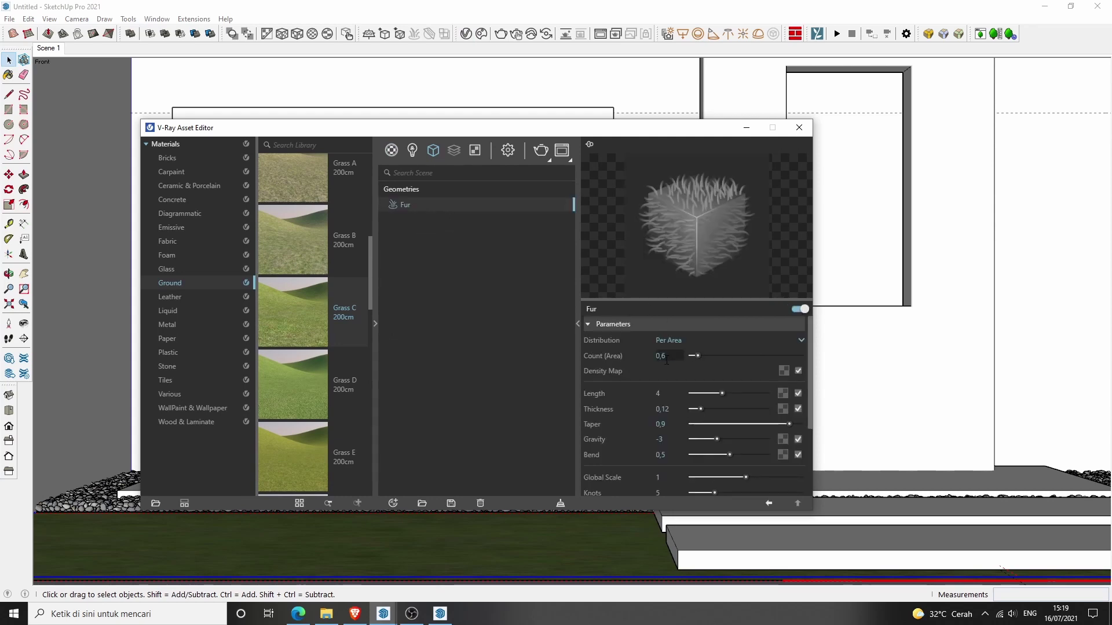
left_click_drag(667, 360, 633, 356)
type("0")
left_click(539, 386)
Step: Render the scene to preview the grass fur, then close the finished render
left_click(541, 151)
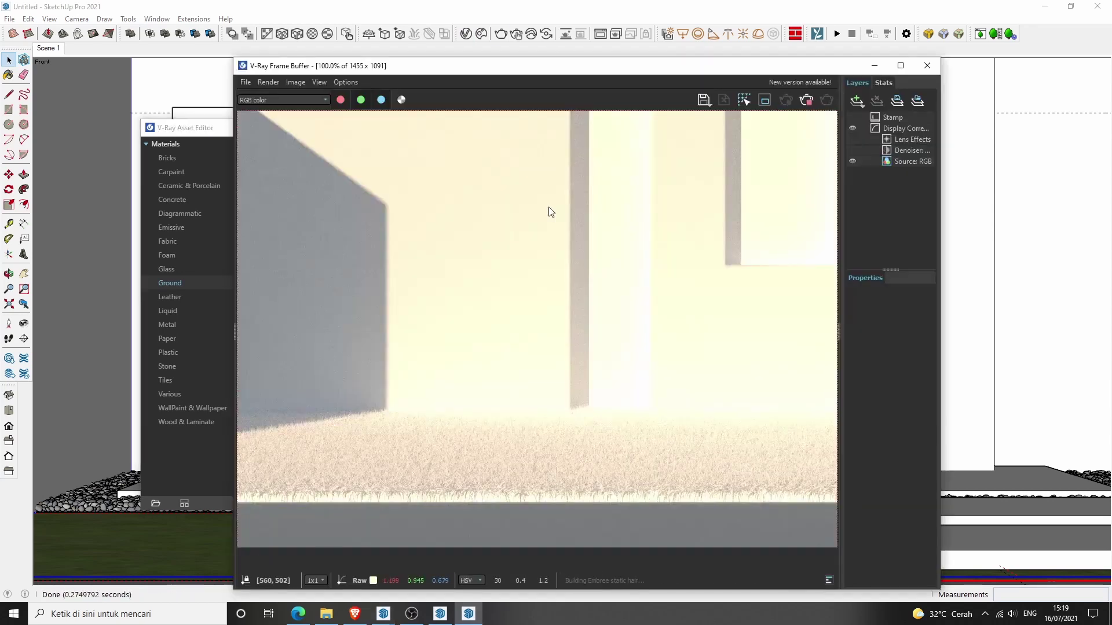
scroll(745, 359, "down", 1)
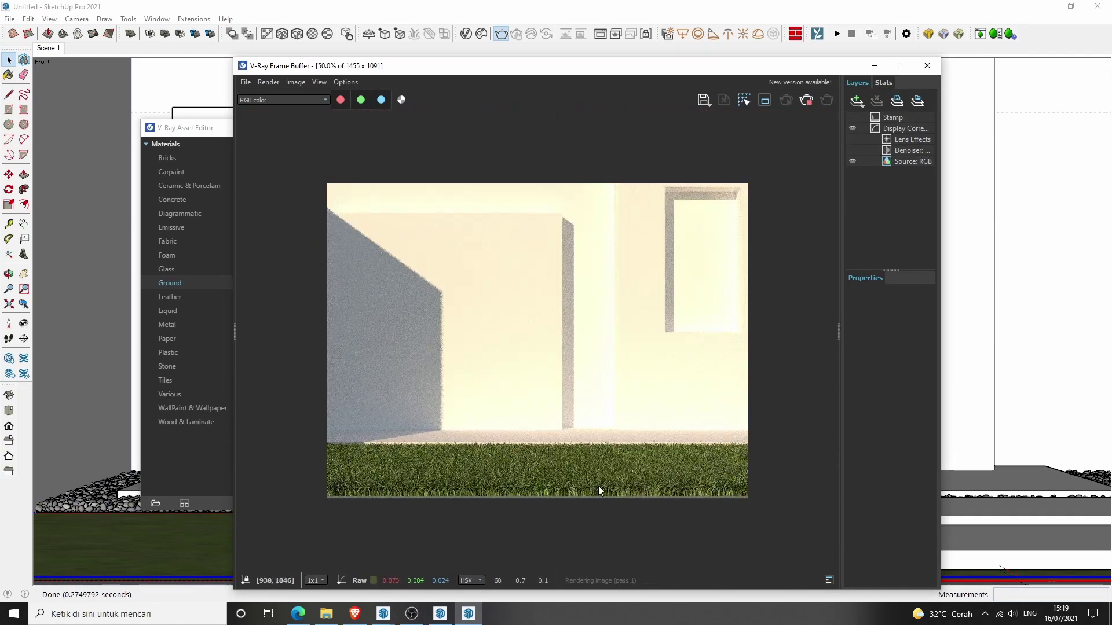
scroll(602, 486, "up", 1)
scroll(614, 458, "down", 1)
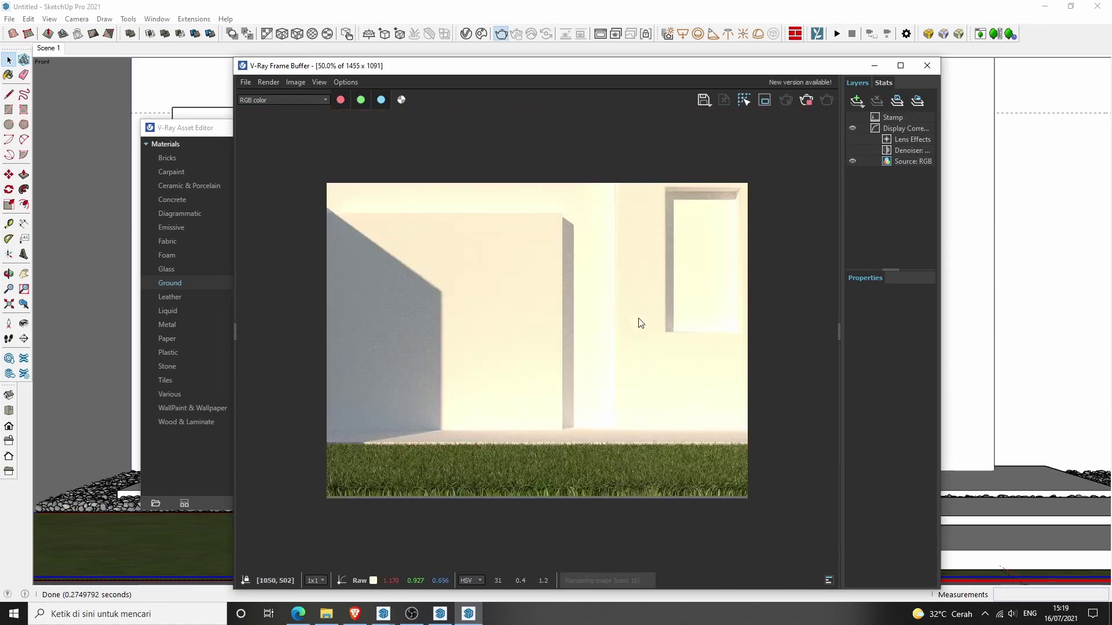
left_click_drag(759, 63, 919, 66)
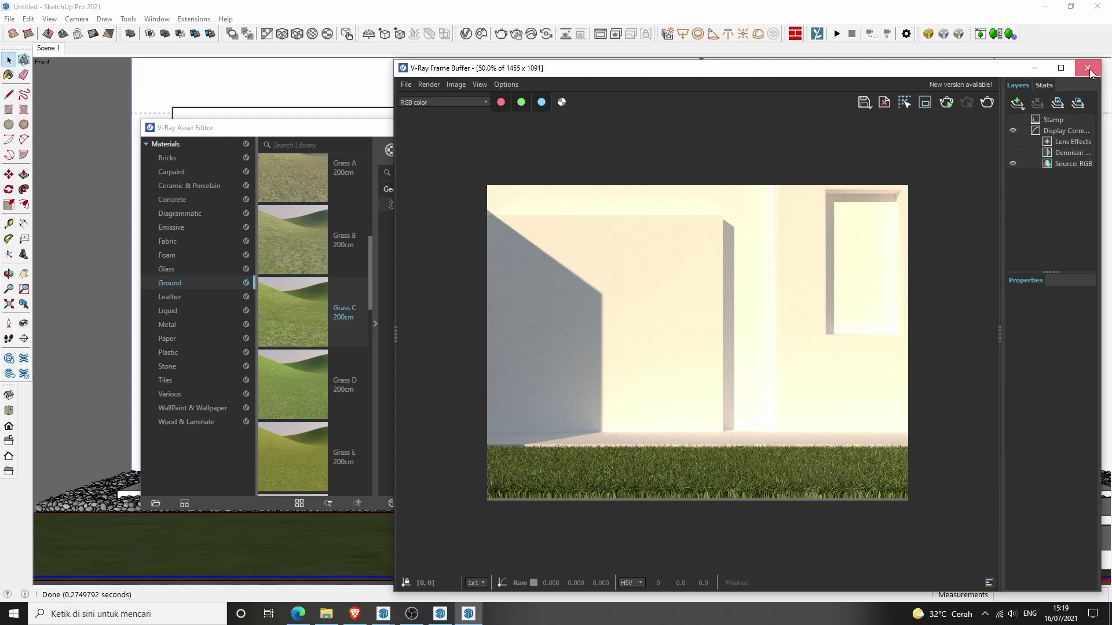
left_click(1089, 69)
Step: Reopen the last grass render beside the Fur settings, then close it again
left_click(375, 324)
left_click_drag(600, 122, 280, 148)
left_click(239, 165)
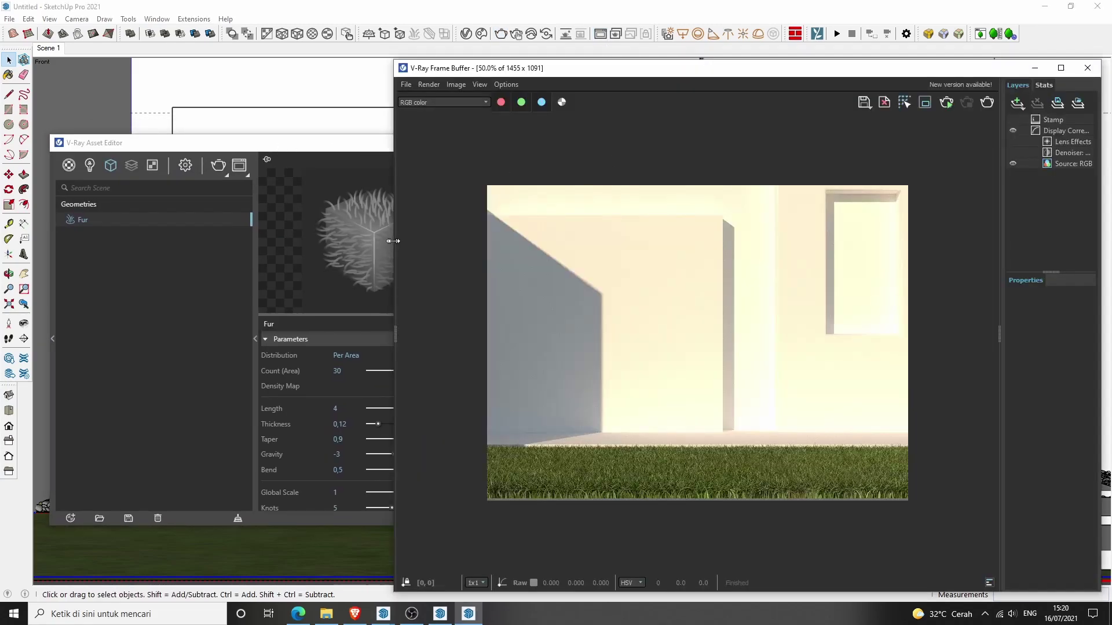
left_click_drag(393, 241, 516, 238)
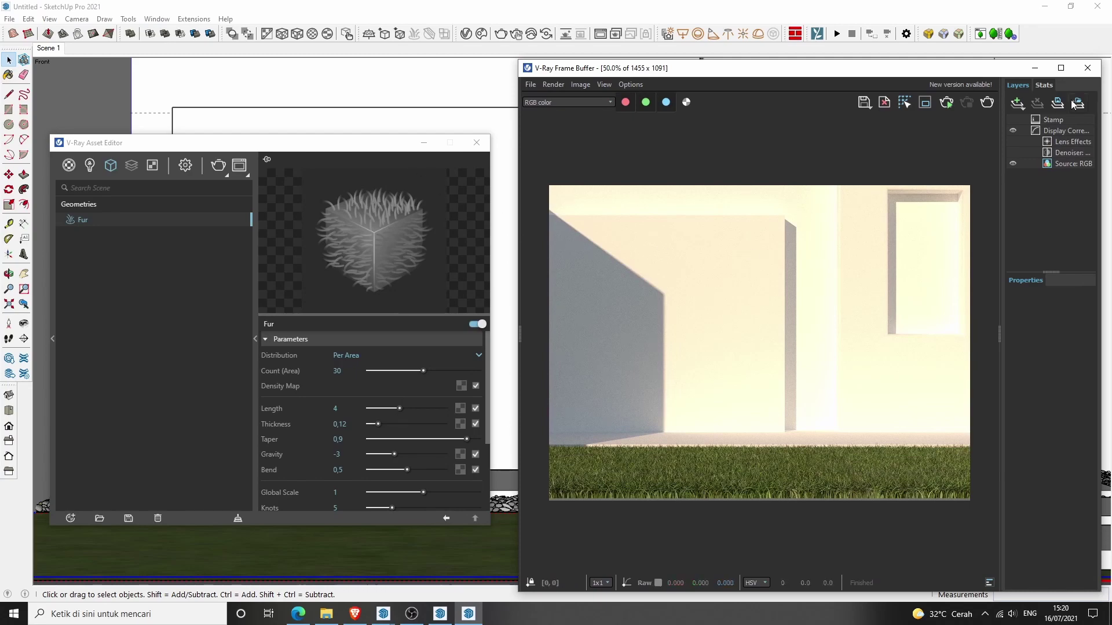
left_click(1087, 67)
scroll(690, 335, "up", 2)
scroll(811, 397, "up", 2)
Step: Set the grass fur length to 3 and strand thickness to 0,08
scroll(649, 469, "up", 2)
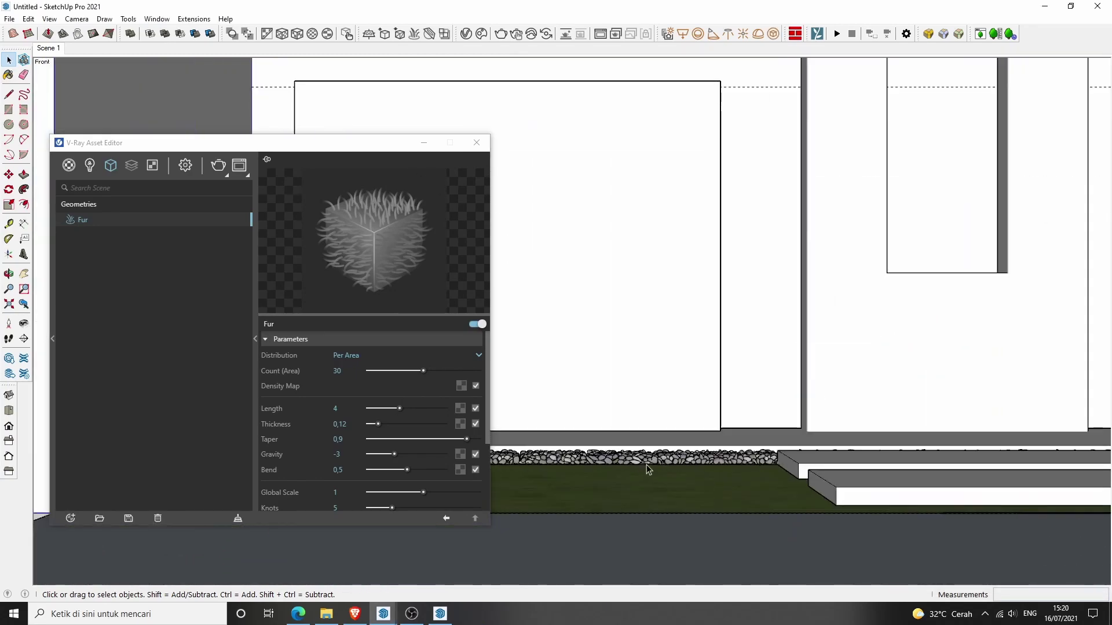
mouse_move(648, 470)
middle_mouse_down()
mouse_move(665, 516)
mouse_move(720, 556)
mouse_move(745, 454)
mouse_move(658, 377)
mouse_move(658, 350)
middle_mouse_up()
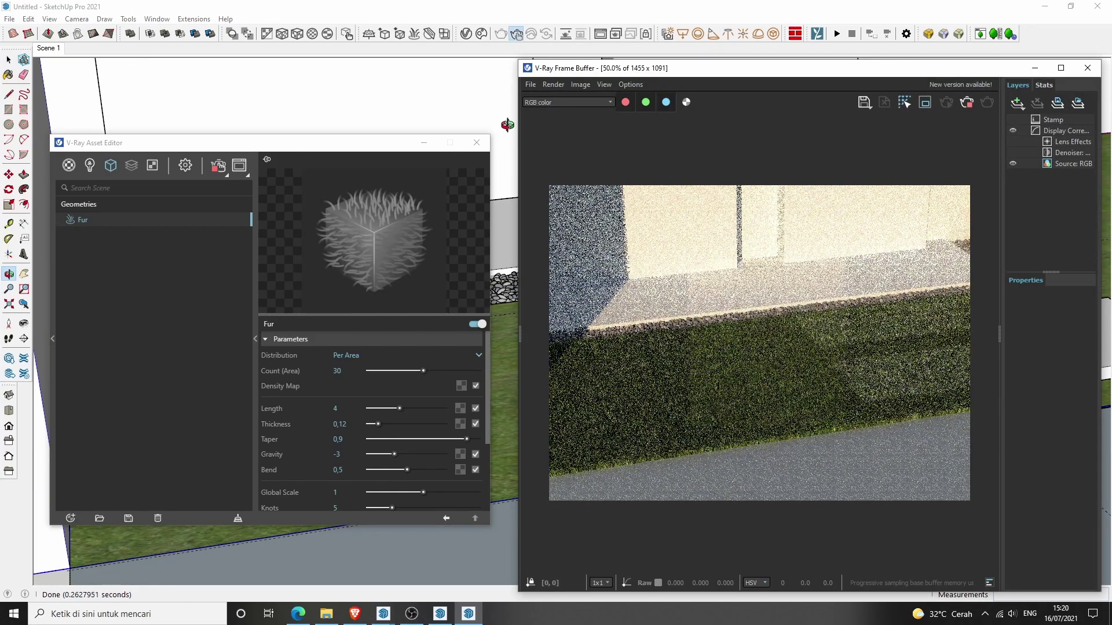
left_click_drag(306, 151, 299, 146)
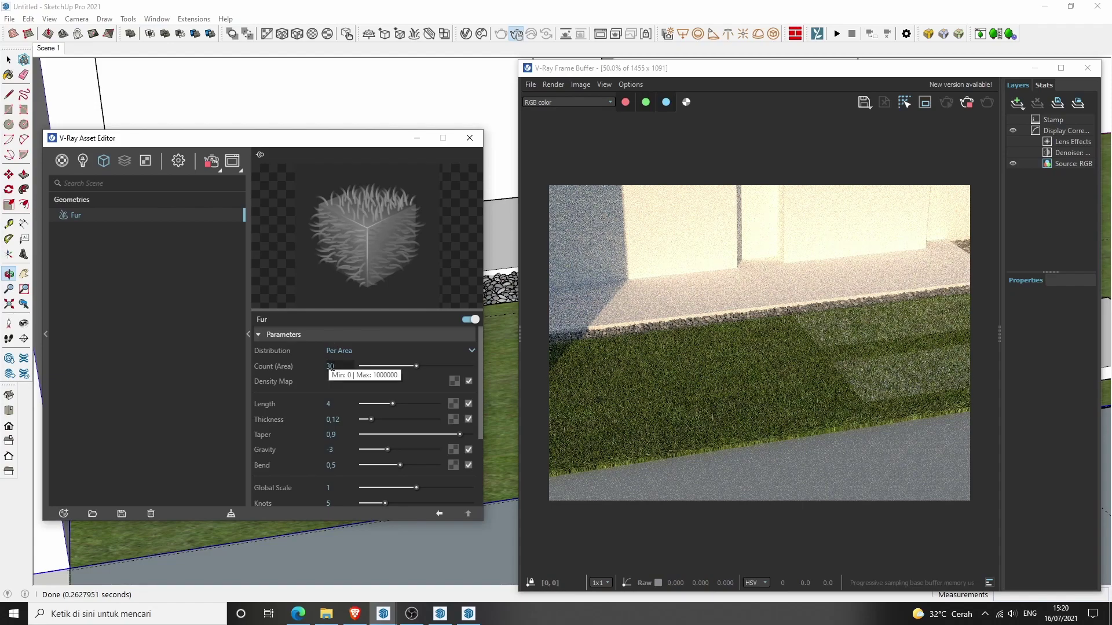
type("3")
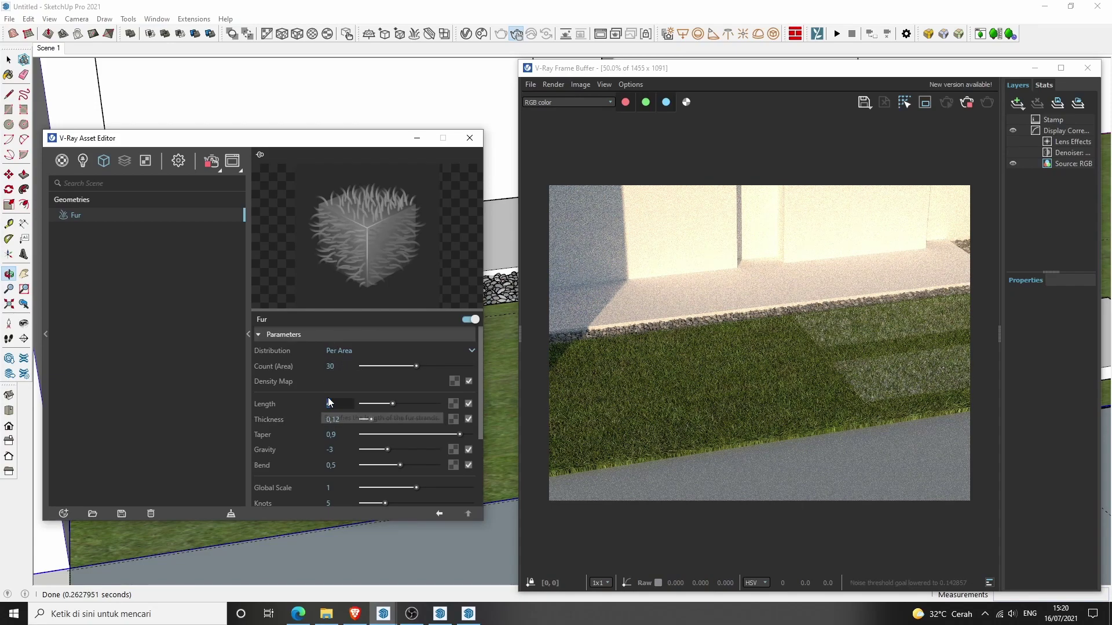
key("Return")
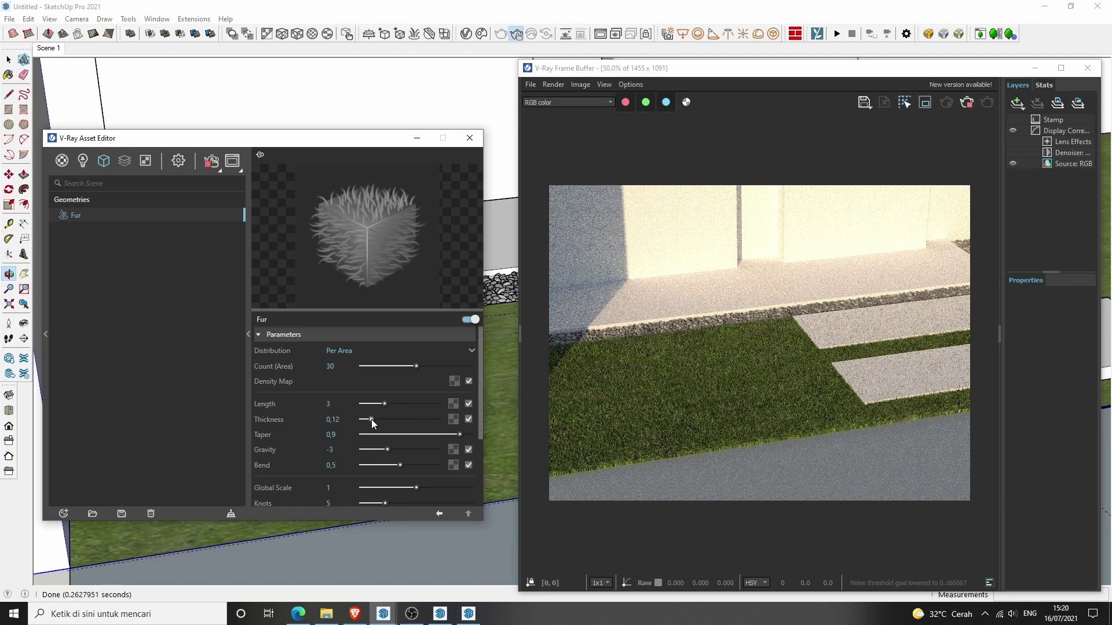
left_click_drag(371, 419, 369, 419)
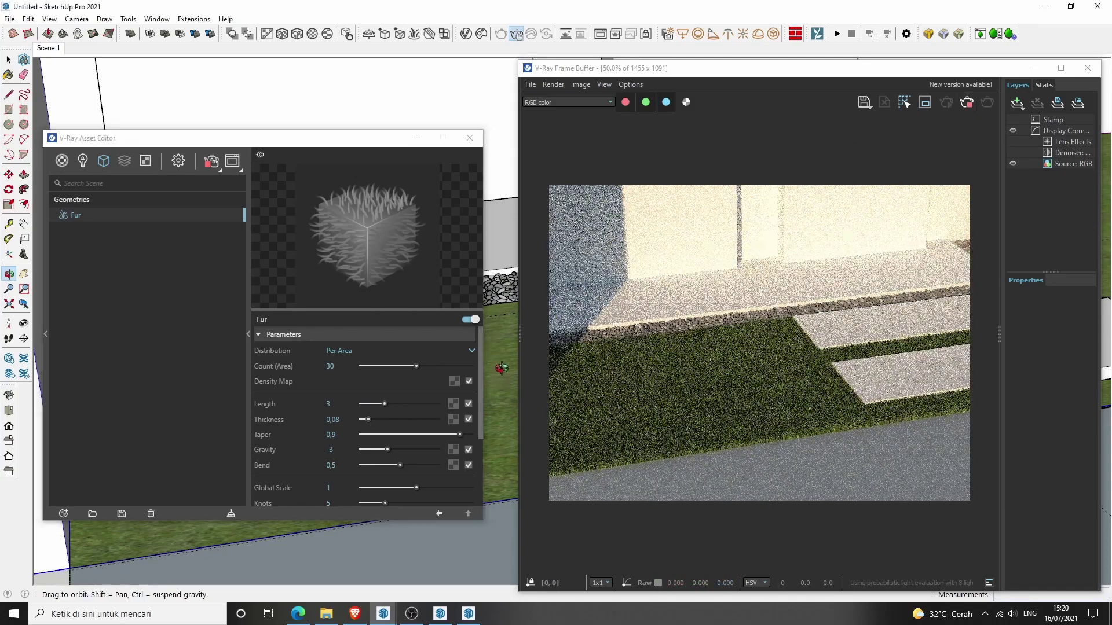
Step: Shorten the fur length to 2,5, then stop and close the interactive render
mouse_move(501, 367)
left_mouse_down()
mouse_move(503, 334)
mouse_move(495, 375)
left_mouse_up()
scroll(949, 338, "up", 2)
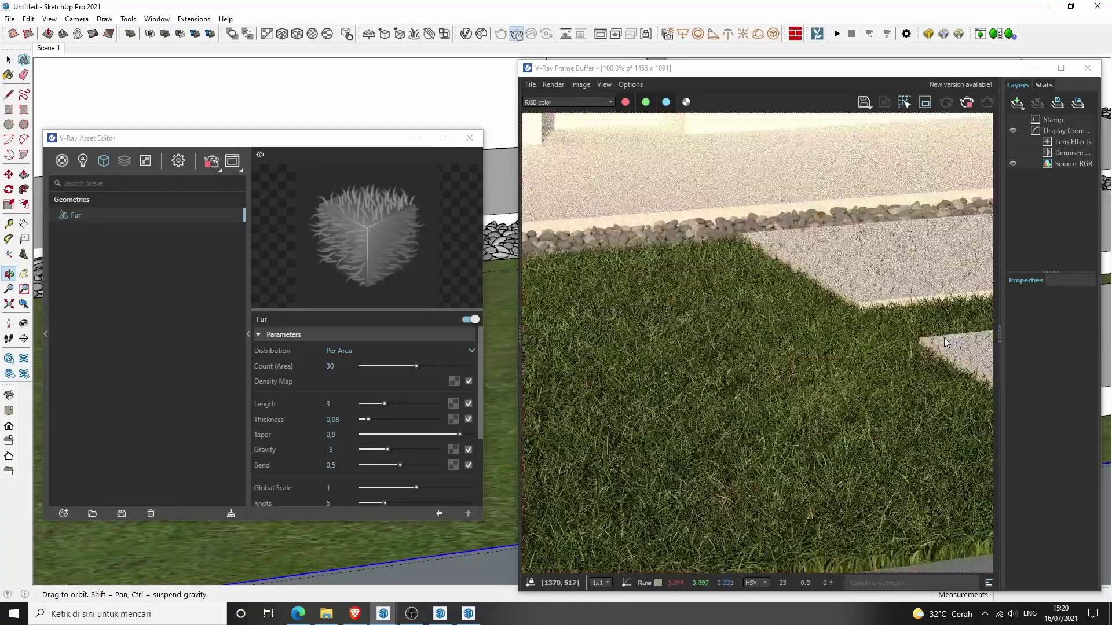
left_click(327, 405)
type("2,5")
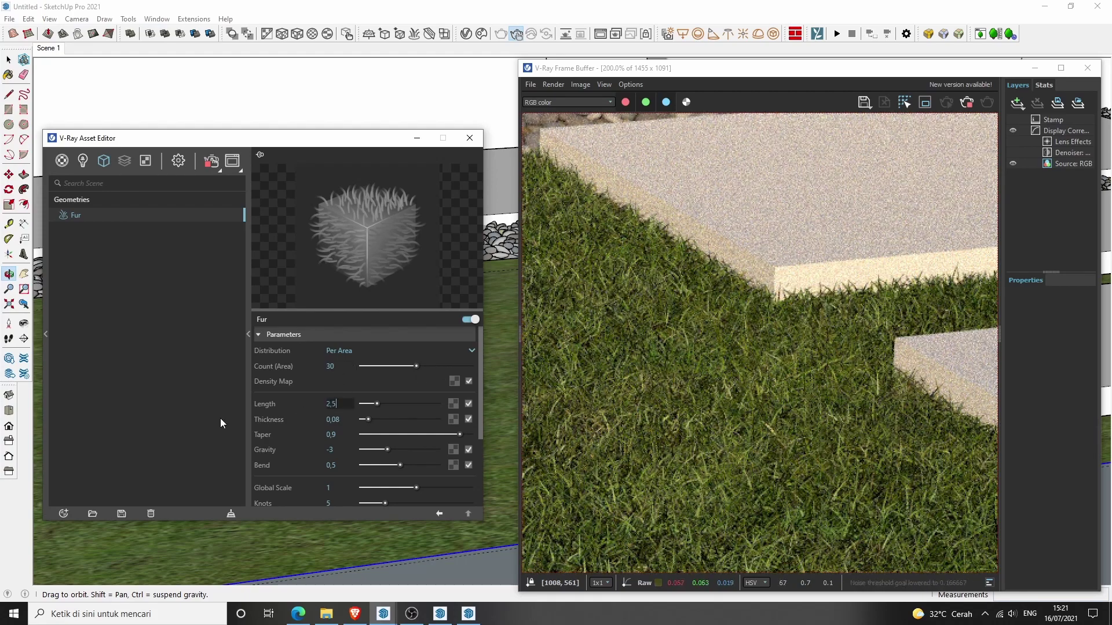
key("Return")
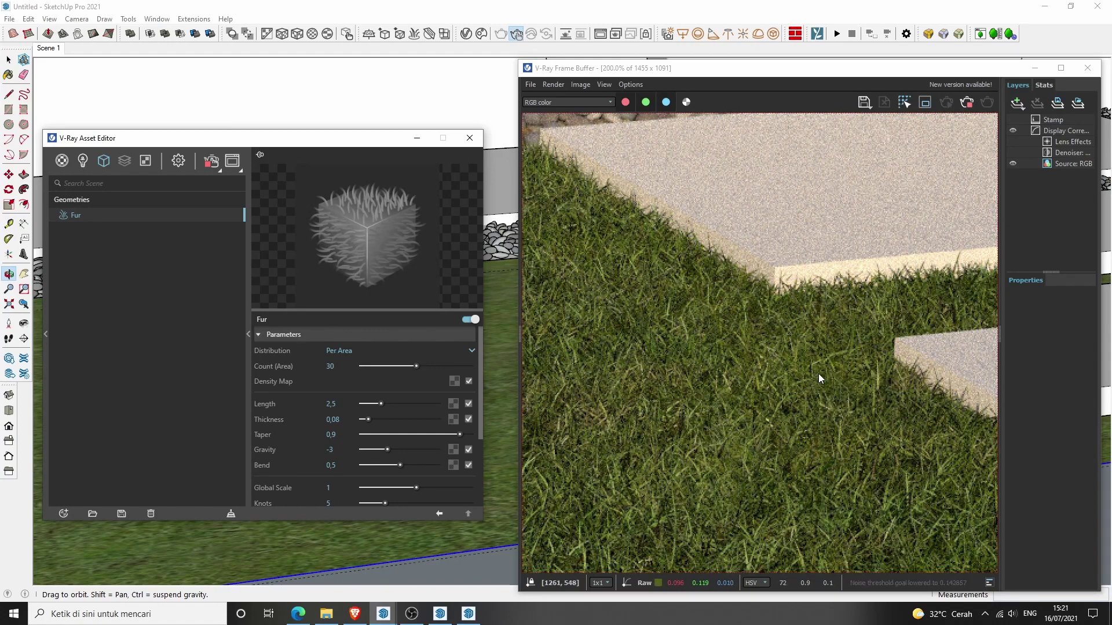
left_click(966, 102)
left_click(1087, 68)
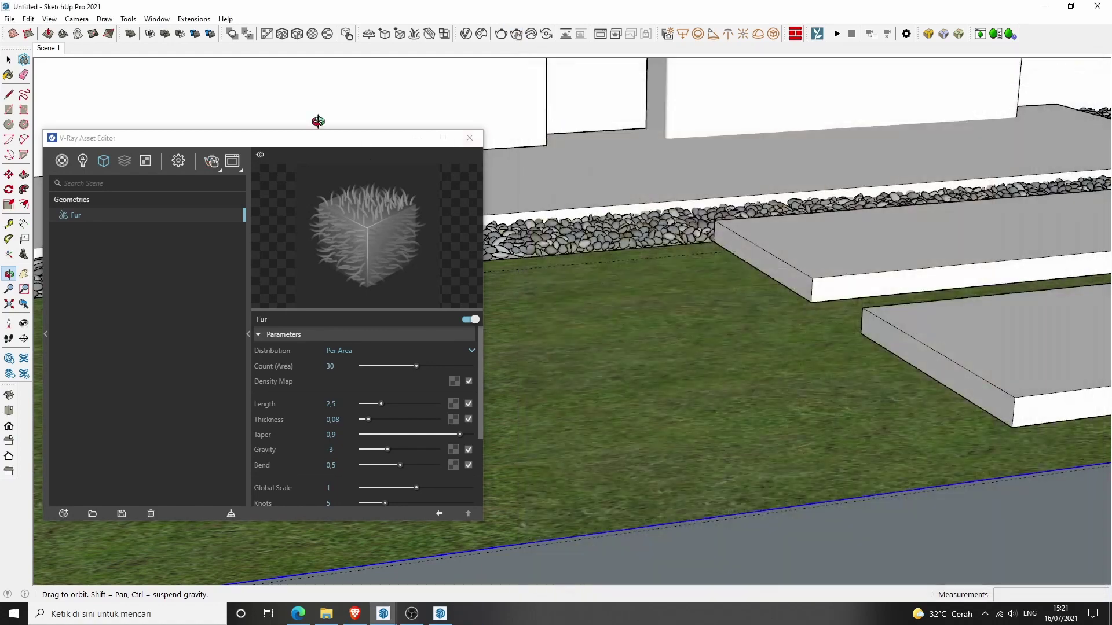
left_click(49, 48)
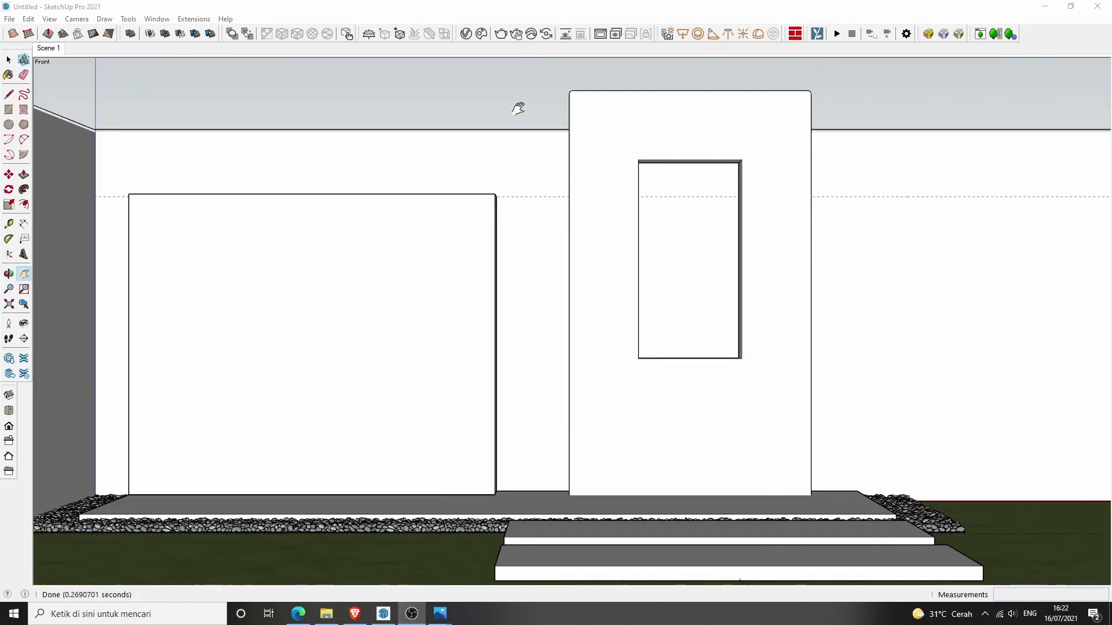
Step: Open the V-Ray Asset Editor on the scene Materials list with the material library expanded
left_click(518, 109)
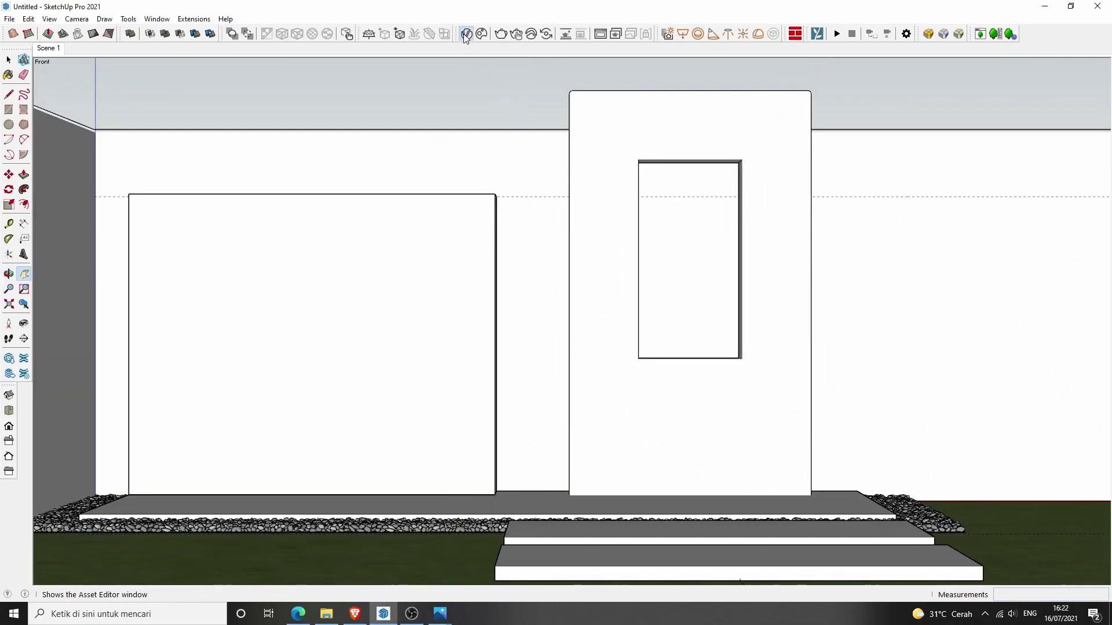
left_click(466, 34)
left_click_drag(399, 139, 562, 116)
left_click(235, 129)
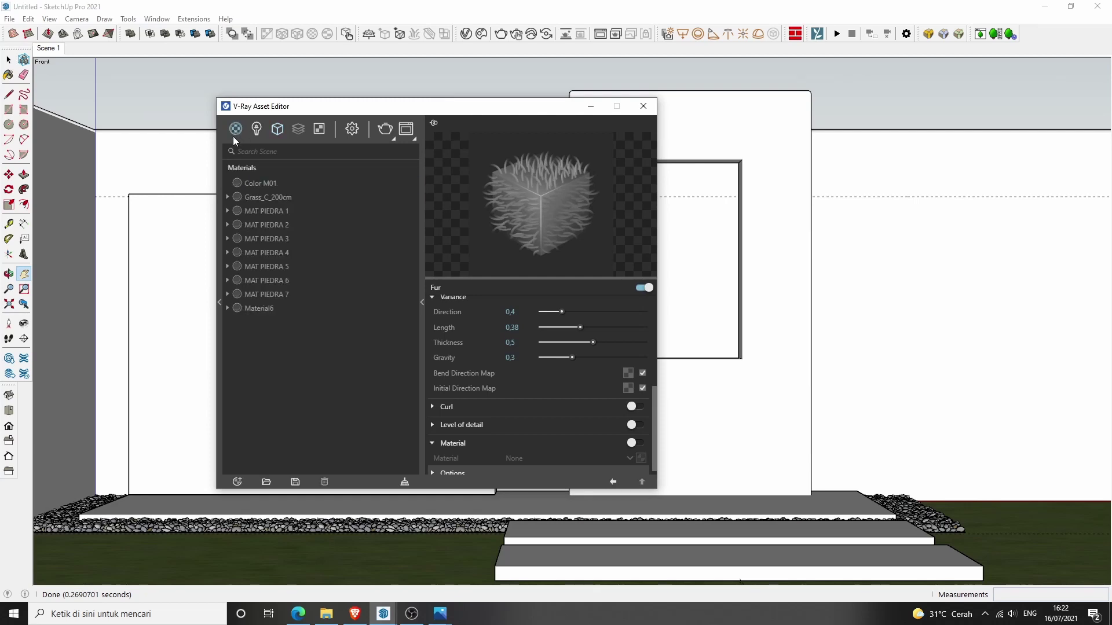
left_click(220, 303)
left_click_drag(312, 106, 404, 107)
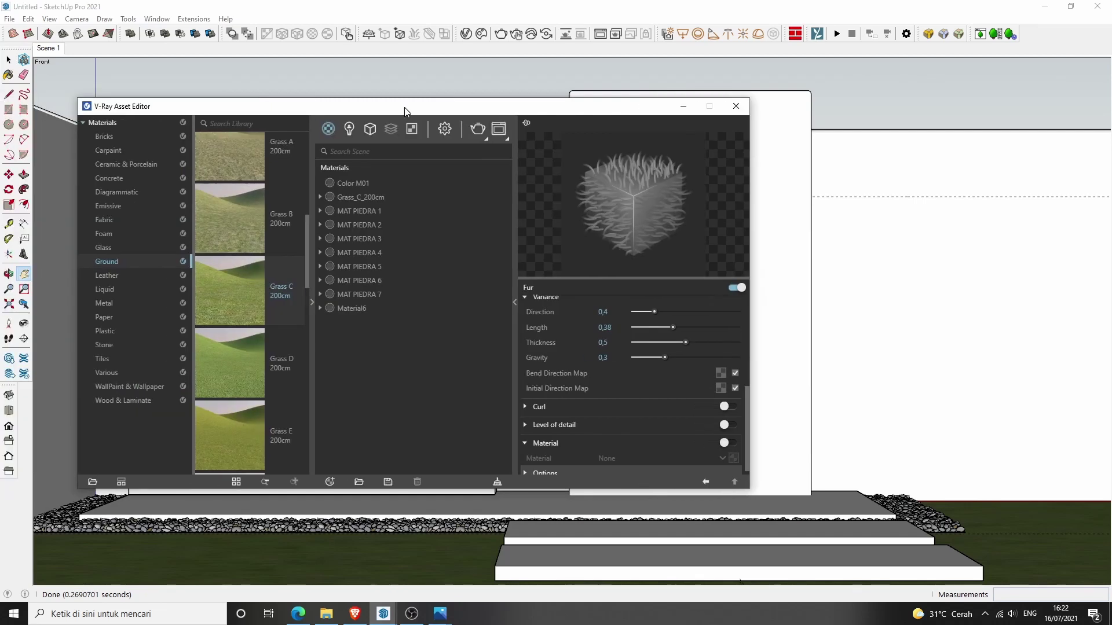
Step: Browse the Bricks and Concrete libraries and add Concrete Flooring H01 2m to the scene materials
left_click(114, 138)
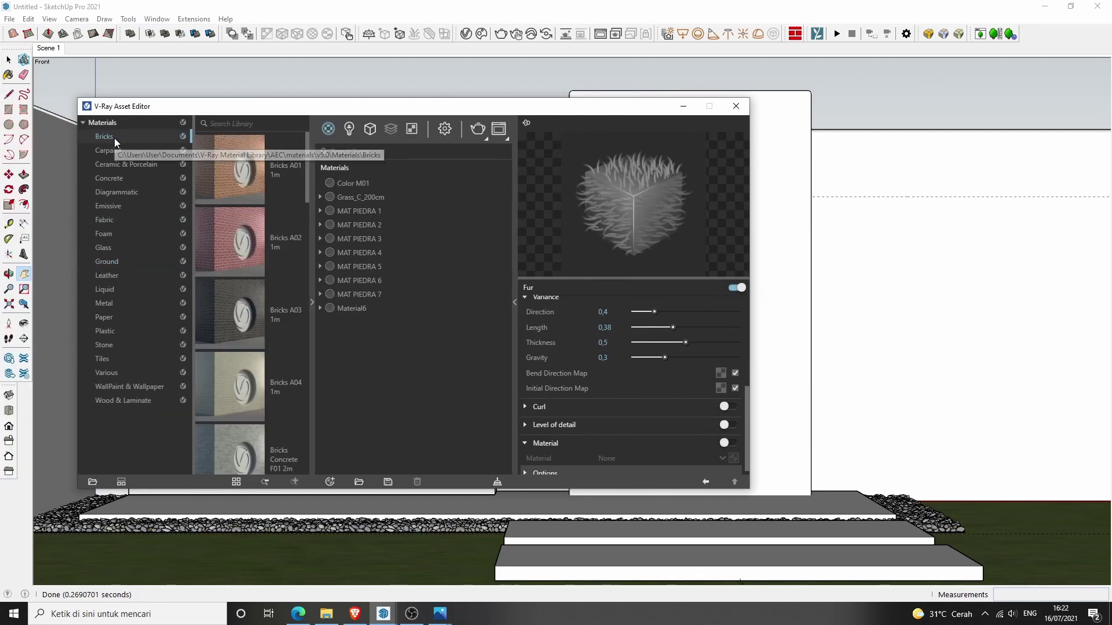
scroll(249, 290, "down", 3)
scroll(249, 290, "down", 3)
scroll(249, 291, "down", 3)
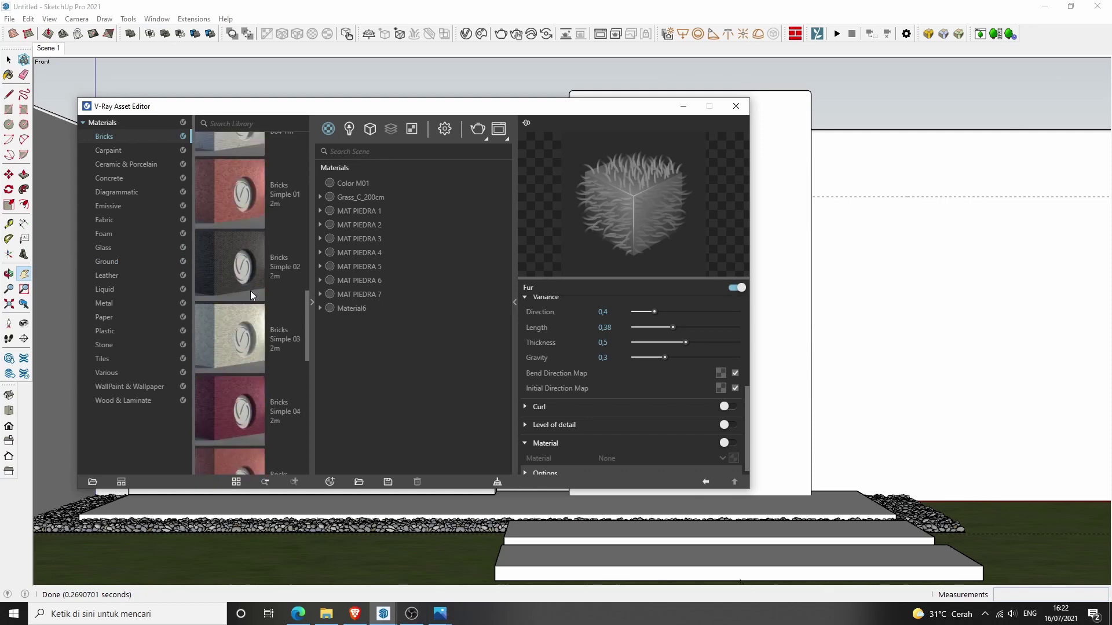
scroll(250, 291, "down", 3)
scroll(250, 291, "down", 1)
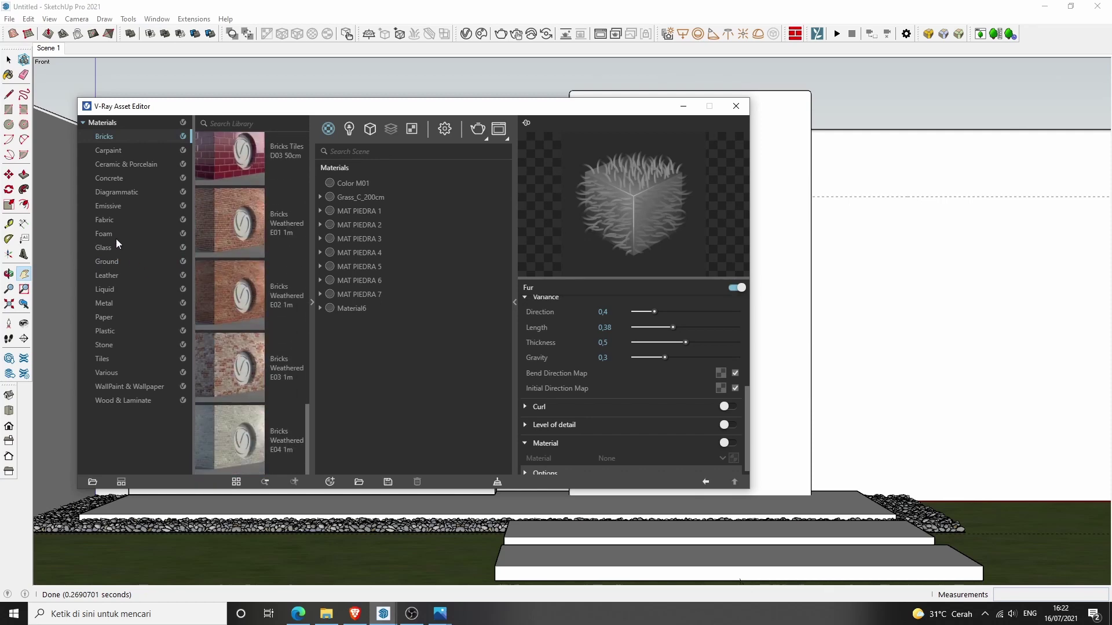
left_click(113, 179)
scroll(249, 304, "down", 1)
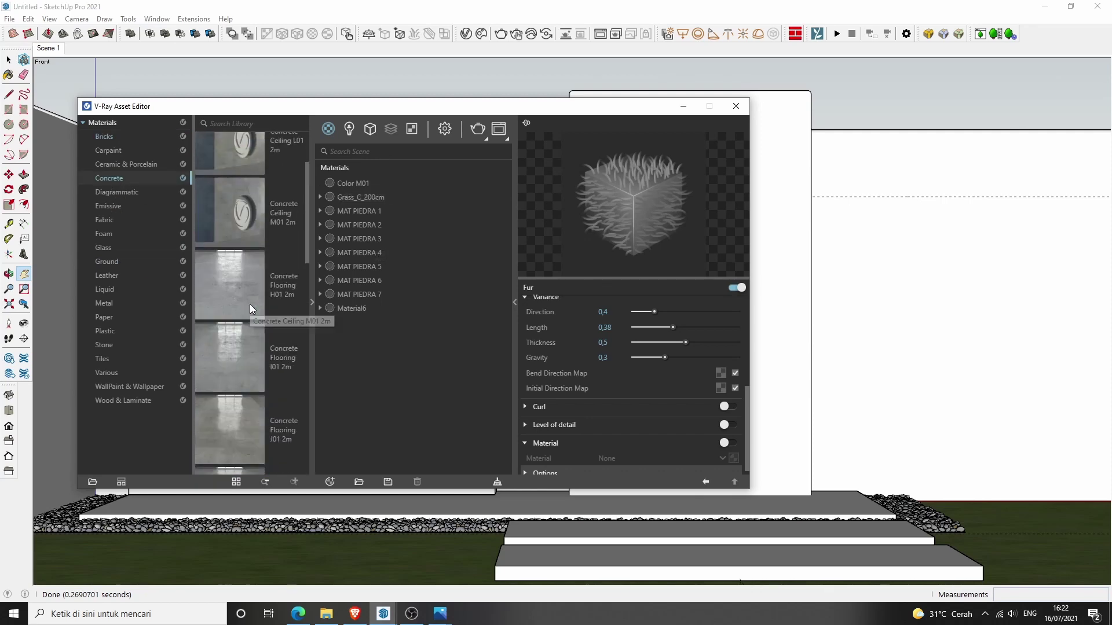
scroll(249, 304, "down", 1)
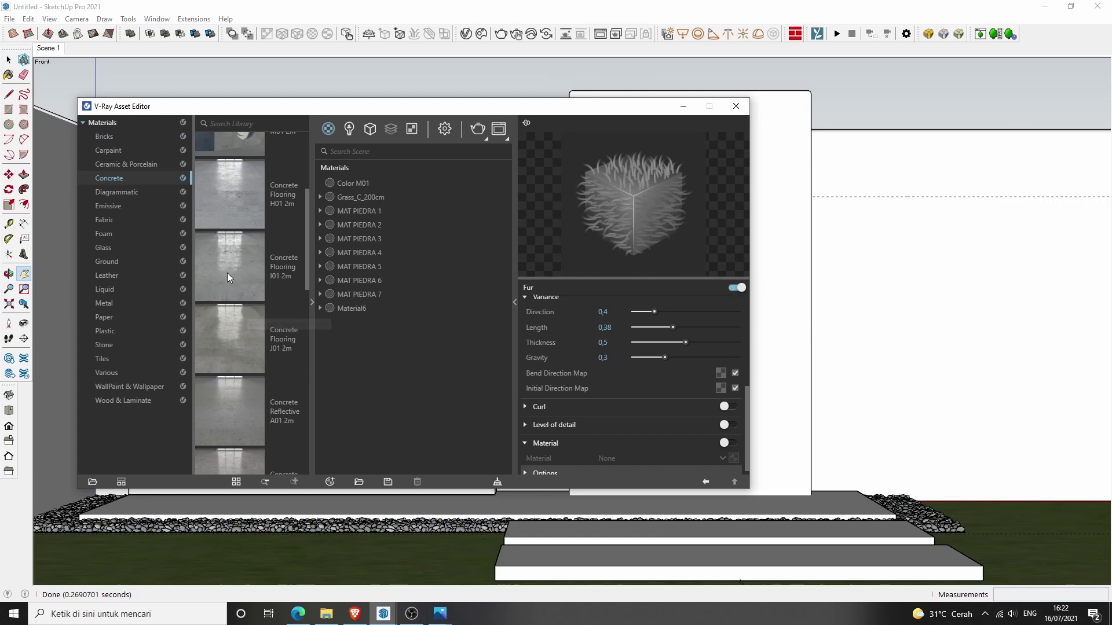
left_click_drag(224, 195, 381, 365)
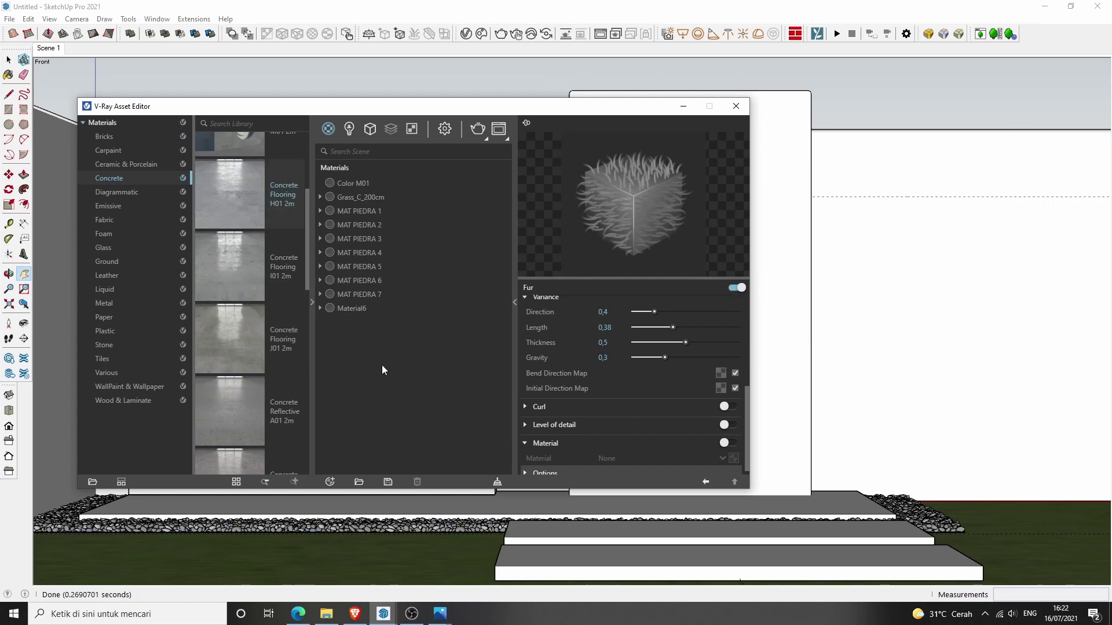
left_click_drag(545, 114, 495, 106)
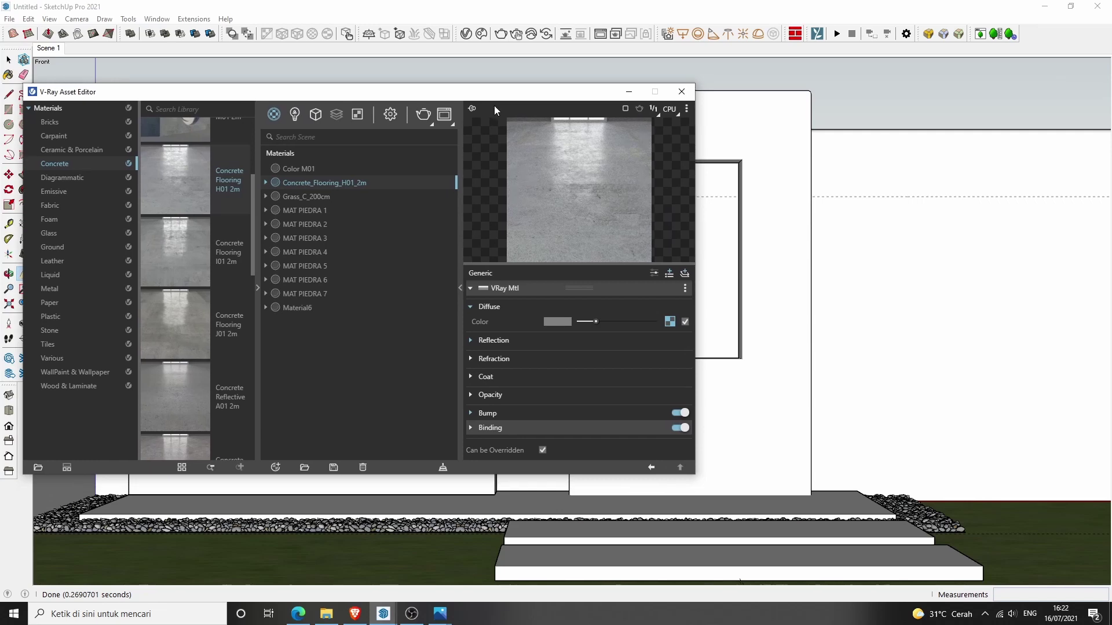
Step: Apply Concrete_Flooring_H01_2m to both step slabs
left_click(699, 534)
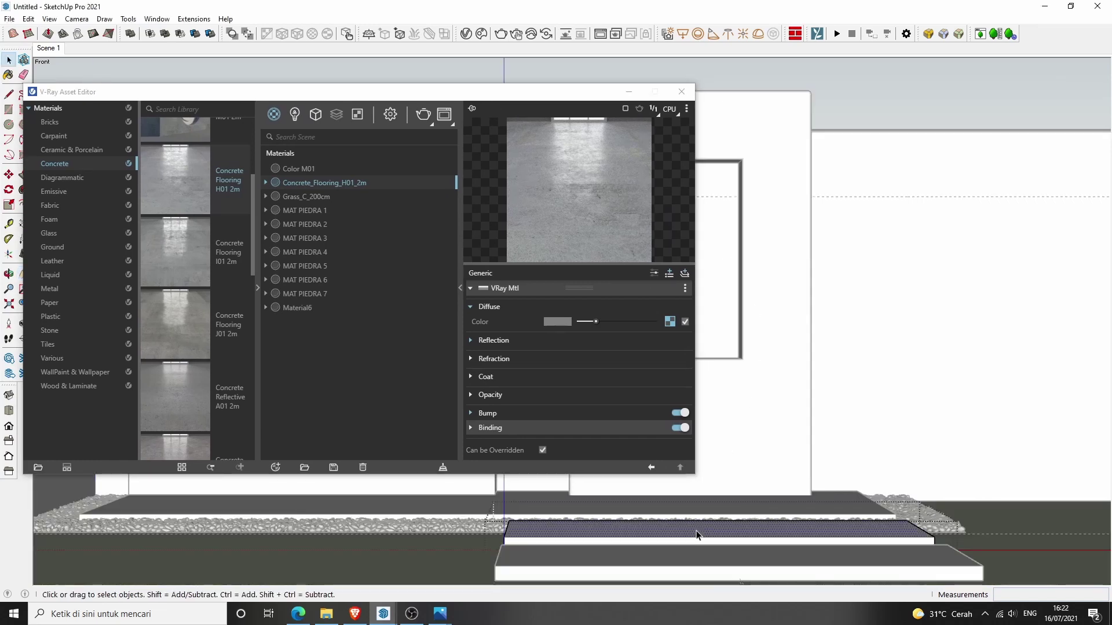
right_click(315, 182)
left_click(354, 203)
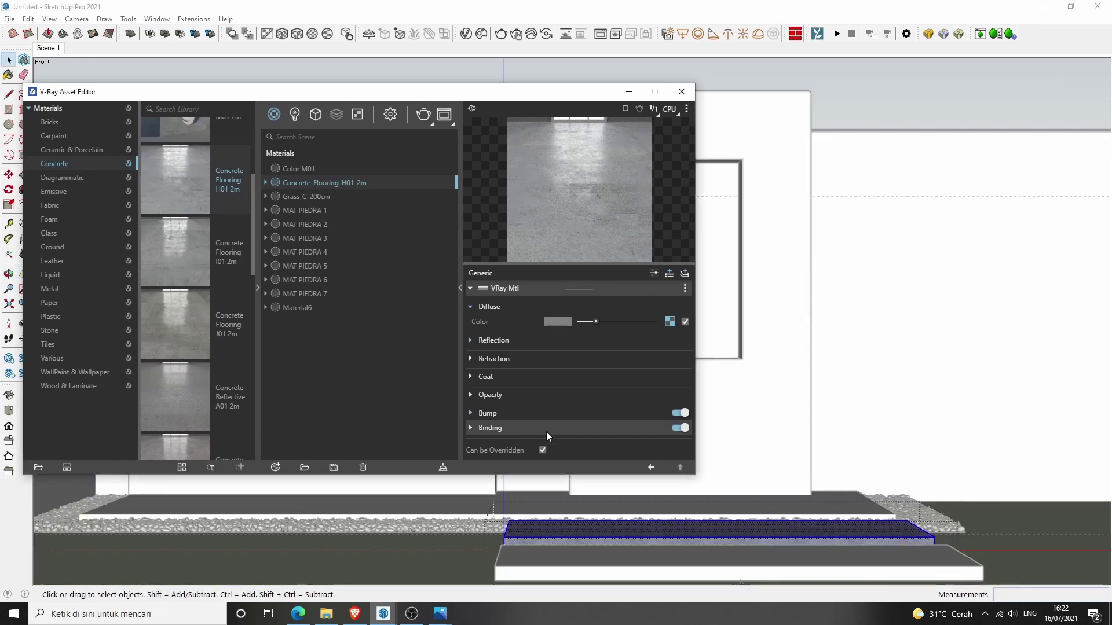
middle_click_drag(760, 413, 689, 543)
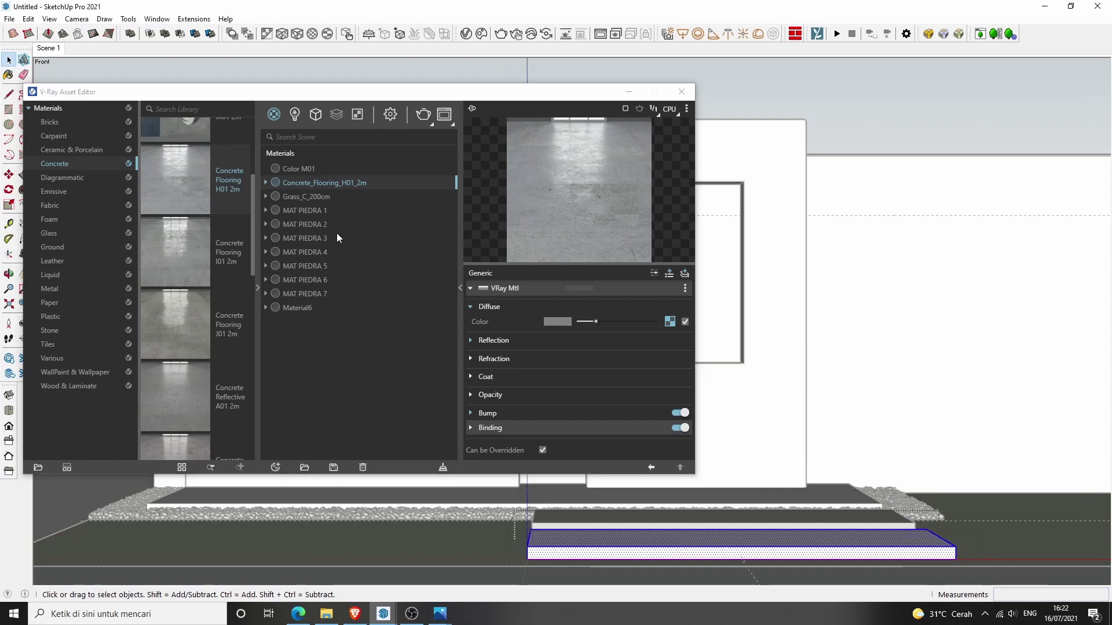
right_click(345, 183)
left_click(370, 204)
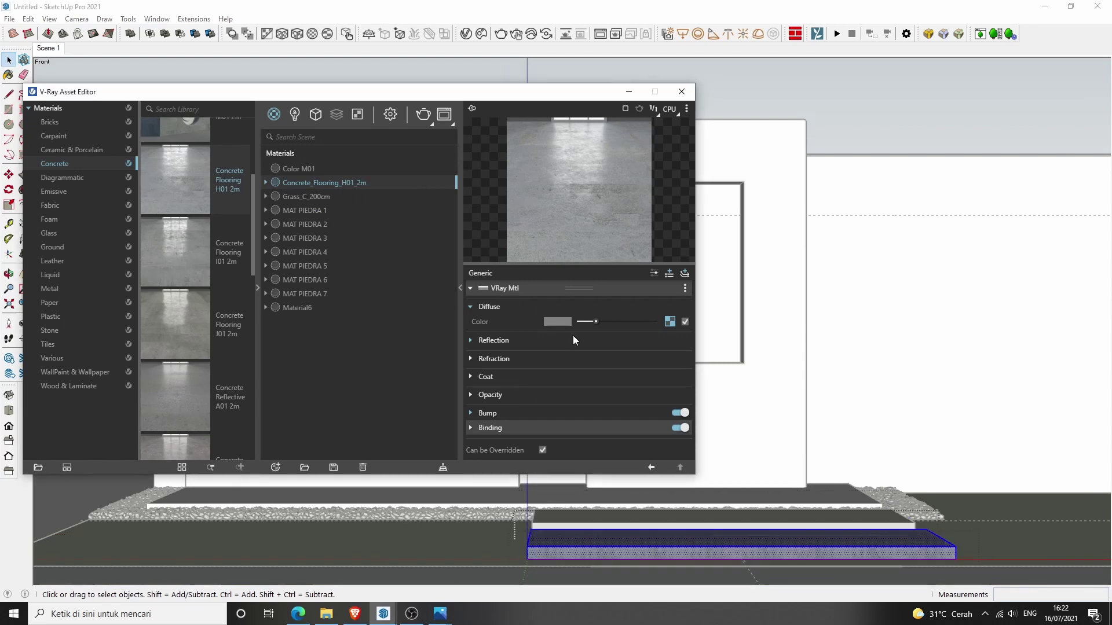
Step: Enlarge the concrete texture to 125,4 cm and bring the V-Ray Asset Editor back up
left_click(671, 92)
key("o")
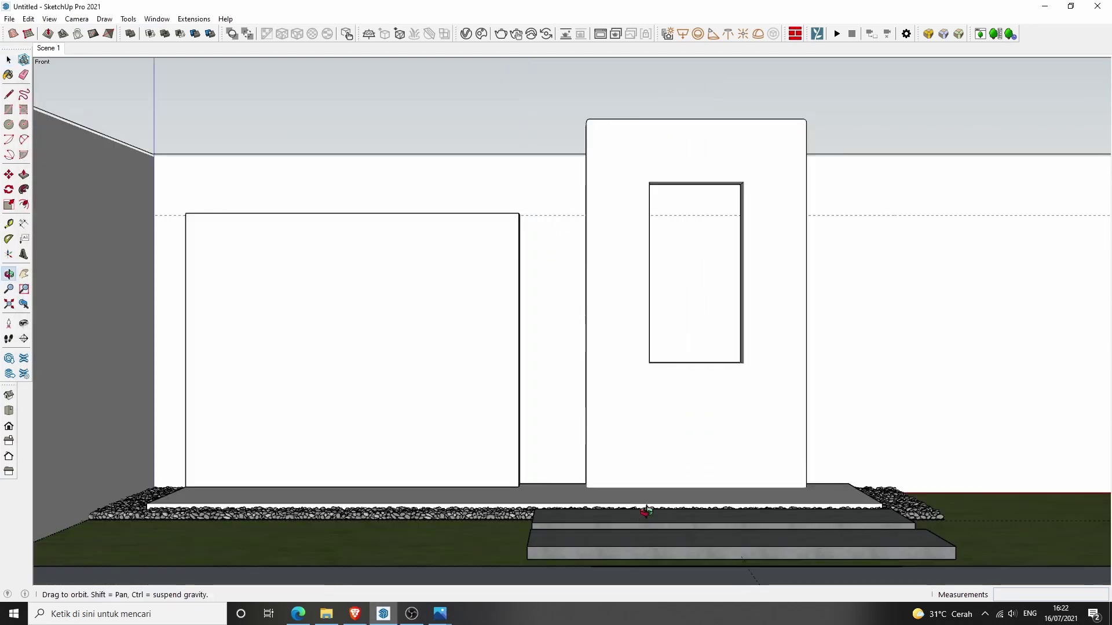
mouse_move(647, 511)
left_mouse_down()
mouse_move(625, 427)
mouse_move(728, 516)
left_mouse_up()
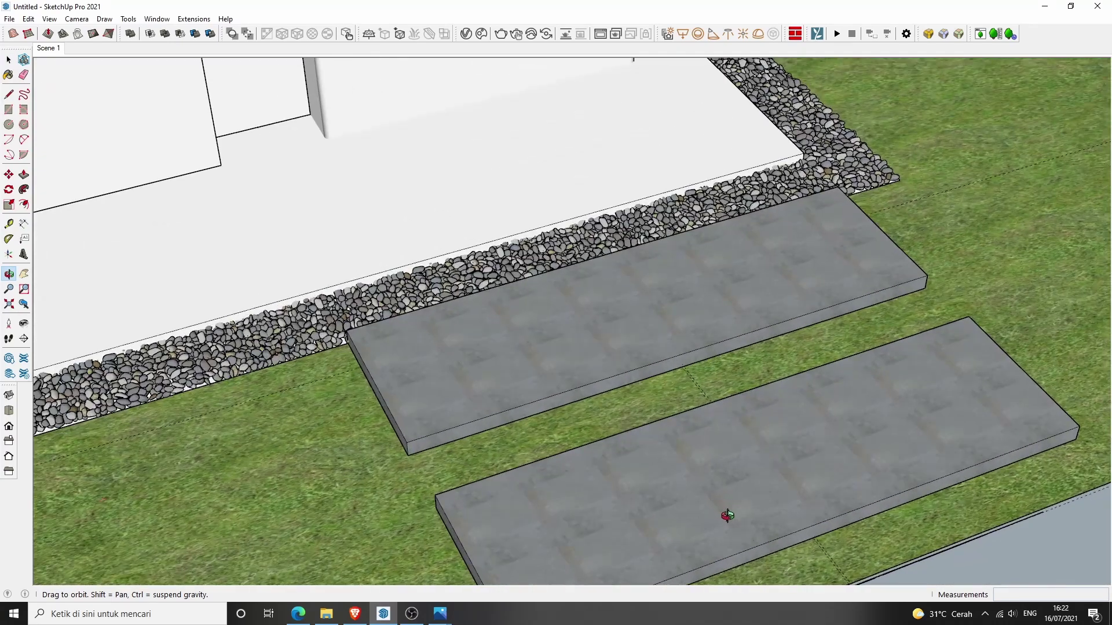
key("b")
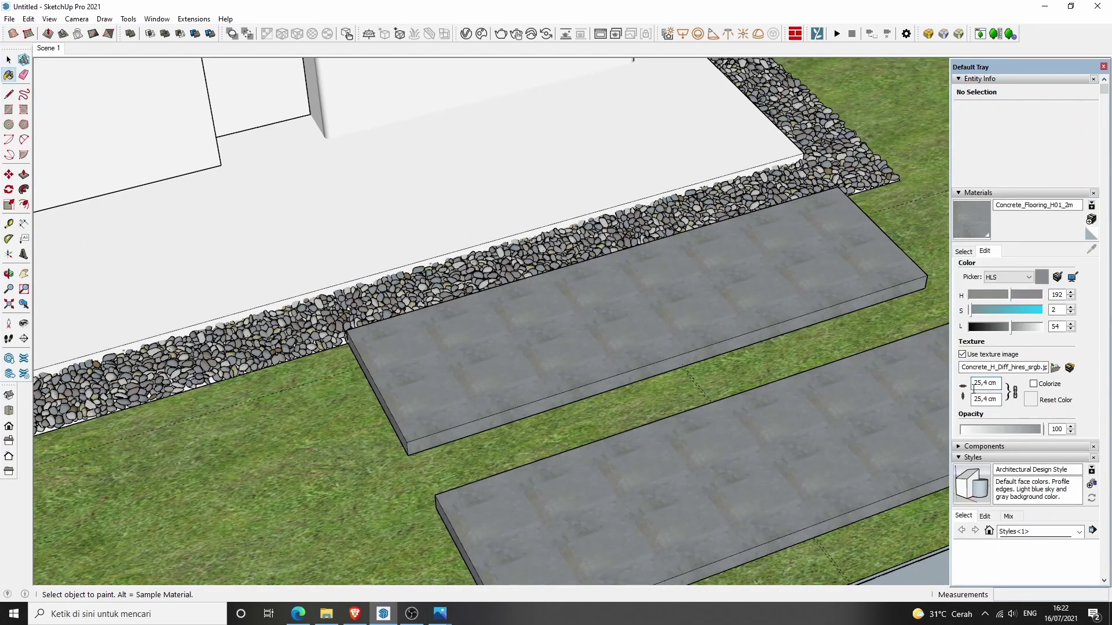
type("100")
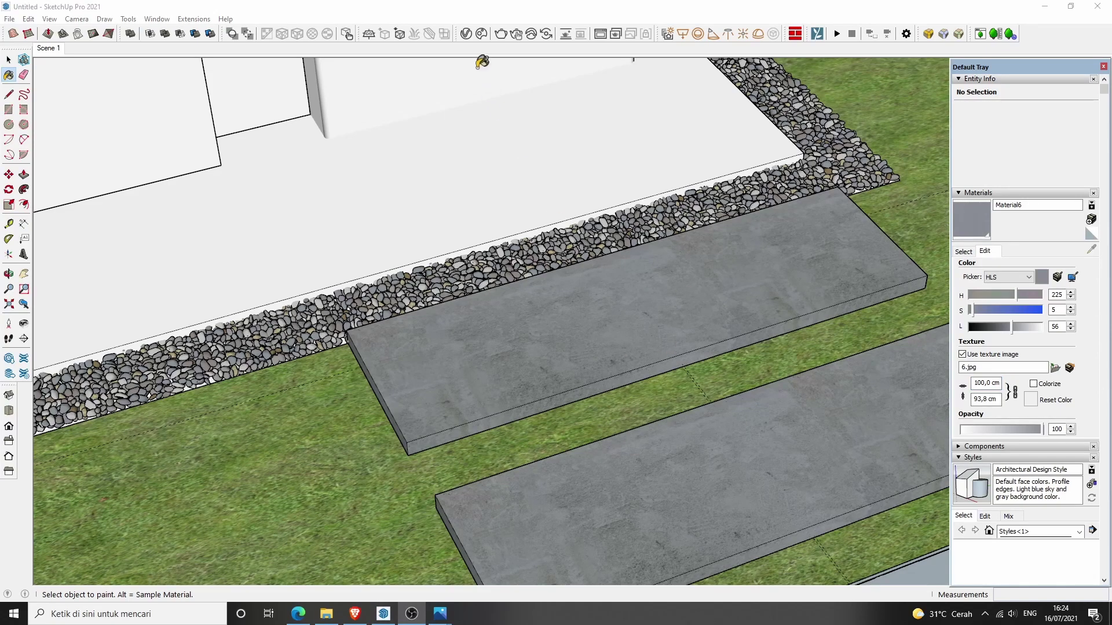
left_click(465, 34)
left_click_drag(424, 99, 447, 93)
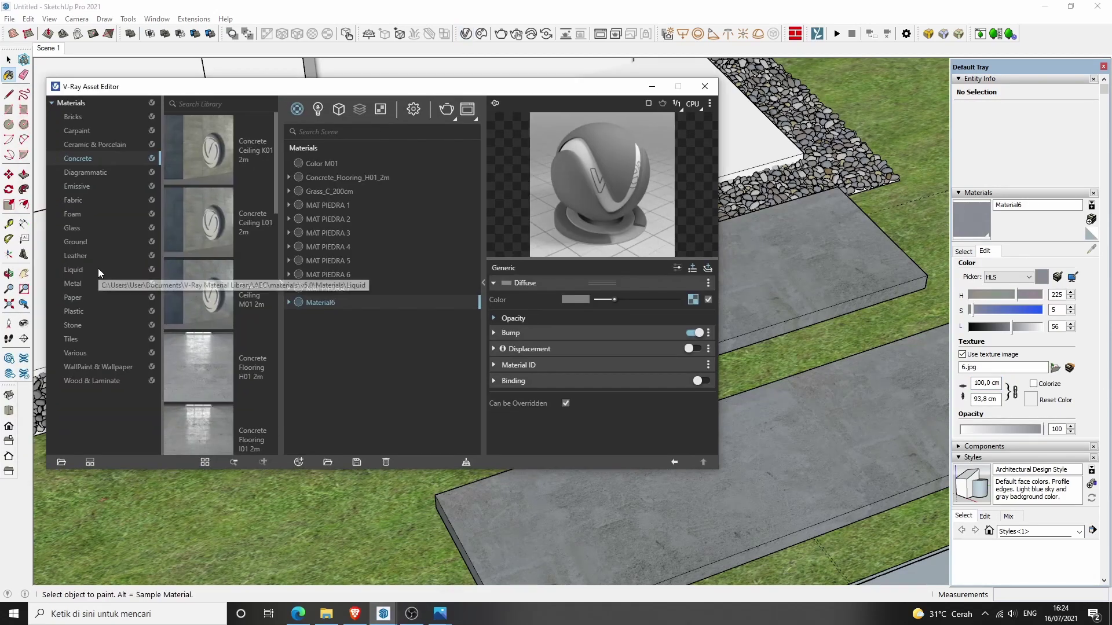
Step: Add Tiles E 120cm from the V-Ray Tiles library to the scene materials
left_click(75, 339)
scroll(214, 328, "down", 2)
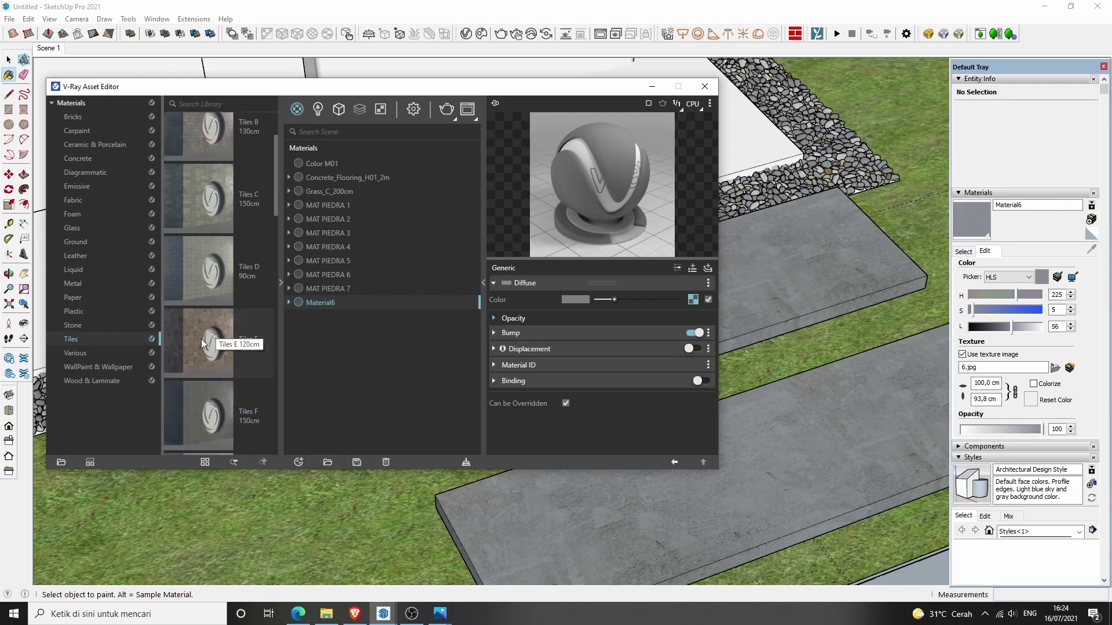
left_click_drag(199, 342, 350, 383)
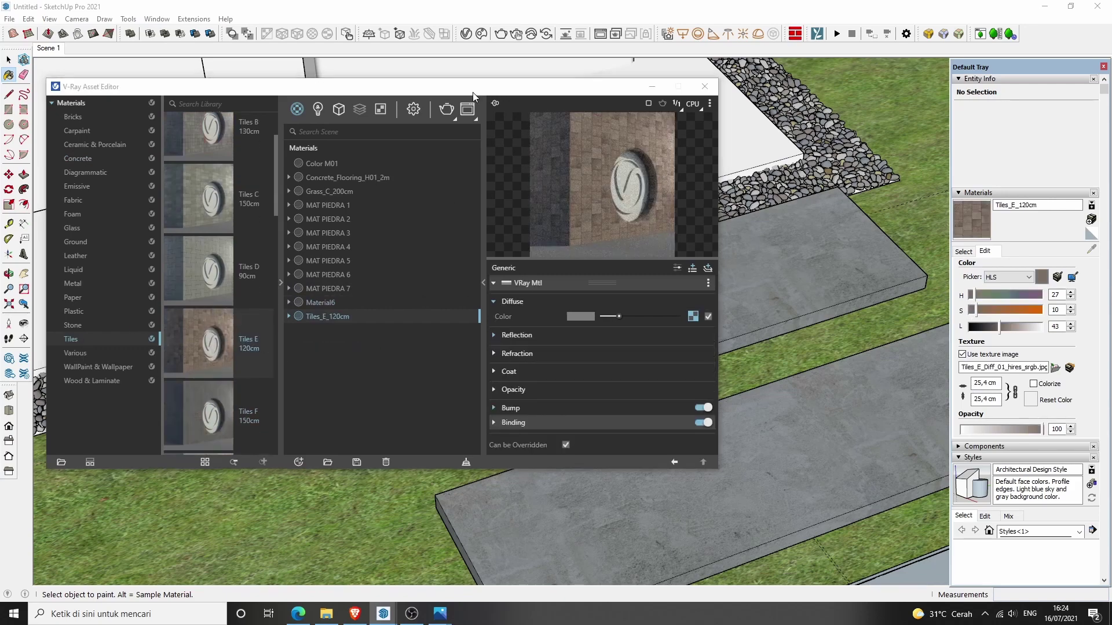
left_click_drag(472, 92, 444, 201)
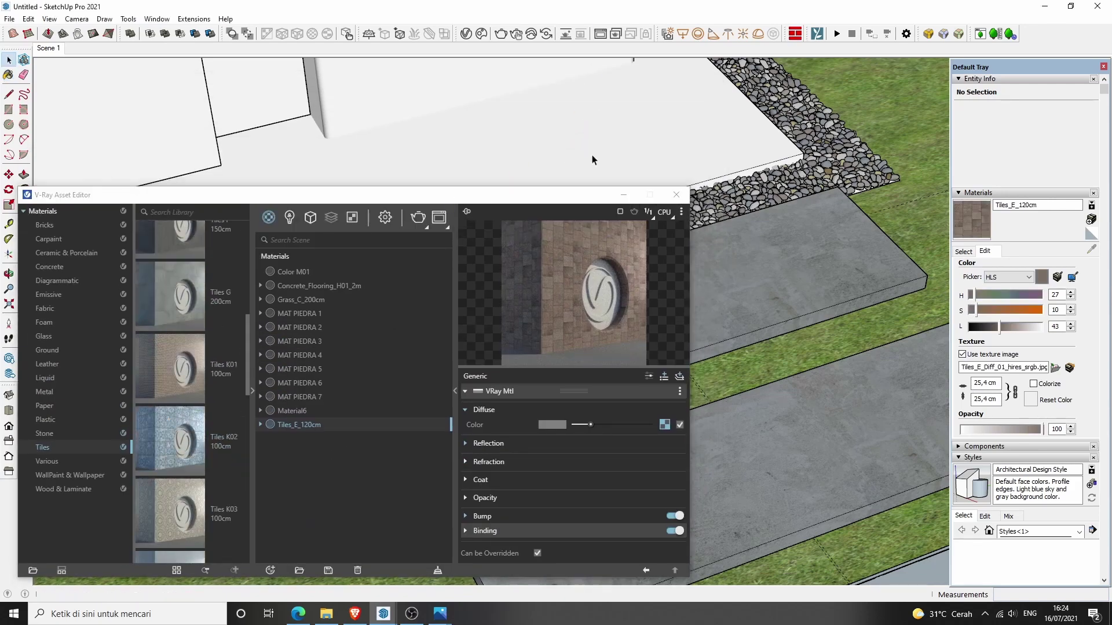
Step: Apply Tiles_E_120cm to the floor slab's top face
key("space")
double_click(598, 138)
right_click(317, 425)
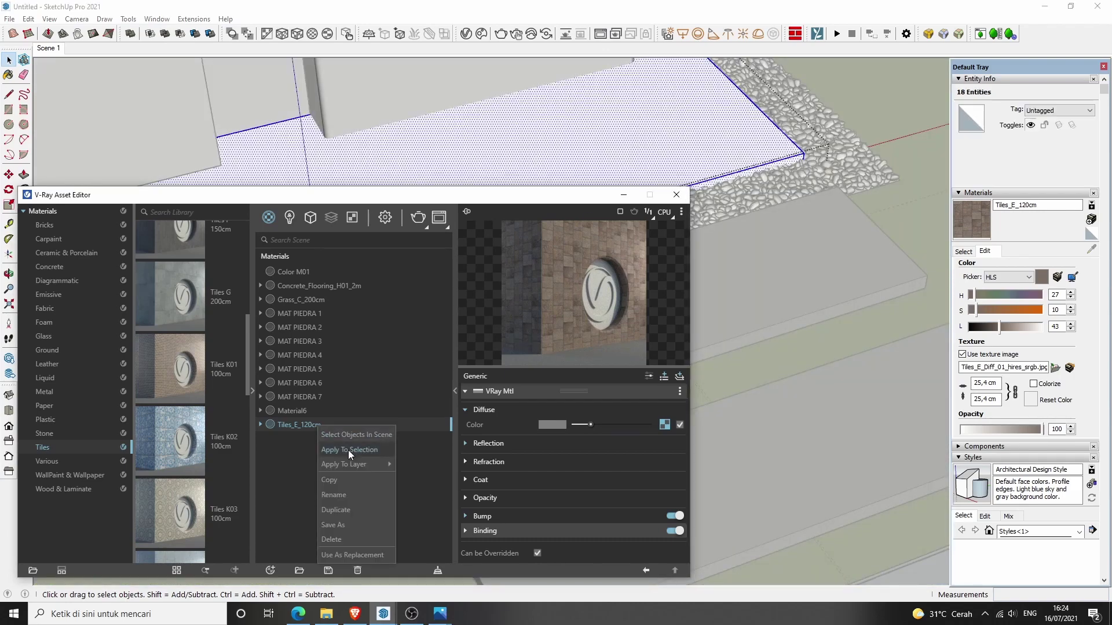
left_click(348, 450)
left_click(676, 197)
Step: Resize the slab's tile texture to 55,4 cm
left_click(548, 186)
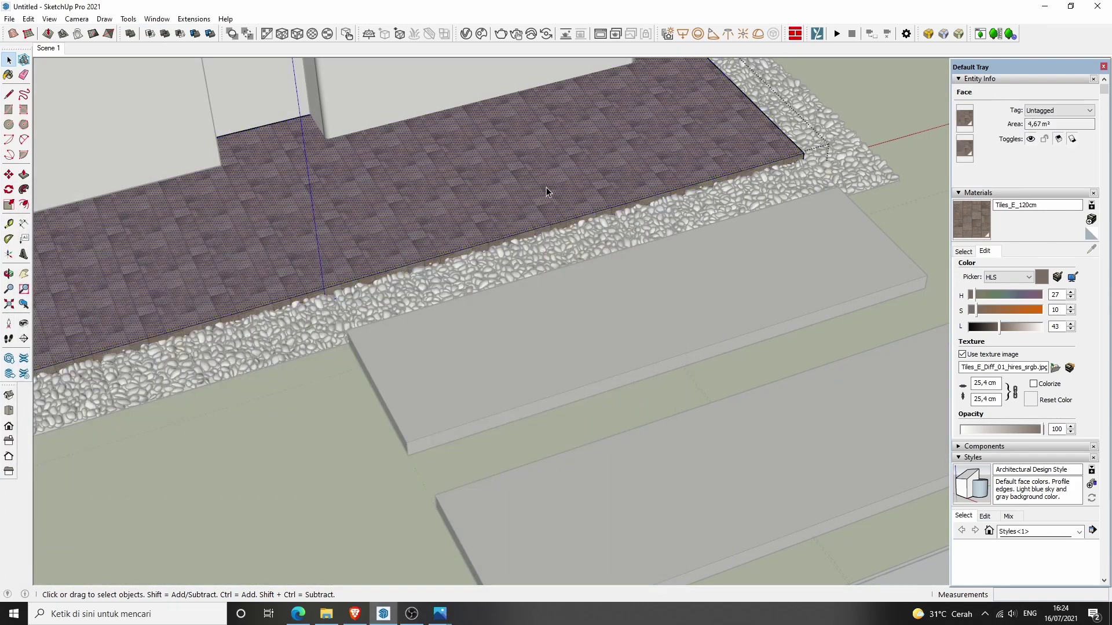
mouse_move(547, 186)
middle_mouse_down()
mouse_move(591, 272)
mouse_move(490, 186)
middle_mouse_up()
scroll(326, 202, "up", 3)
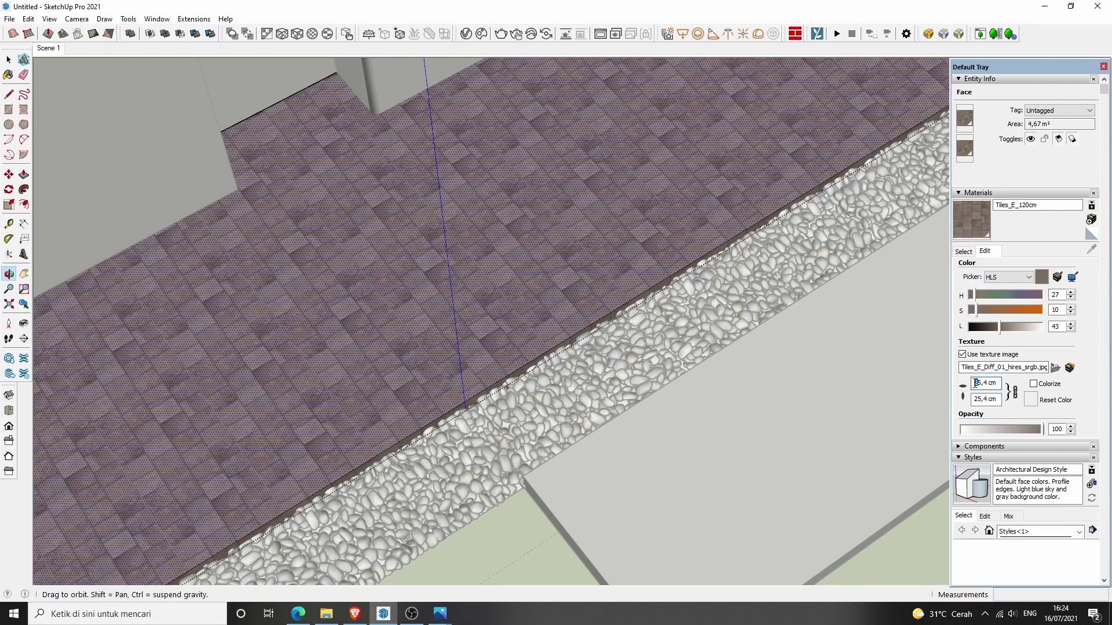
type("7")
key("Return")
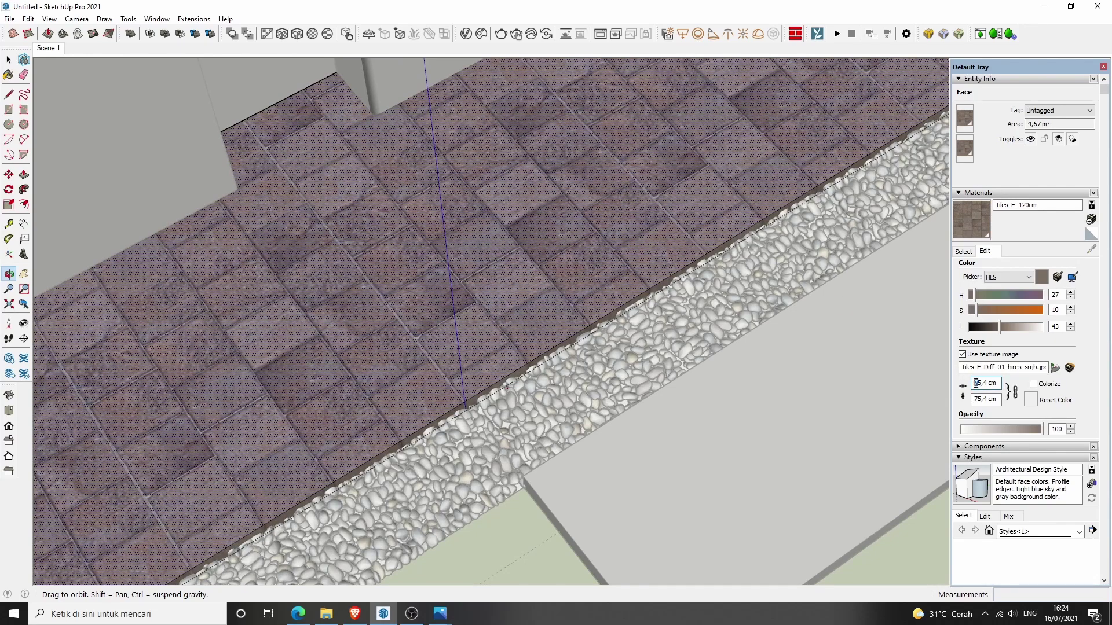
type("5")
key("Return")
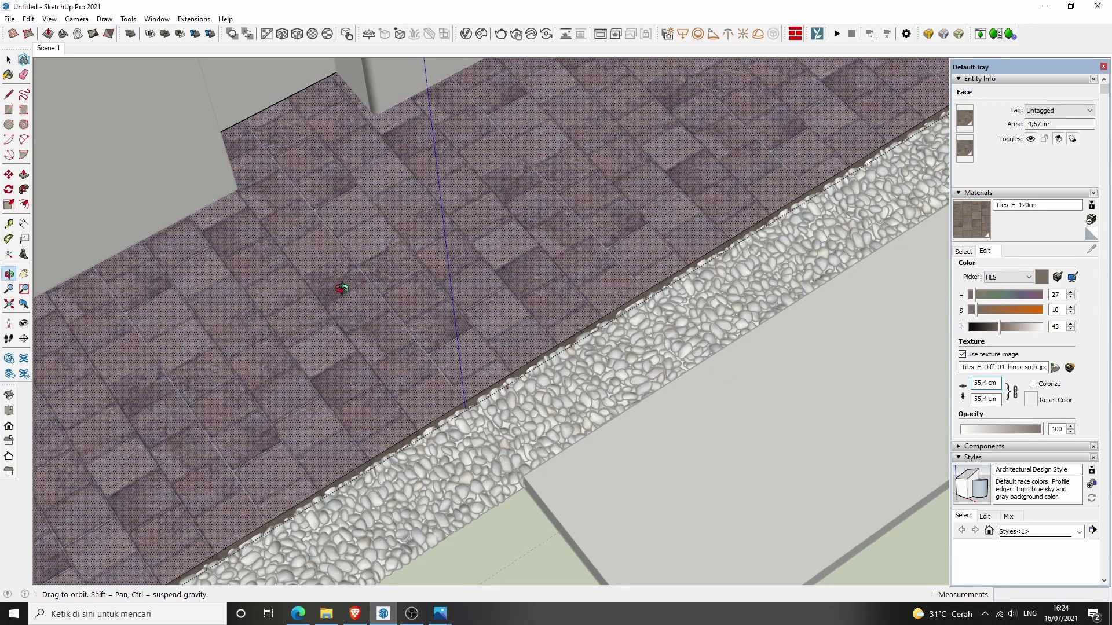
Step: Switch to Front view and select the left wall face
mouse_move(342, 288)
left_mouse_down()
mouse_move(449, 186)
mouse_move(450, 149)
left_mouse_up()
left_click_drag(93, 81, 98, 106)
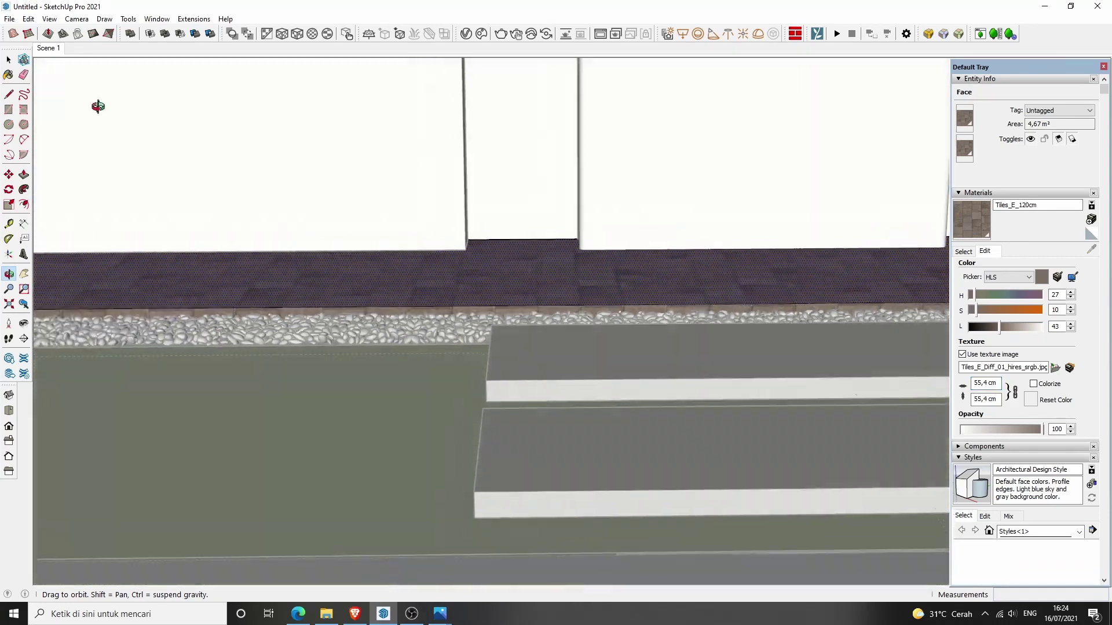
key("f")
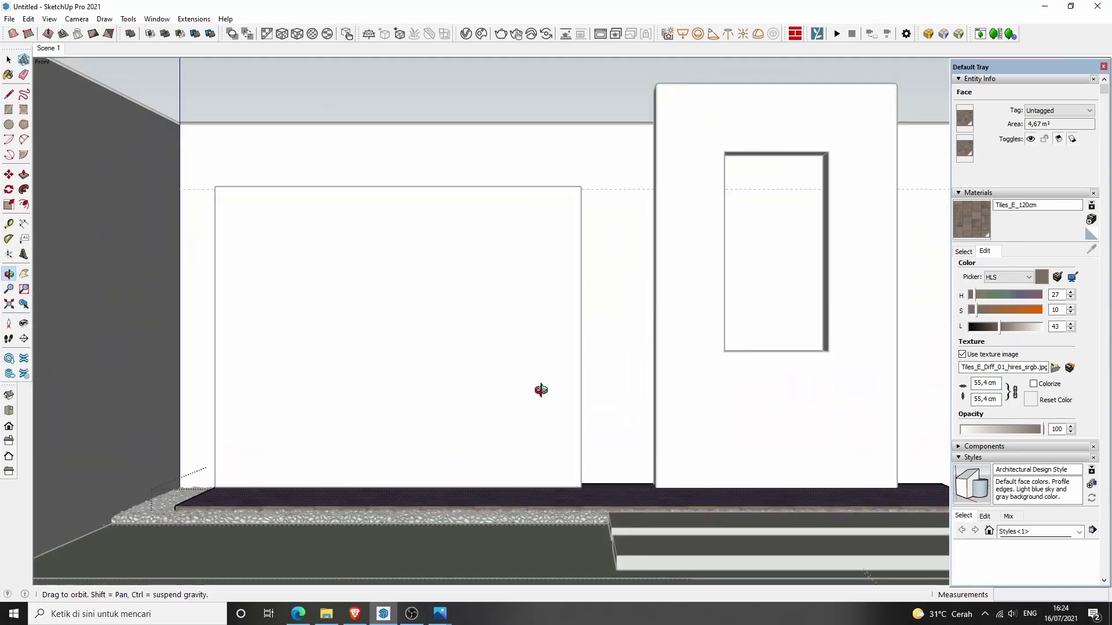
key("space")
left_click(519, 104)
scroll(556, 498, "up", 3)
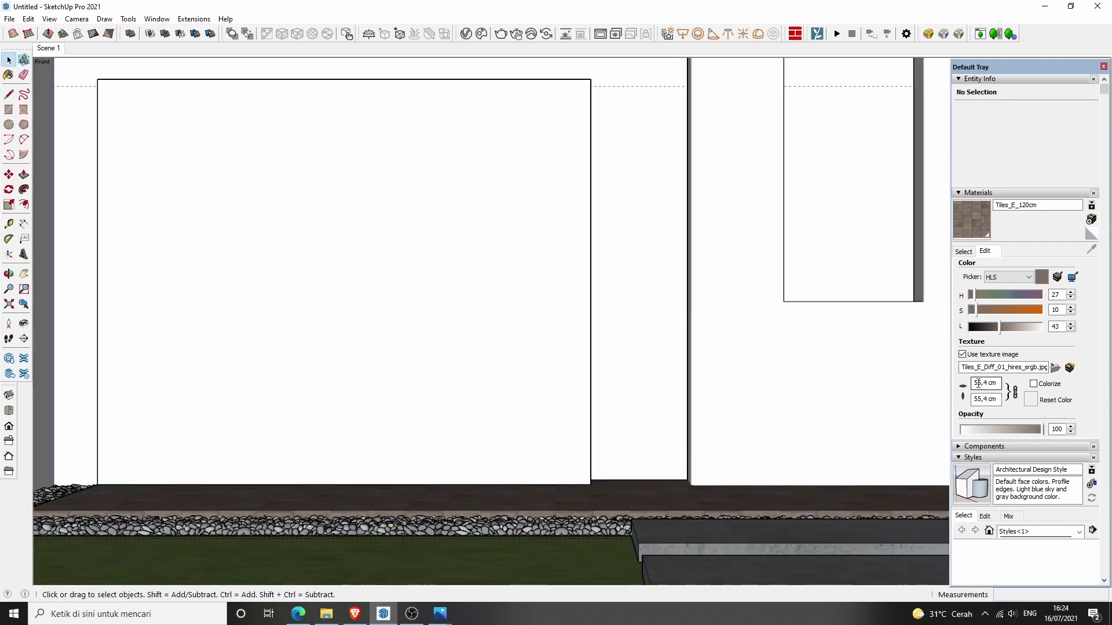
left_click(534, 467)
scroll(468, 496, "down", 2)
scroll(467, 496, "down", 1)
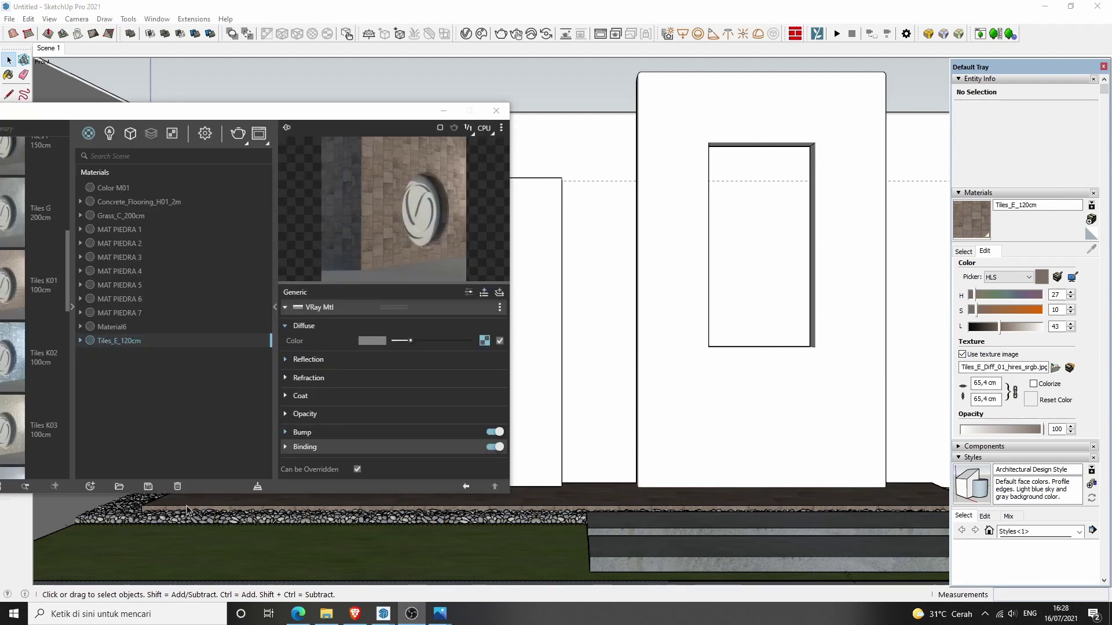
Step: Create a Generic V-Ray material with the brick albedo image as its diffuse bitmap
left_click(90, 487)
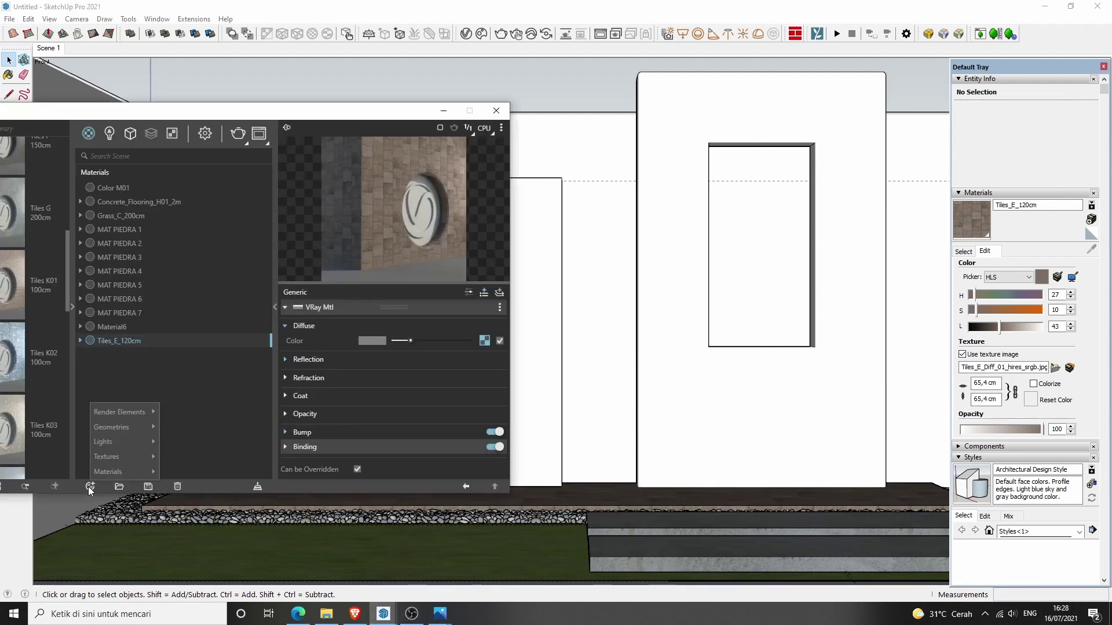
left_click(209, 287)
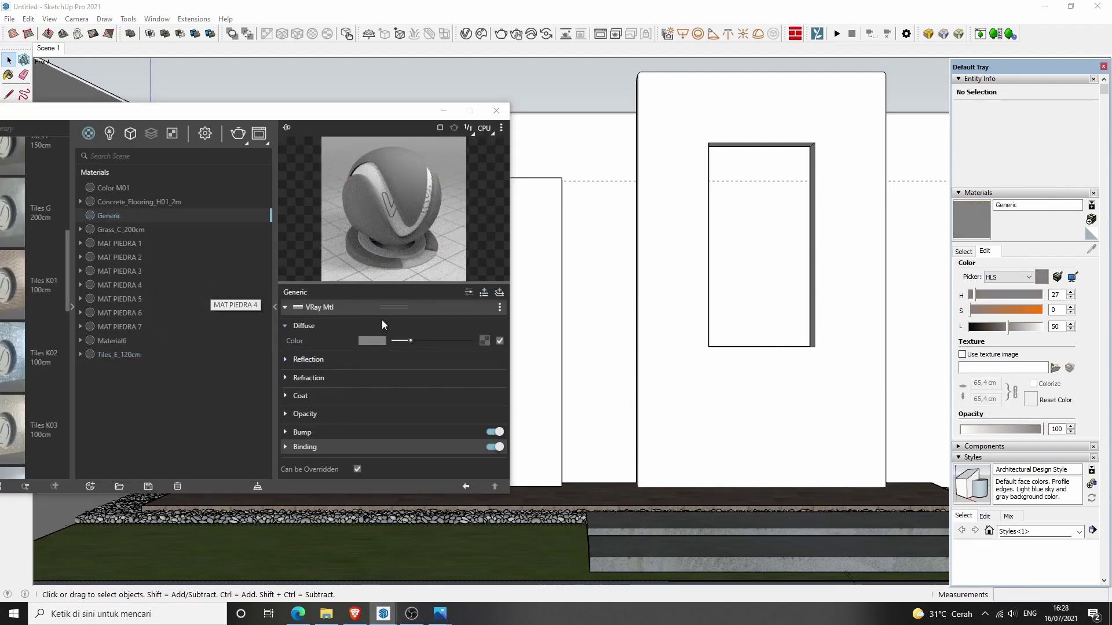
left_click(488, 341)
left_click(454, 140)
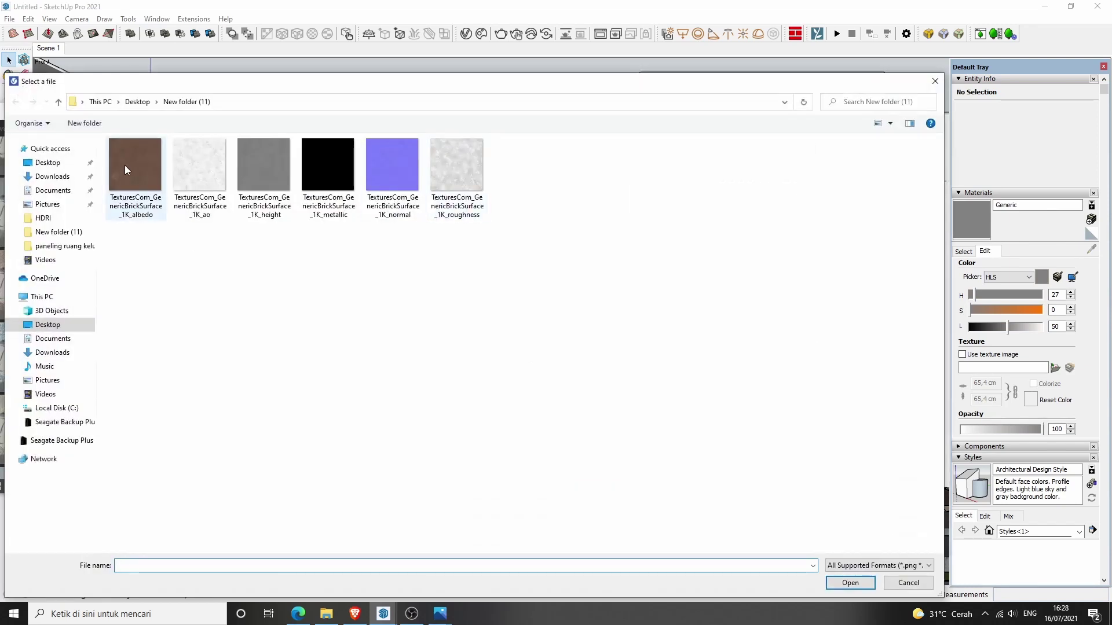
left_click(136, 168)
left_click(850, 583)
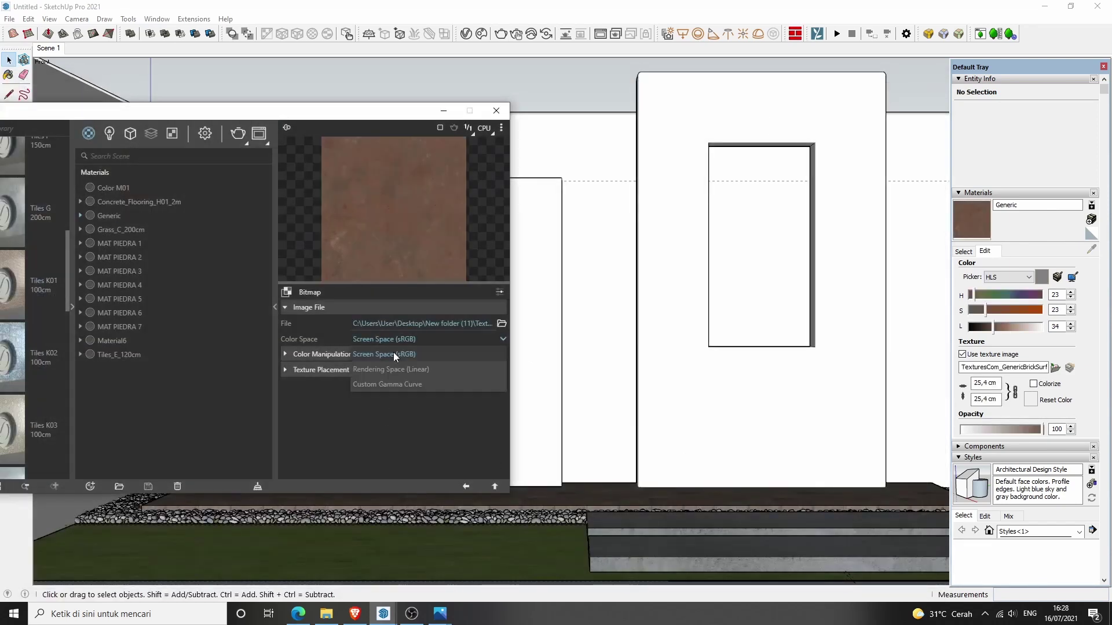
left_click(494, 487)
Step: Wrap the diffuse in a Mix operator, multiplying it by the brick ambient occlusion image
right_click(484, 341)
mouse_move(460, 397)
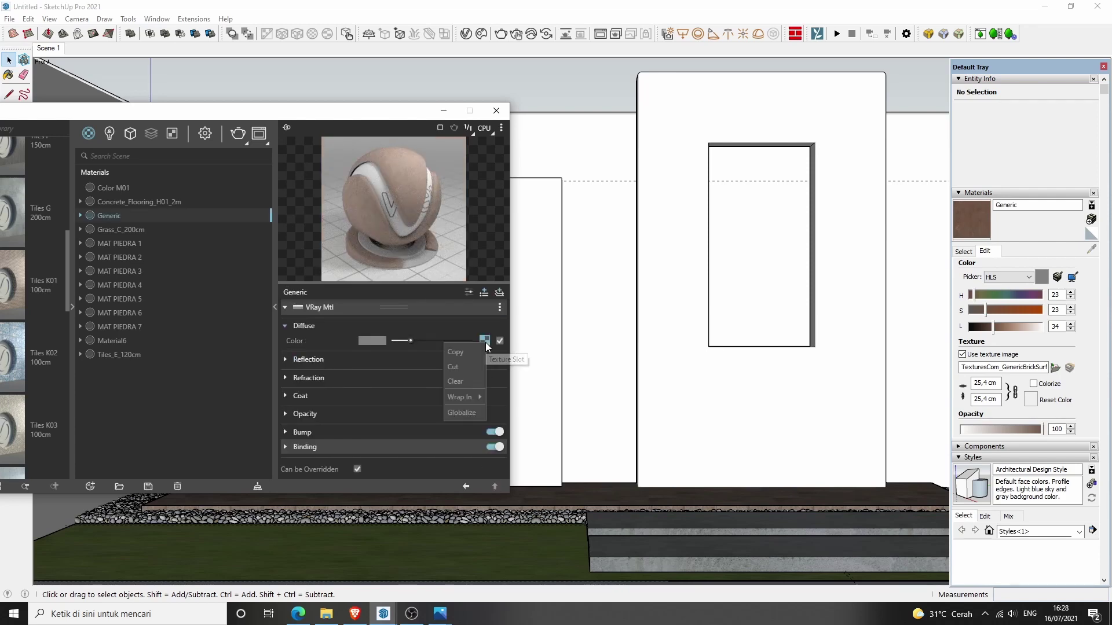
left_click(415, 293)
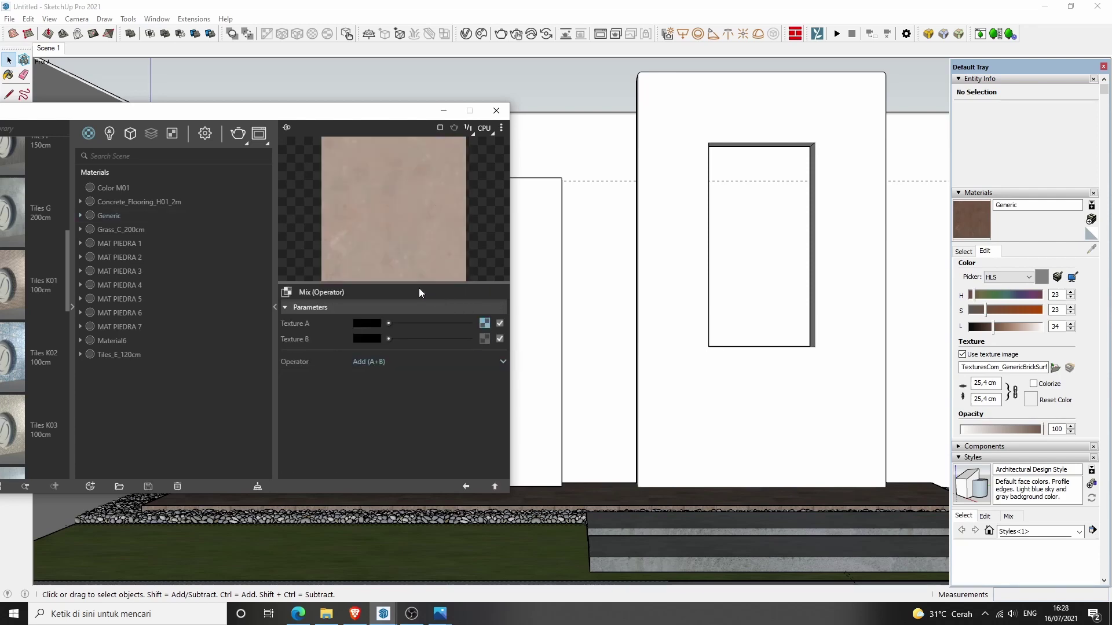
left_click(481, 339)
key("Escape")
left_click(209, 164)
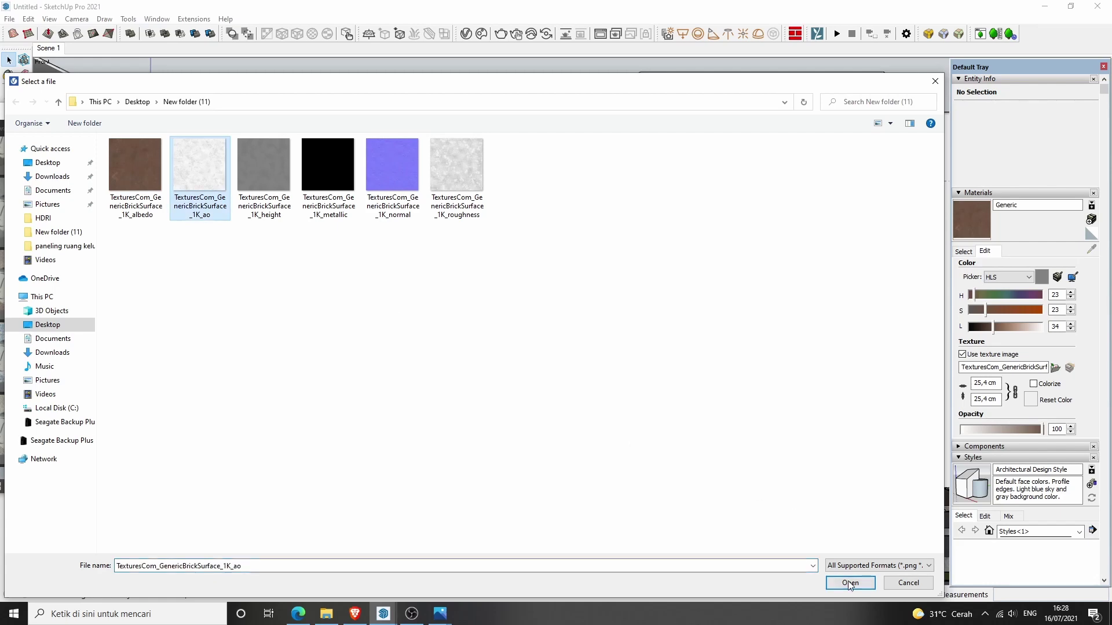
left_click(846, 586)
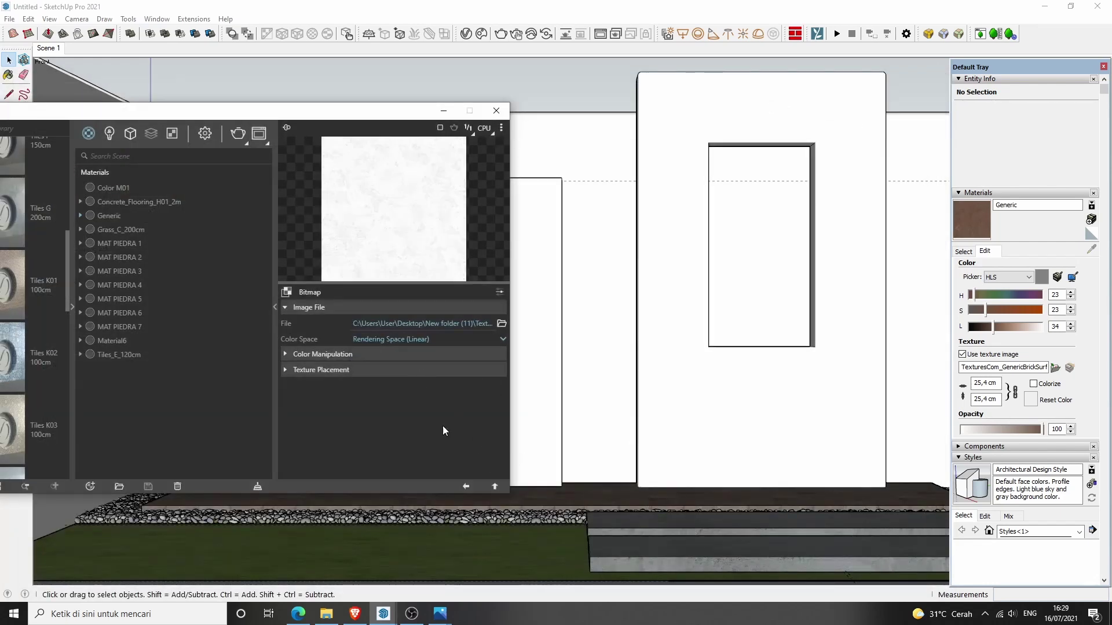
left_click(494, 487)
left_click(382, 371)
left_click(374, 422)
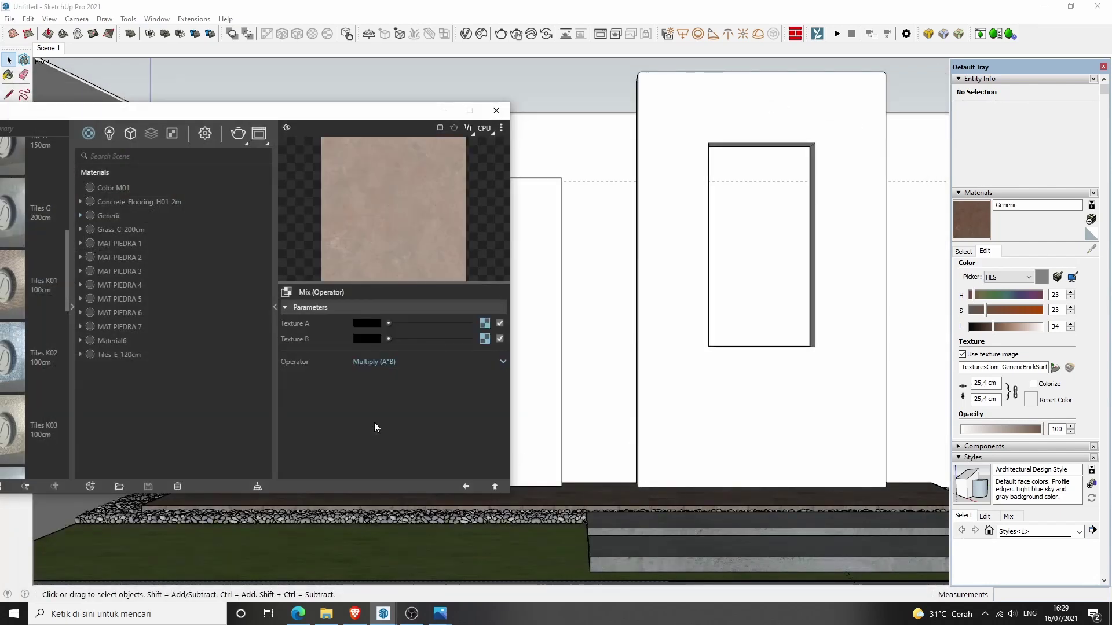
left_click(495, 486)
Step: Set reflection colour to white and drive roughness with the brick roughness image
left_click(409, 361)
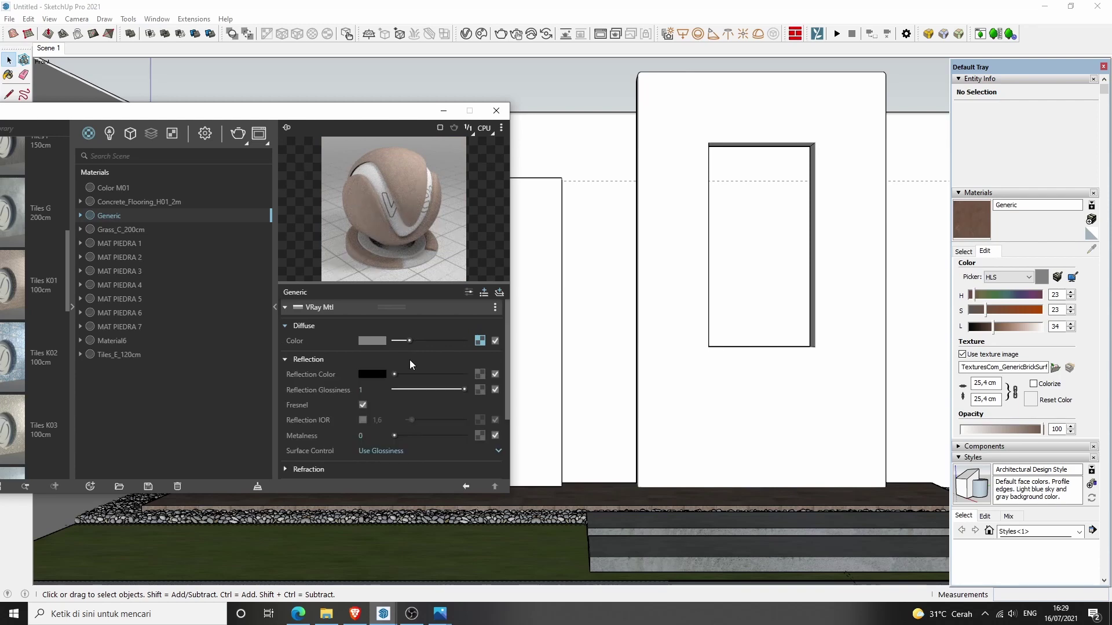
left_click_drag(394, 374, 464, 374)
left_click(410, 451)
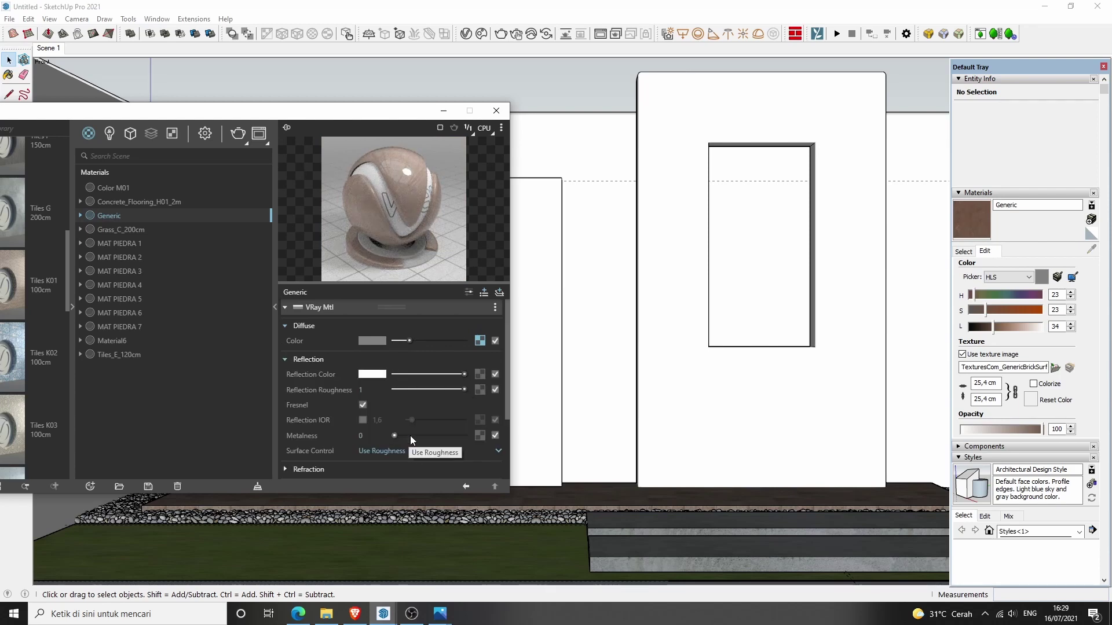
left_click(479, 390)
left_click(444, 143)
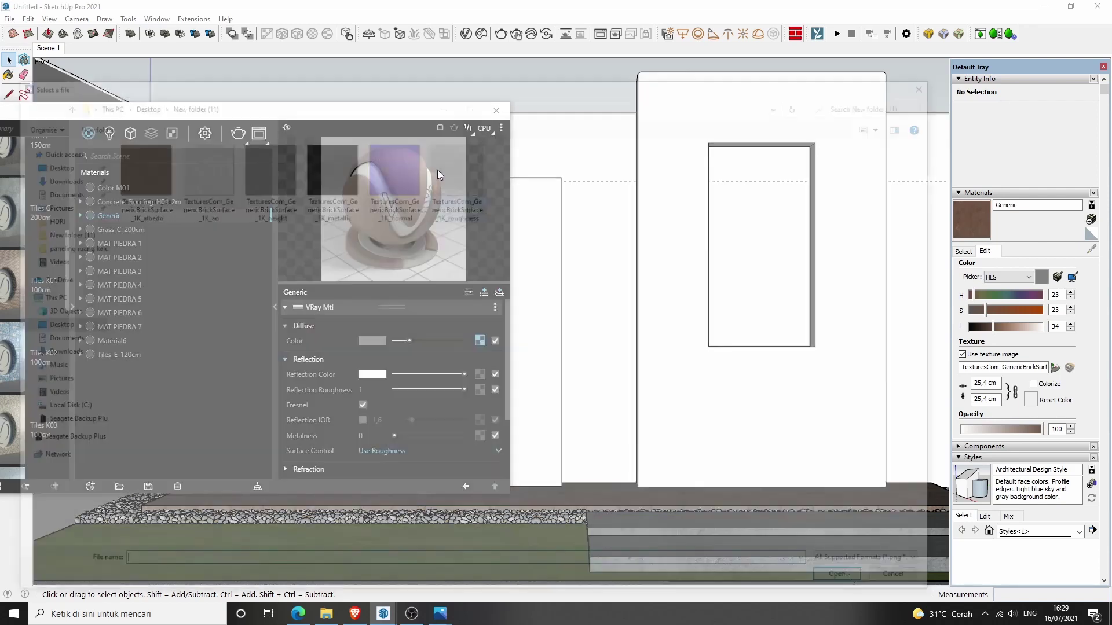
left_click(448, 175)
left_click(850, 582)
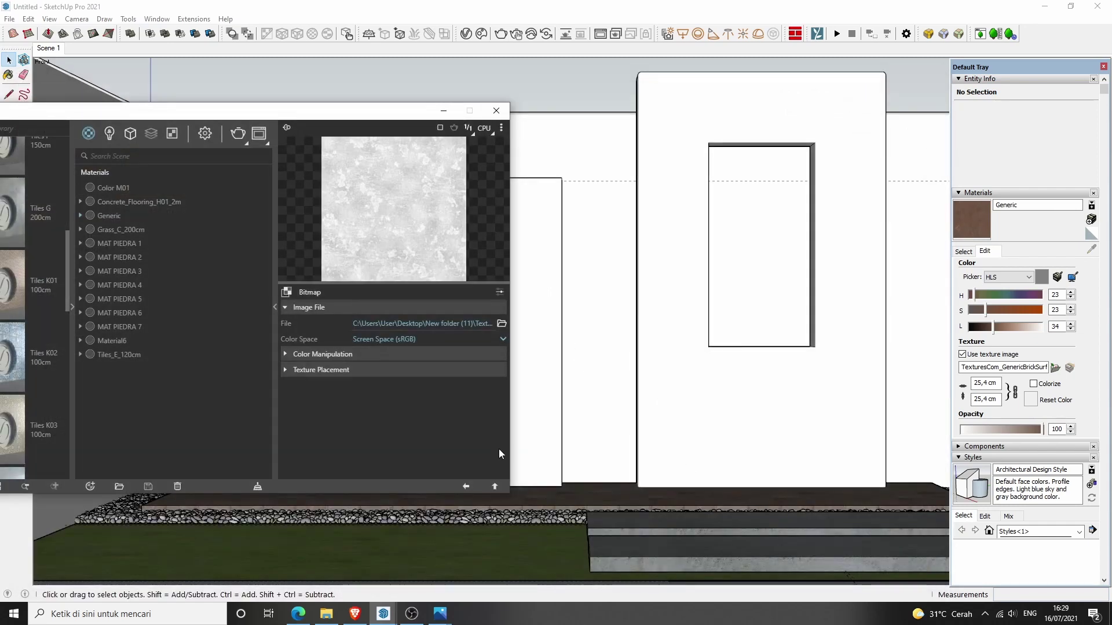
left_click(495, 486)
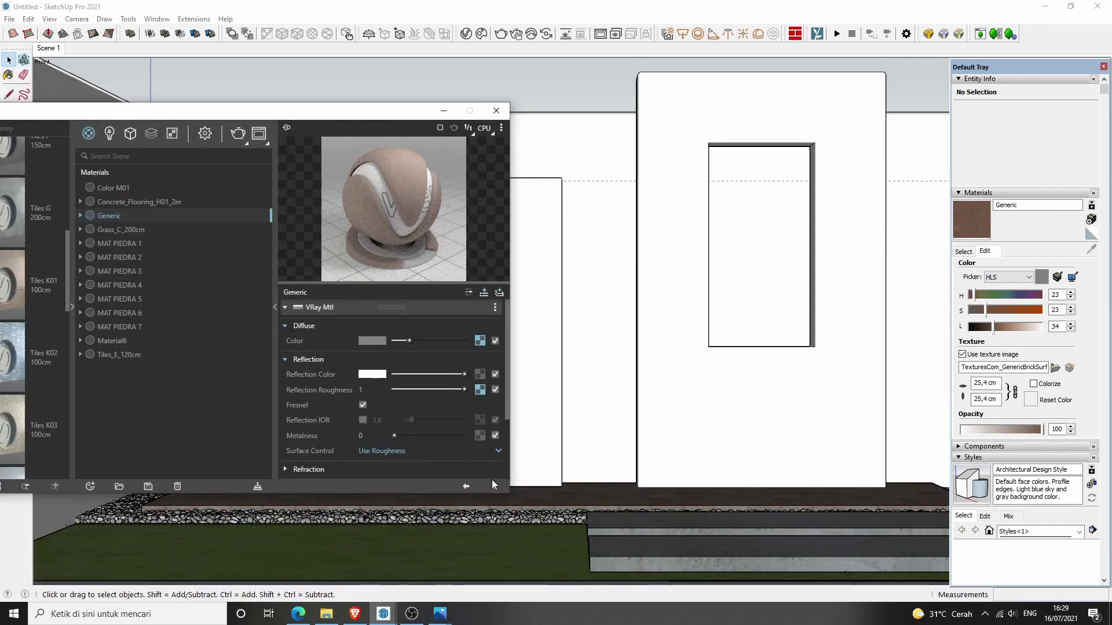
Step: Load TexturesCom_GenericBrickSurface_1K_normal as the material's bump bitmap
scroll(459, 445, "down", 3)
left_click(439, 435)
scroll(449, 425, "down", 1)
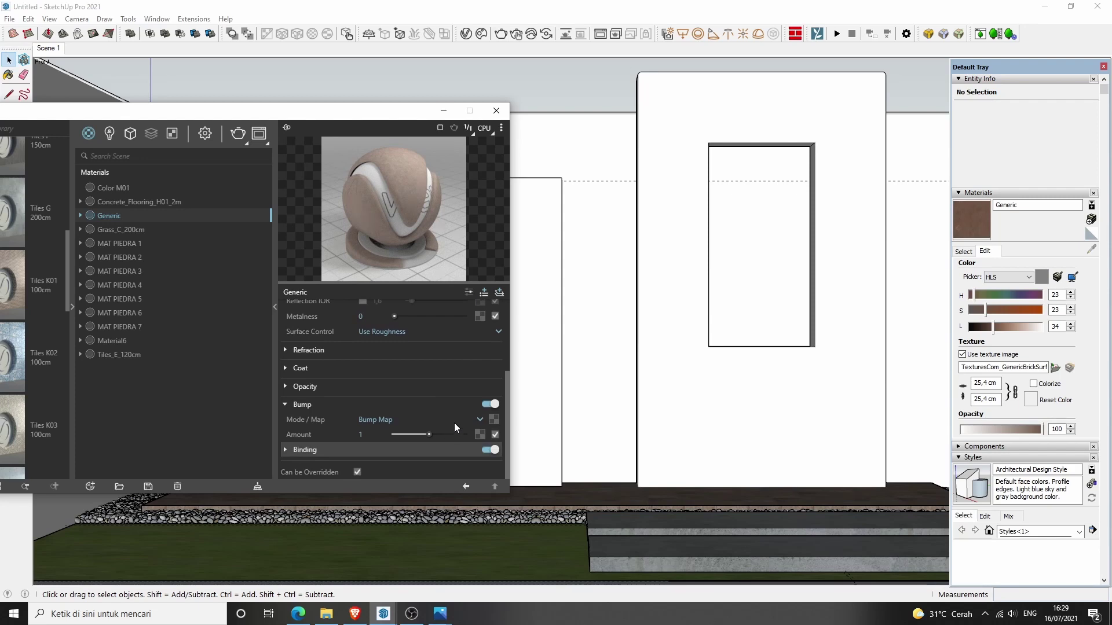
left_click(479, 434)
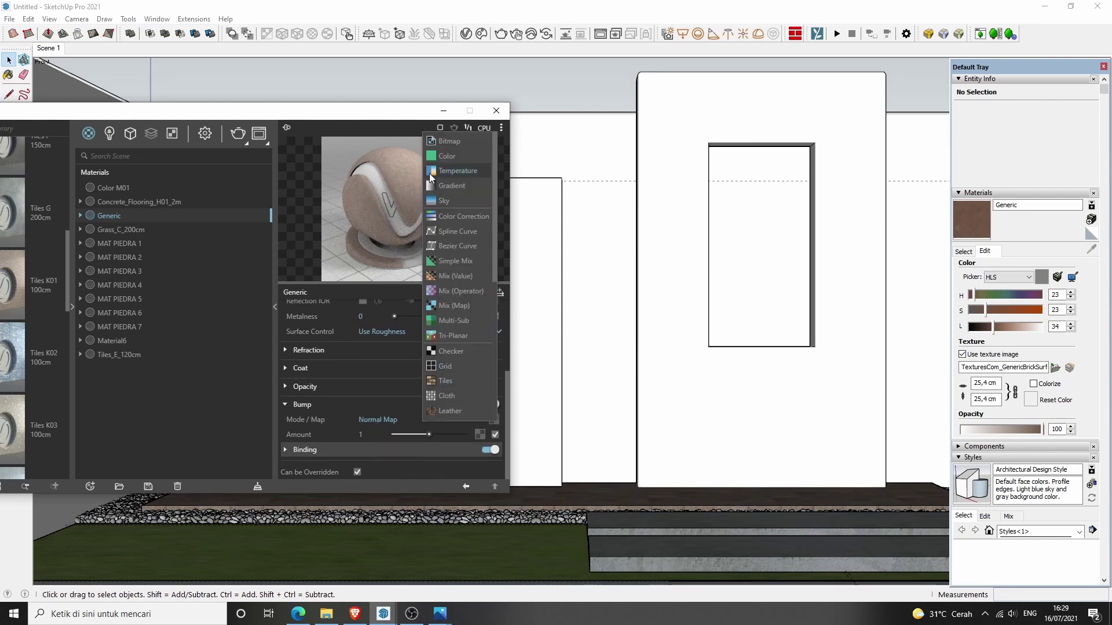
left_click(455, 142)
left_click(388, 180)
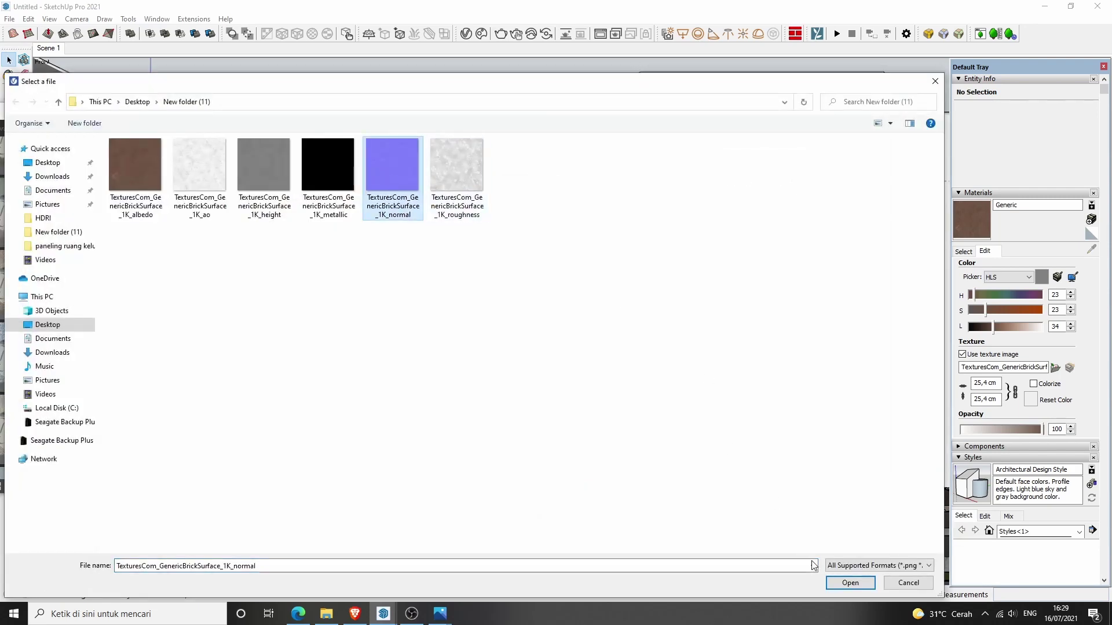
left_click(849, 582)
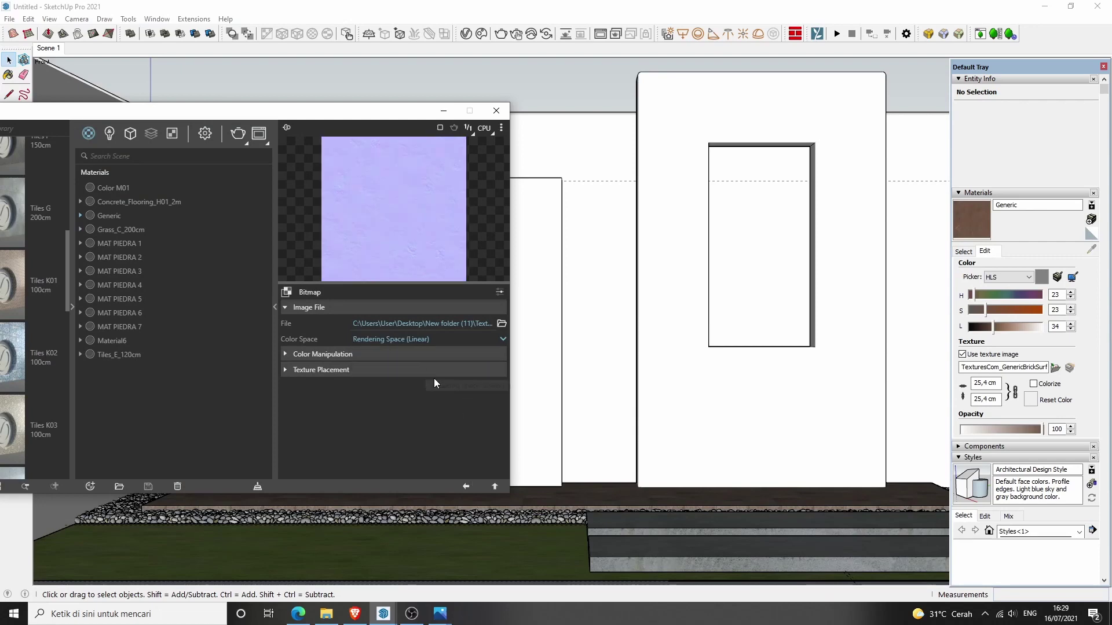
left_click(495, 487)
Step: Preview the material on the Floor scene and select the whole niche wall
left_click(501, 128)
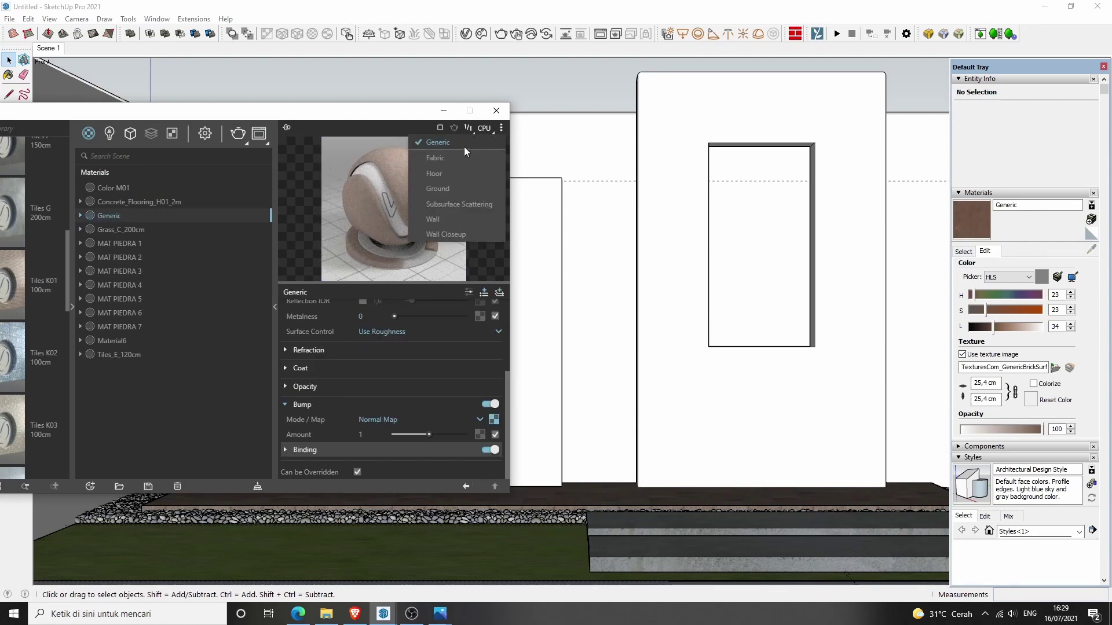
left_click(446, 173)
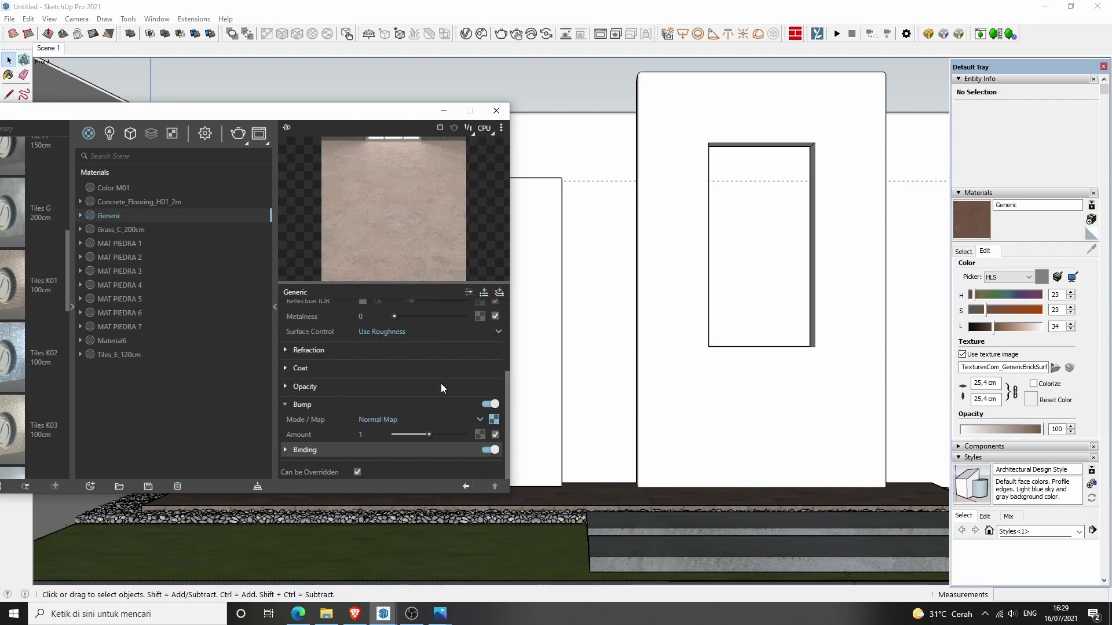
triple_click(687, 285)
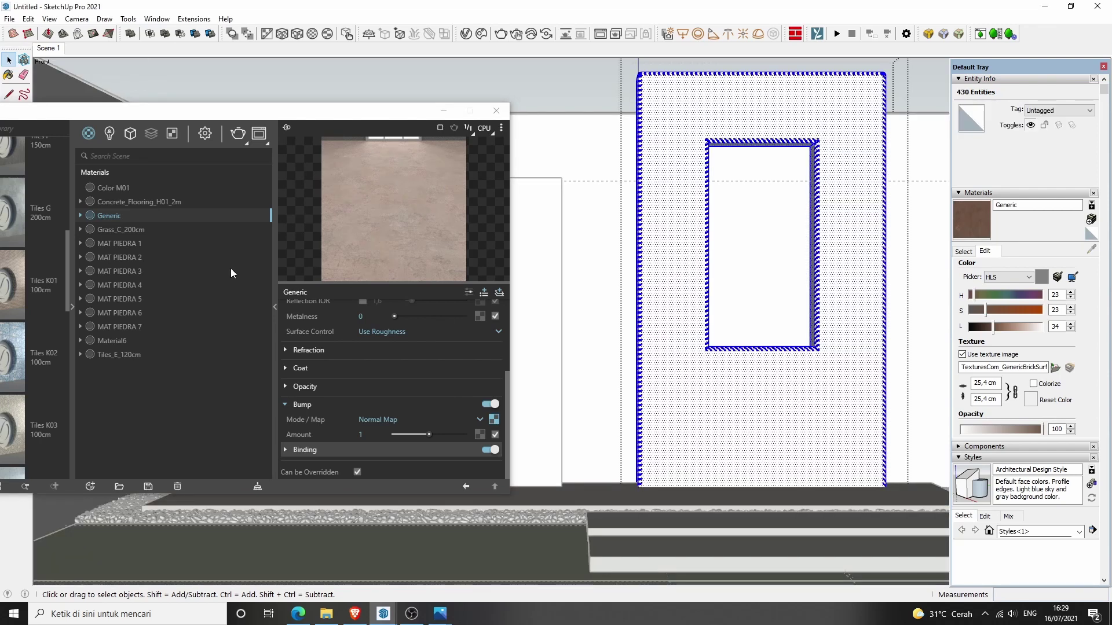
Step: Apply the Generic brick material to the niche wall and the surrounding walls
right_click(127, 217)
left_click(153, 239)
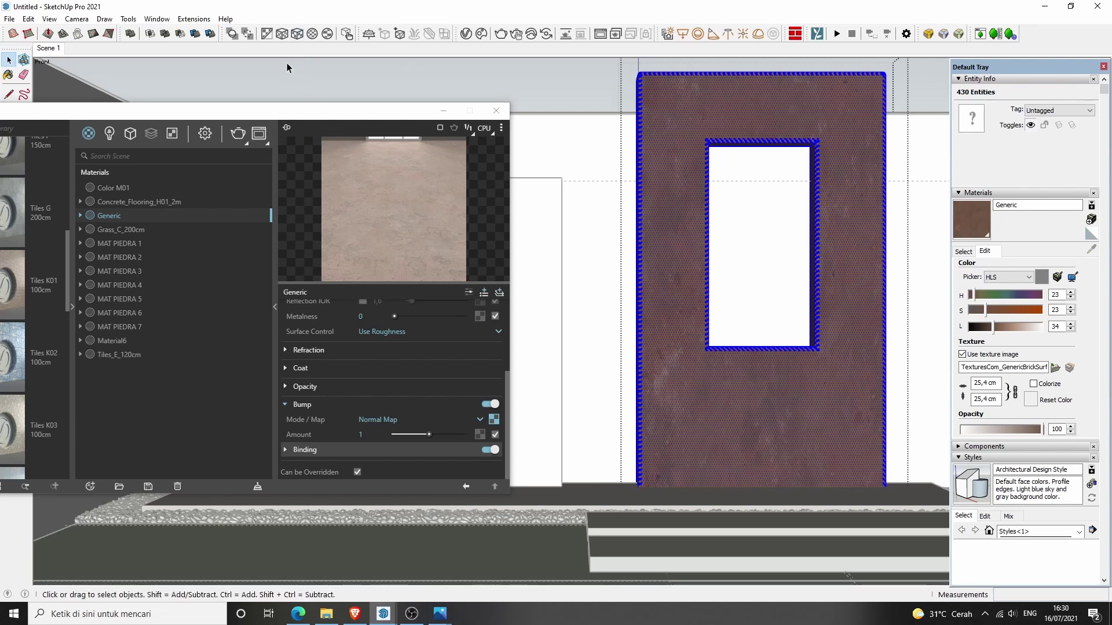
left_click(585, 174)
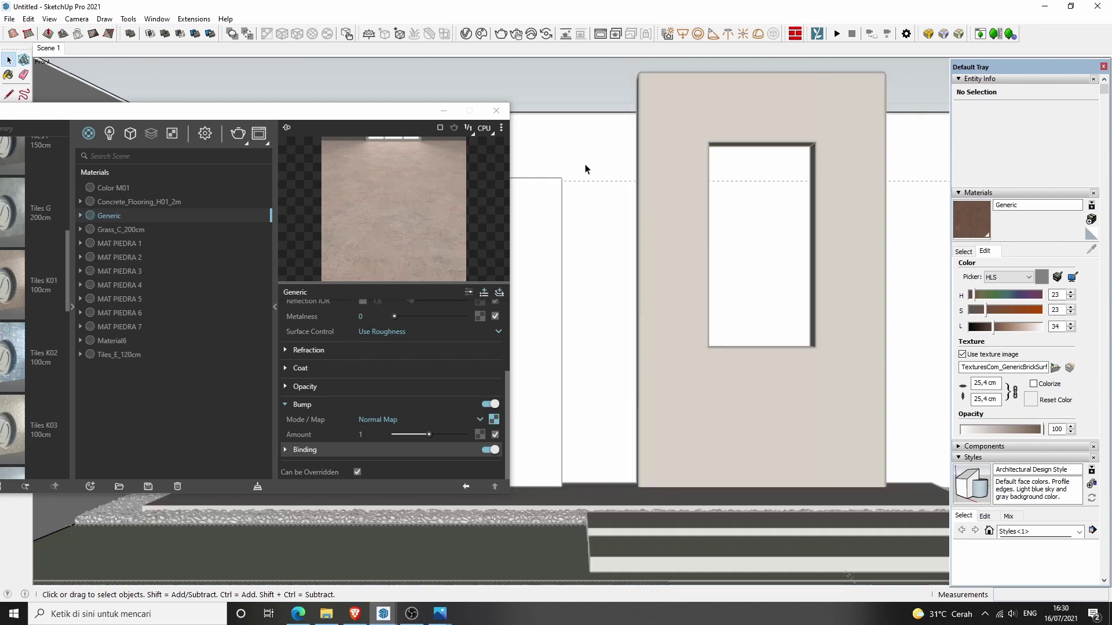
left_click(973, 253)
left_click(897, 232)
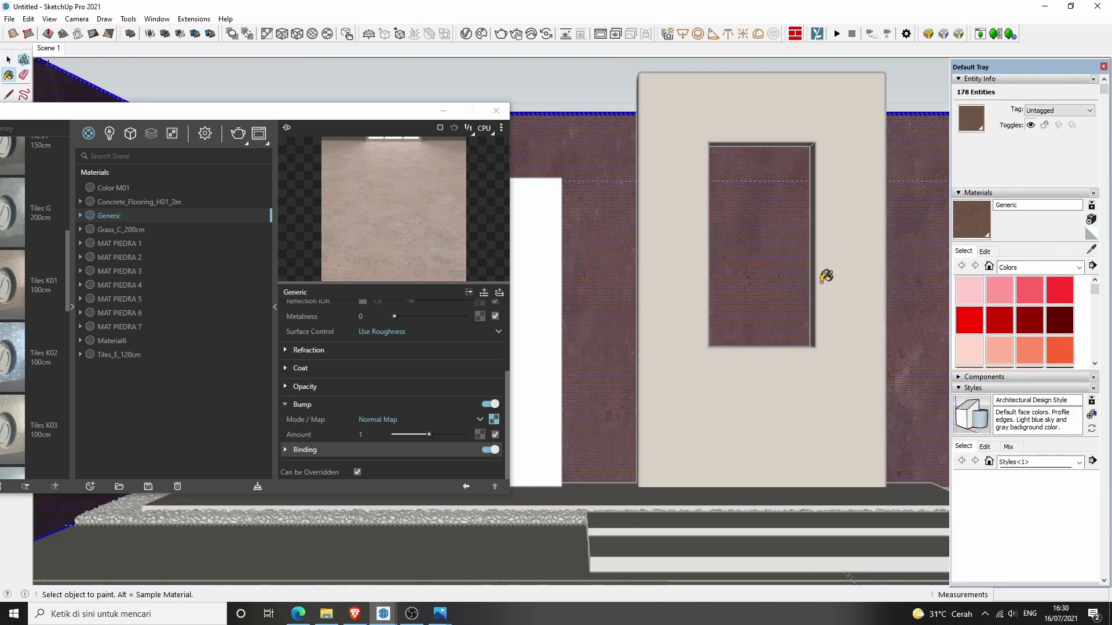
key("space")
left_click(585, 89)
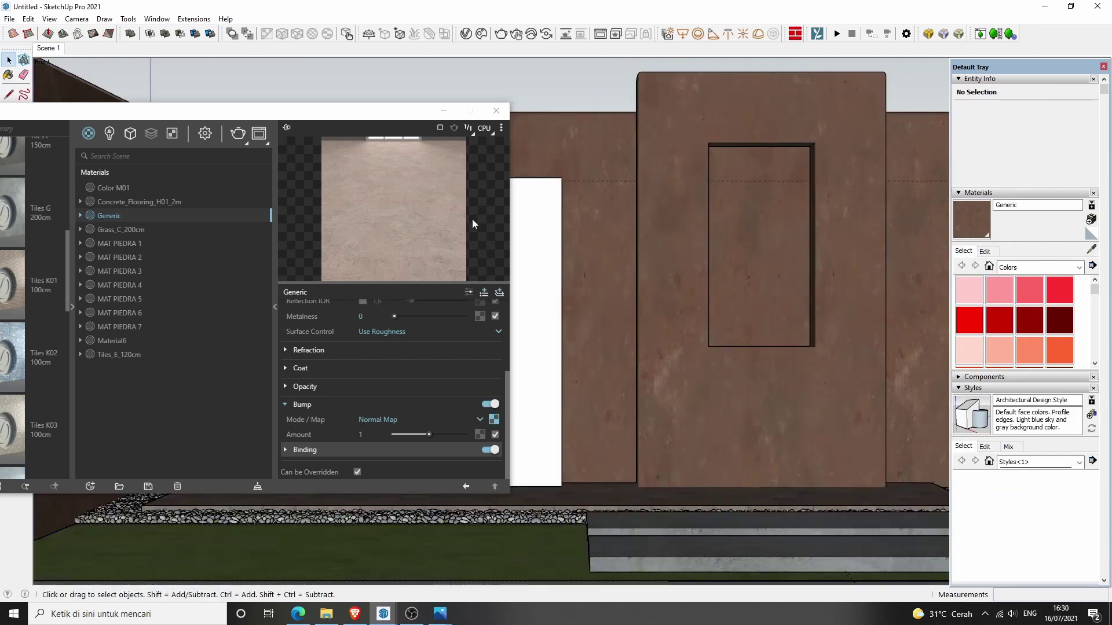
Step: Rename the Generic material to 'wall'
scroll(452, 374, "up", 2)
scroll(452, 374, "down", 2)
right_click(123, 218)
left_click(153, 286)
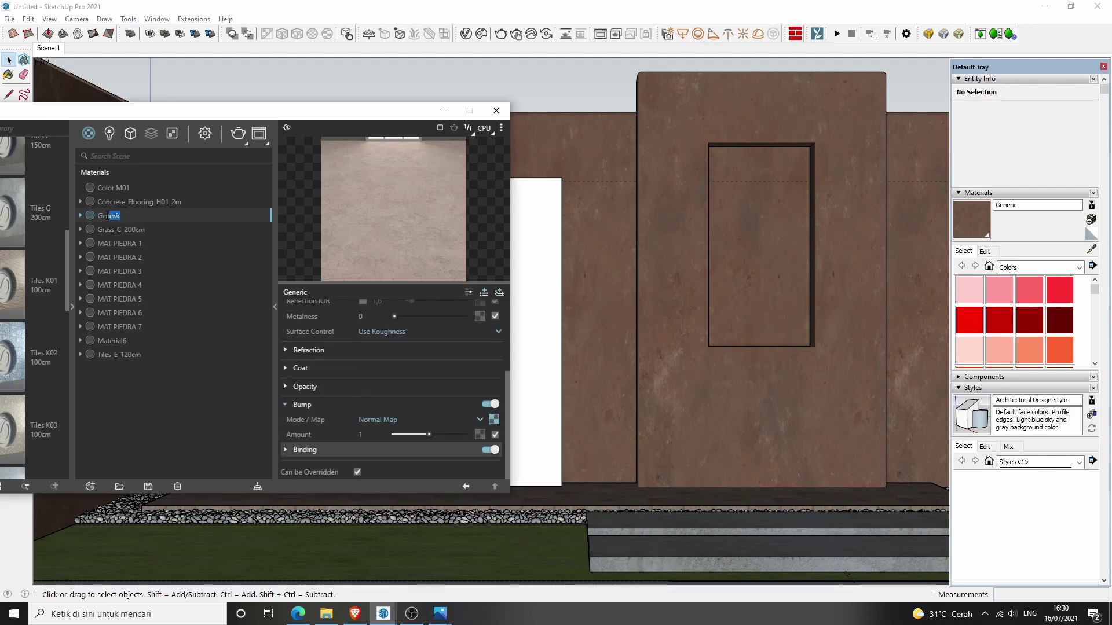
key("ctrl+a")
type("wall")
key("Return")
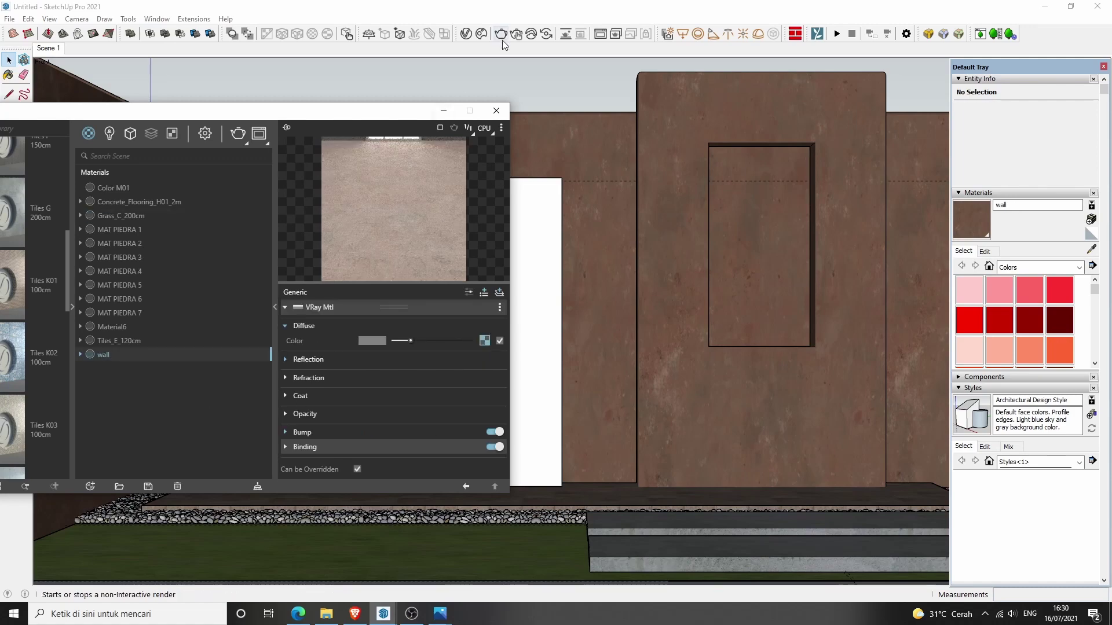
Step: Render the brick-walled scene in V-Ray, stop it, then reopen the Asset Editor
left_click(502, 35)
scroll(846, 343, "up", 2)
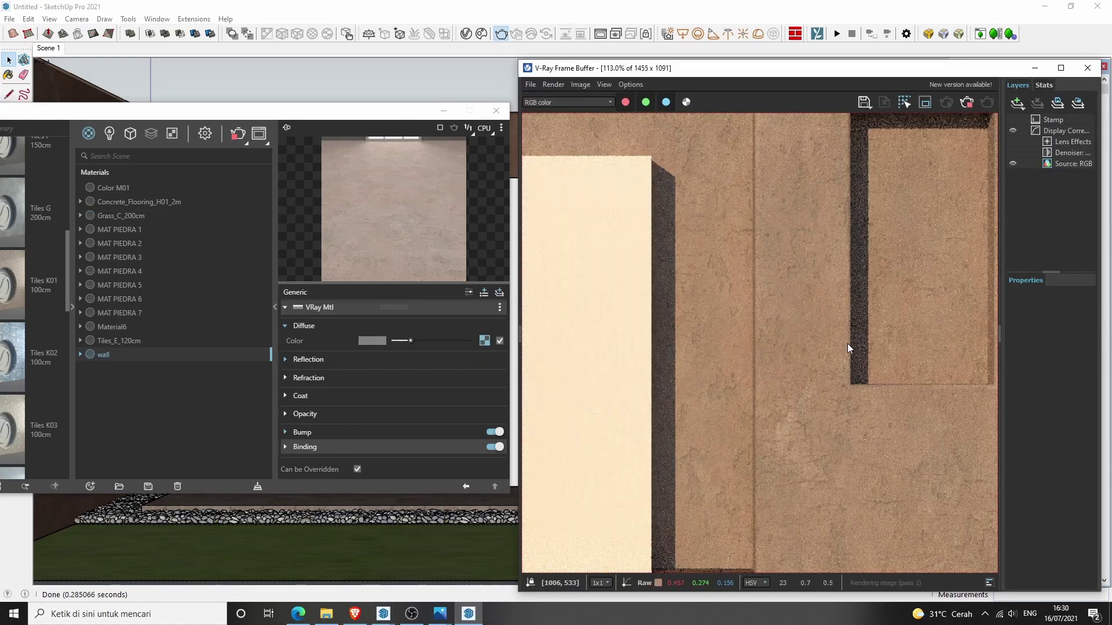
scroll(782, 359, "down", 2)
scroll(845, 326, "up", 2)
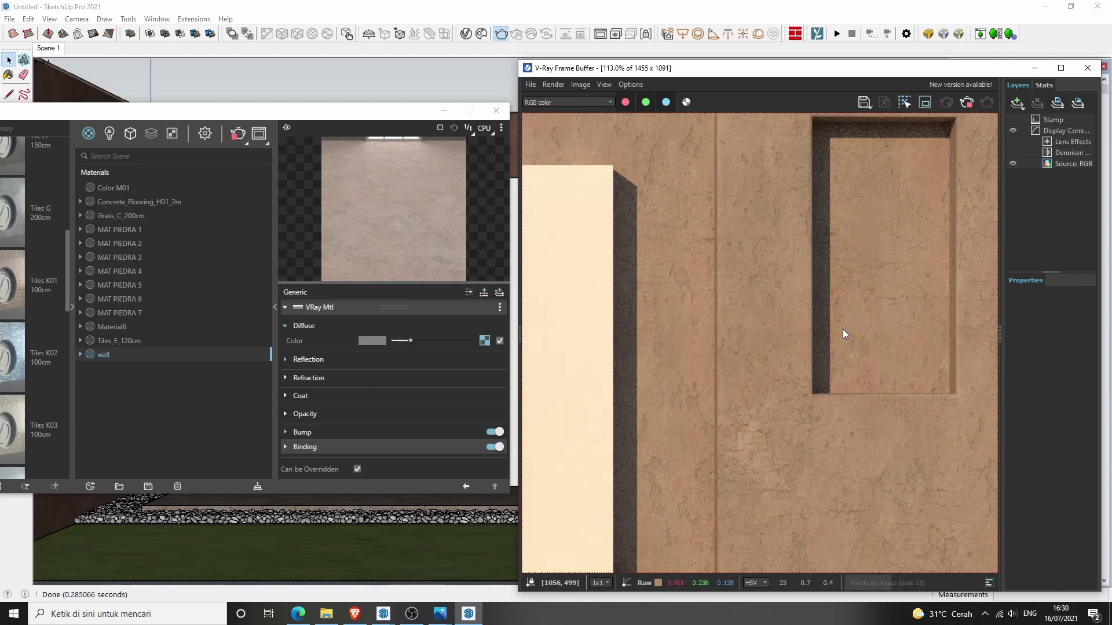
scroll(842, 329, "down", 2)
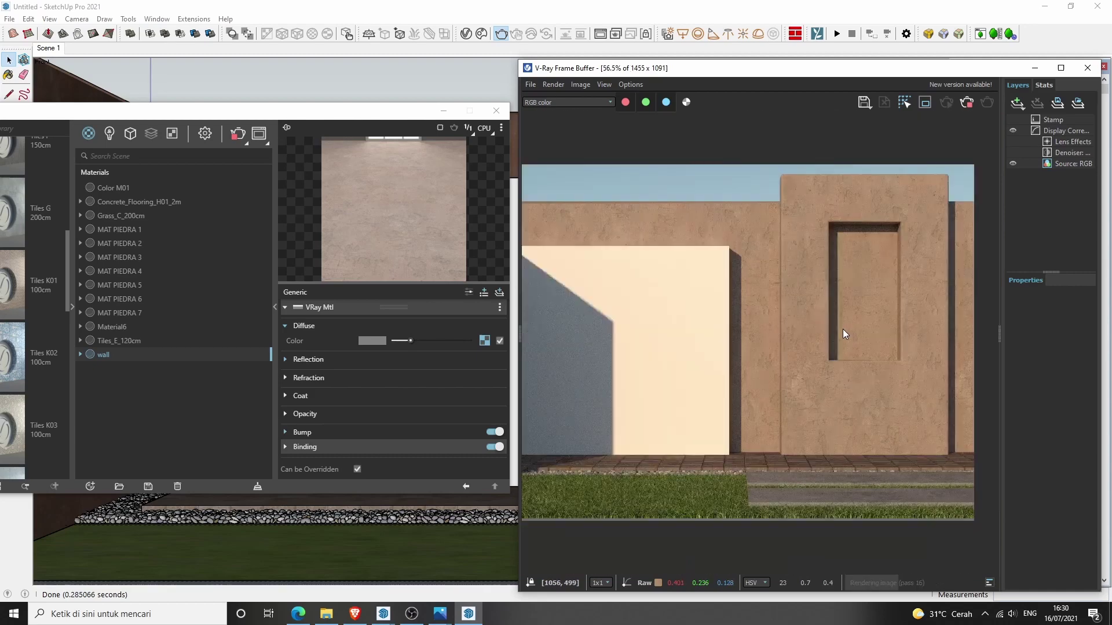
left_click(967, 109)
left_click(496, 110)
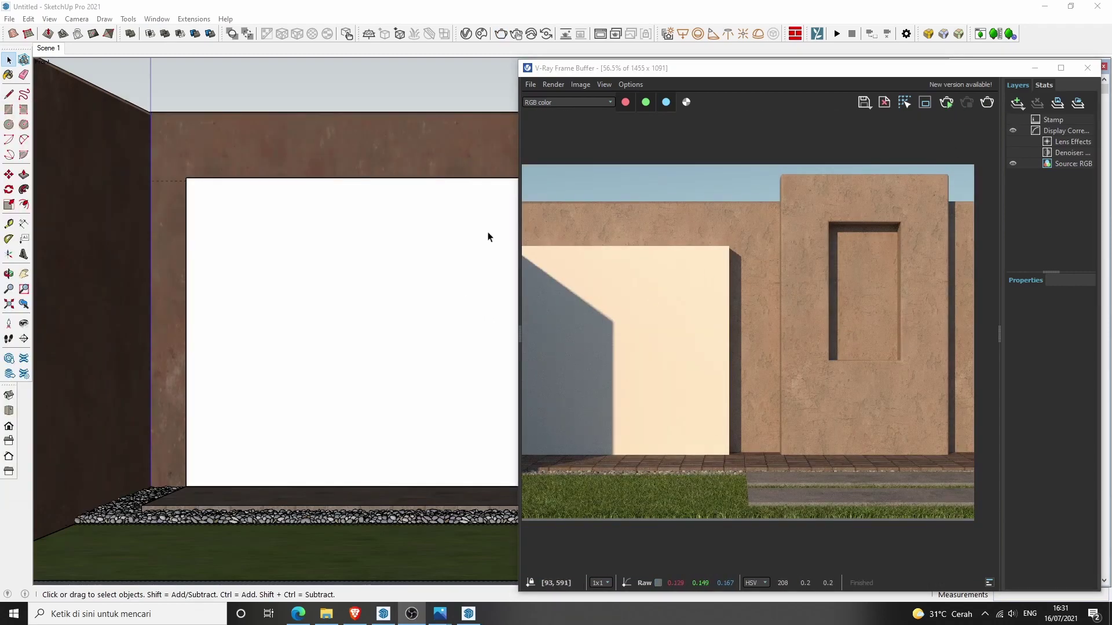
left_click(466, 34)
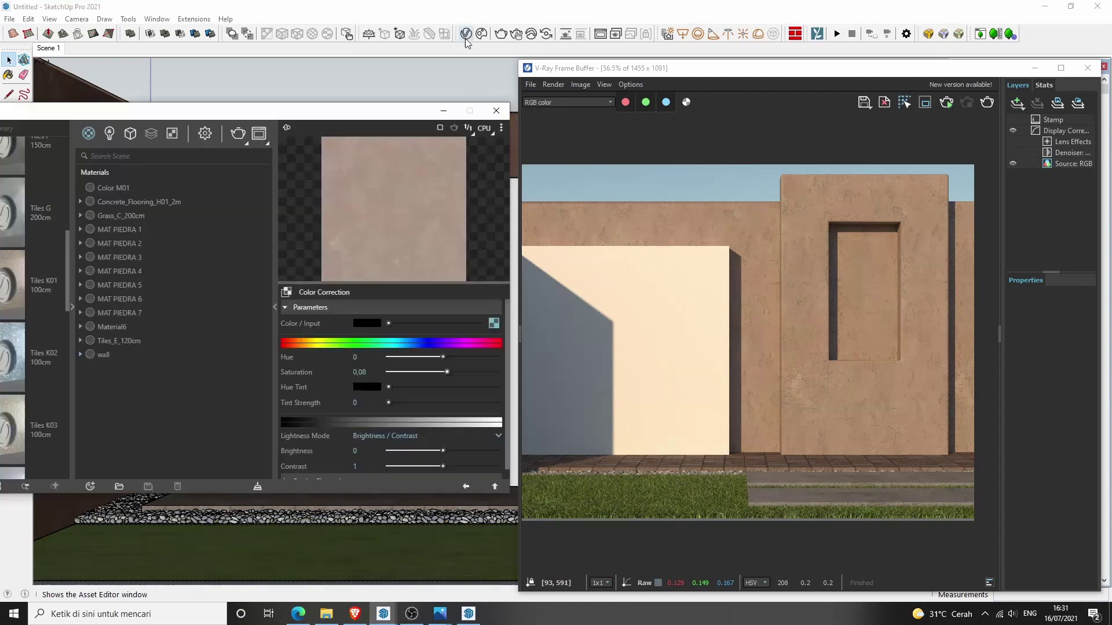
Step: Wrap the wall diffuse in Color Correction with saturation -0,34 and hue 11,9
left_click(493, 486)
left_click(467, 485)
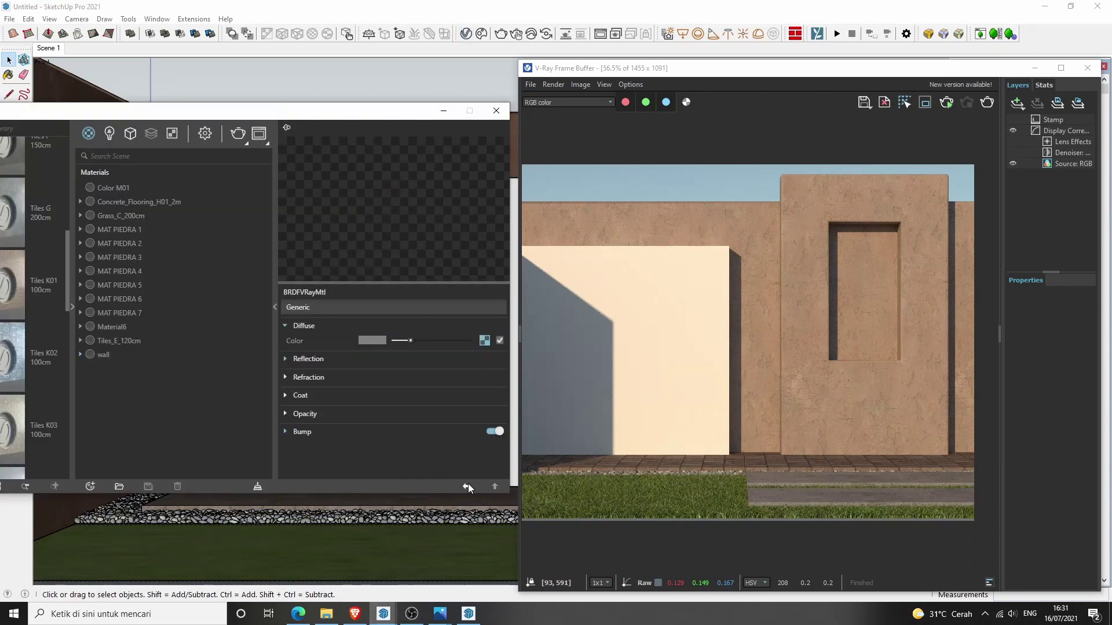
left_click(104, 355)
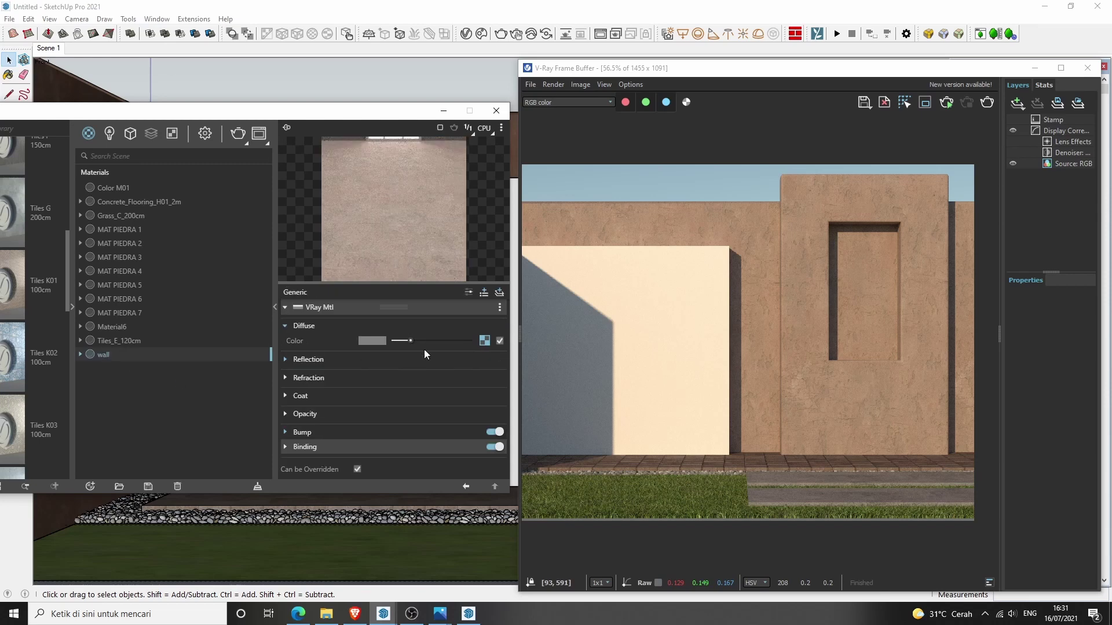
right_click(484, 341)
left_click(412, 217)
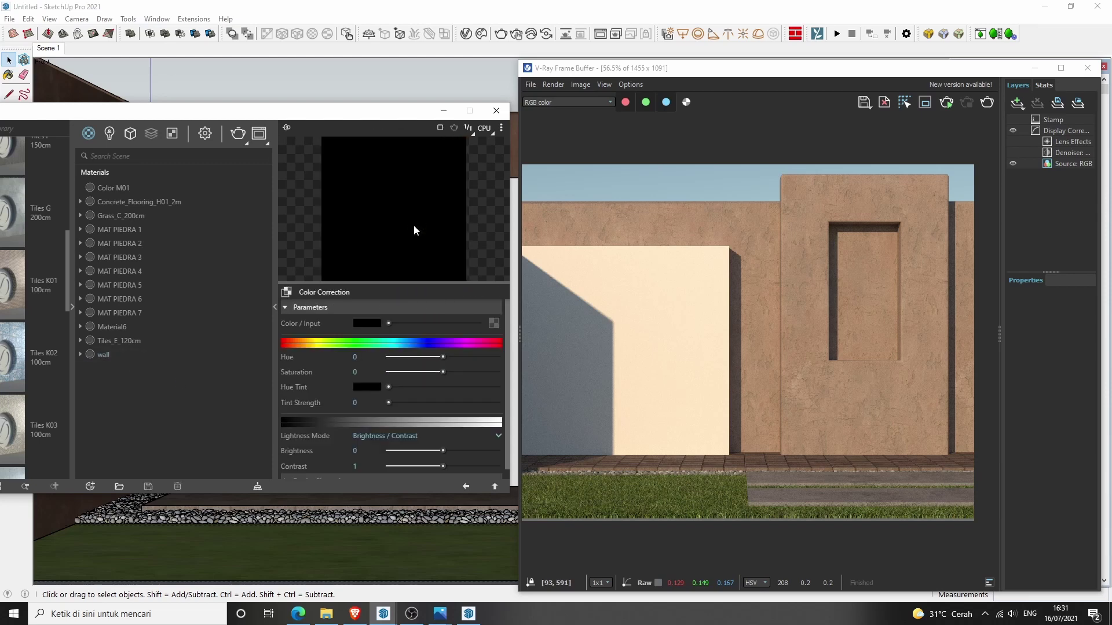
left_click_drag(439, 372, 431, 372)
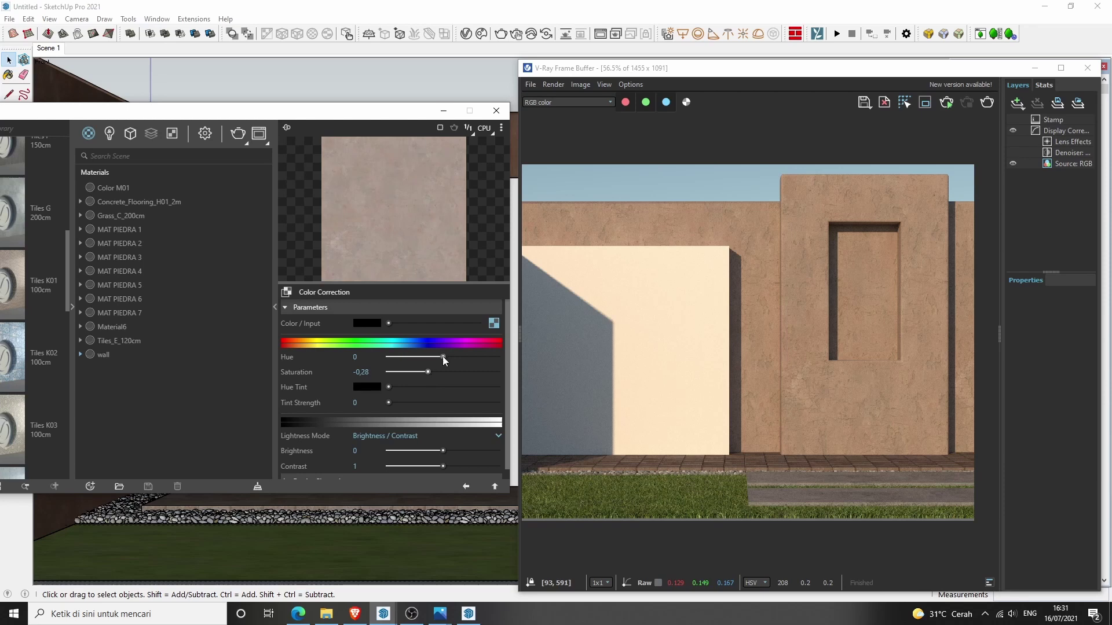
left_click_drag(442, 357, 447, 357)
Step: Set lightness mode to Gain/Gamma/Lift with gamma 1,11
left_click(436, 439)
left_click(412, 465)
left_click_drag(406, 494, 401, 561)
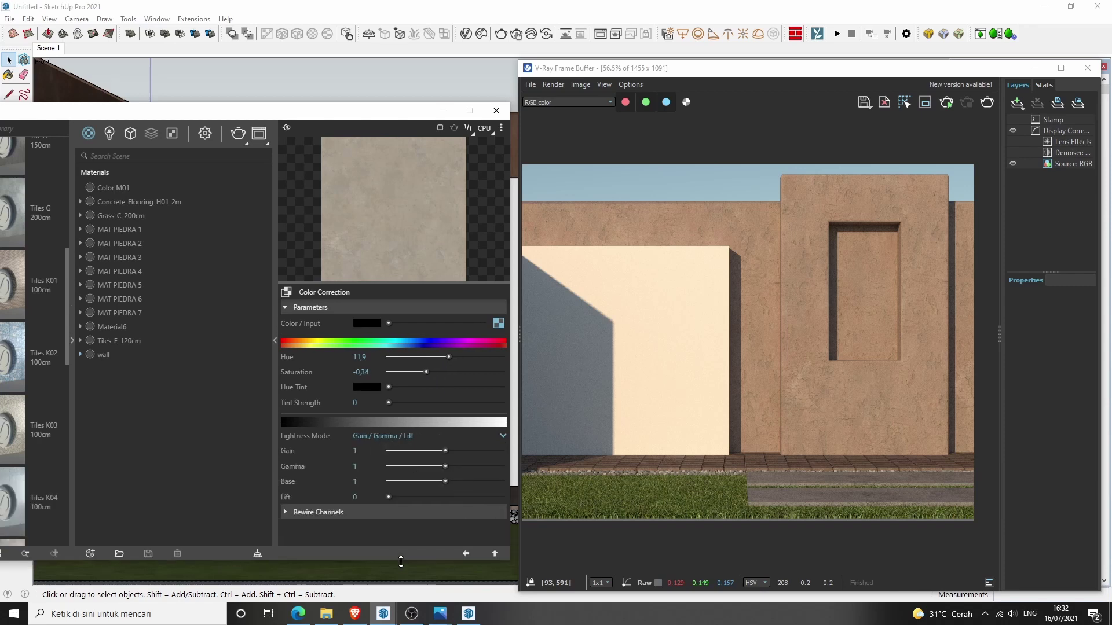
left_click_drag(446, 468, 452, 466)
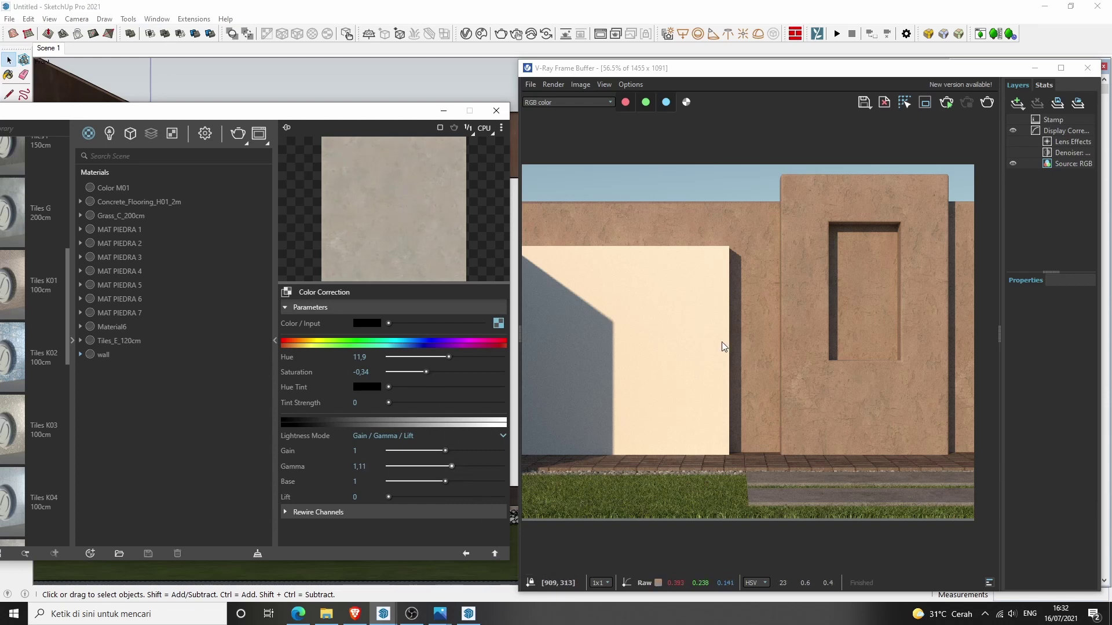
left_click(494, 554)
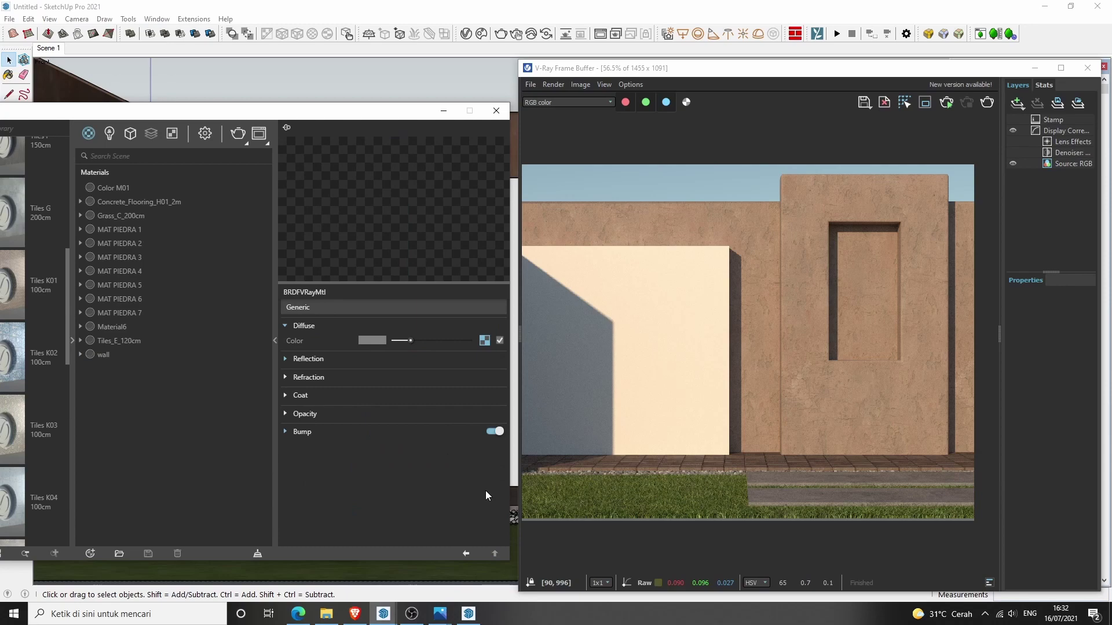
left_click(119, 355)
Step: Re-render the scene and zoom in and out to check the adjusted wall
left_click(936, 113)
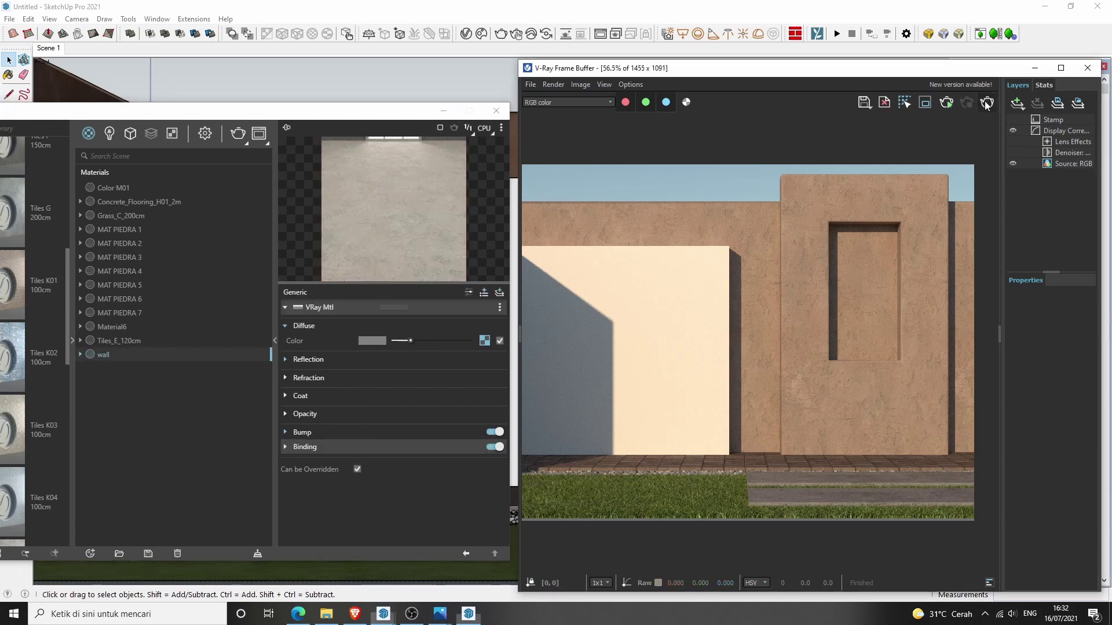
scroll(842, 254, "up", 2)
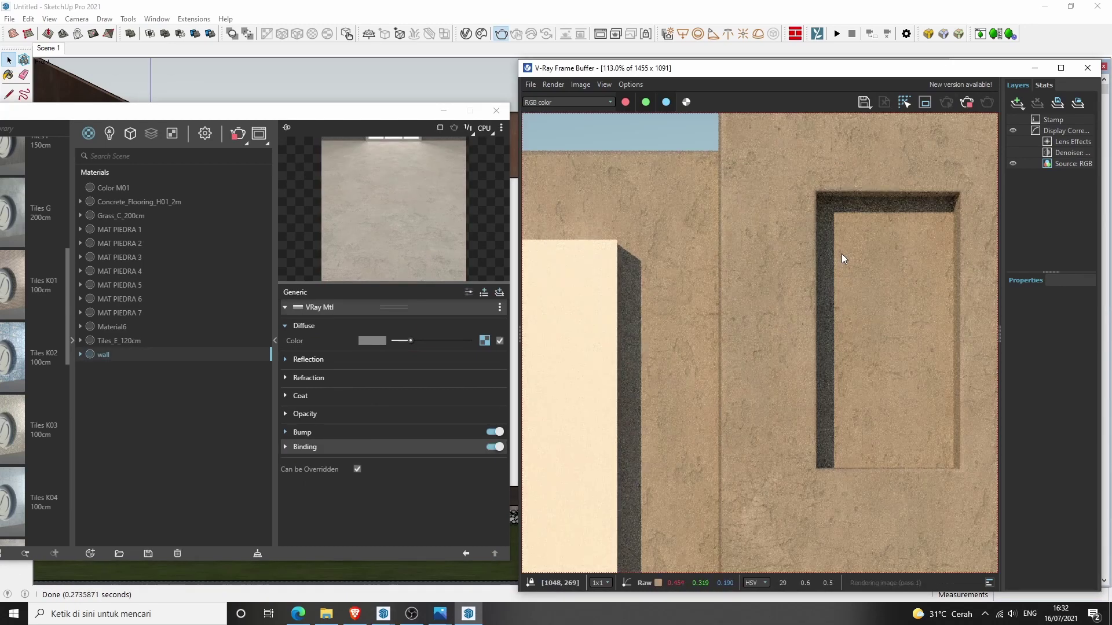
scroll(842, 254, "down", 2)
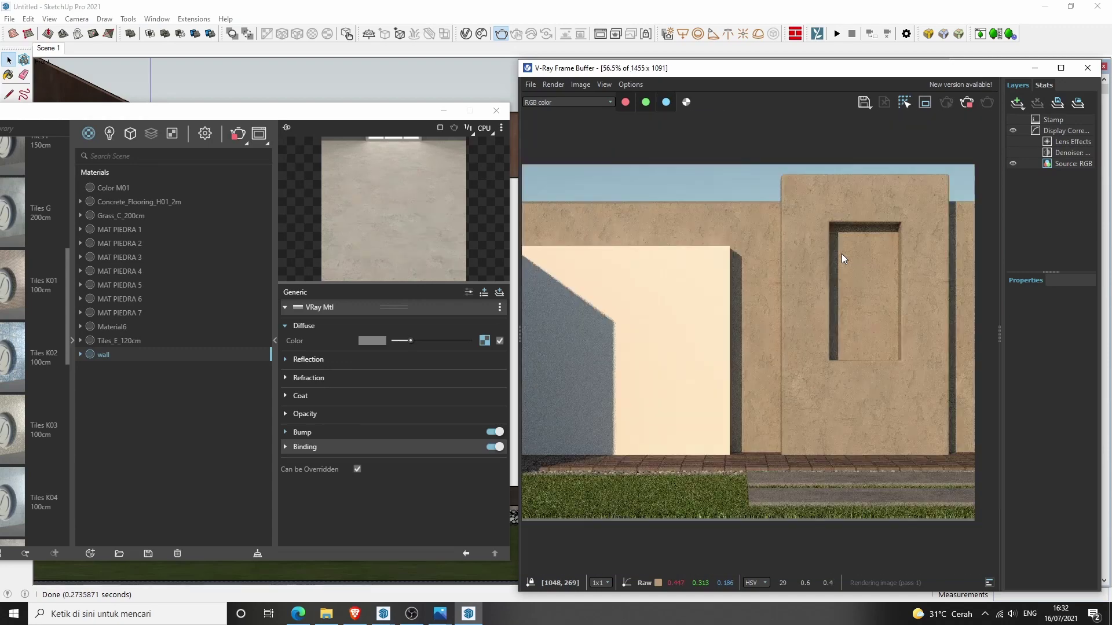
Step: Add a colour correction to the wall's diffuse texture: contrast about 1,17, raised gain and gamma, shifted hue
left_click(484, 341)
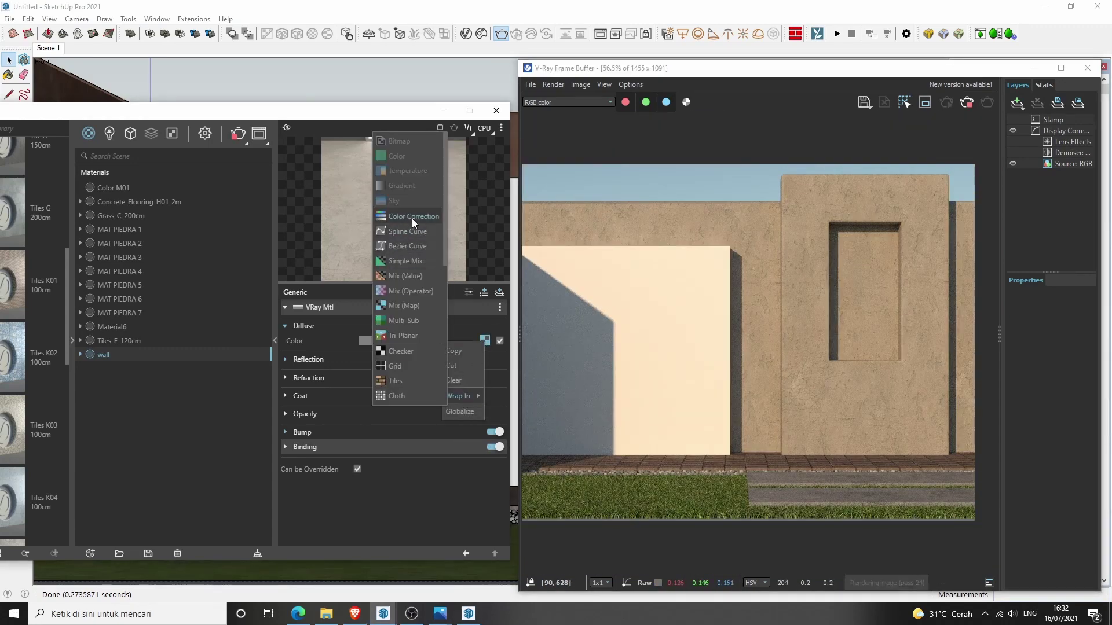
left_click(412, 218)
left_click_drag(444, 466, 456, 466)
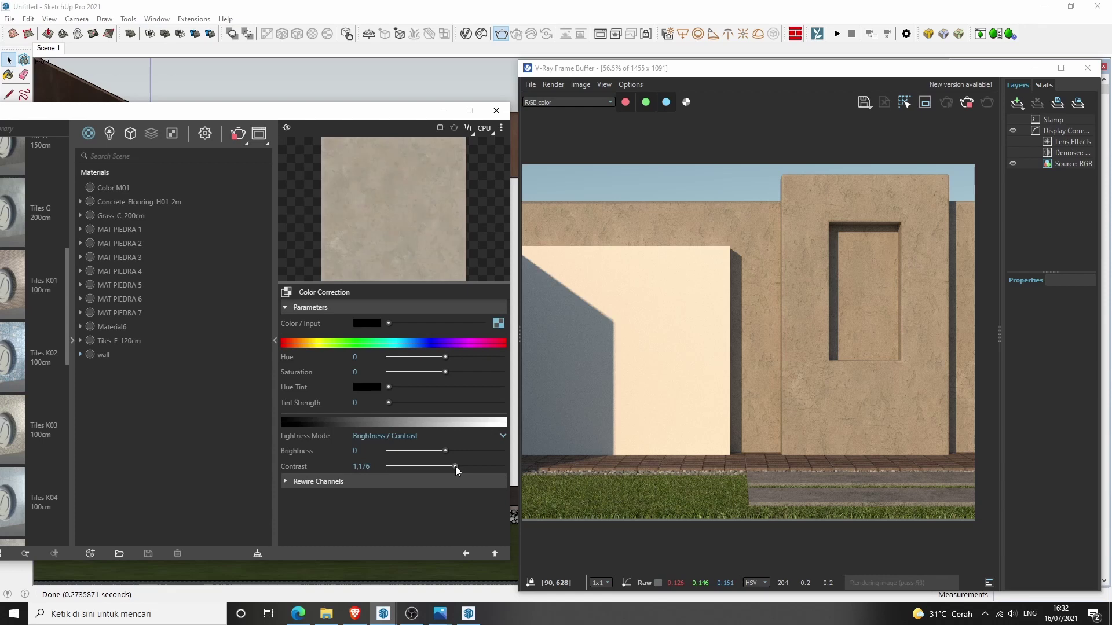
left_click(445, 439)
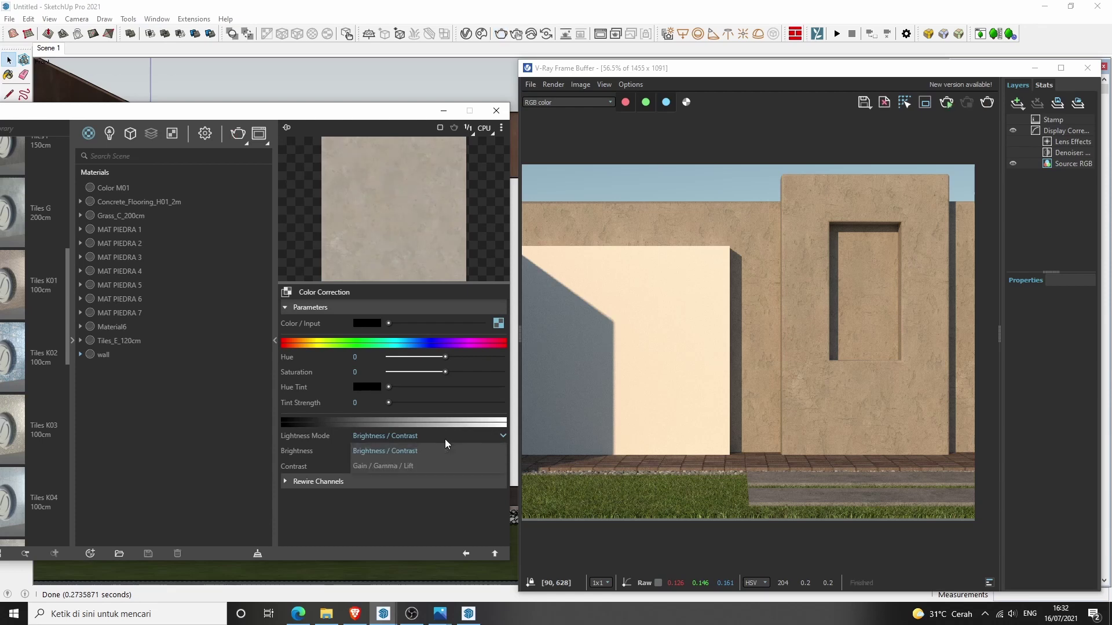
left_click(440, 463)
mouse_move(440, 463)
left_mouse_down()
mouse_move(466, 466)
mouse_move(453, 451)
left_mouse_up()
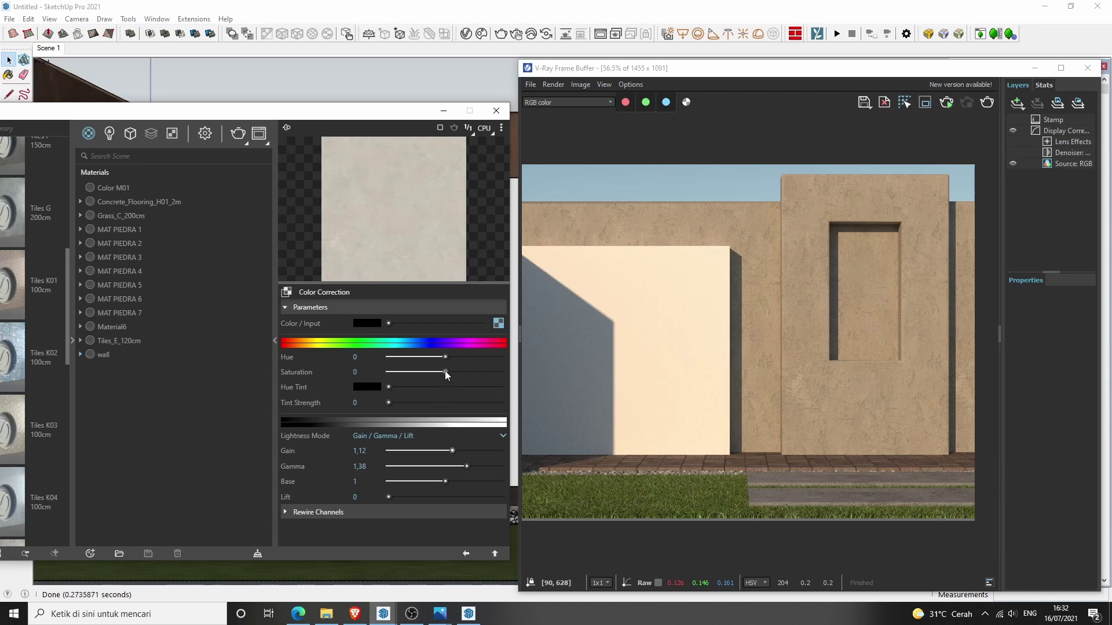
left_click_drag(446, 357, 444, 372)
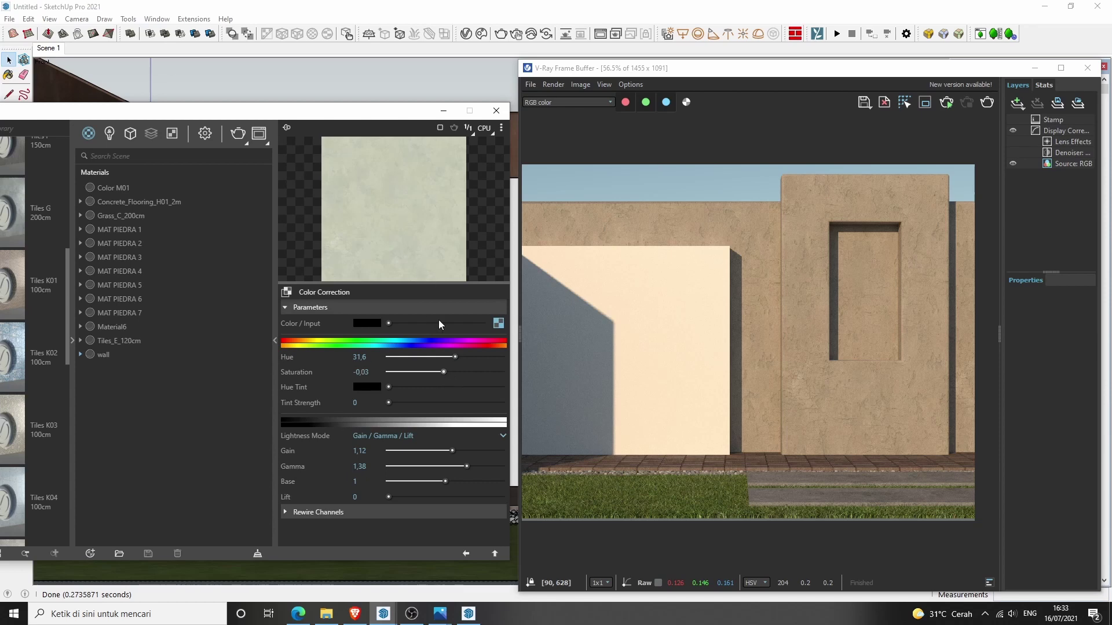
Step: Start an Interactive Render of the wall material and zoom in and out to inspect it
left_click(495, 554)
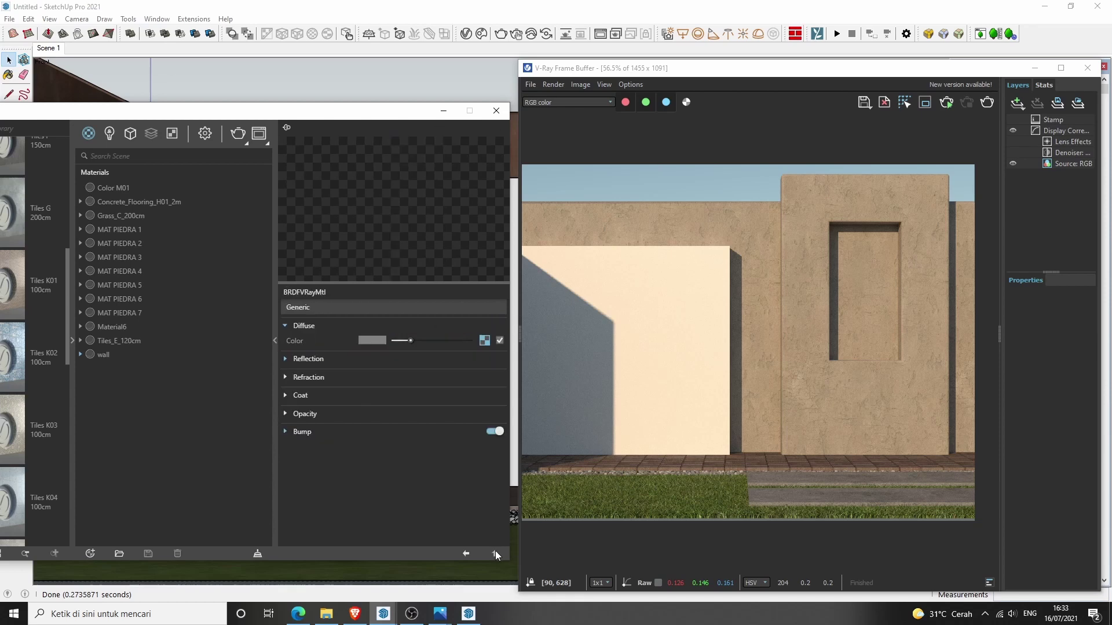
left_click(114, 354)
left_click(966, 103)
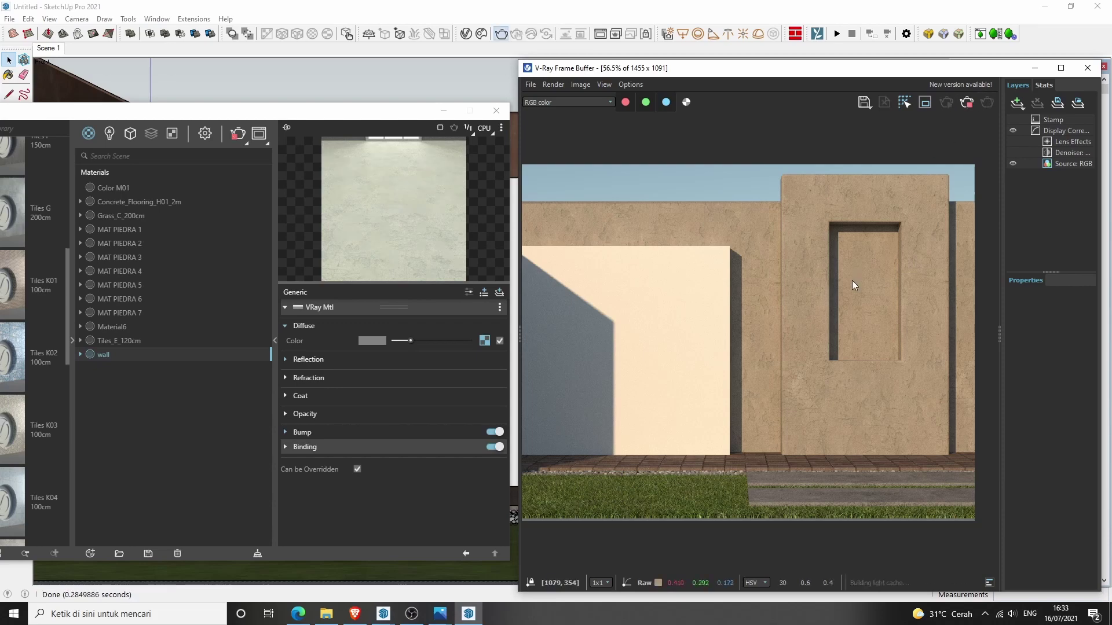
scroll(843, 307, "up", 2)
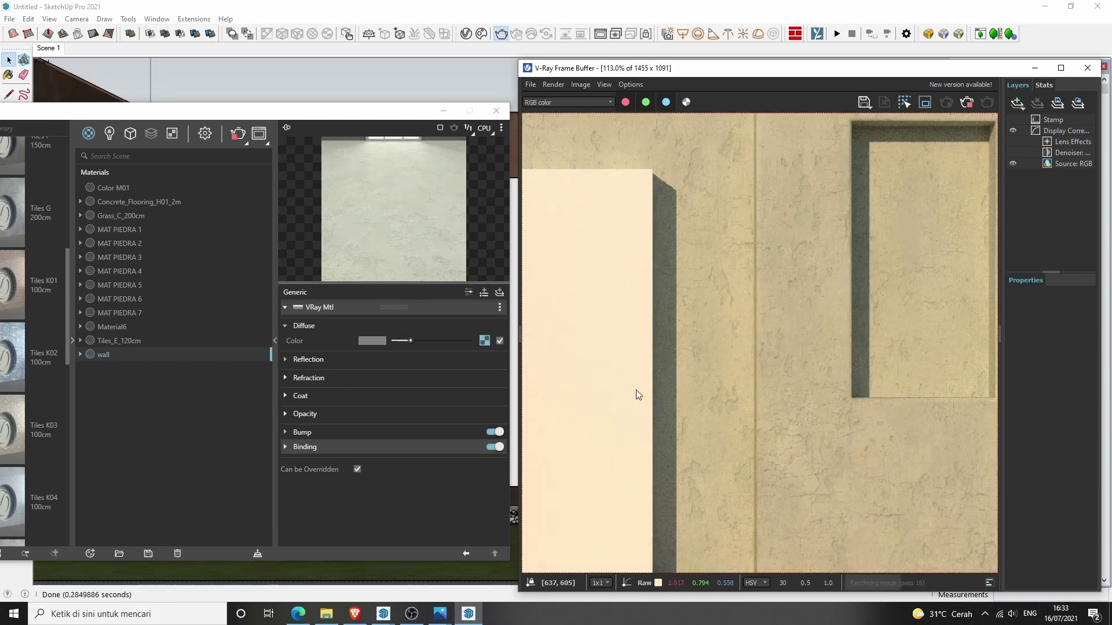
scroll(758, 336, "down", 2)
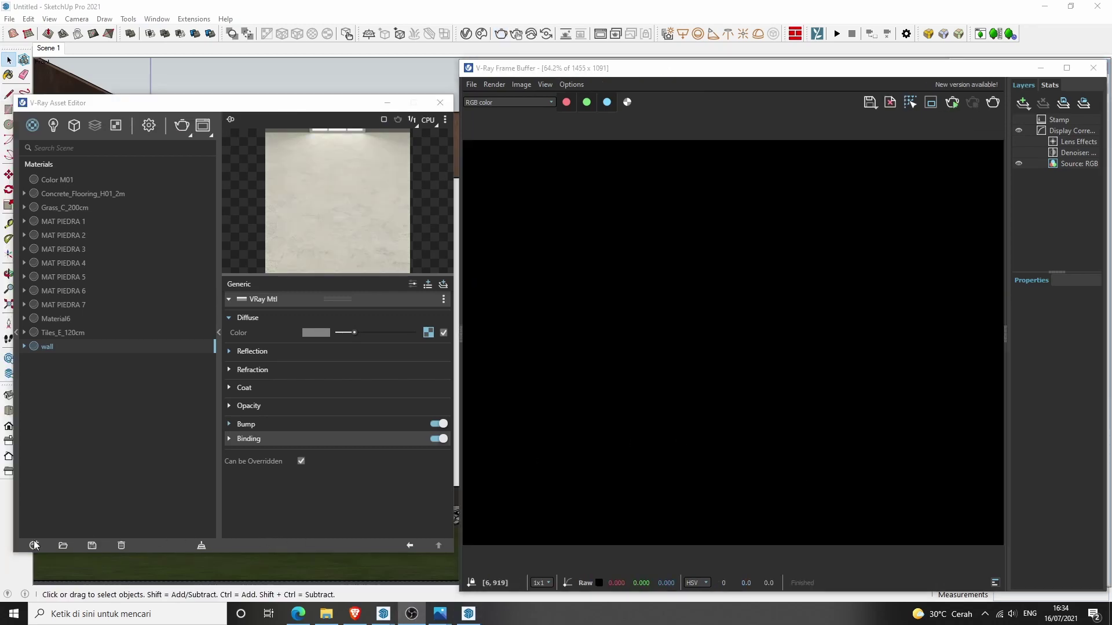
Step: Create a Generic material with the tile albedo image as its diffuse bitmap
left_click(33, 546)
left_click(141, 349)
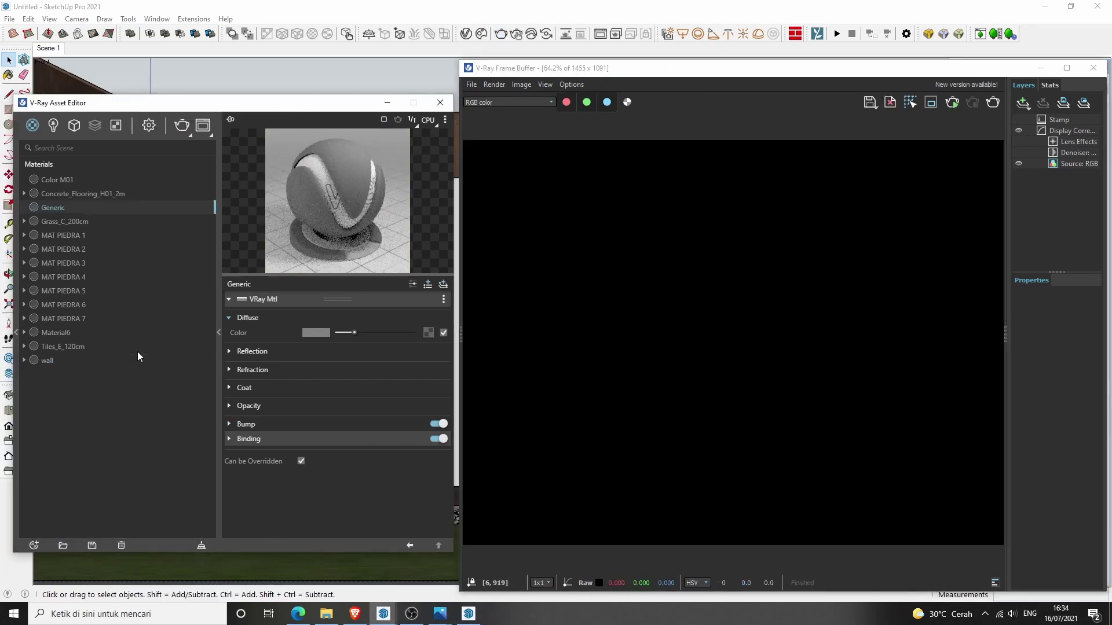
left_click(1097, 71)
left_click(428, 335)
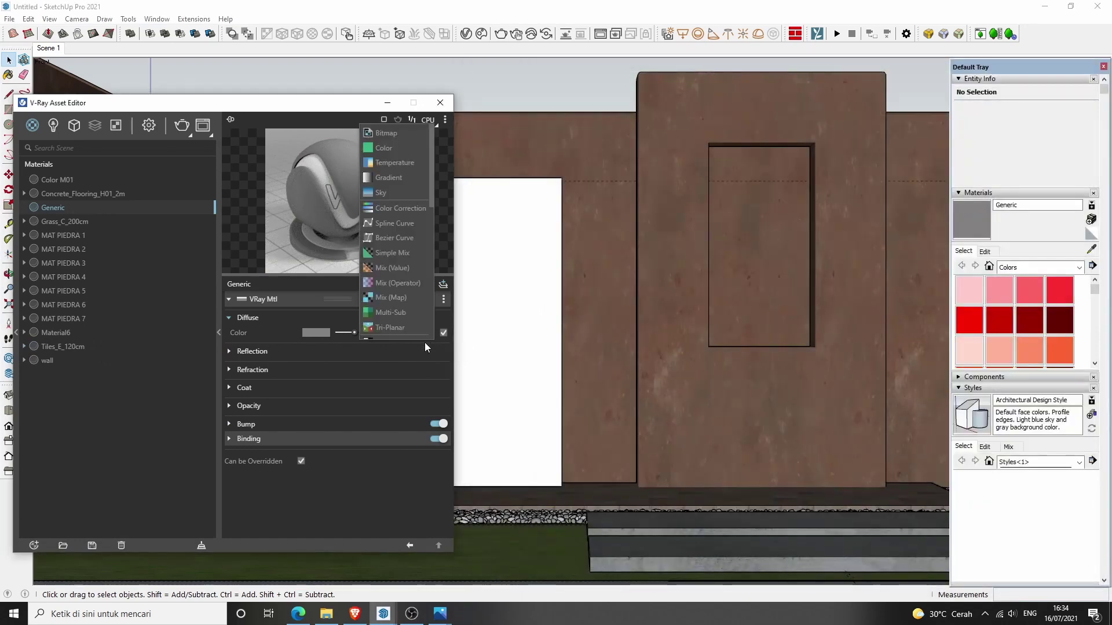
left_click(387, 140)
left_click(151, 102)
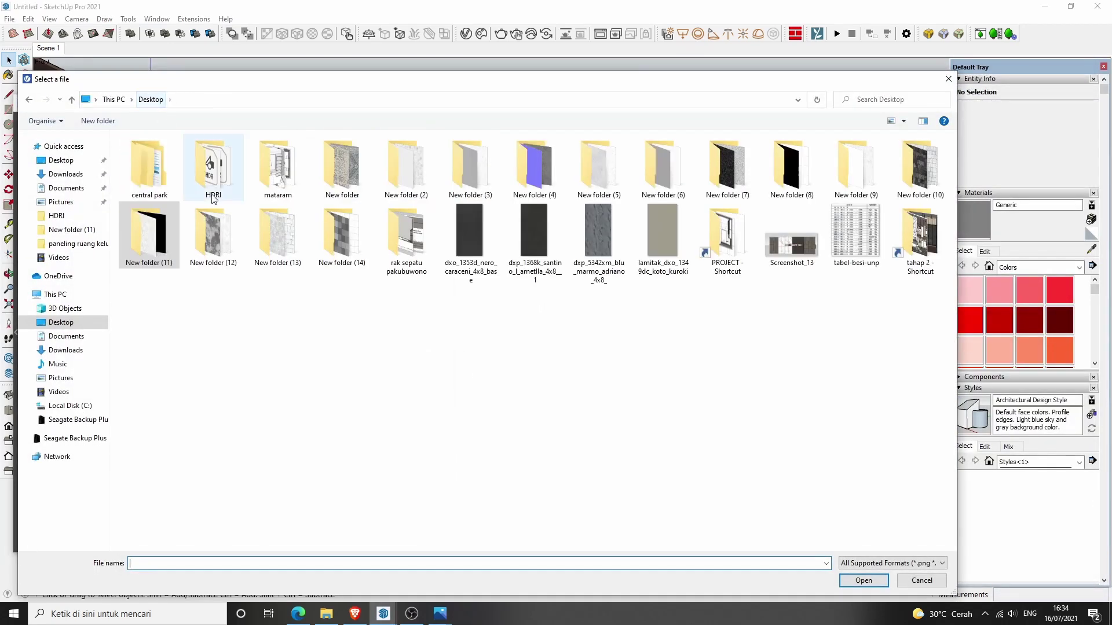
double_click(343, 243)
left_click(149, 162)
key("Return")
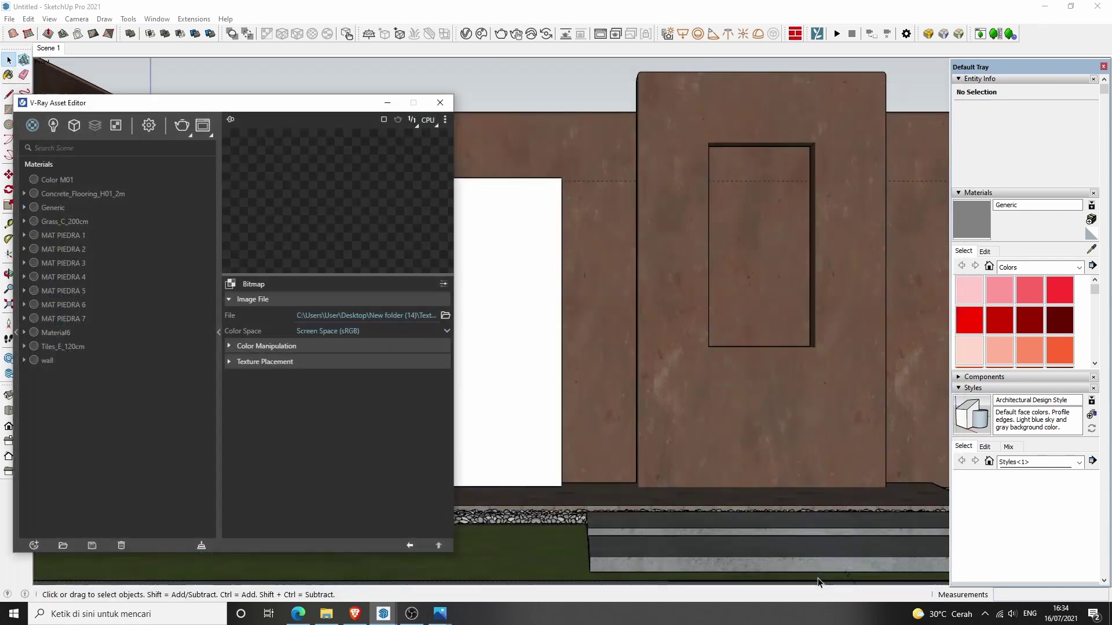
Step: Keep the albedo texture in sRGB colour space after briefly trying linear
left_click(356, 329)
left_click(349, 368)
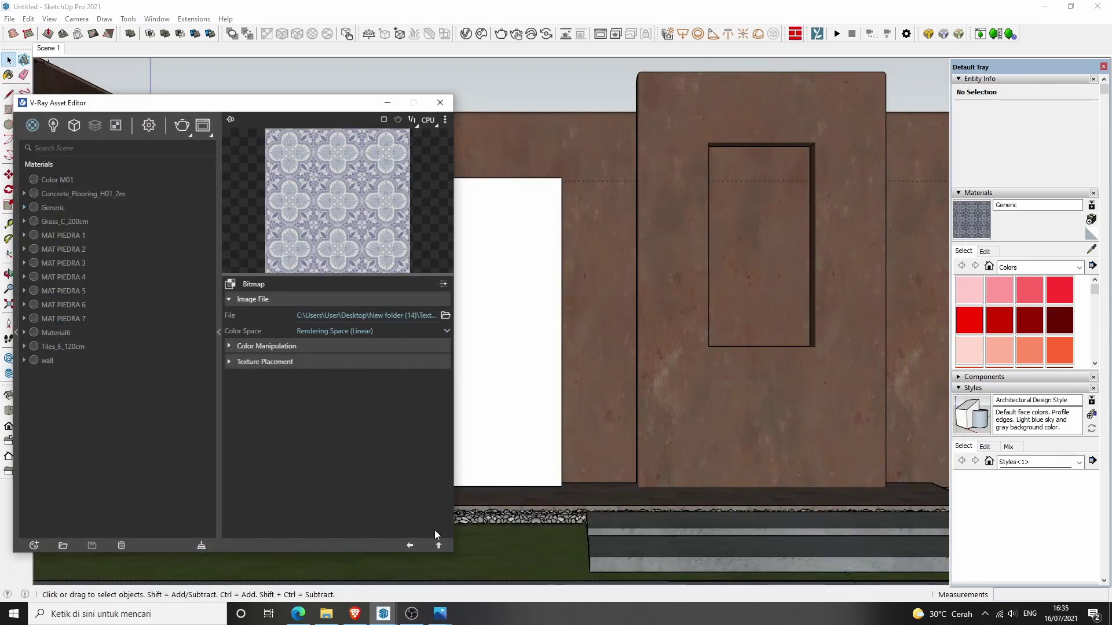
left_click(439, 545)
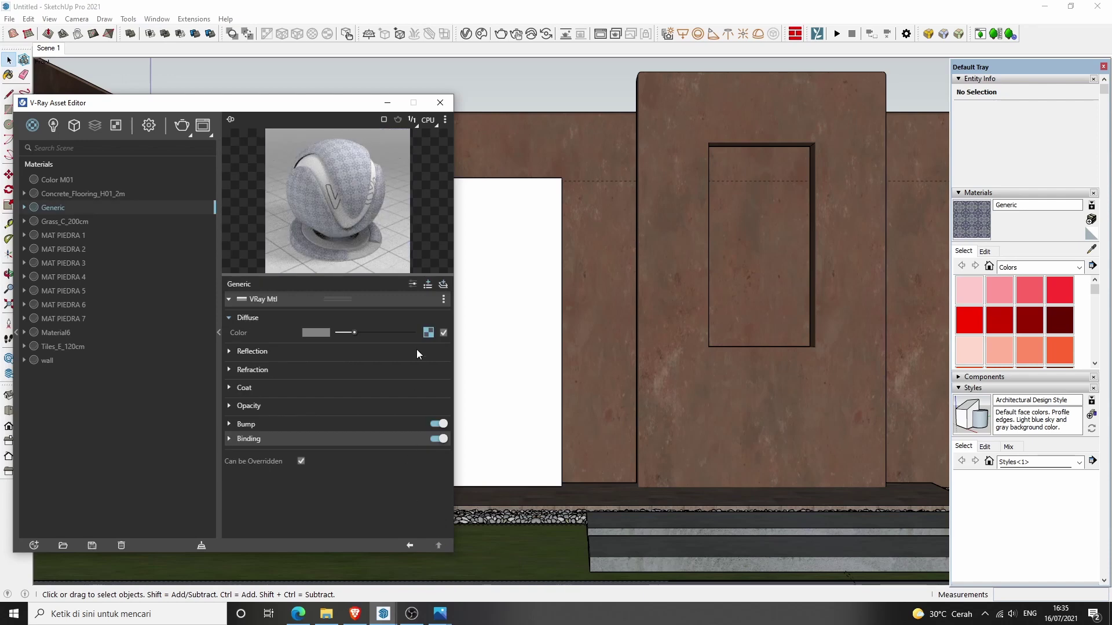
left_click(428, 332)
left_click(364, 331)
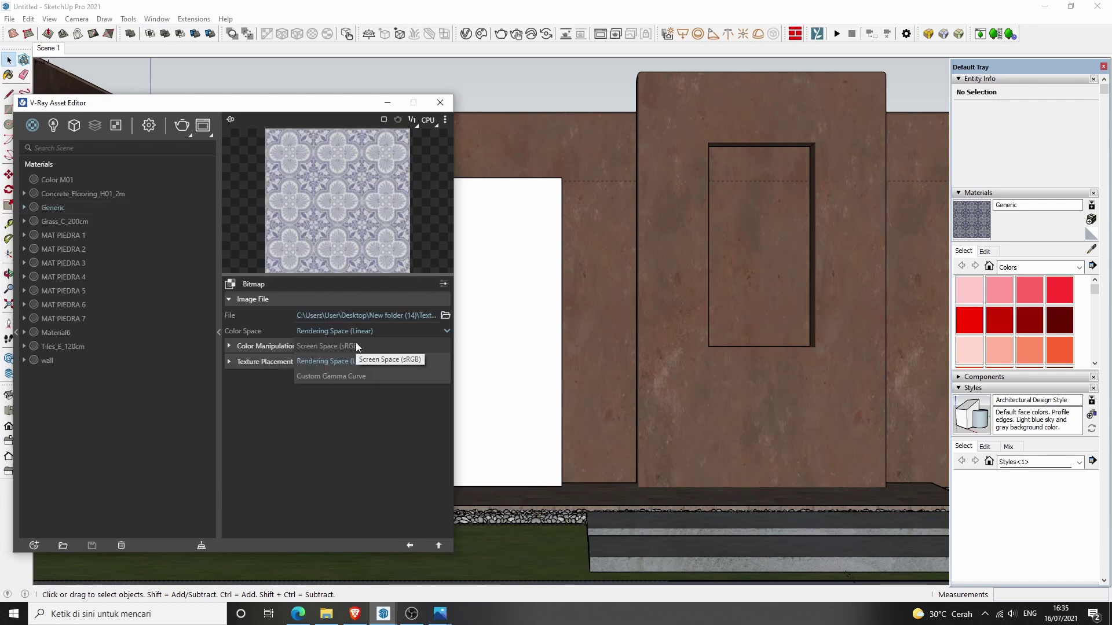
left_click(439, 546)
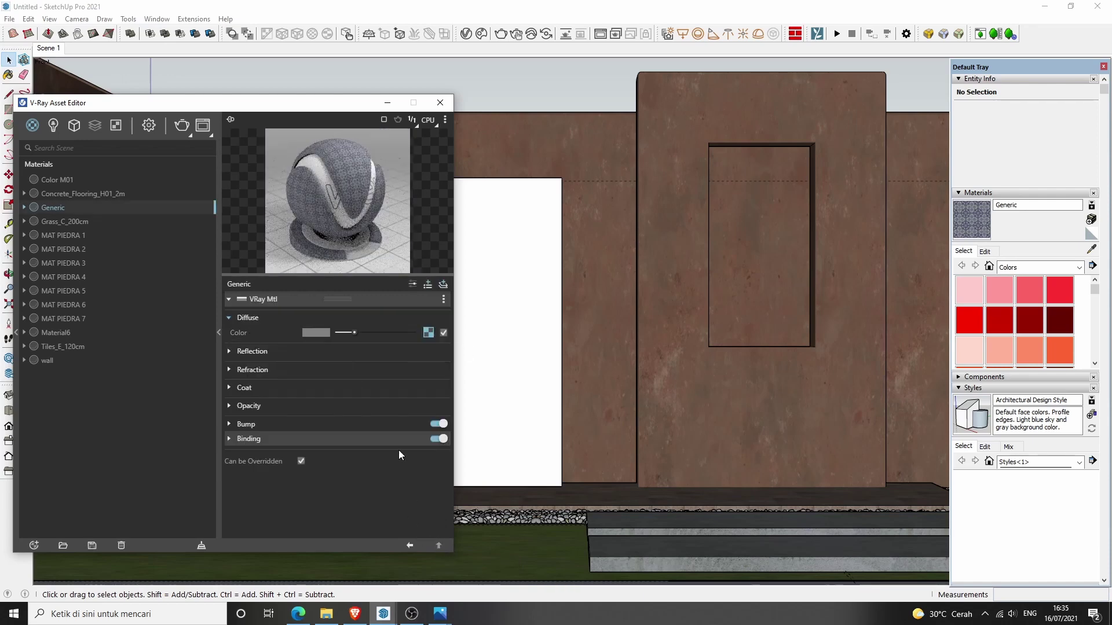
Step: Make the diffuse a Mix (Operator) with the AO map as Texture B, using Add (A+B)
left_click(427, 336)
left_click(357, 286)
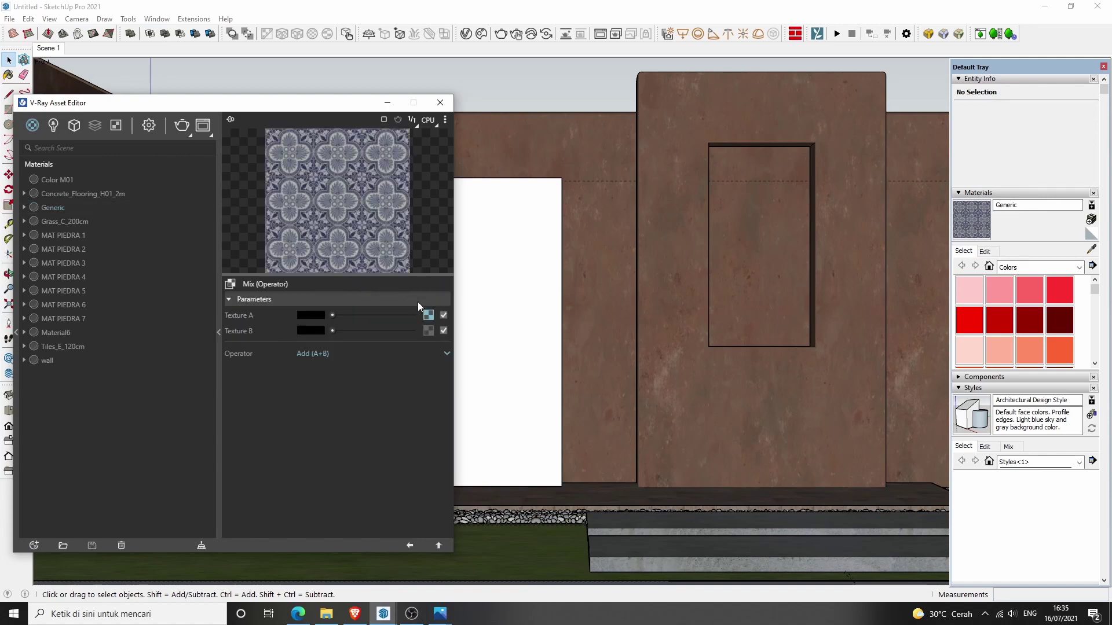
left_click(429, 331)
left_click(394, 349)
left_click(237, 208)
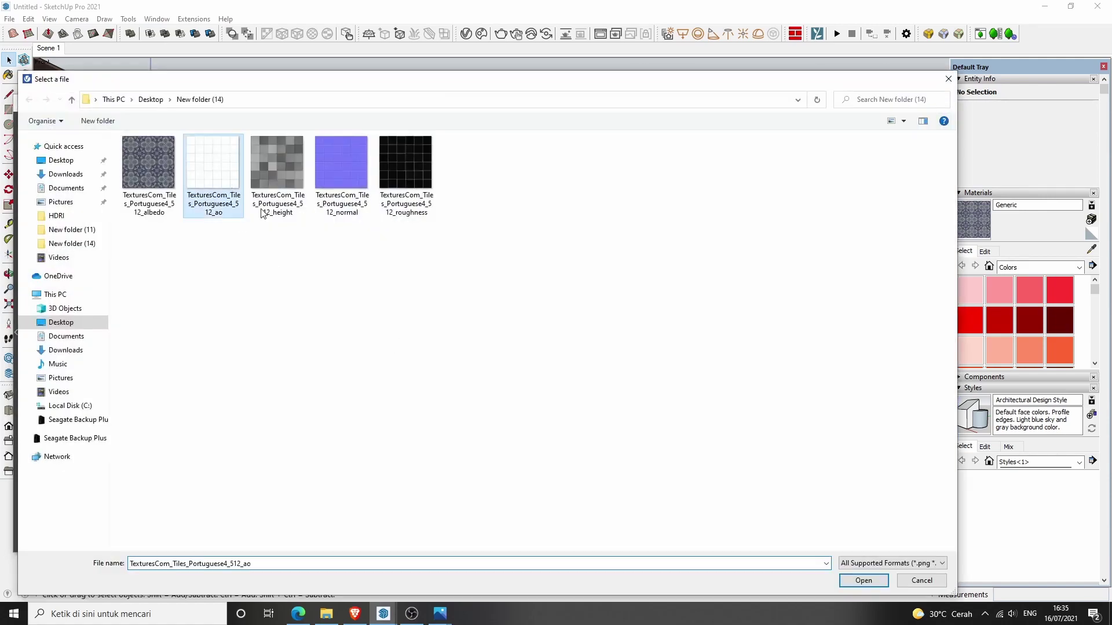
left_click(864, 580)
left_click(380, 331)
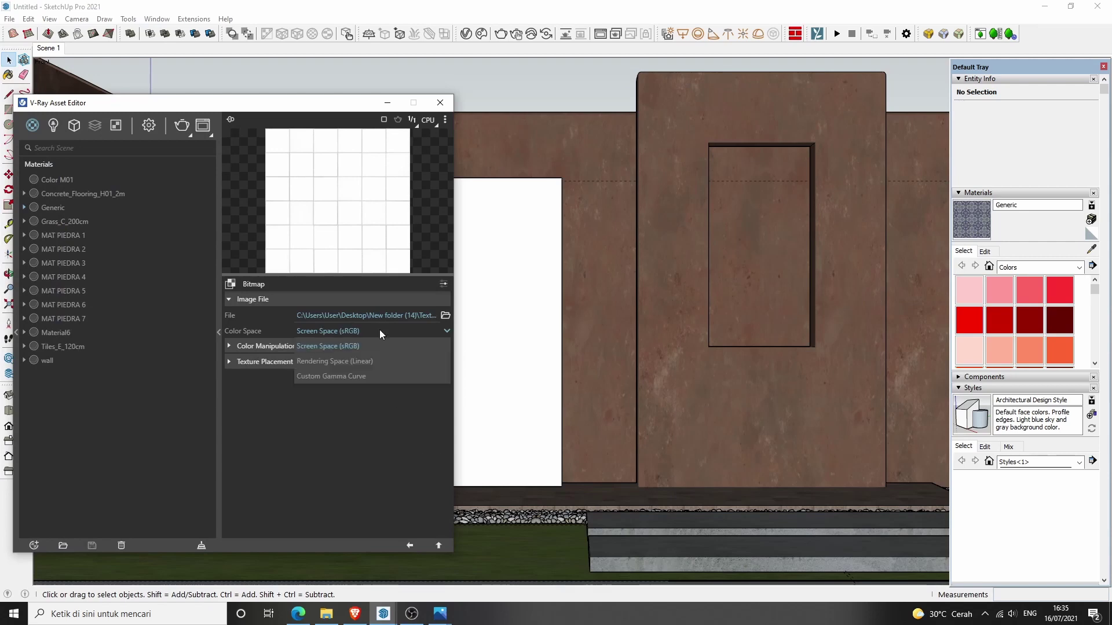
left_click(348, 377)
left_click(439, 545)
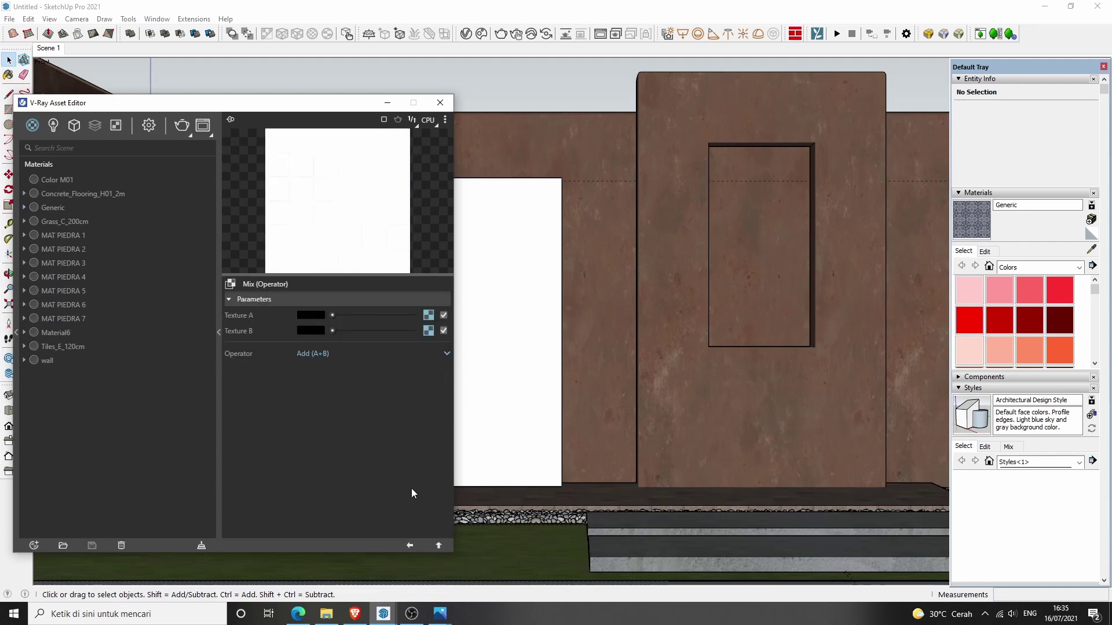
left_click(324, 354)
left_click(320, 412)
left_click(438, 544)
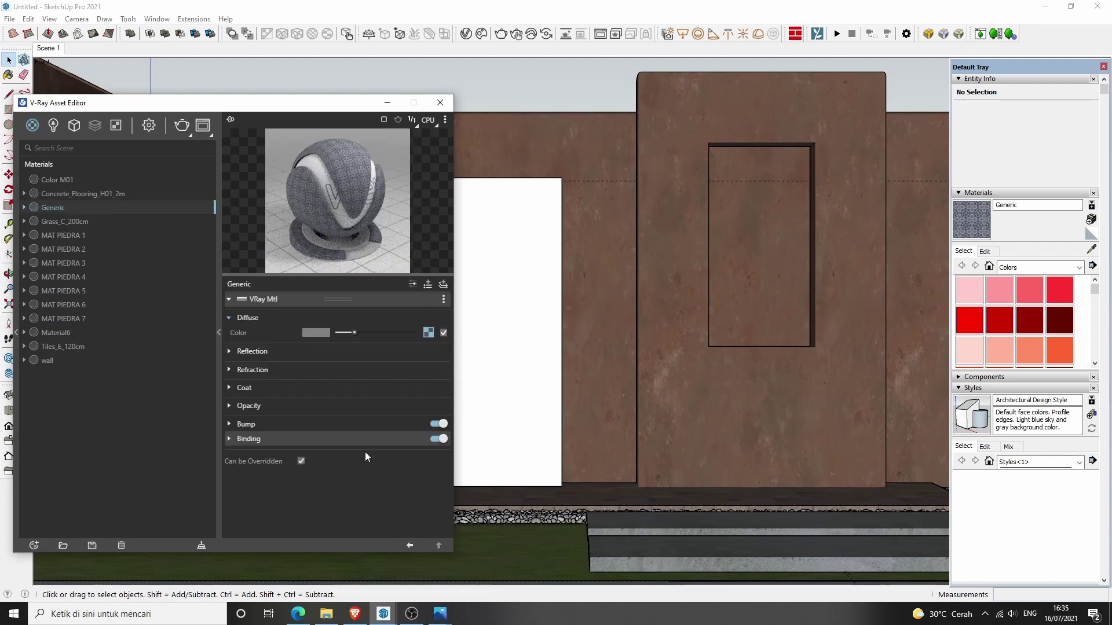
Step: Set reflection to white with the roughness map on glossiness and surface control Use Roughness
left_click(352, 350)
left_click_drag(377, 370, 410, 376)
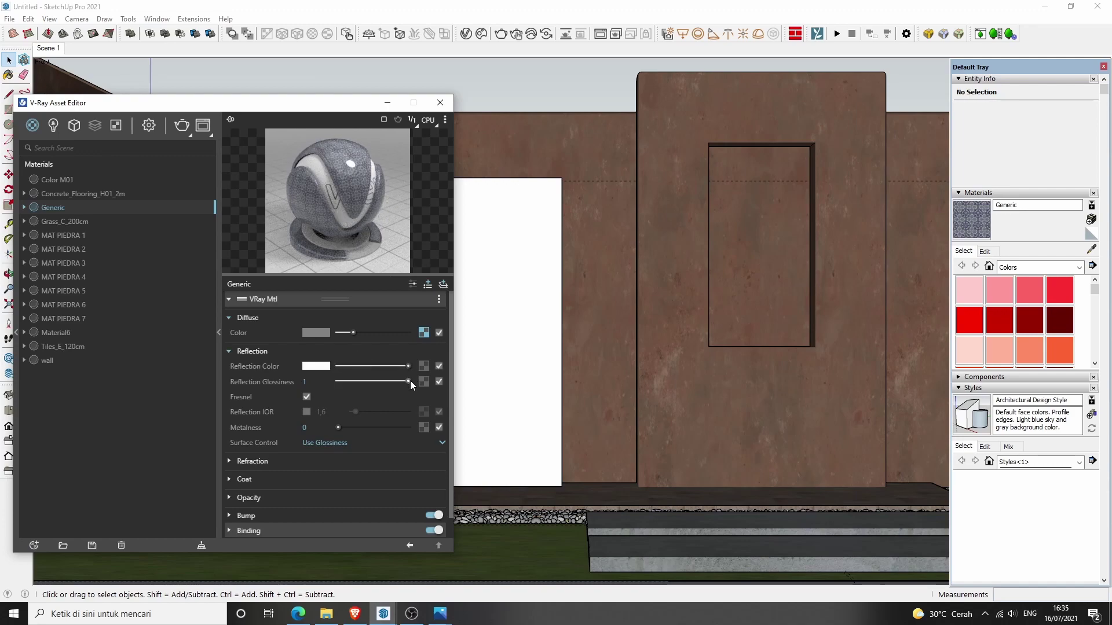
left_click(423, 366)
left_click(390, 133)
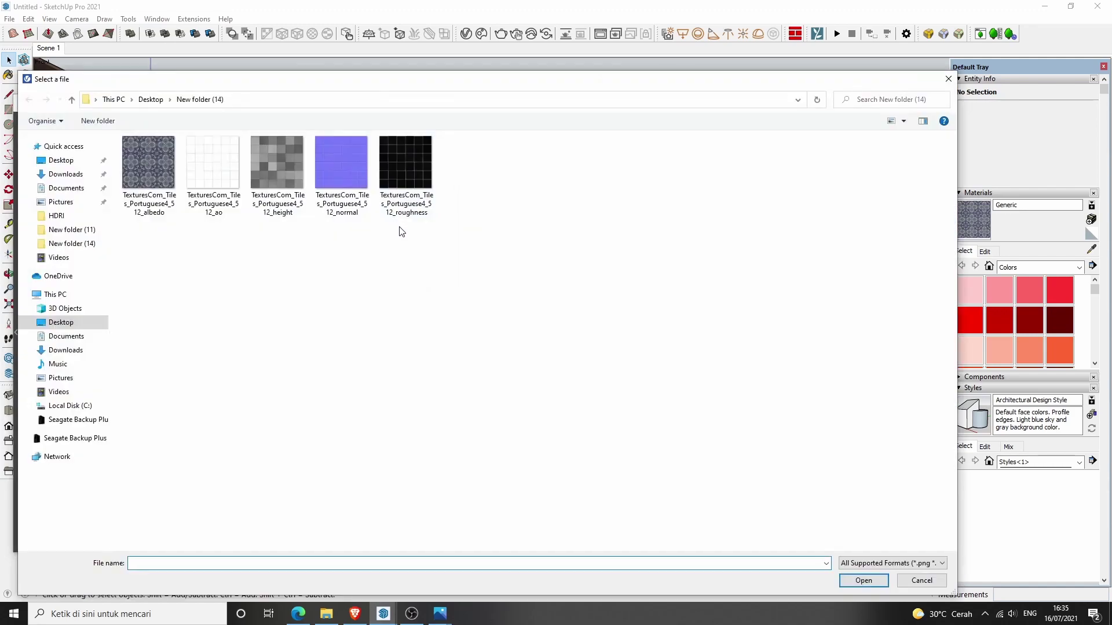
left_click(405, 168)
left_click(871, 579)
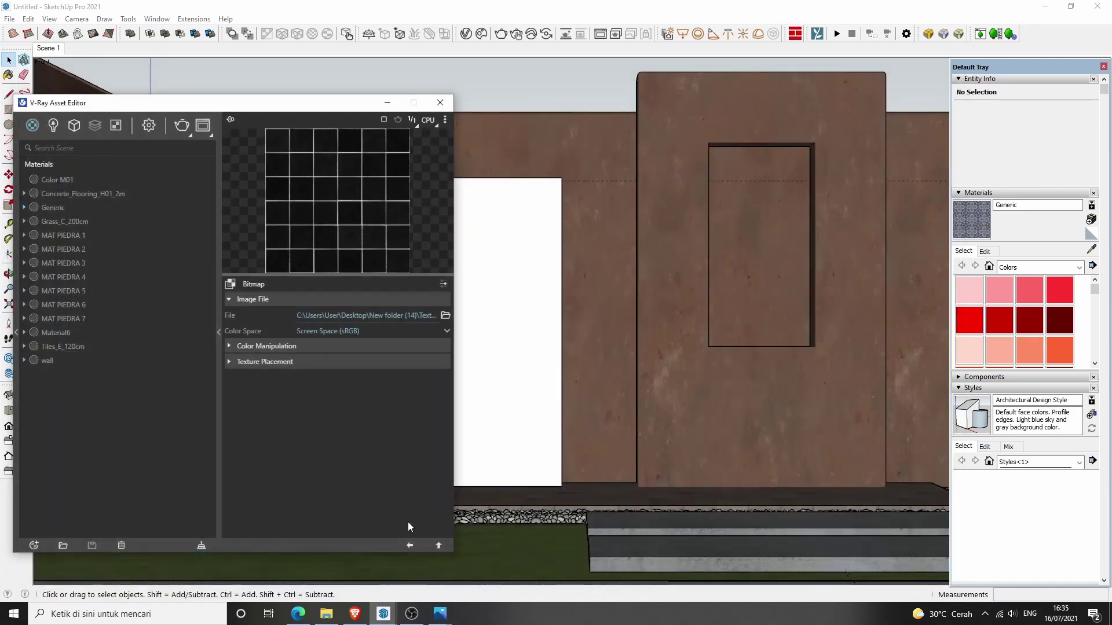
left_click(439, 544)
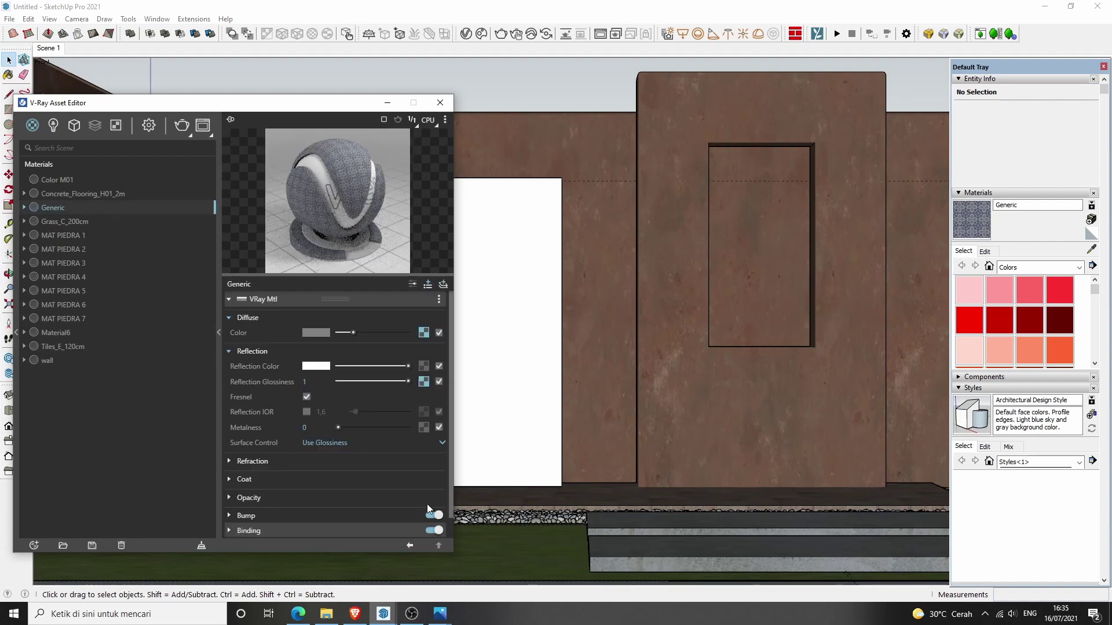
left_click(357, 441)
left_click(349, 470)
Step: Load the tile normal map into Bump and set the bump mode to Normal Map
scroll(369, 464, "down", 1)
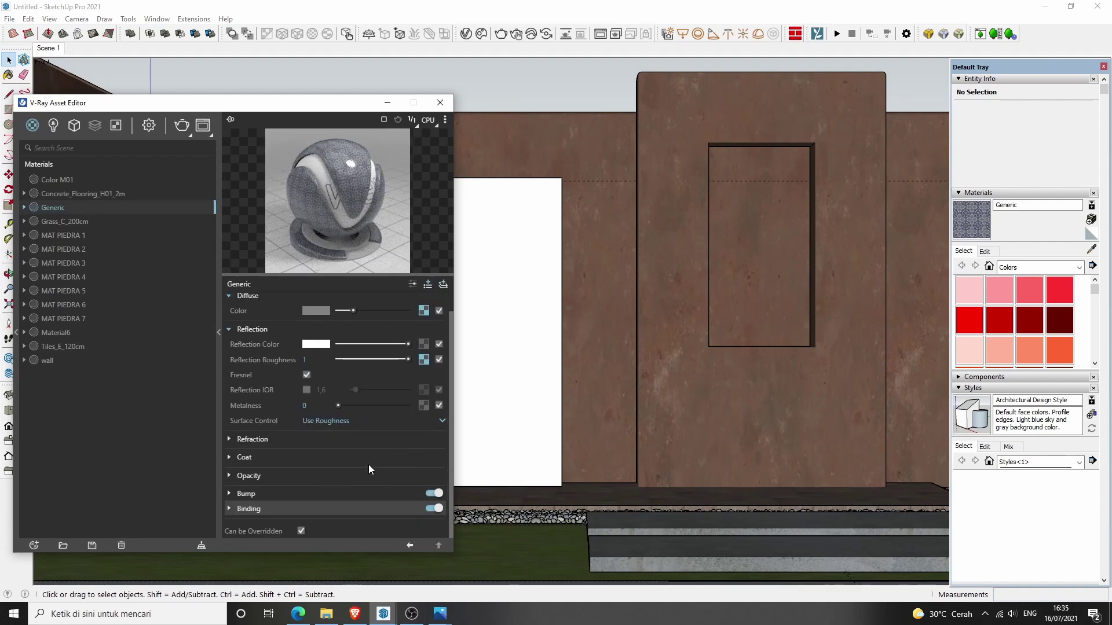
left_click(363, 494)
left_click(423, 509)
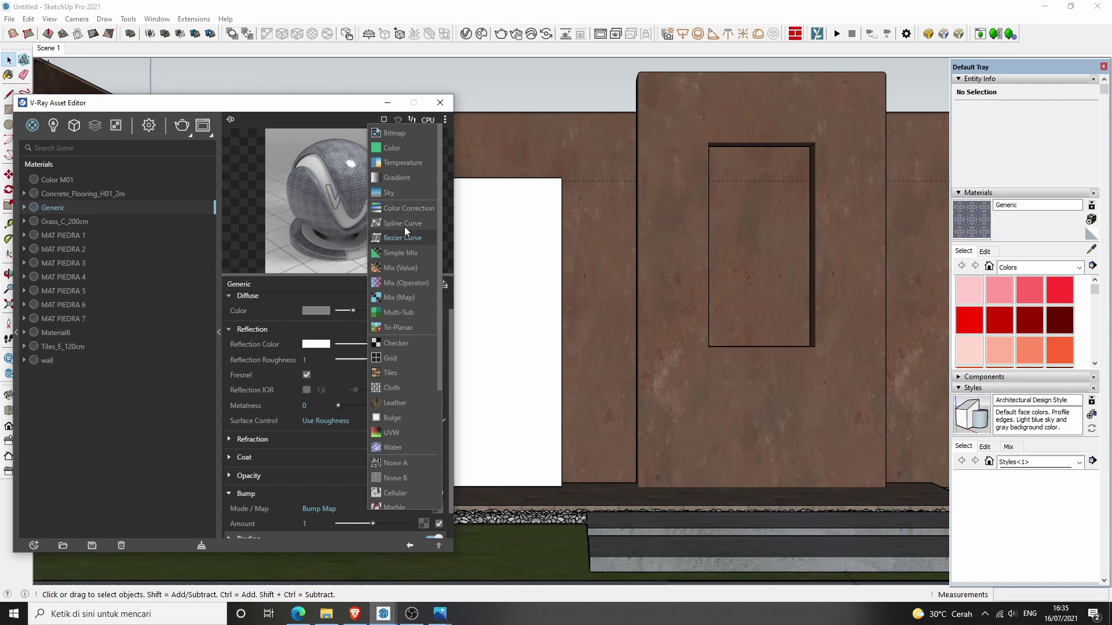
left_click(405, 134)
left_click(346, 178)
left_click(863, 579)
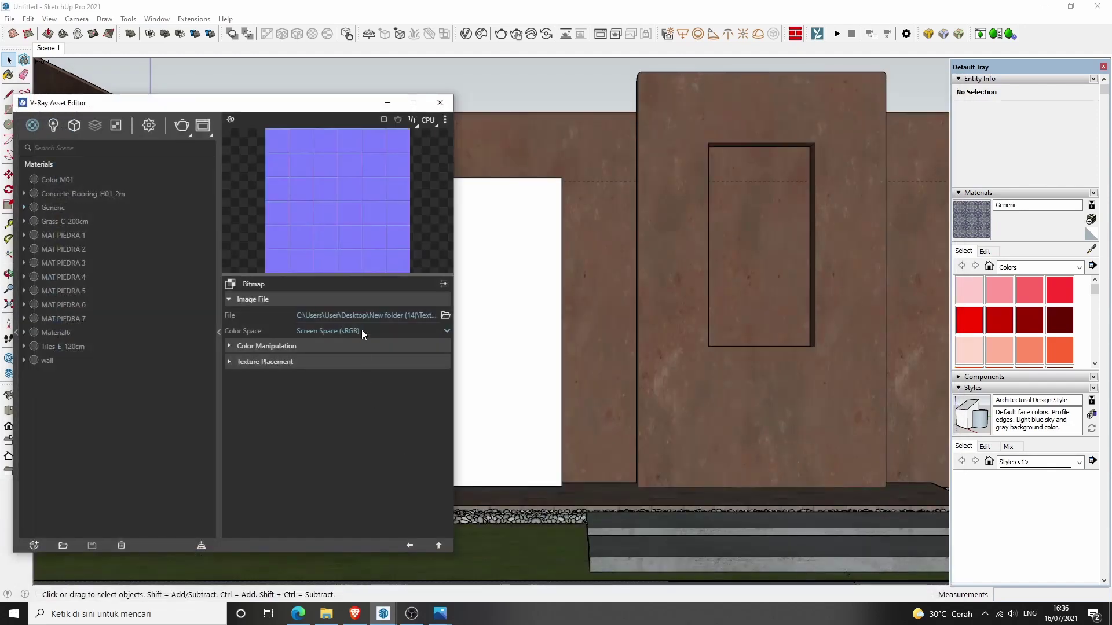
left_click(410, 545)
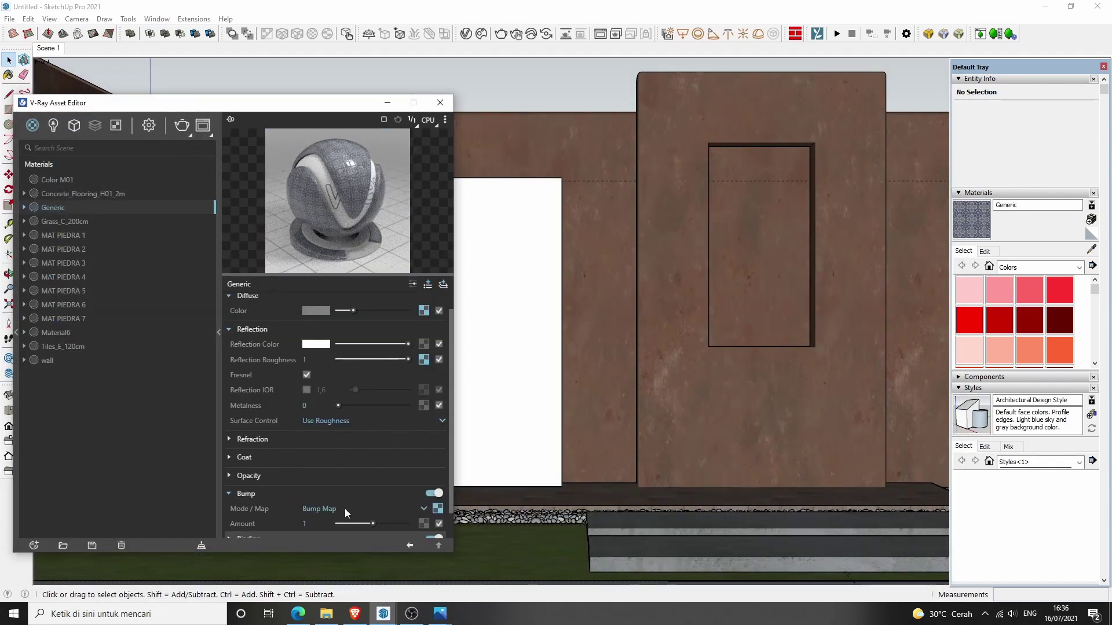
scroll(348, 498, "down", 1)
left_click(330, 479)
left_click(329, 506)
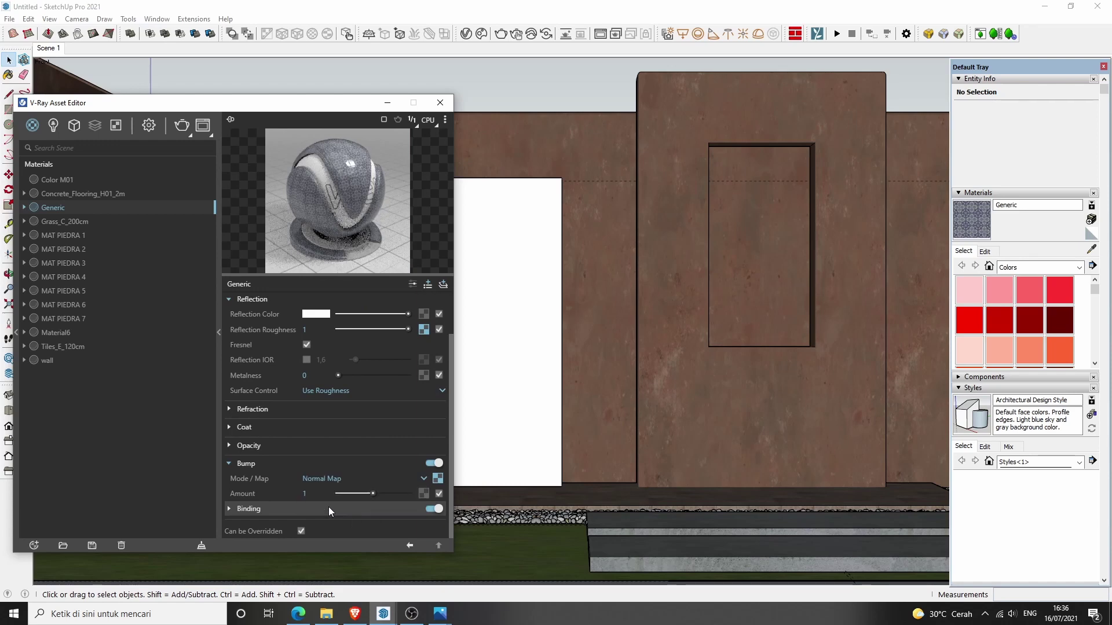
triple_click(509, 377)
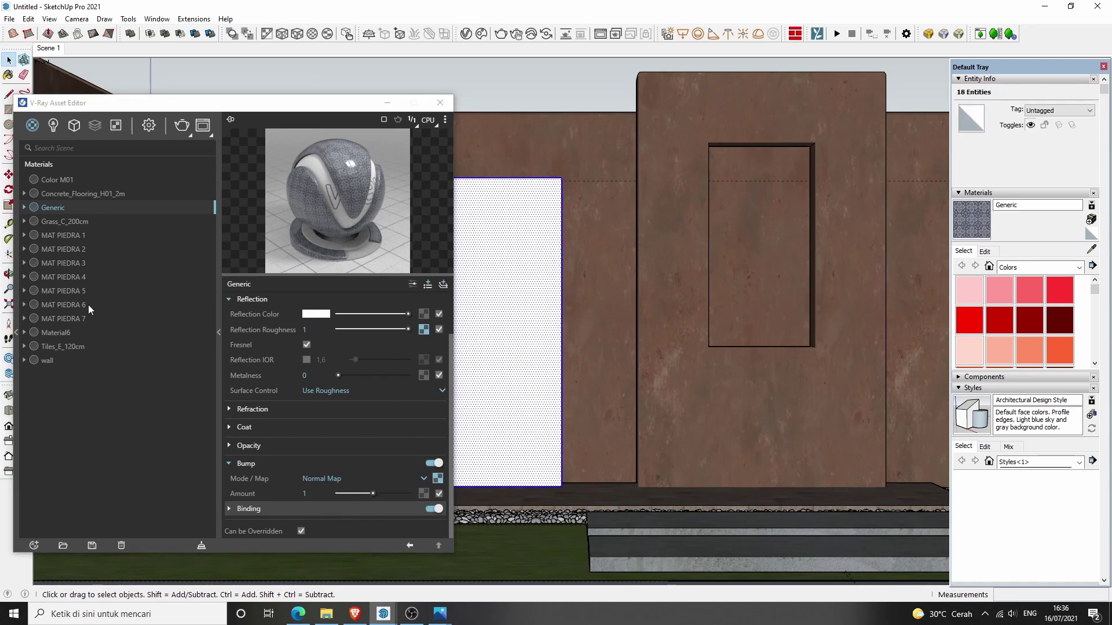
Step: Apply the Generic material to the white wall panel and rename it 'tile'
right_click(80, 207)
left_click(102, 225)
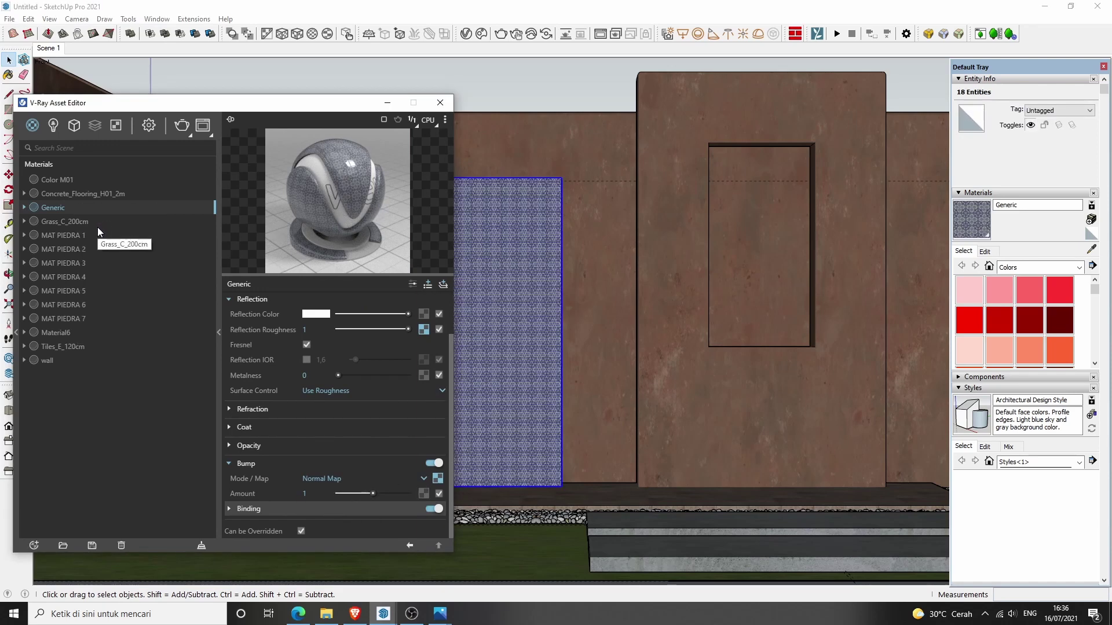
right_click(72, 208)
left_click(95, 271)
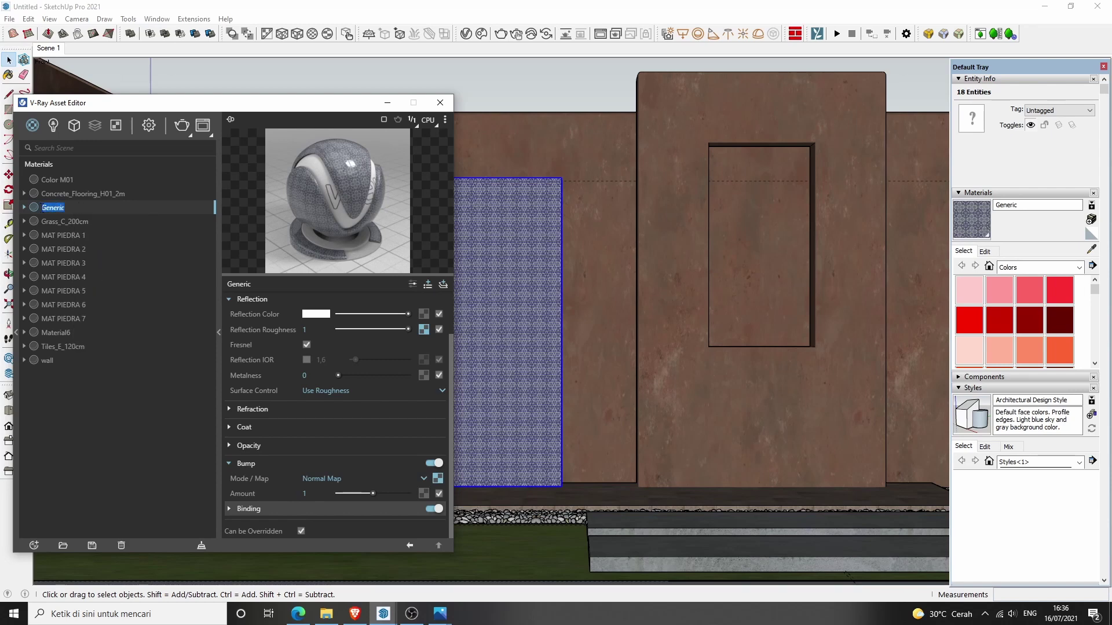
type("tile")
left_click(122, 416)
Step: Set the tile material's texture size to 65,4 cm in the Materials Edit tab
left_click(440, 102)
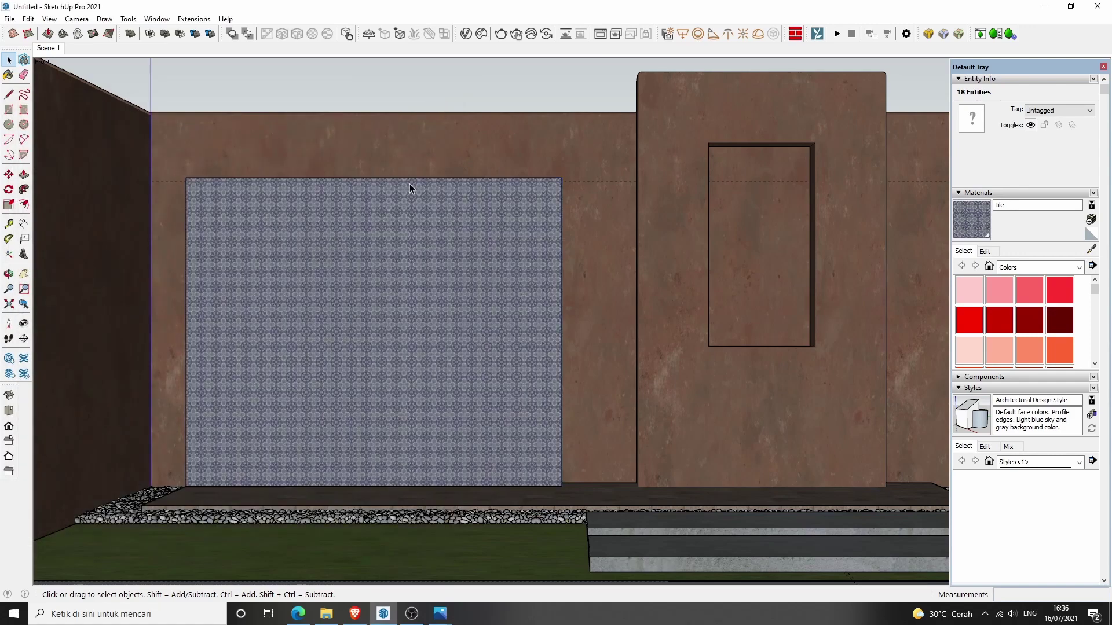
scroll(551, 258, "up", 2)
left_click(985, 251)
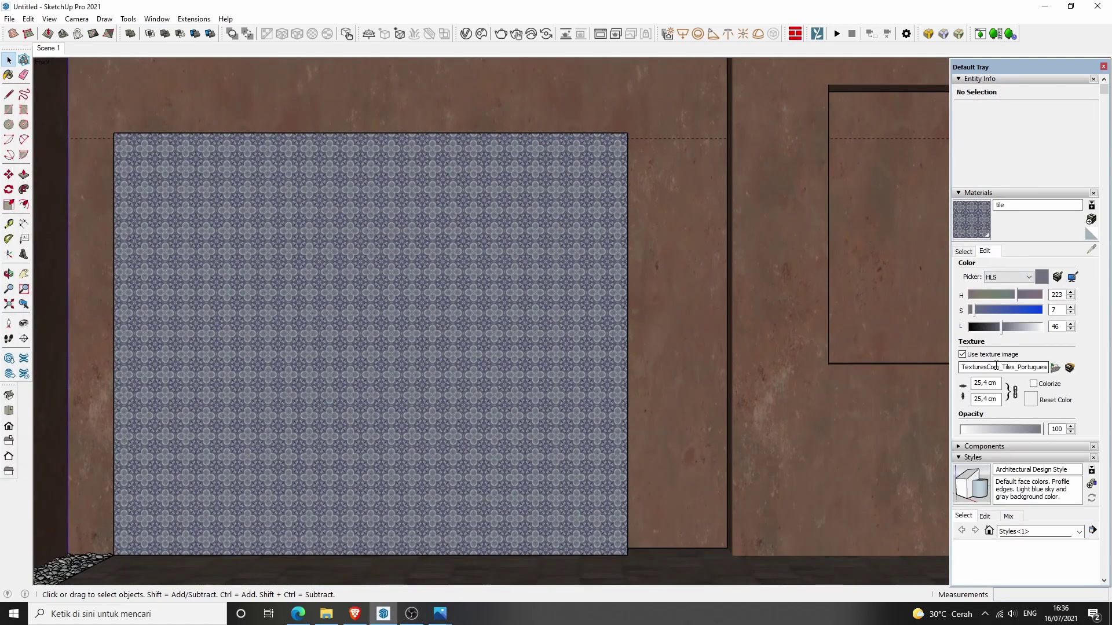
type("6")
key("Return")
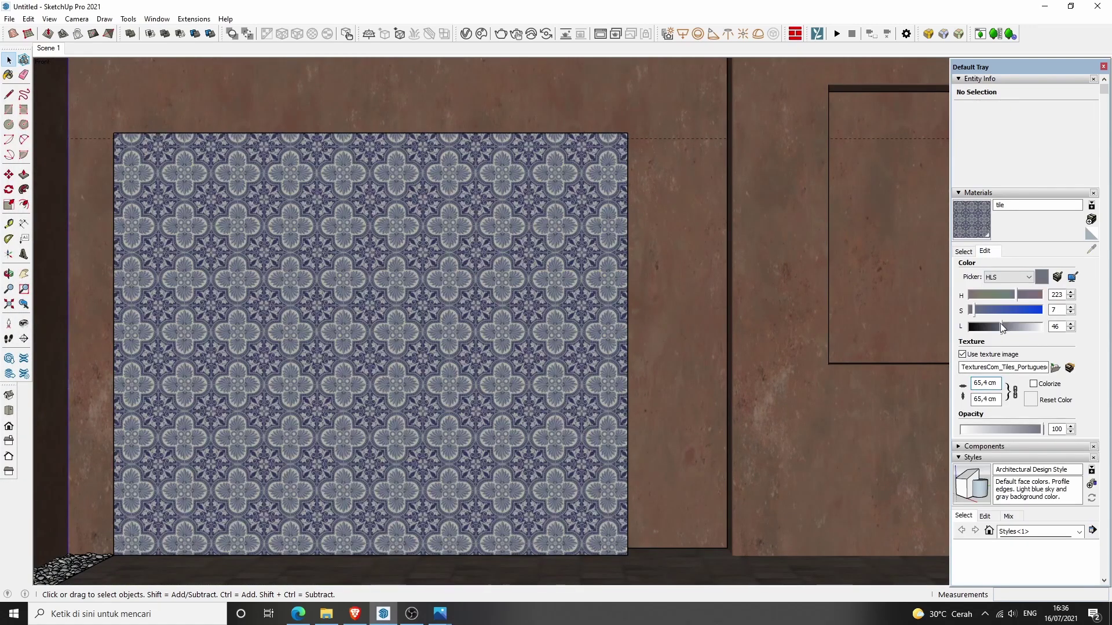
Step: Render the scene in V-Ray and zoom into the frame buffer to check the tiles
left_click(502, 34)
left_click_drag(632, 73, 698, 73)
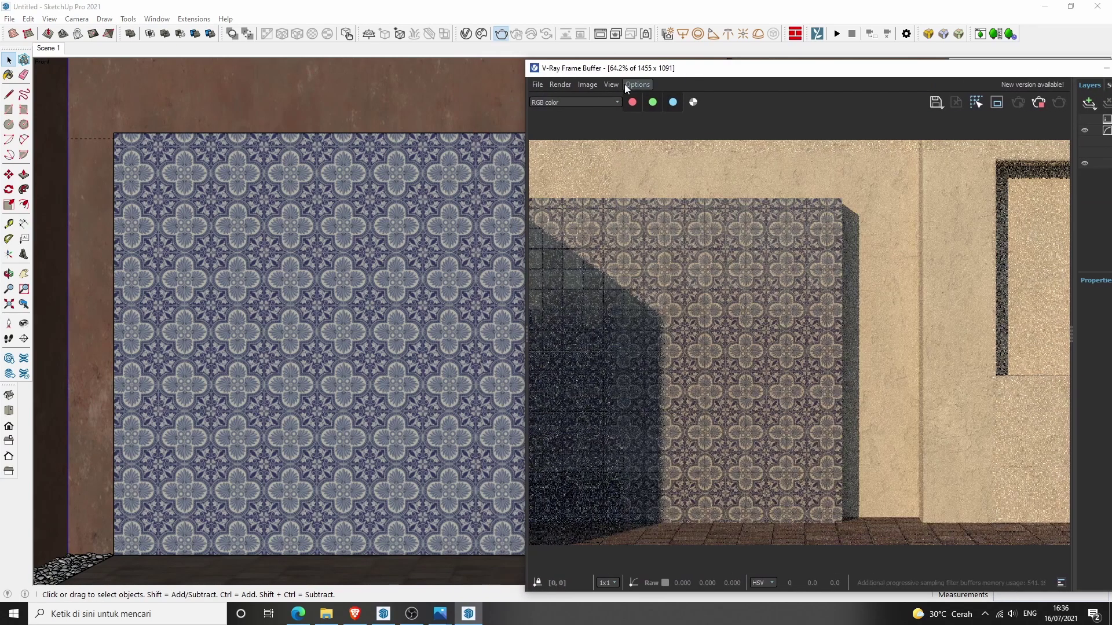
scroll(399, 297, "up", 2)
scroll(399, 297, "up", 1)
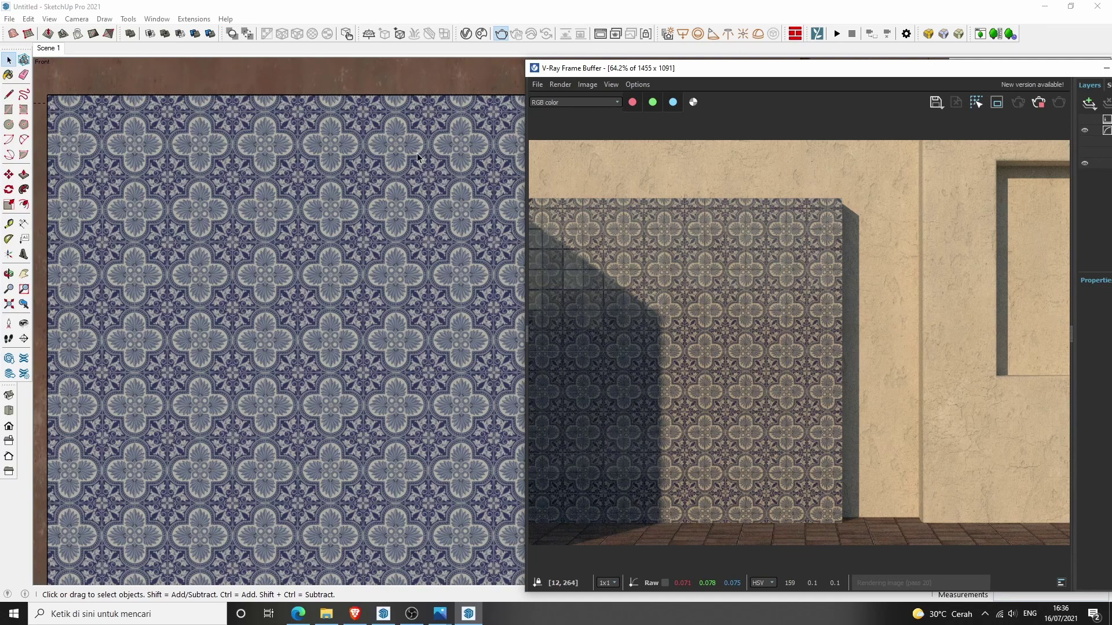
left_click_drag(725, 68, 492, 68)
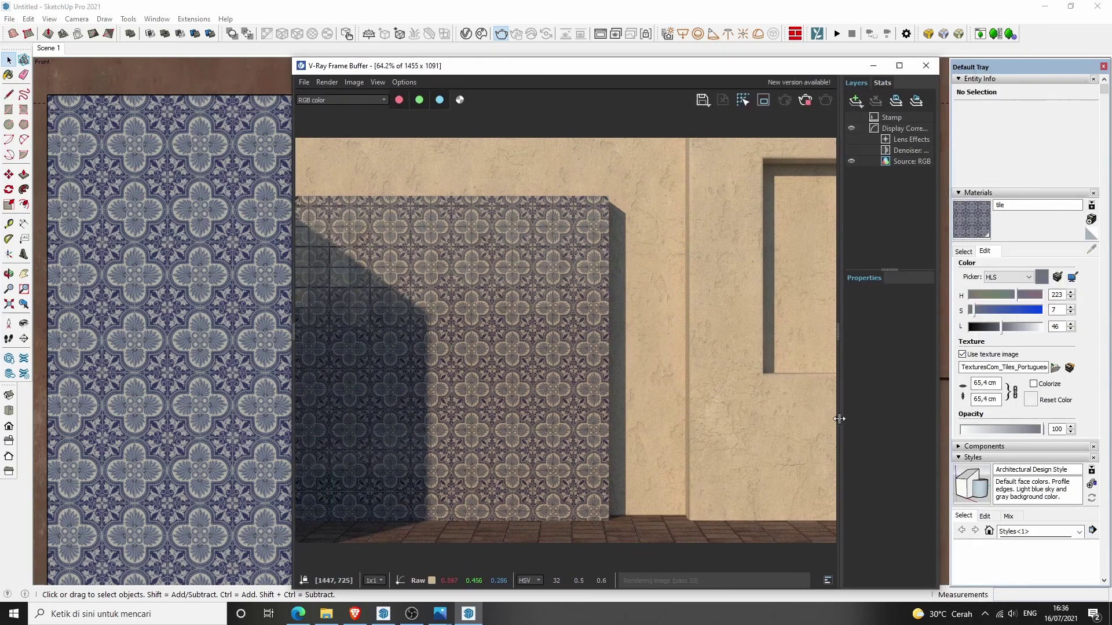
Step: Enlarge the tile texture width to 95,4 cm, re-render, and inspect the tiles up close
left_click(976, 383)
type("9")
key("Return")
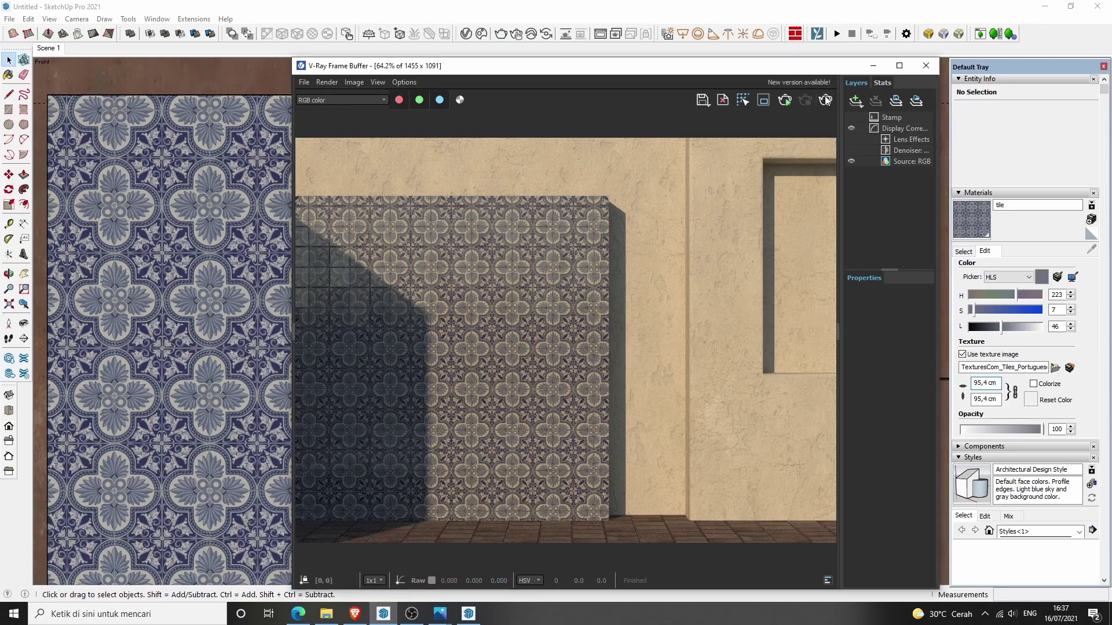
left_click(825, 98)
scroll(546, 312, "up", 2)
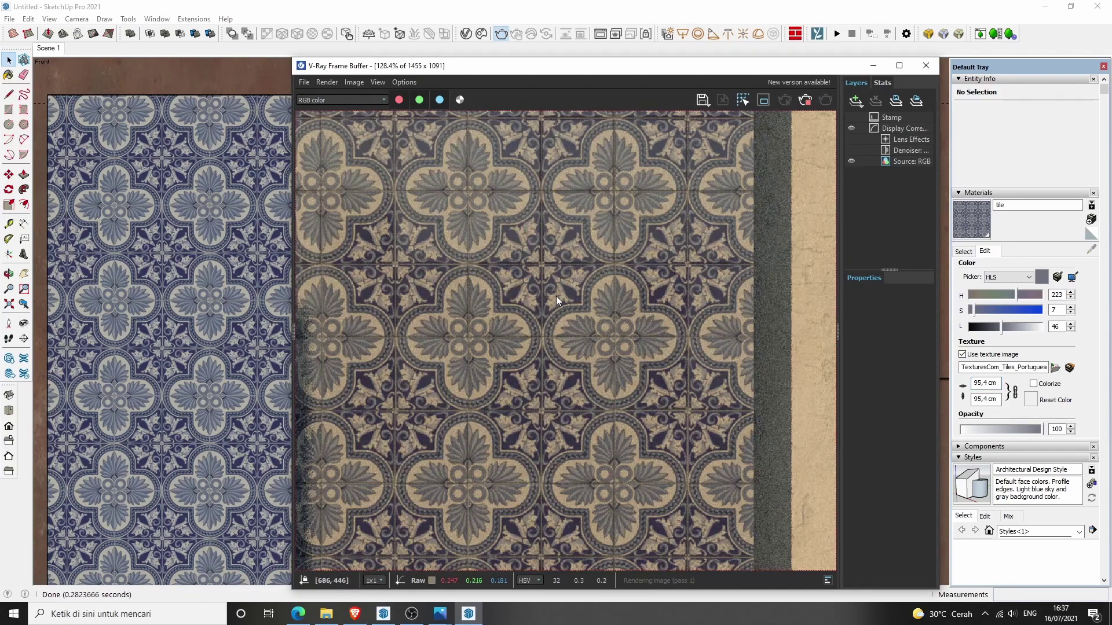
mouse_move(556, 297)
middle_mouse_down()
mouse_move(596, 411)
mouse_move(610, 367)
middle_mouse_up()
scroll(611, 368, "up", 1)
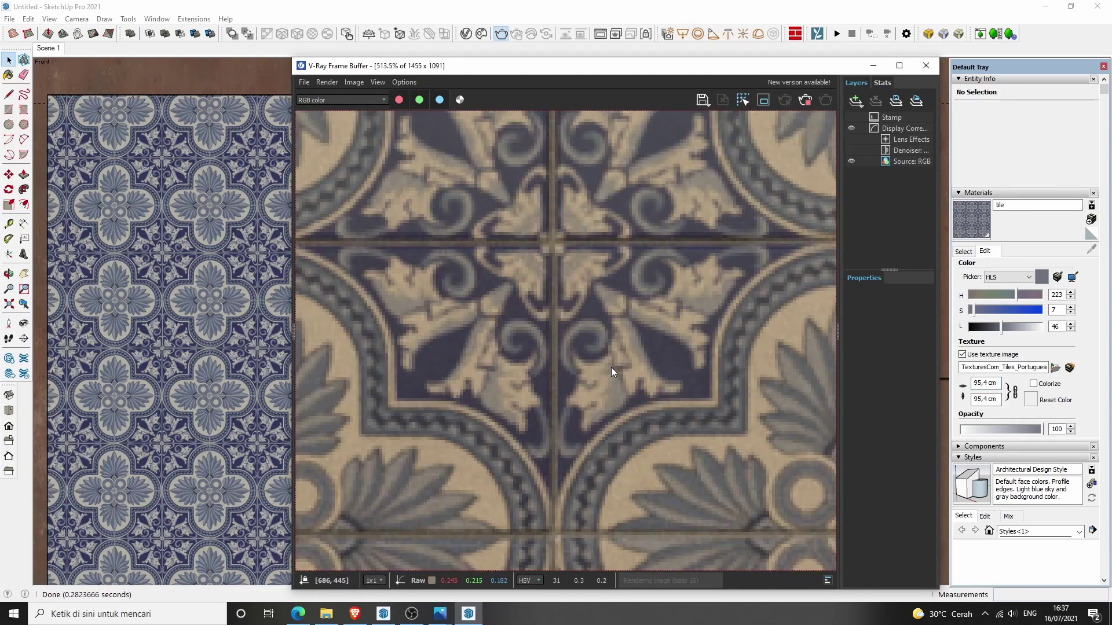
scroll(611, 367, "down", 2)
scroll(596, 370, "down", 1)
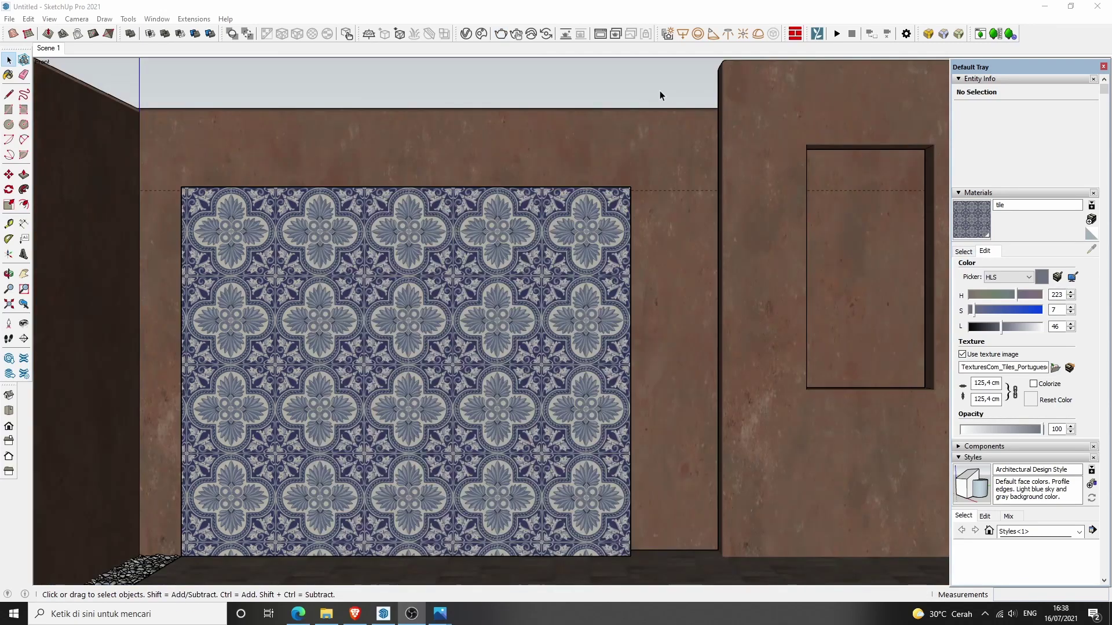
scroll(471, 371, "up", 3)
Step: Draw the niche rectangle on the left part of the tiled wall
scroll(424, 526, "down", 3)
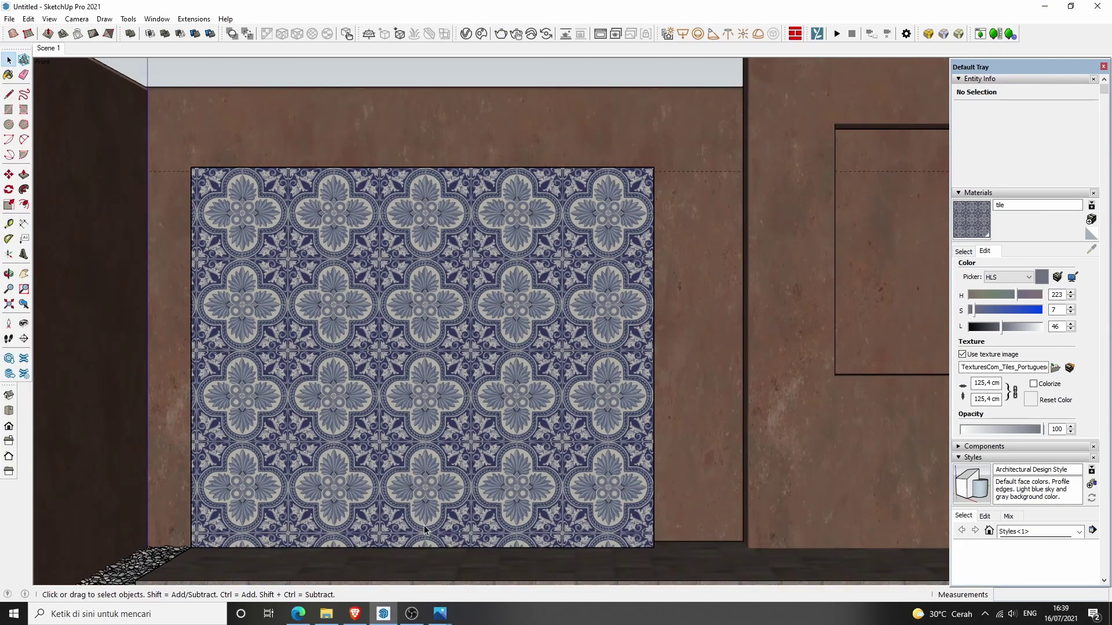
scroll(449, 383, "up", 3)
scroll(448, 382, "up", 2)
triple_click(446, 362)
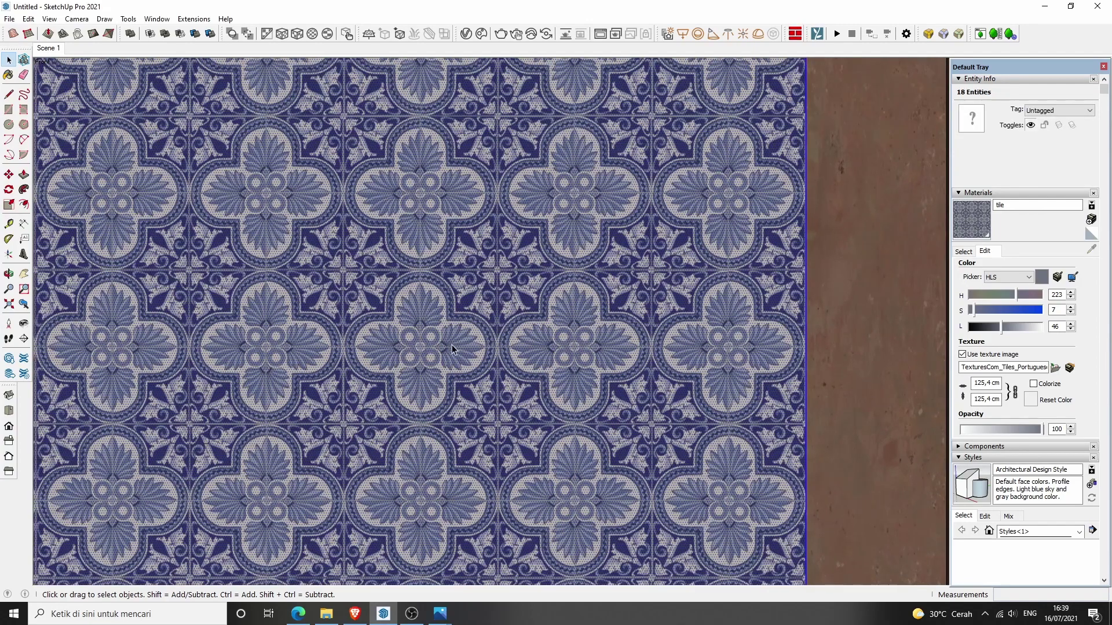
key("r")
scroll(589, 298, "up", 2)
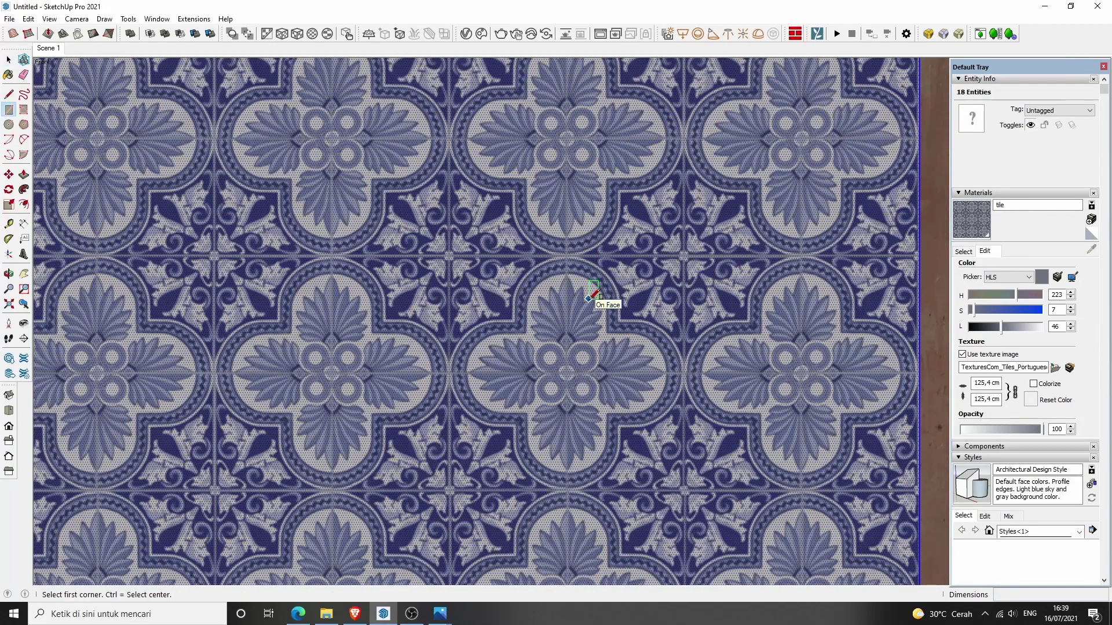
scroll(539, 260, "down", 1)
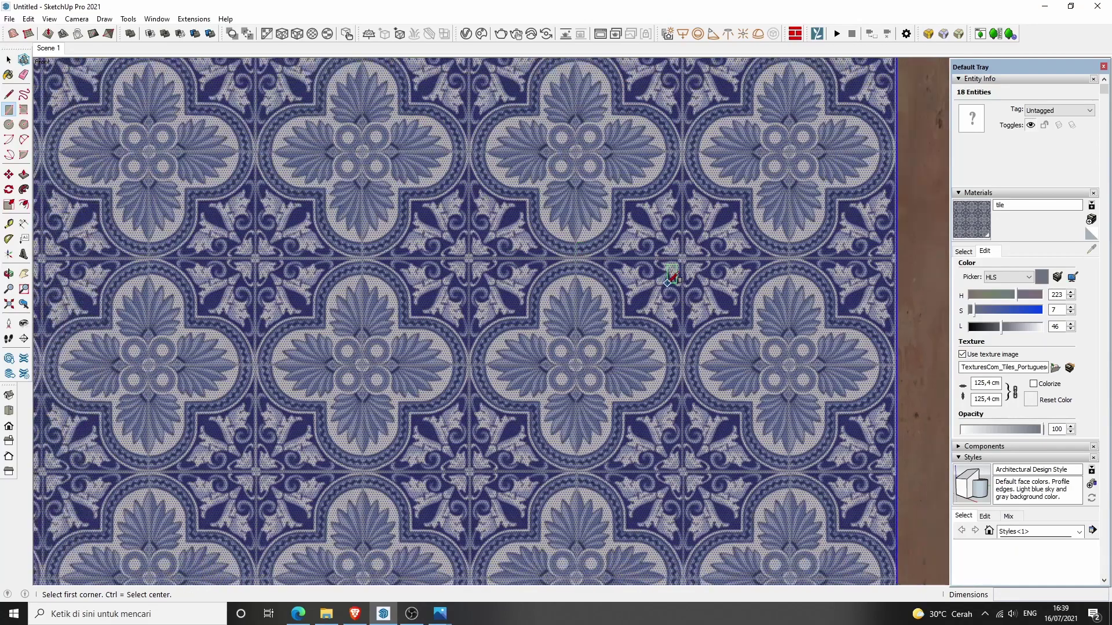
scroll(507, 265, "down", 1)
left_click(504, 261)
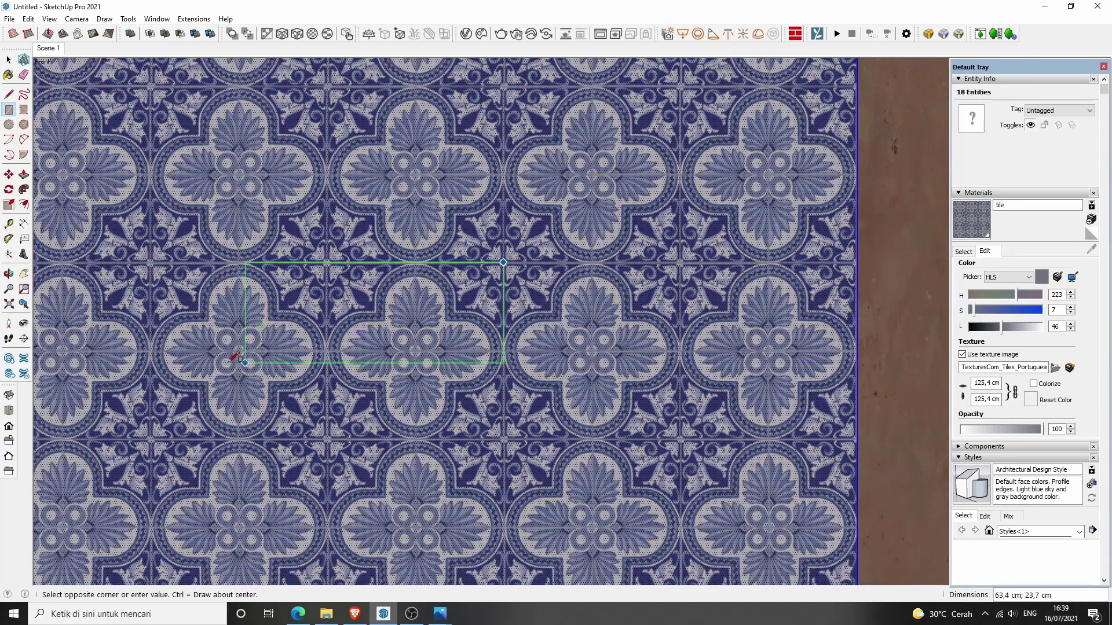
left_click(149, 352)
Step: Push/Pull the rectangle 19 cm into the wall to form the recess
key("o")
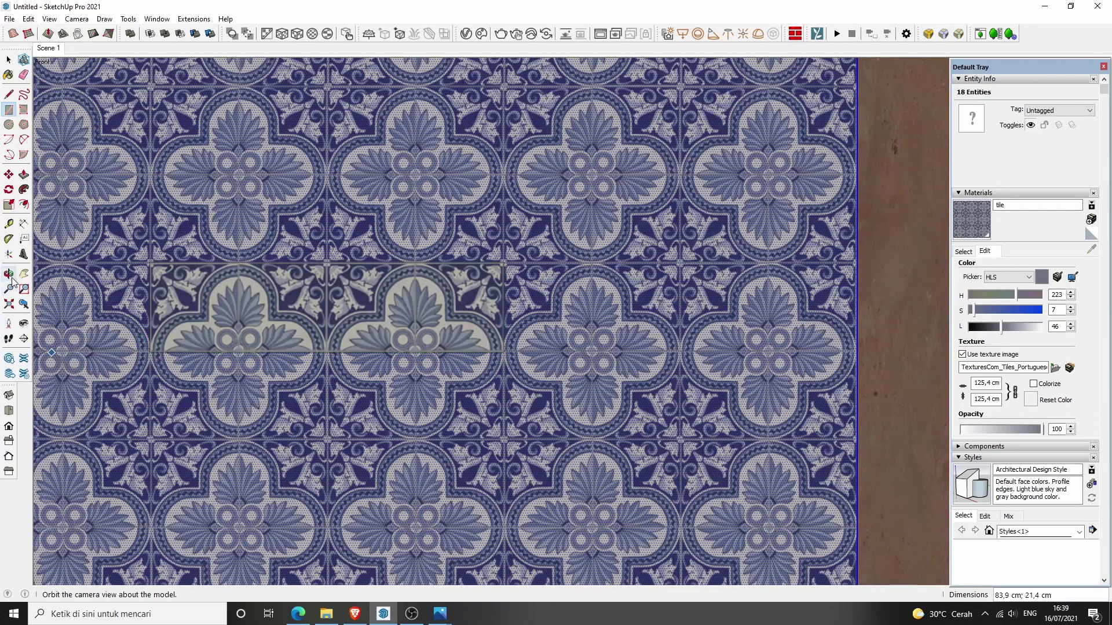
mouse_move(81, 348)
left_mouse_down()
mouse_move(389, 291)
mouse_move(449, 293)
left_mouse_up()
key("p")
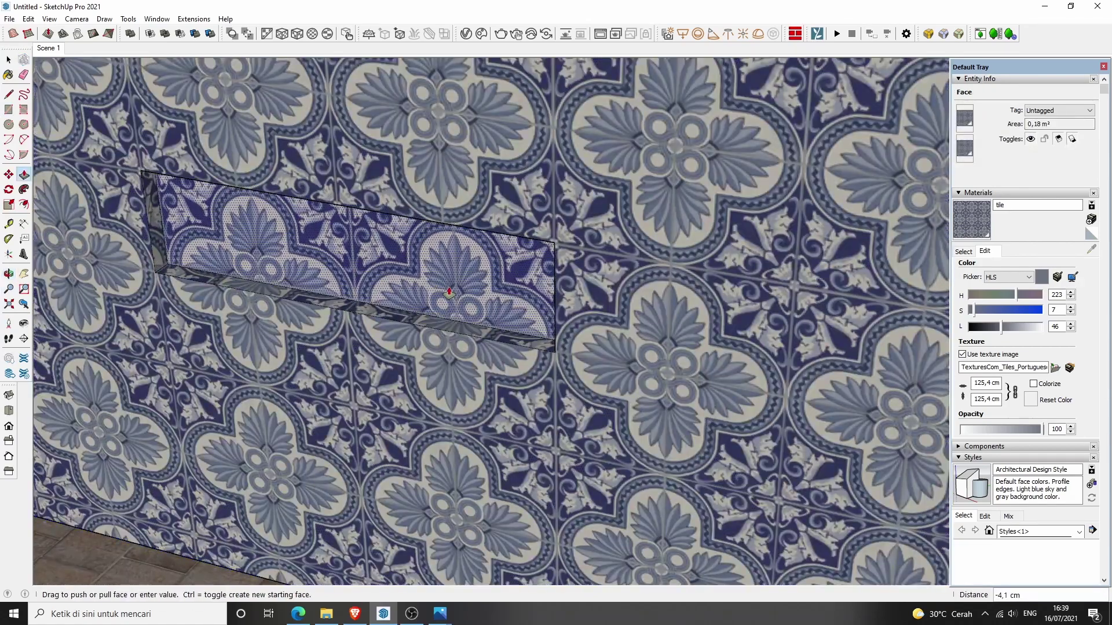
key("Return")
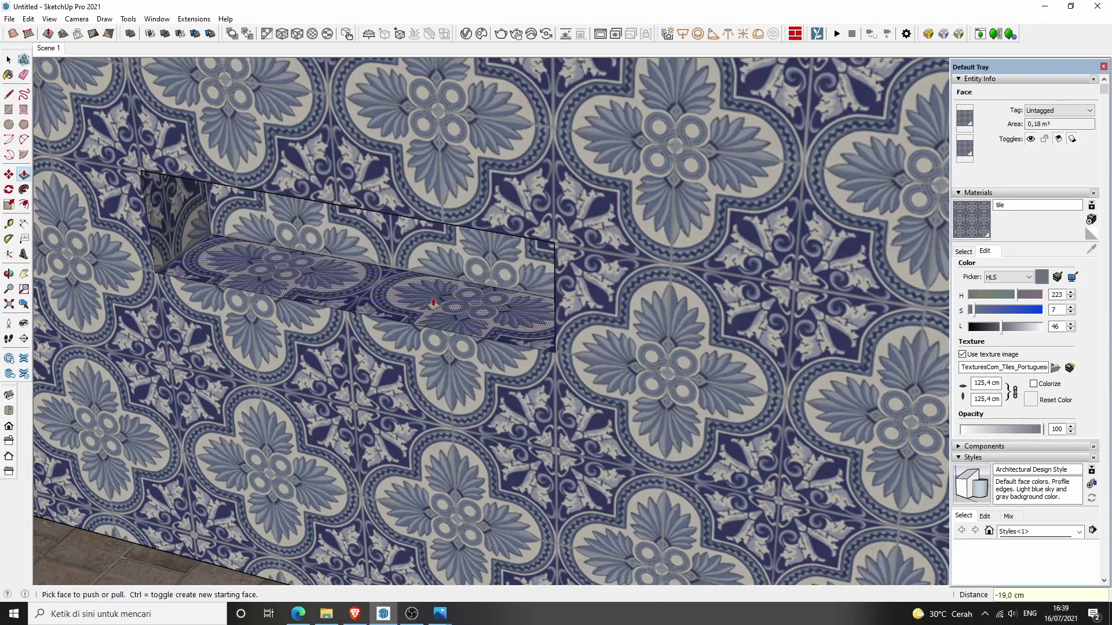
Step: Adjust the niche's inner faces from several angles, then return to the Scene 1 view
scroll(186, 270, "up", 1)
scroll(185, 269, "up", 2)
left_click(185, 269)
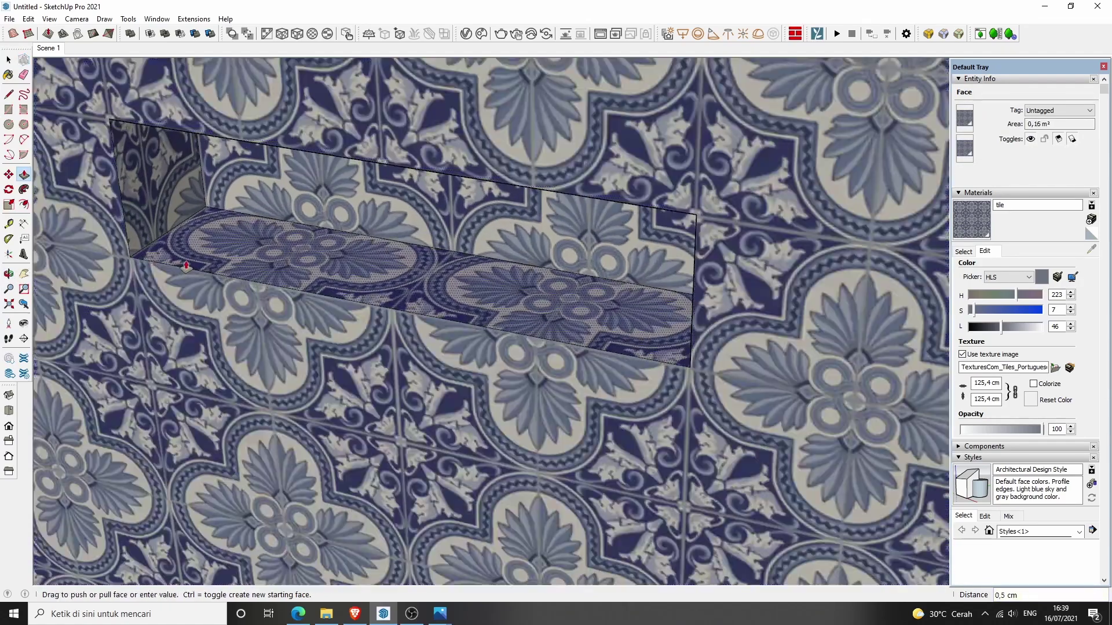
left_click(694, 339)
scroll(694, 340, "up", 2)
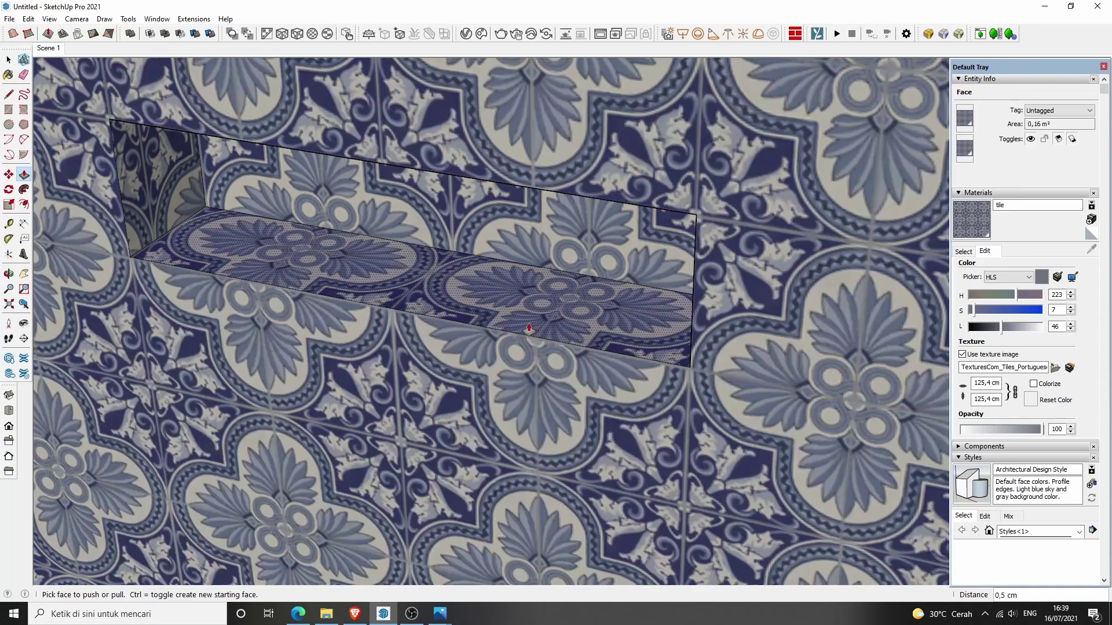
middle_click_drag(693, 339, 755, 236)
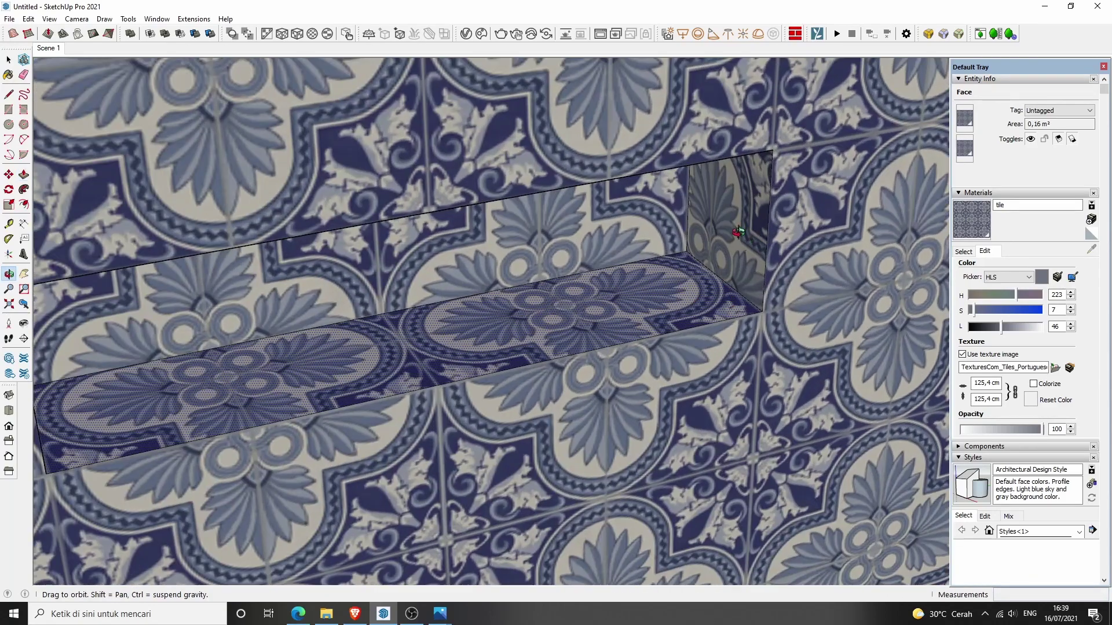
left_click(740, 235)
scroll(742, 238, "up", 3)
scroll(742, 238, "up", 2)
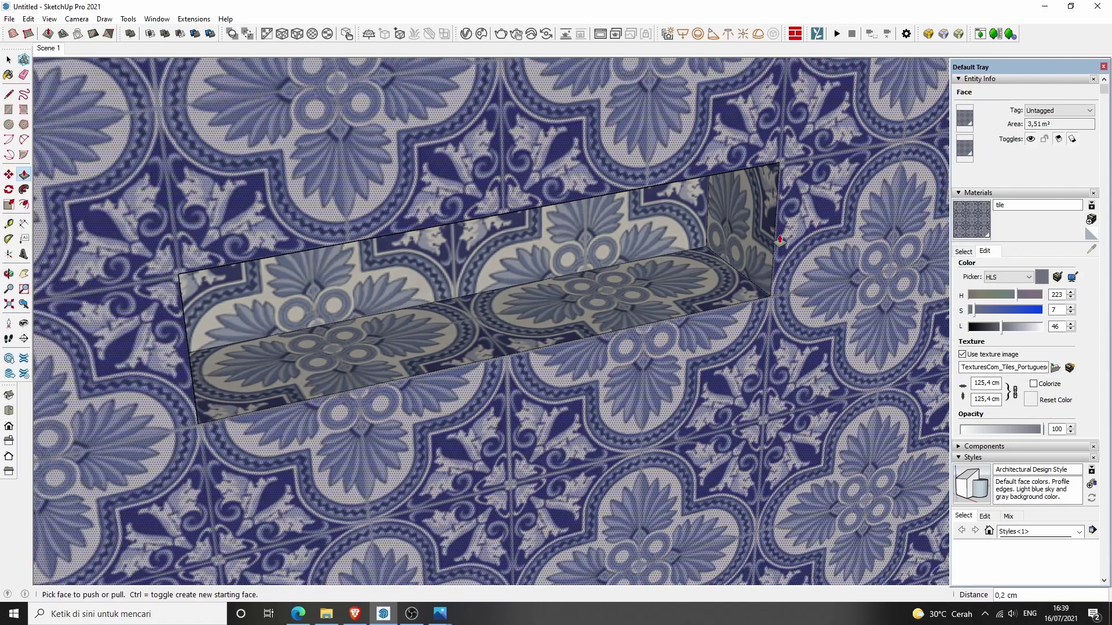
mouse_move(368, 422)
middle_mouse_down()
mouse_move(104, 301)
mouse_move(216, 290)
middle_mouse_up()
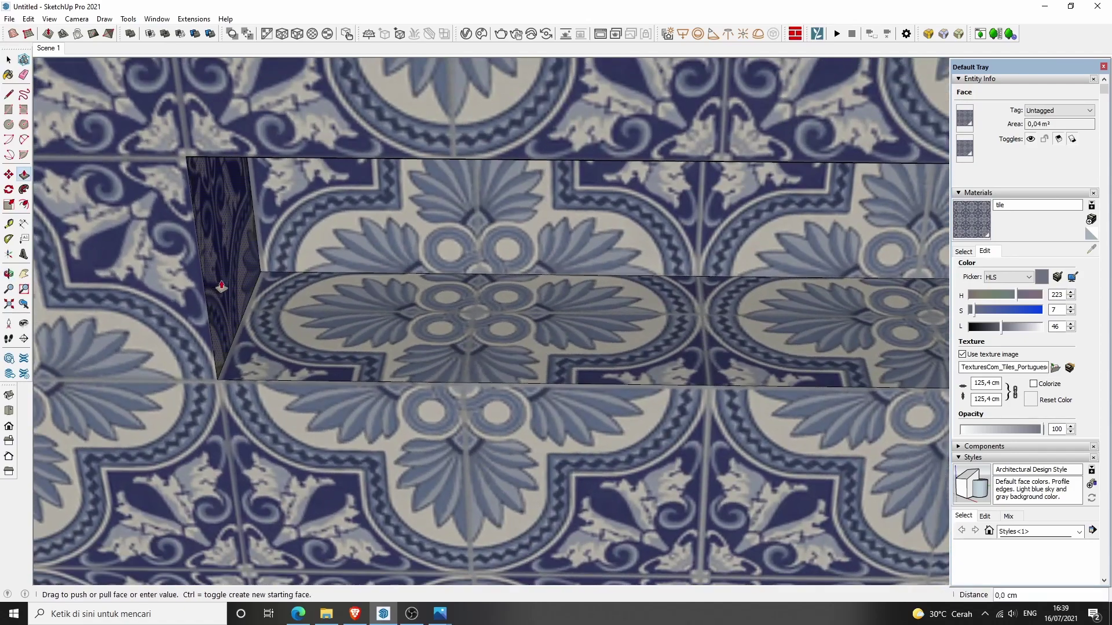
left_click(225, 289)
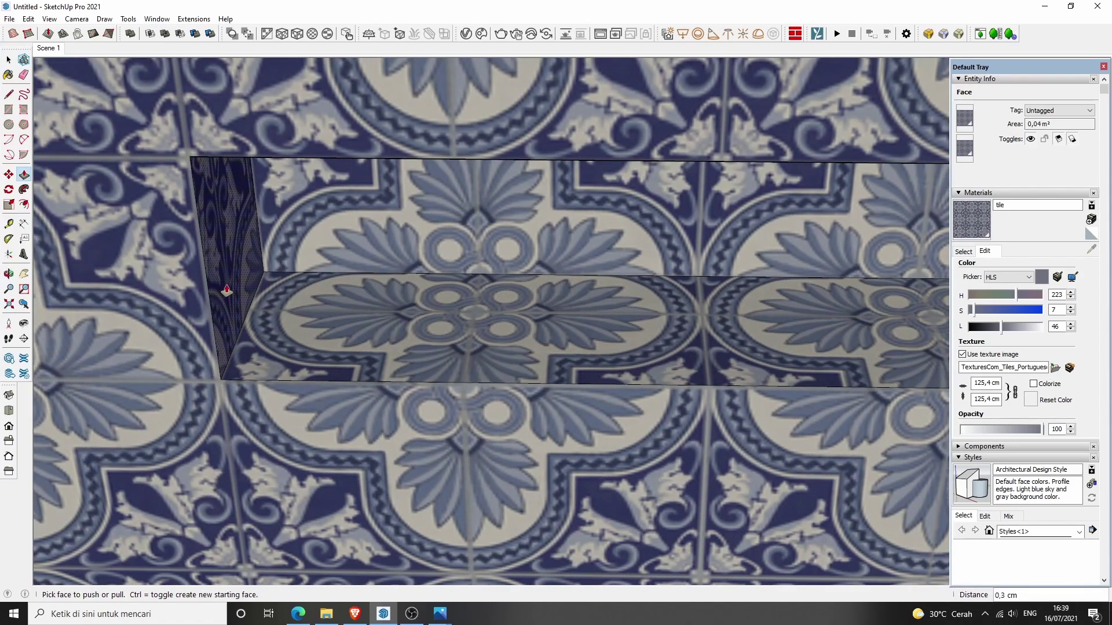
middle_click_drag(226, 290, 465, 238)
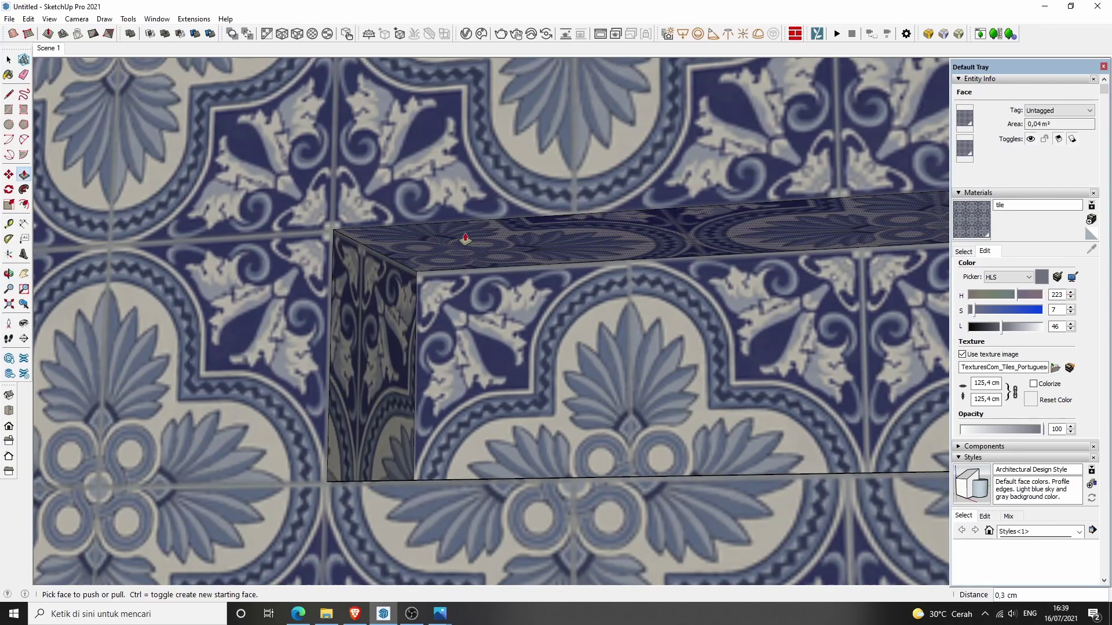
left_click(52, 50)
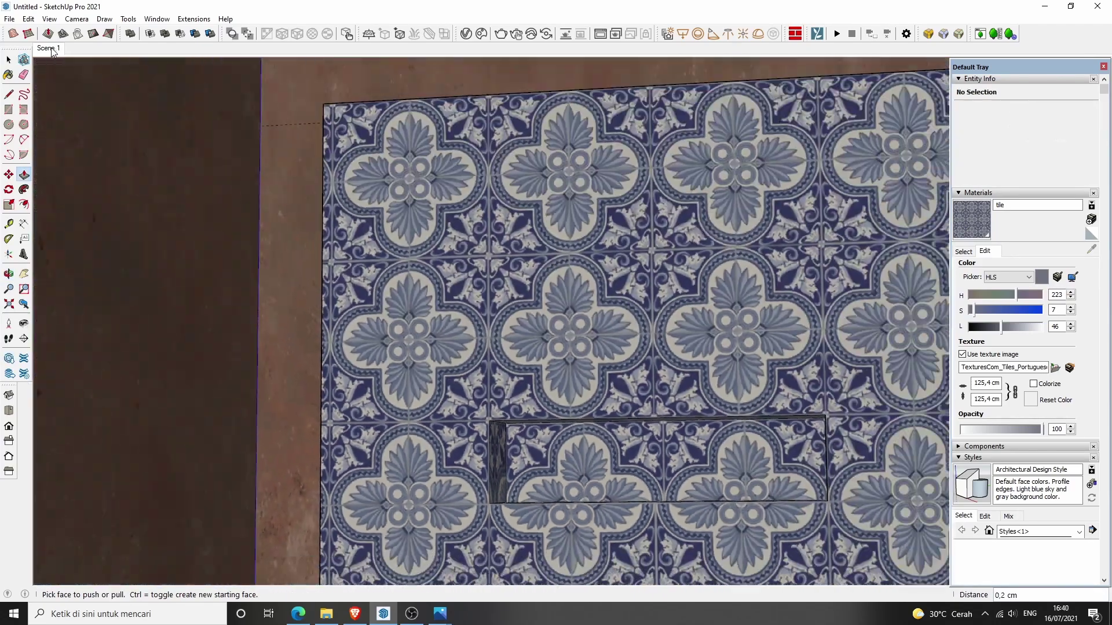
Step: Select the tiled wall with its niche and open RoundCorner's 2,0 cm offset value
key("space")
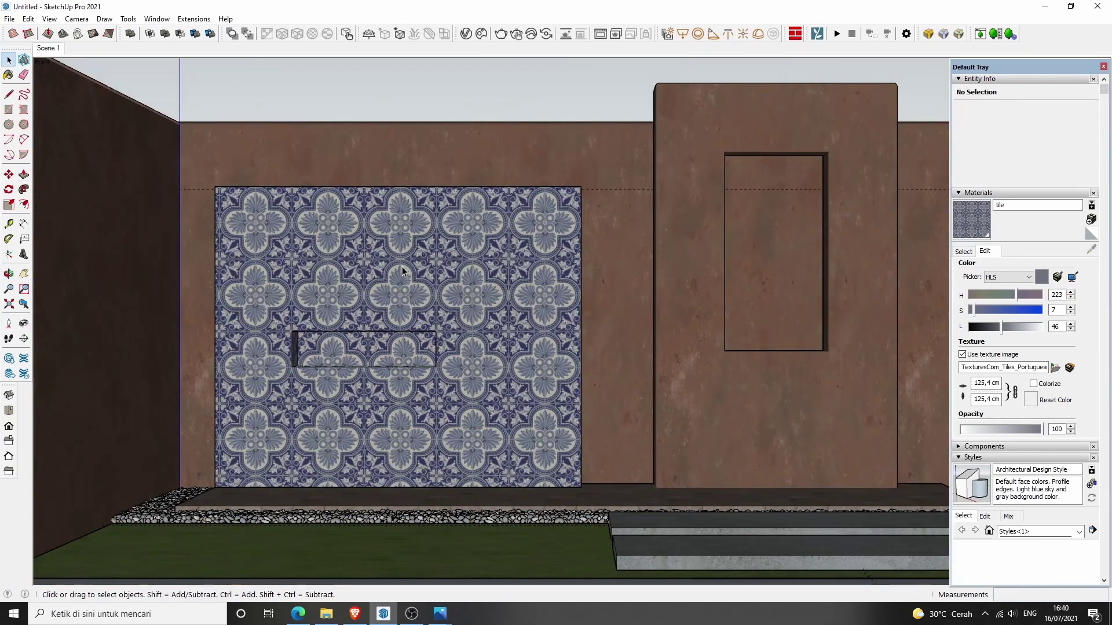
triple_click(404, 272)
left_click(929, 33)
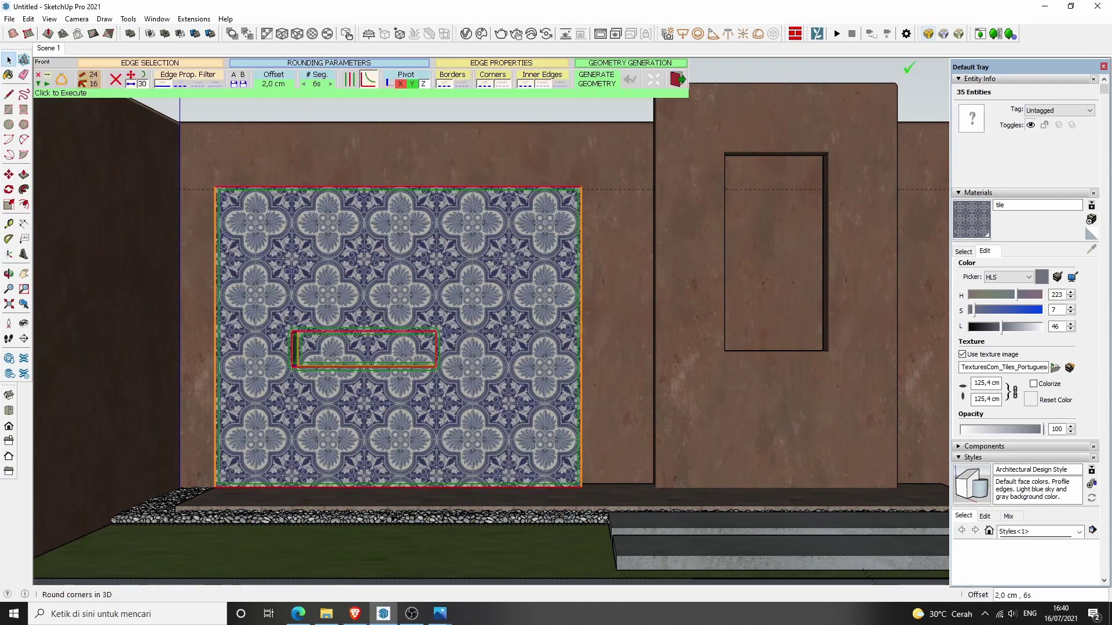
left_click(265, 84)
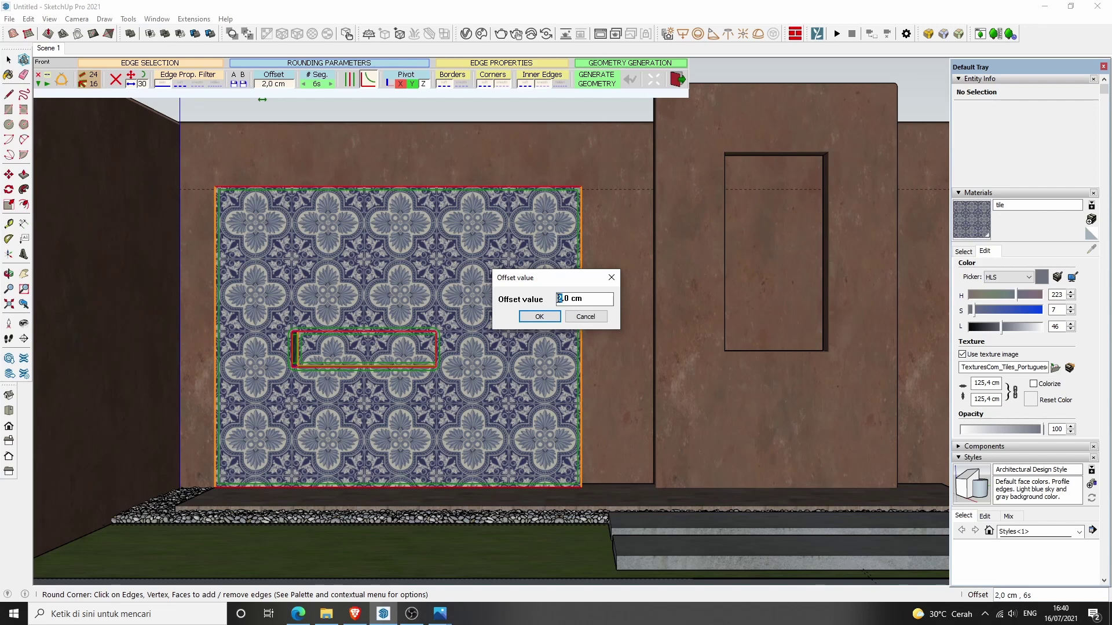
Step: Apply a 1,0 cm round-corner offset to the tiled wall panel and its recess
left_click(549, 318)
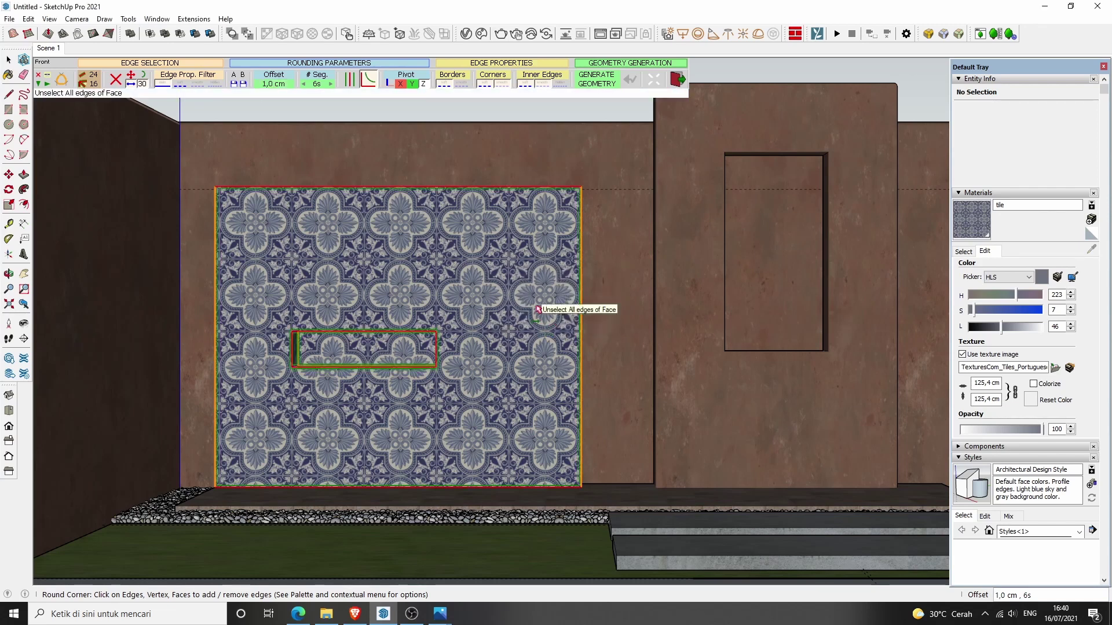
key("Return")
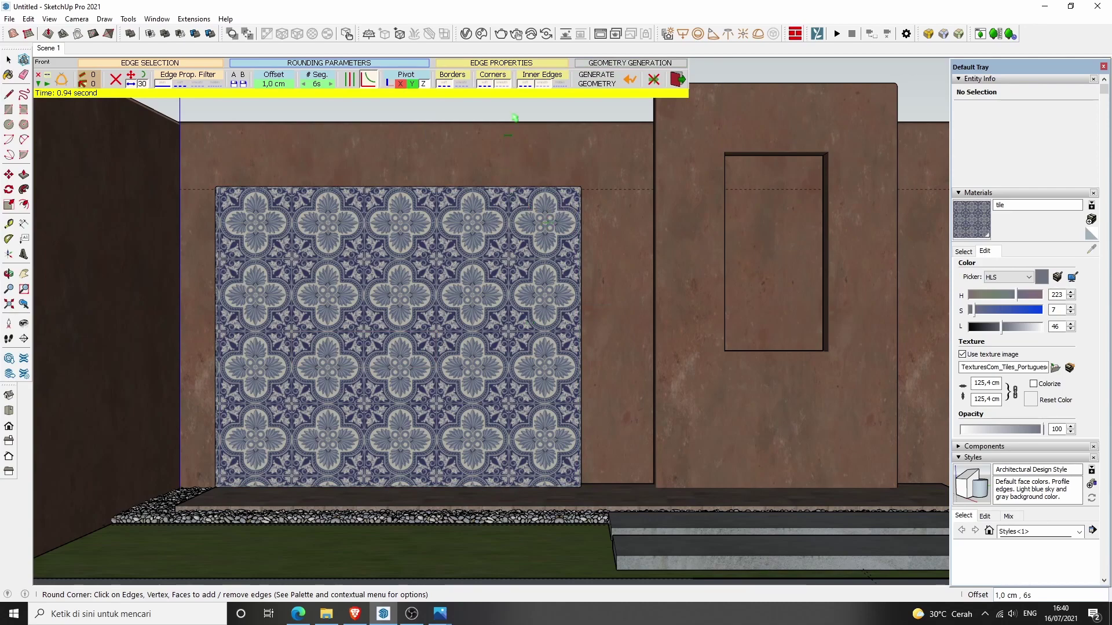
key("space")
Step: Orbit to inspect the rounded tile block, then return to the Scene 1 front view
key("o")
left_click_drag(486, 216, 592, 141)
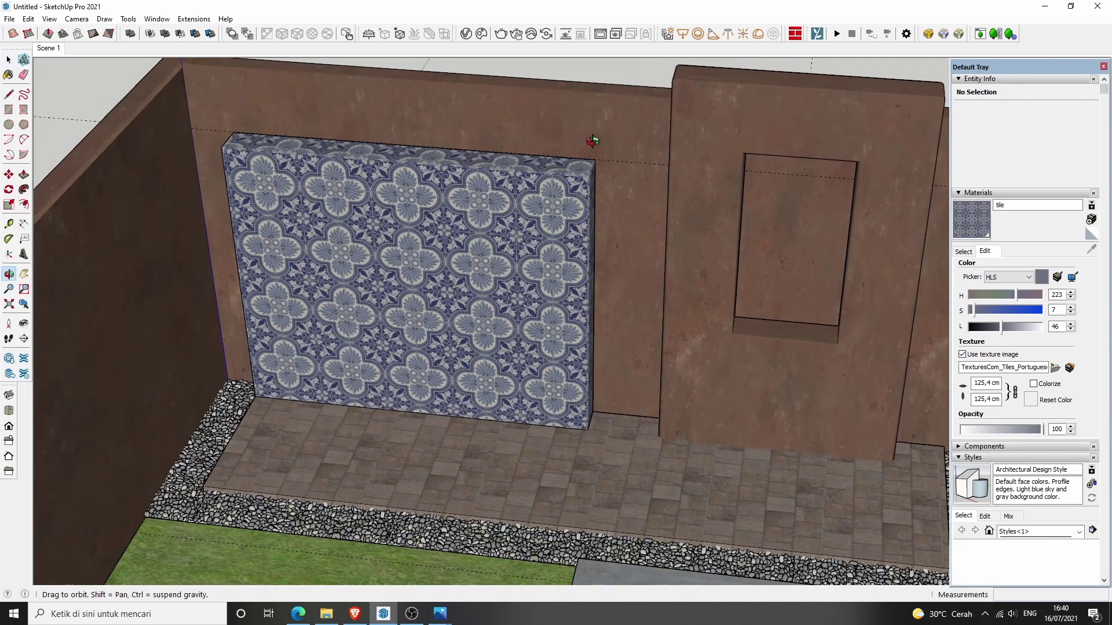
scroll(592, 141, "up", 5)
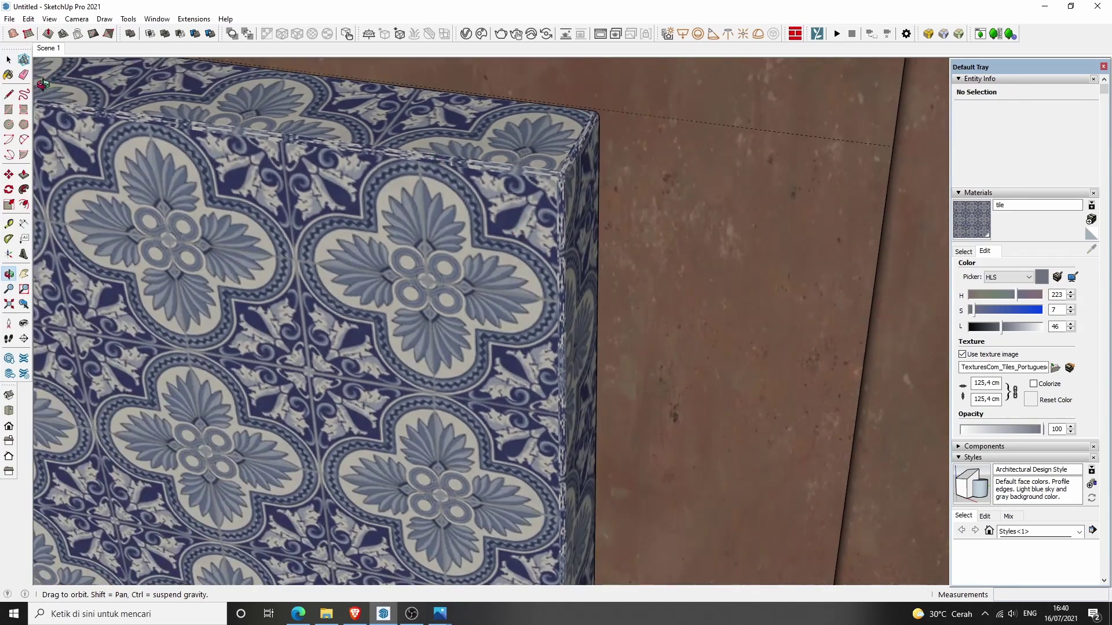
left_click(53, 51)
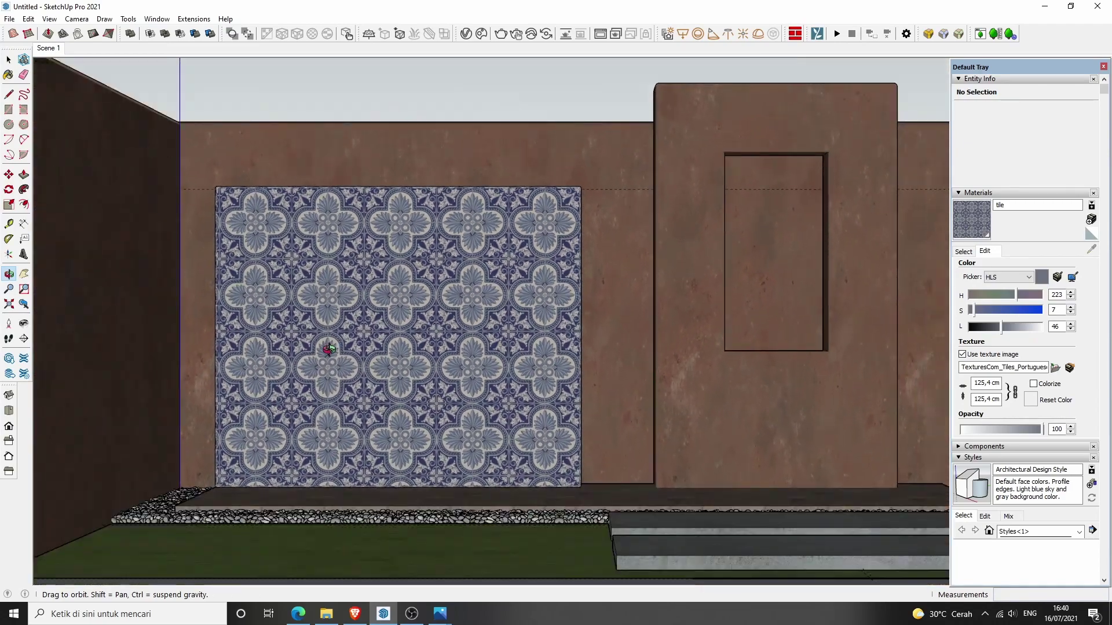
scroll(444, 359, "up", 2)
Step: Select a face inside the tile recess and delete the selection
key("space")
left_click(442, 342)
key("Delete")
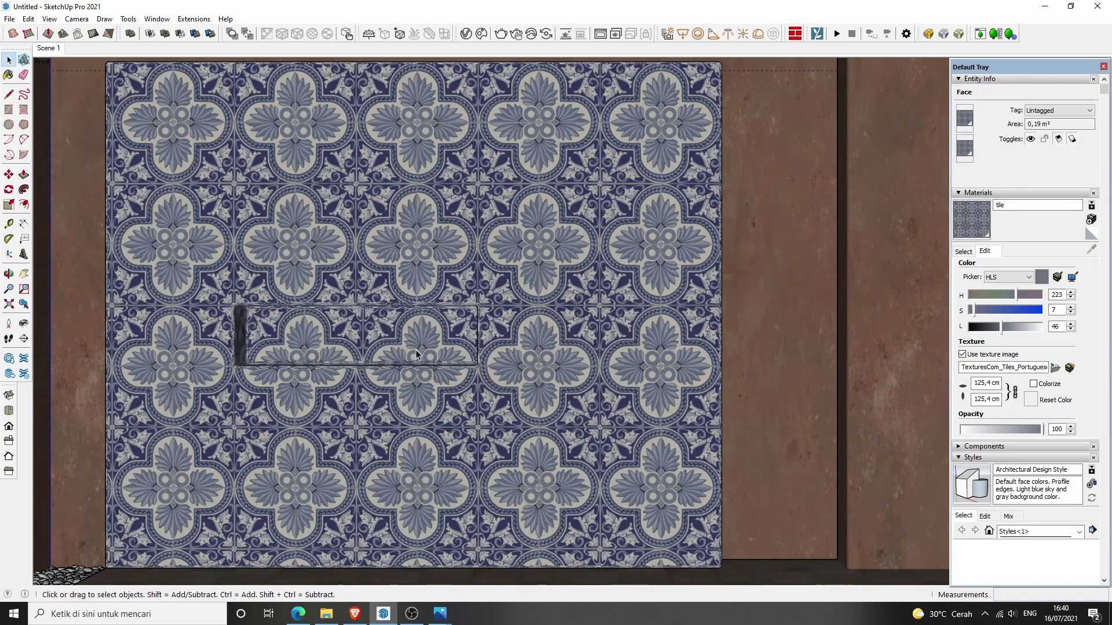
scroll(371, 427, "down", 2)
scroll(371, 427, "down", 1)
scroll(99, 416, "up", 1)
scroll(140, 392, "up", 1)
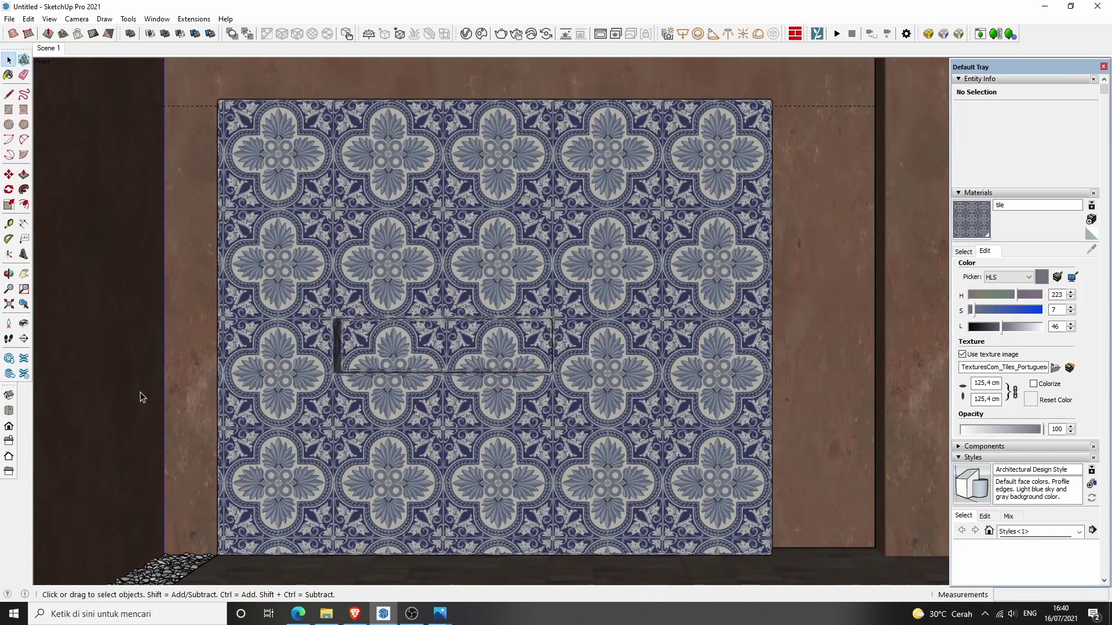
Step: Render the tiled wall and niche with V-Ray and zoom in to check the tiles
left_click(501, 34)
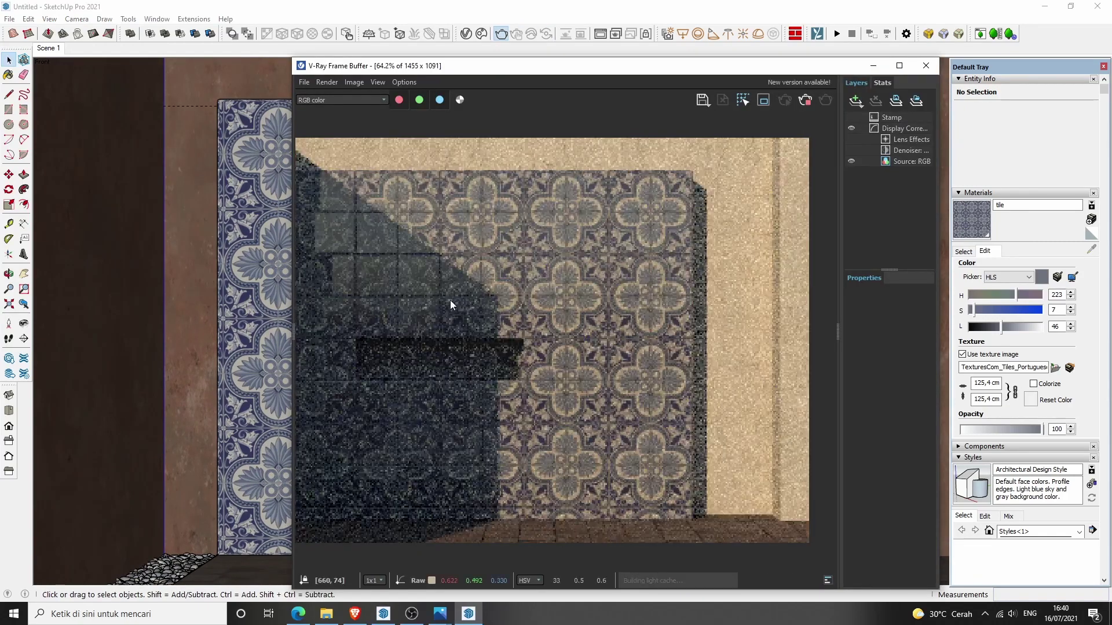
scroll(388, 388, "up", 1)
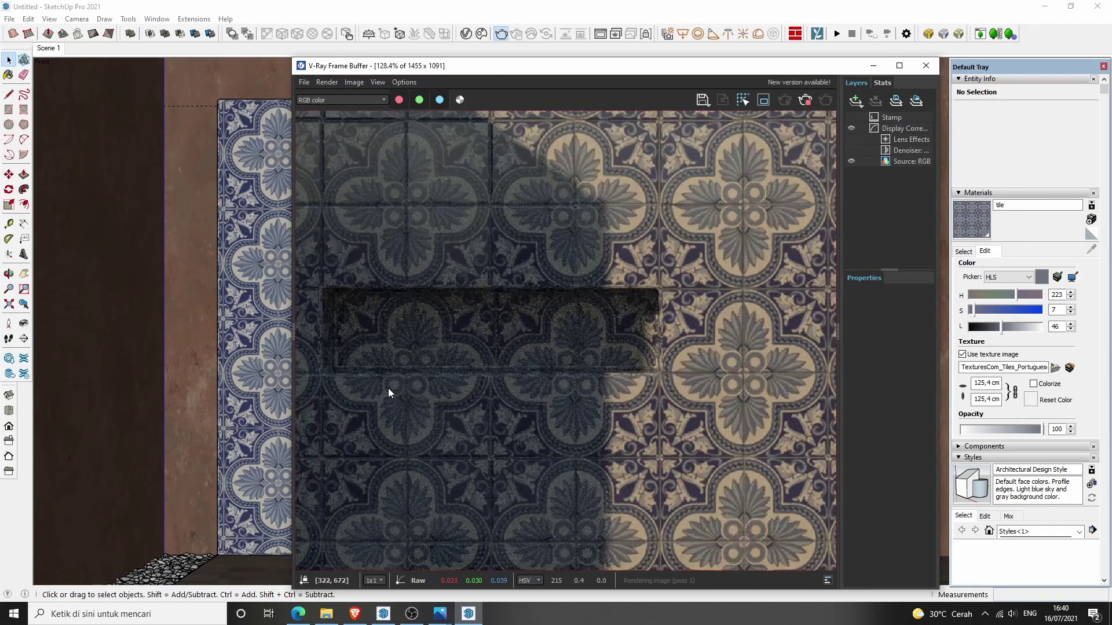
scroll(390, 391, "down", 1)
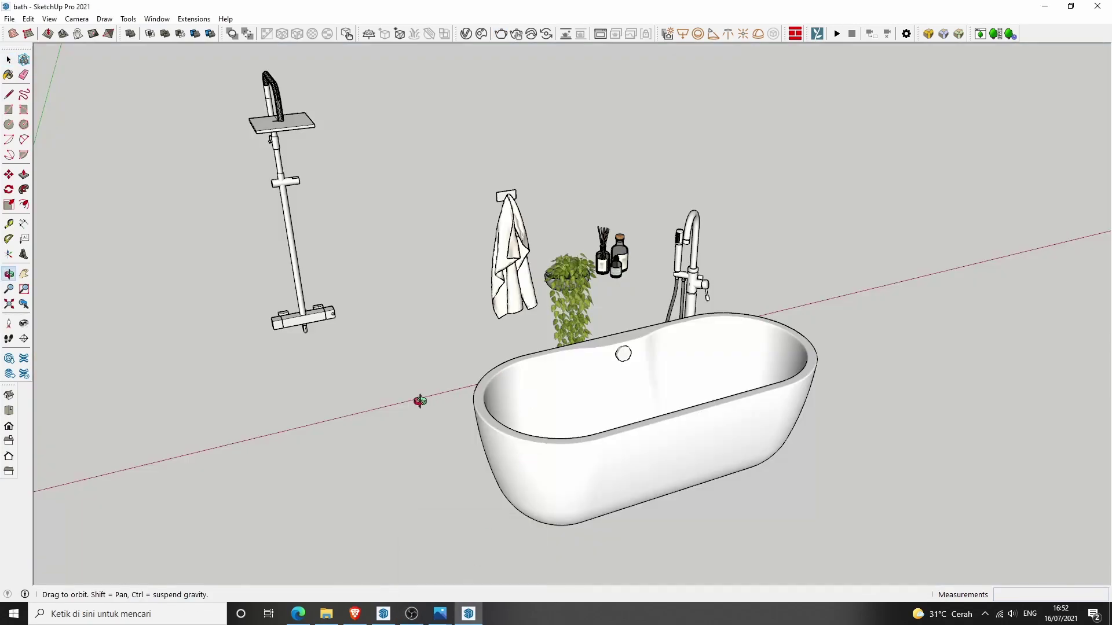
Step: Select all the bathroom fixtures in the bath file and copy them
left_click_drag(420, 401, 575, 395)
key("space")
left_click_drag(178, 80, 878, 553)
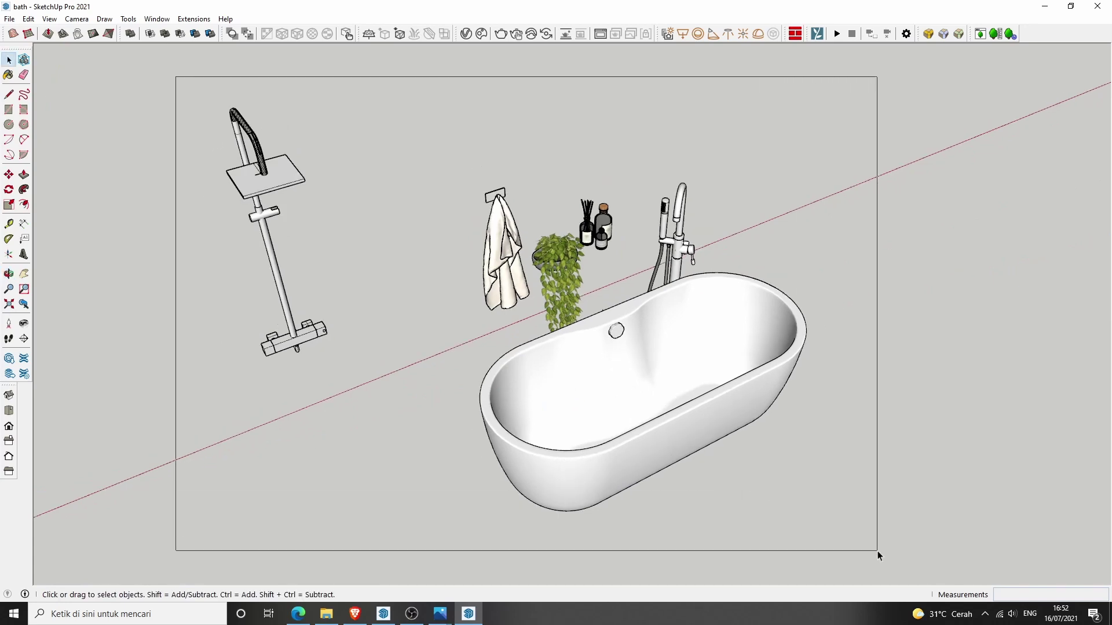
left_click(32, 21)
left_click(49, 73)
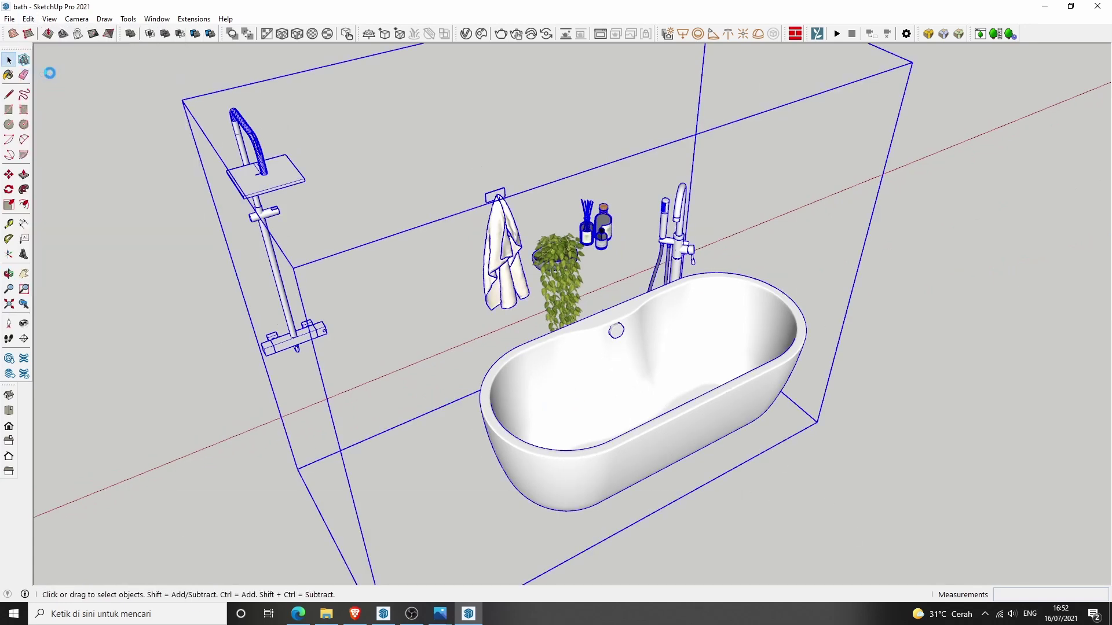
Step: Paste the fixtures into the Untitled scene and place them in front of the tiled wall
left_click(1044, 13)
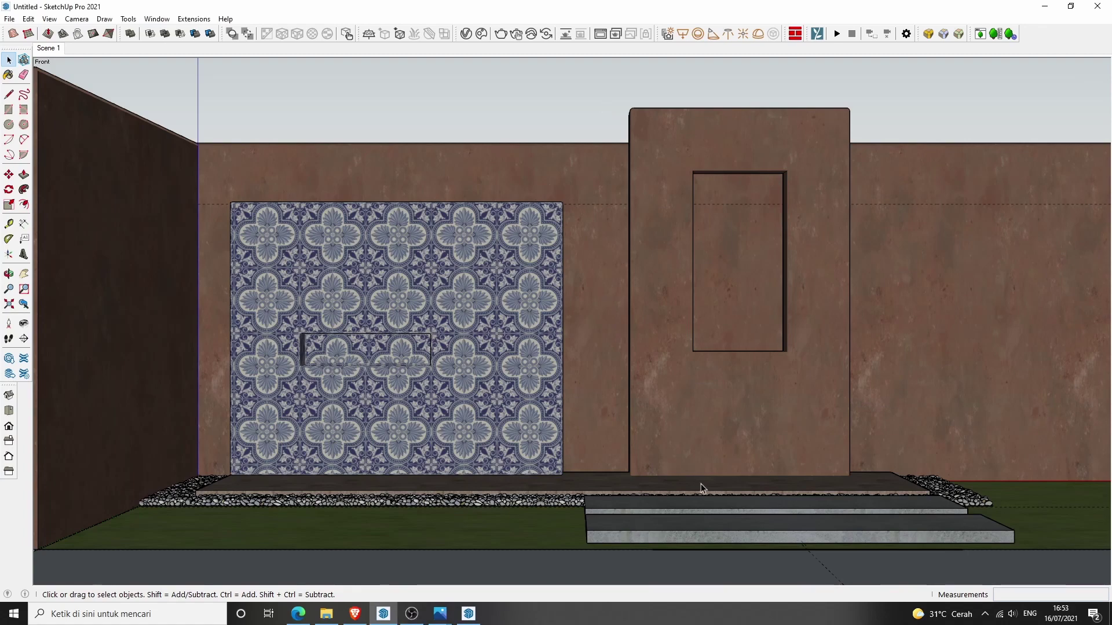
key("ctrl+v")
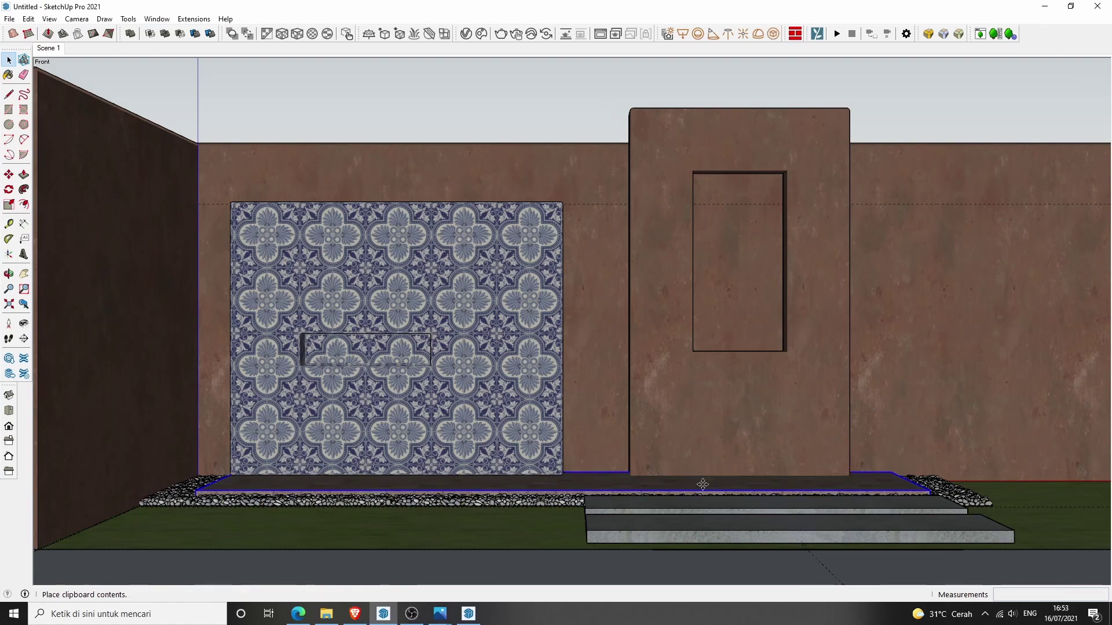
left_click(703, 485)
middle_click_drag(714, 481, 751, 414)
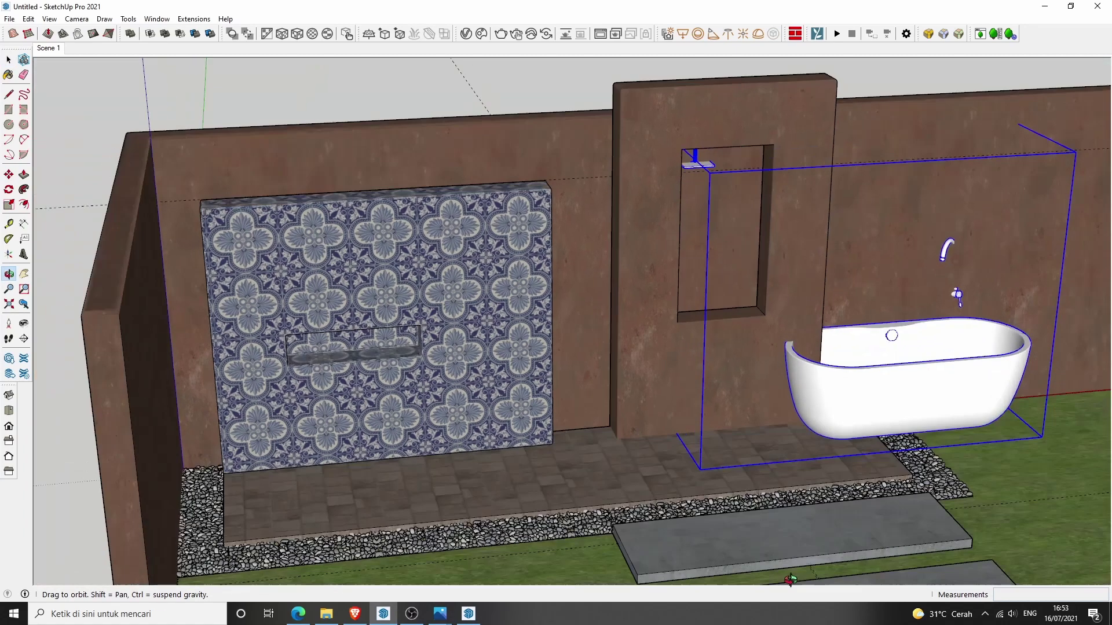
left_click(751, 414)
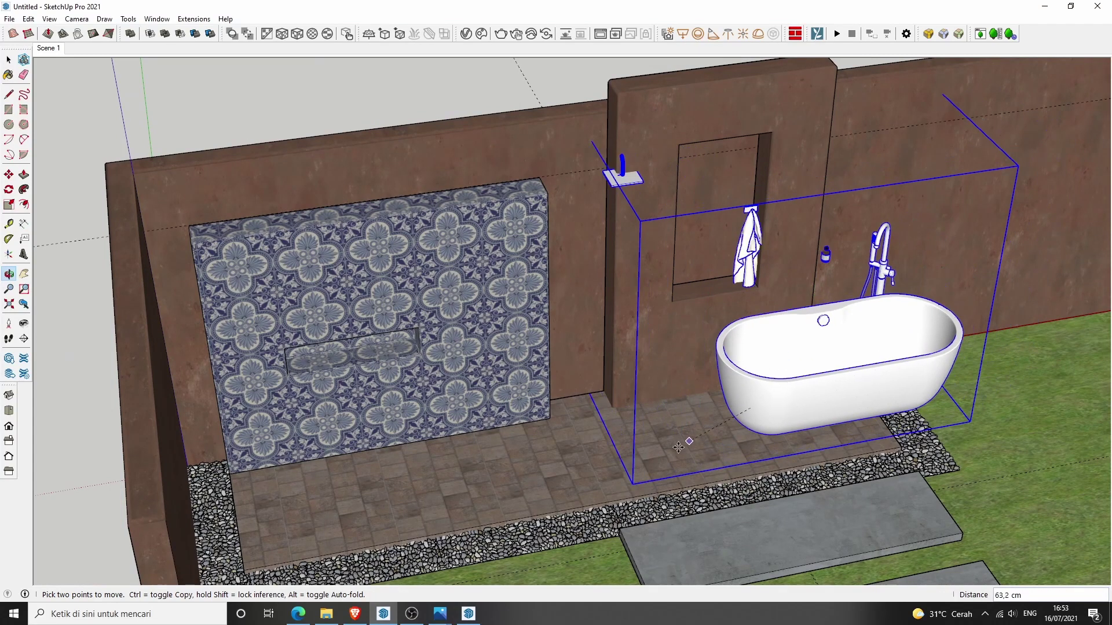
left_click(597, 473)
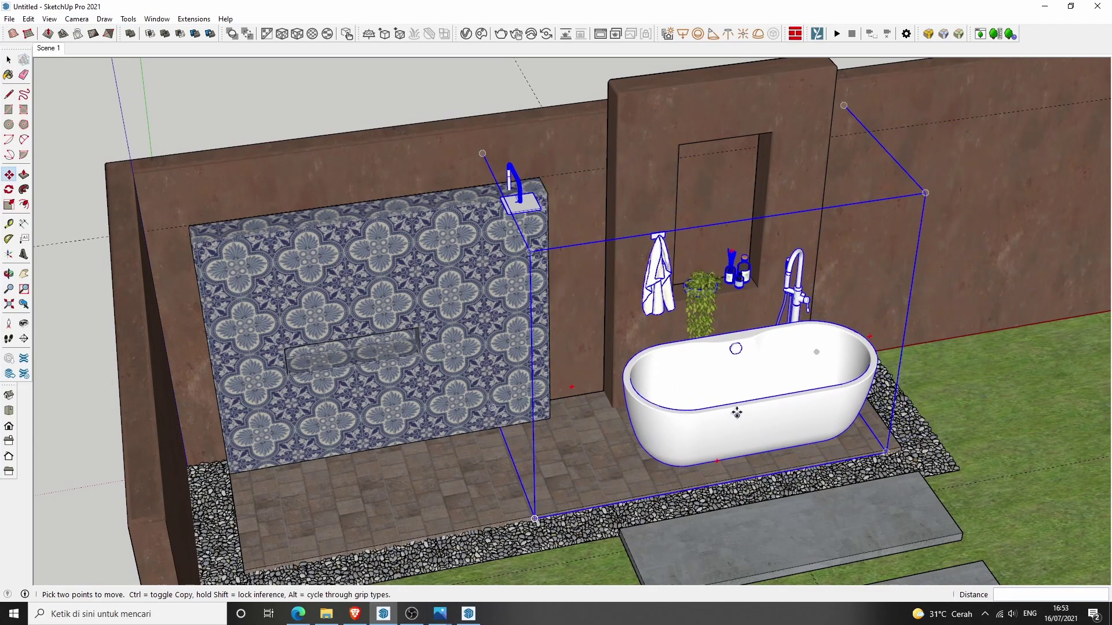
Step: Zoom in on the towel hook, return to Scene 1, and nudge the bath group slightly left
scroll(733, 415, "up", 2)
scroll(765, 331, "up", 1)
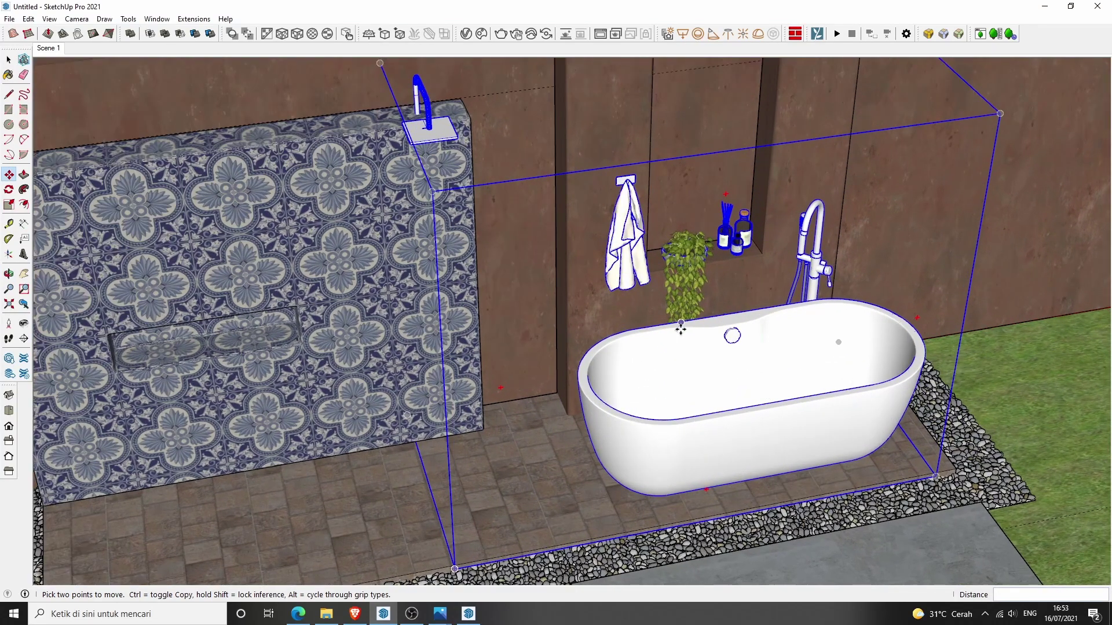
middle_click_drag(680, 329, 579, 219)
scroll(579, 220, "up", 5)
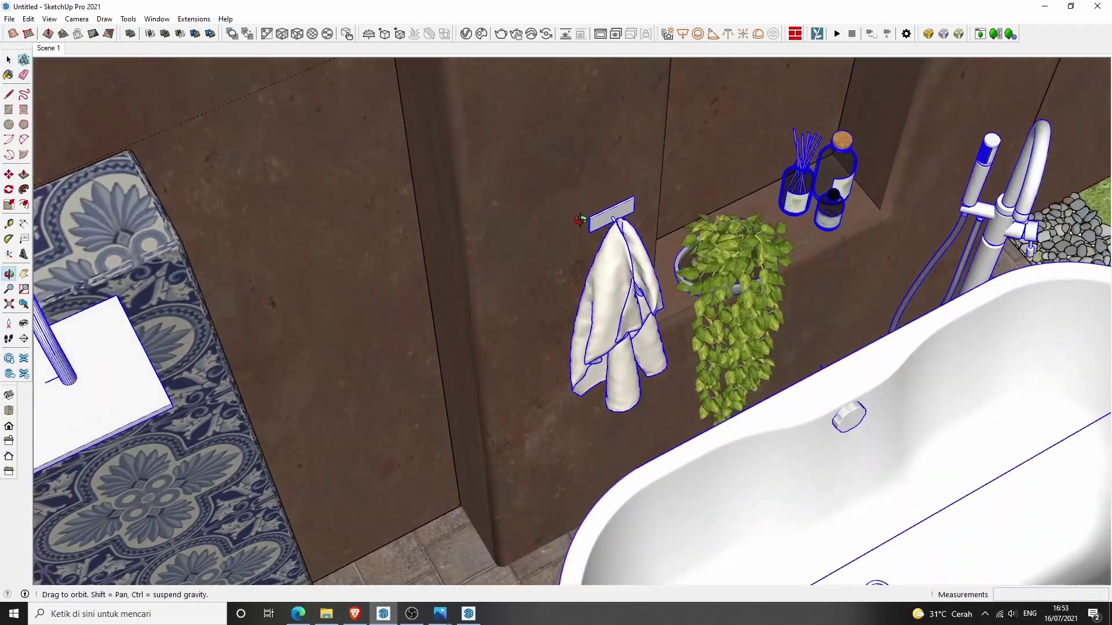
scroll(580, 220, "up", 2)
scroll(582, 220, "up", 2)
scroll(585, 222, "up", 2)
scroll(623, 235, "up", 1)
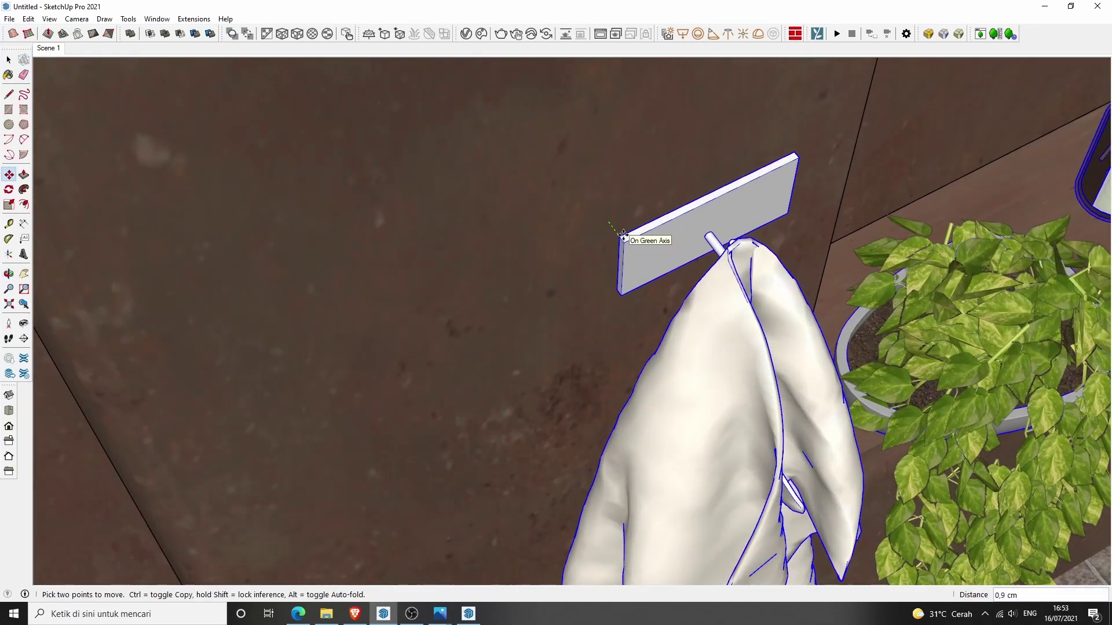
middle_click_drag(623, 235, 539, 184)
left_click(48, 49)
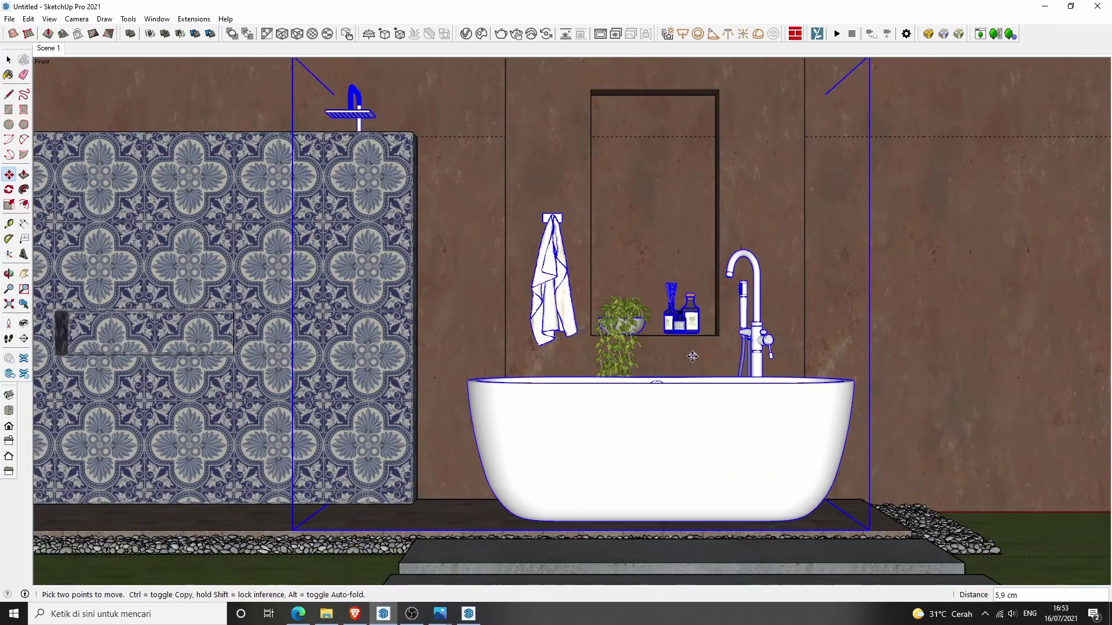
left_click(692, 361)
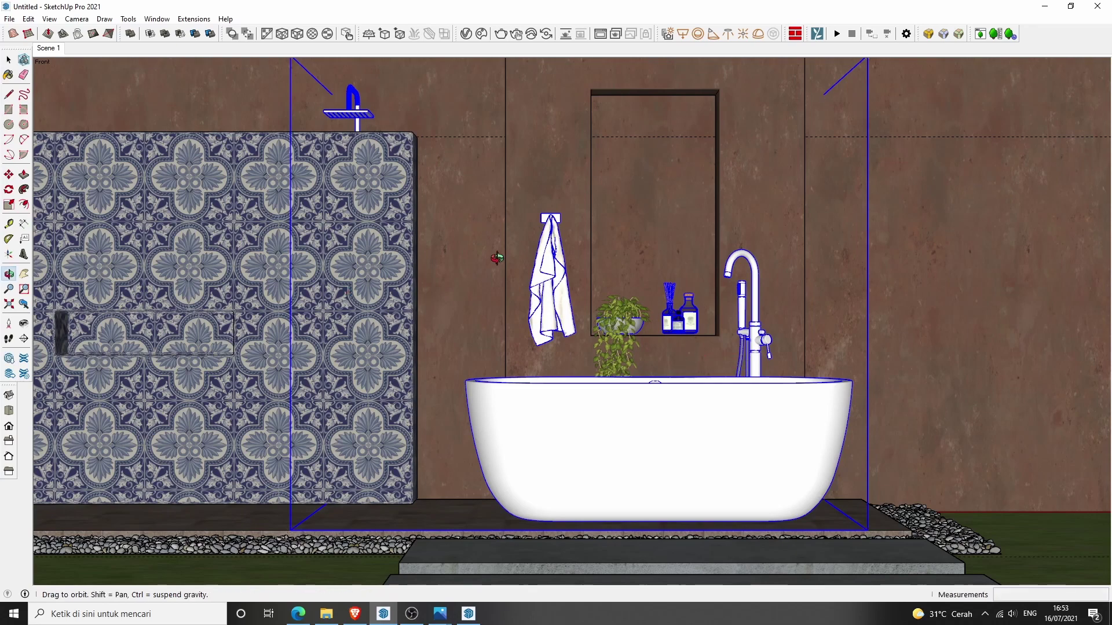
Step: Select the shower fixture and move the shower mixer to a new spot
middle_click_drag(692, 361, 407, 227)
key("space")
left_click(408, 227)
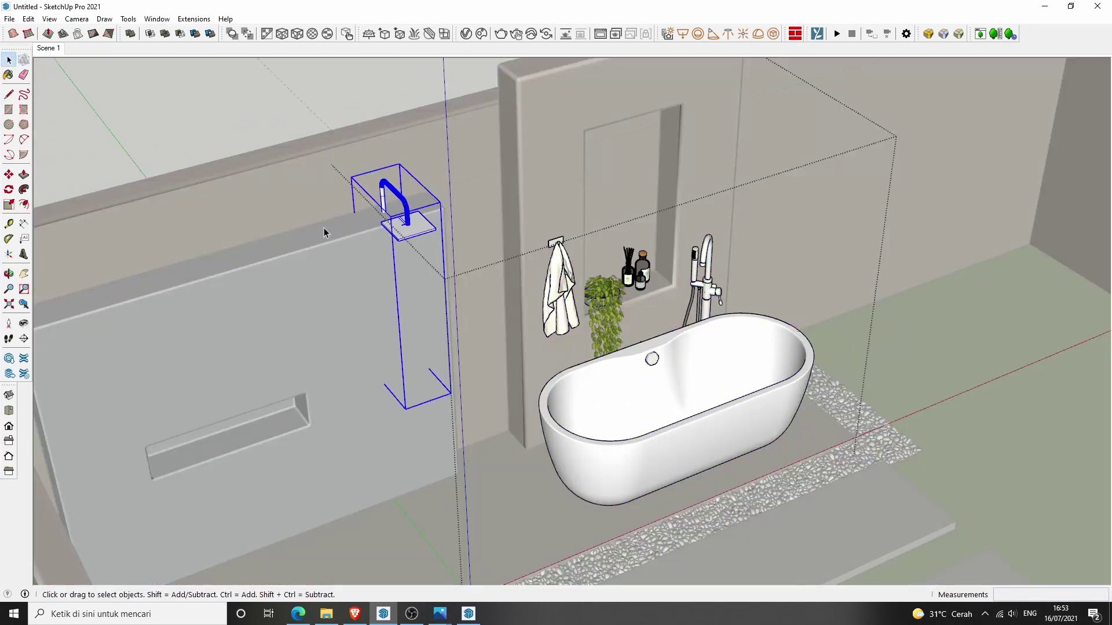
scroll(349, 266, "up", 2)
key("m")
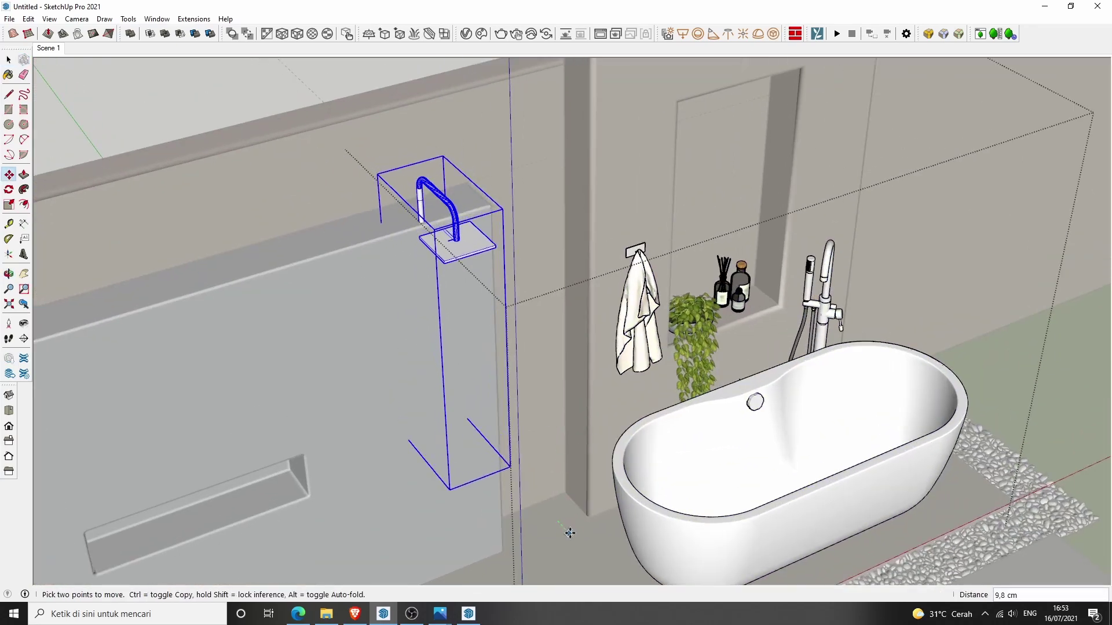
scroll(378, 432, "up", 2)
scroll(378, 432, "up", 3)
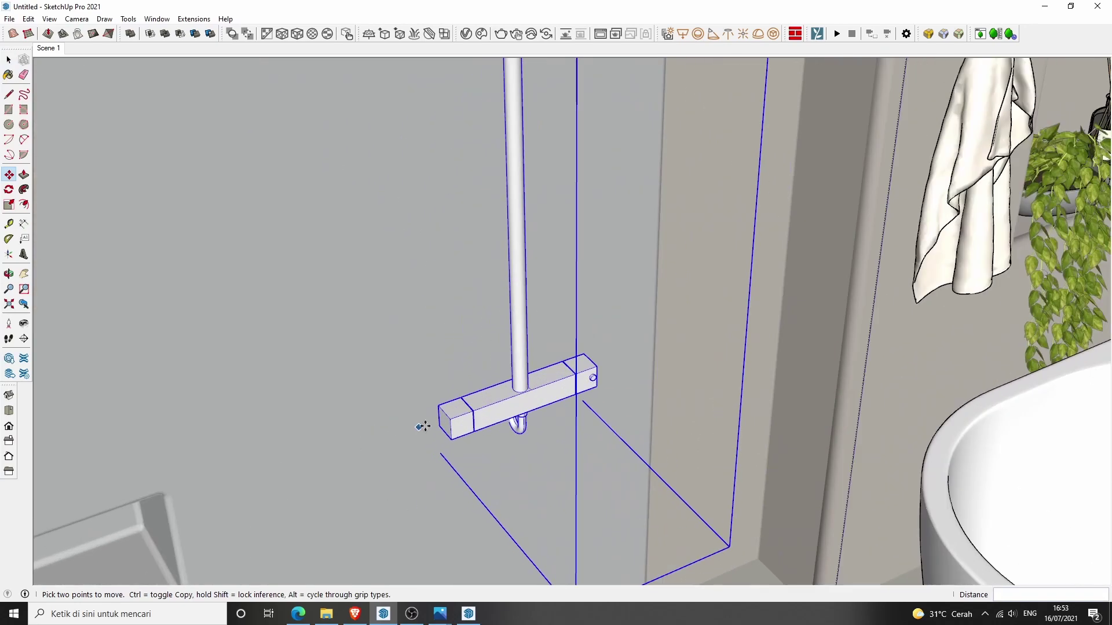
mouse_move(489, 372)
middle_mouse_down()
mouse_move(543, 272)
mouse_move(565, 450)
middle_mouse_up()
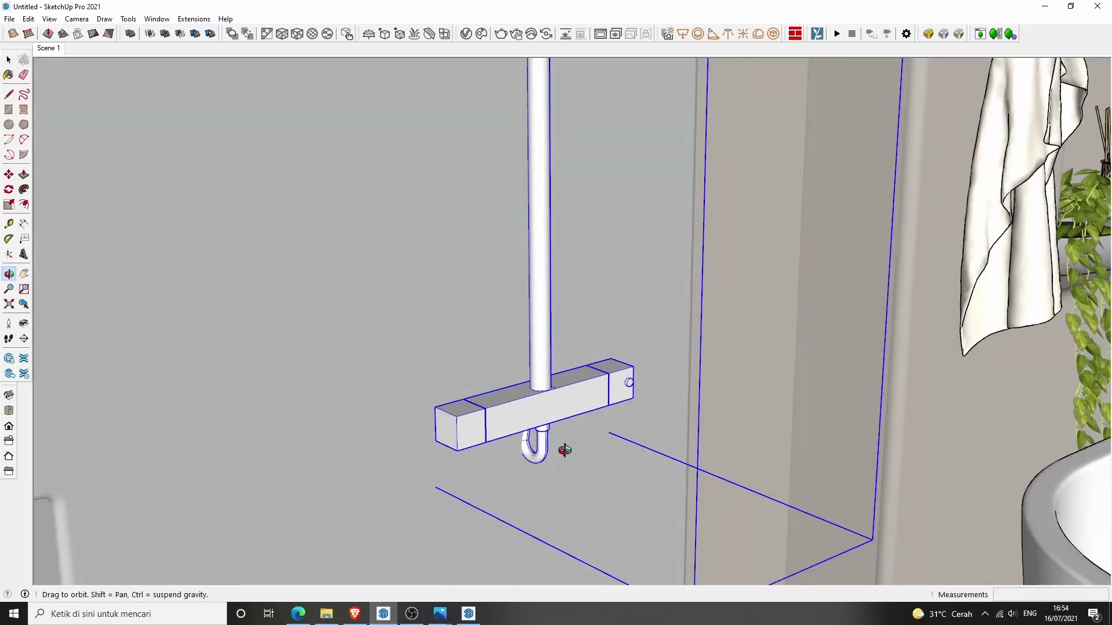
key("m")
left_click(769, 442)
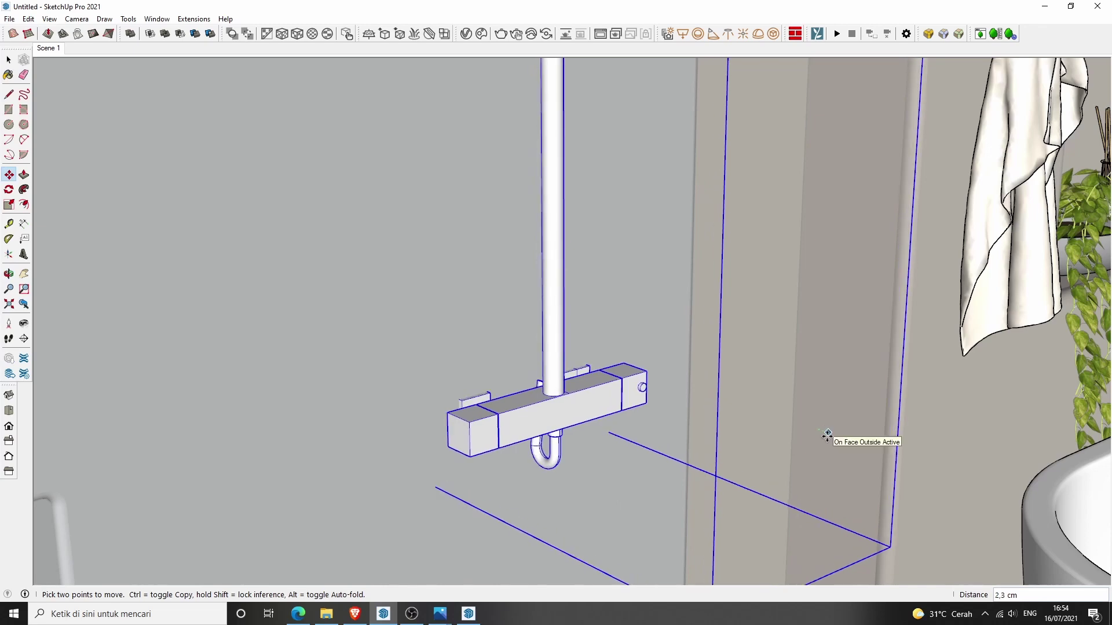
left_click(829, 438)
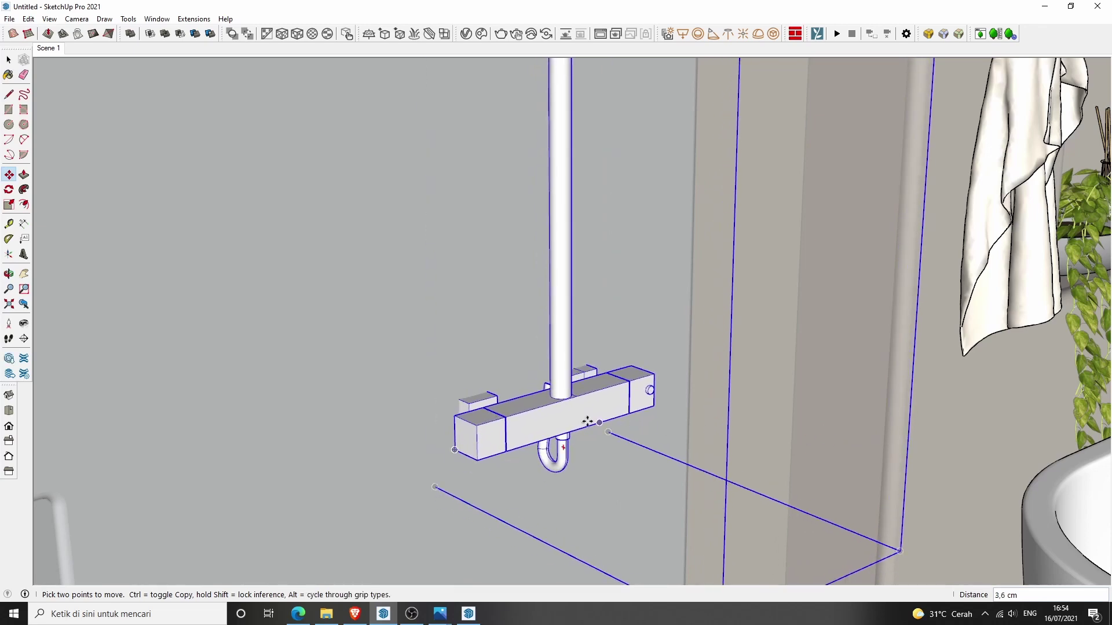
Step: From the Scene 1 view, shift the shower left along the wall and lower it about 12.7 cm
left_click(49, 49)
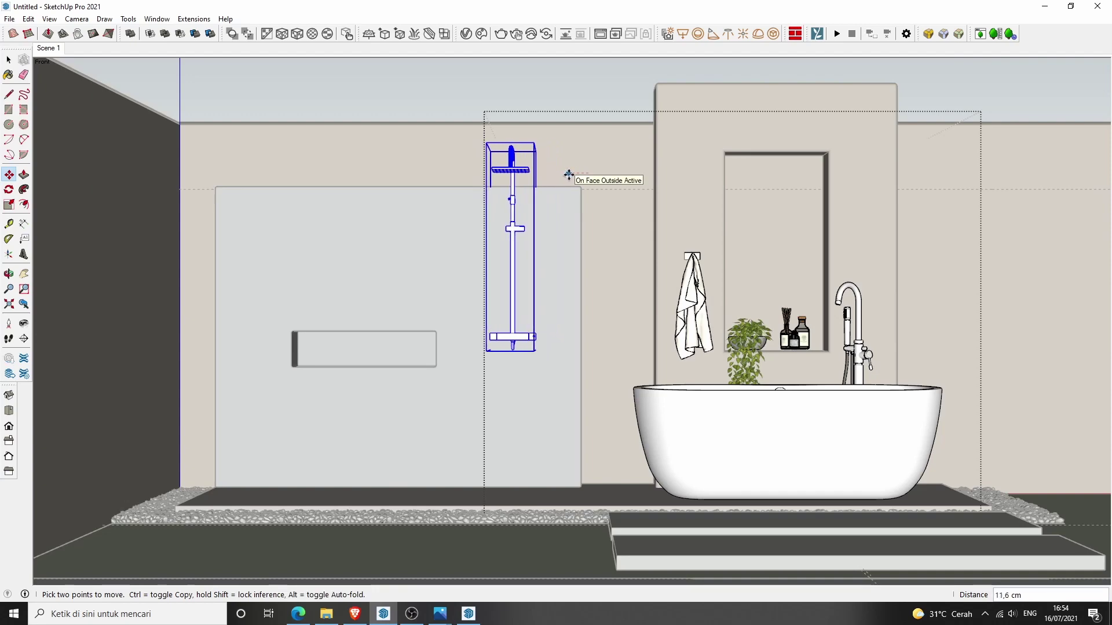
left_click(571, 174)
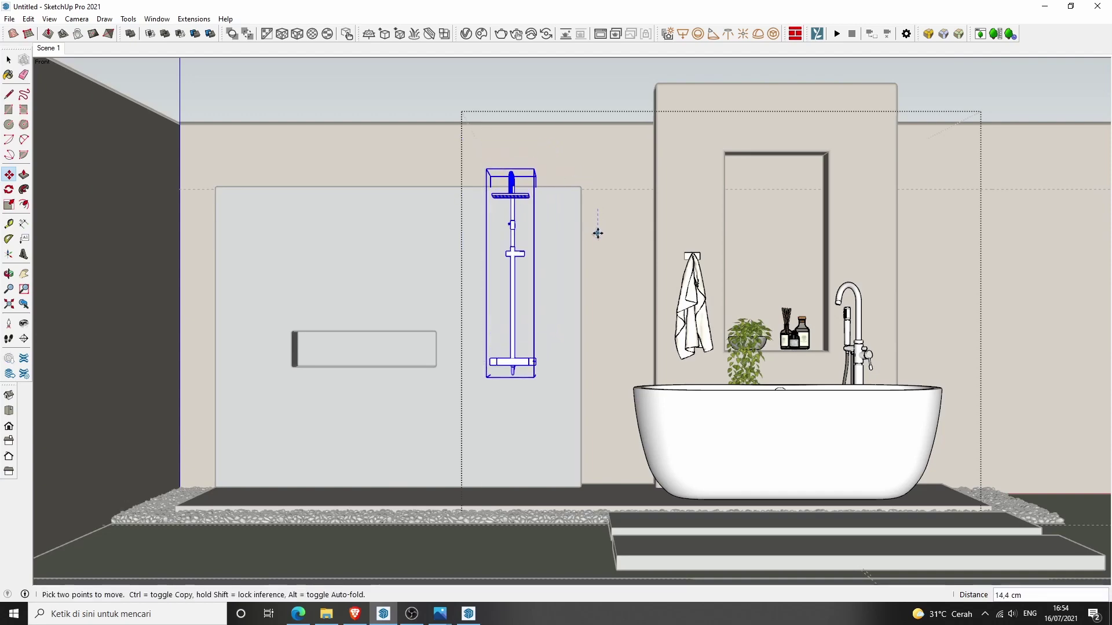
left_click(589, 227)
key("space")
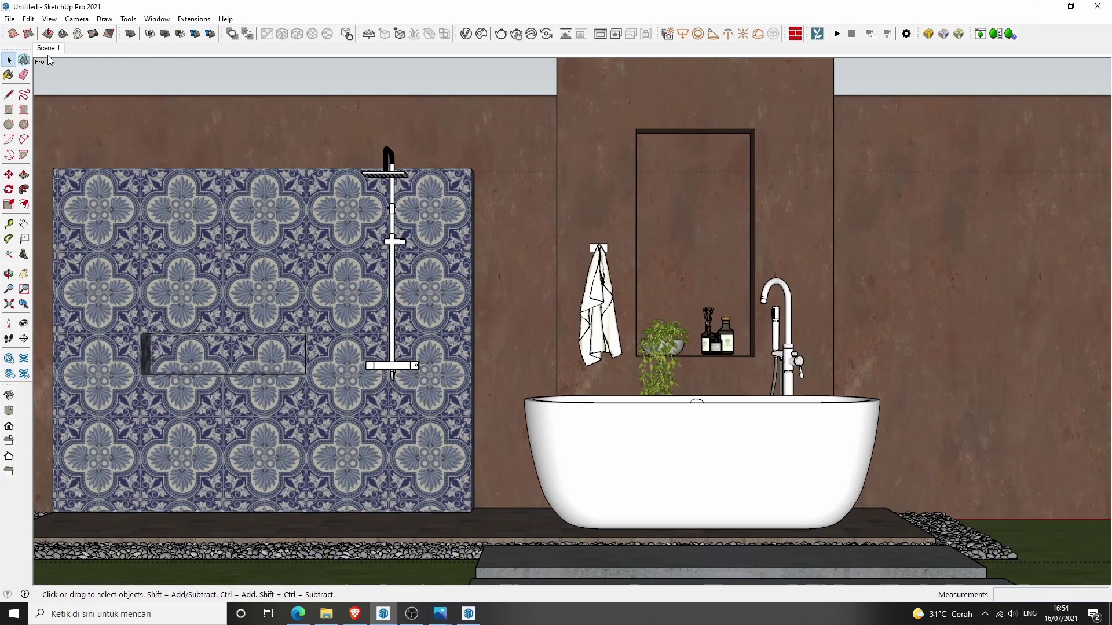
left_click(49, 48)
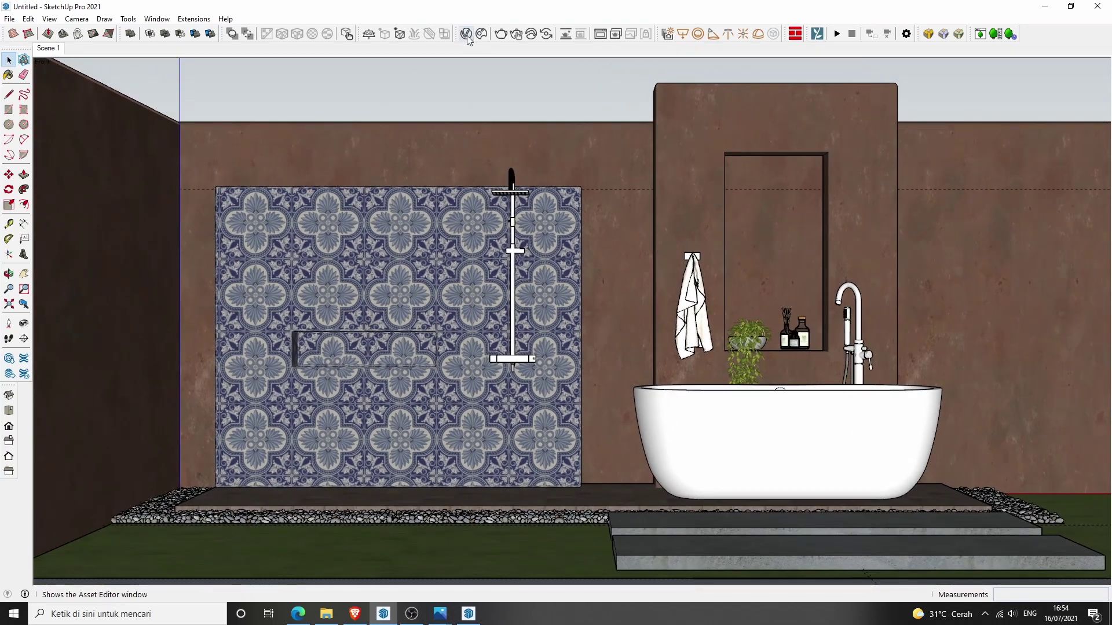
Step: Enable Safe Frame in V-Ray's Render Output settings
left_click(347, 33)
left_click(307, 126)
left_click(243, 284)
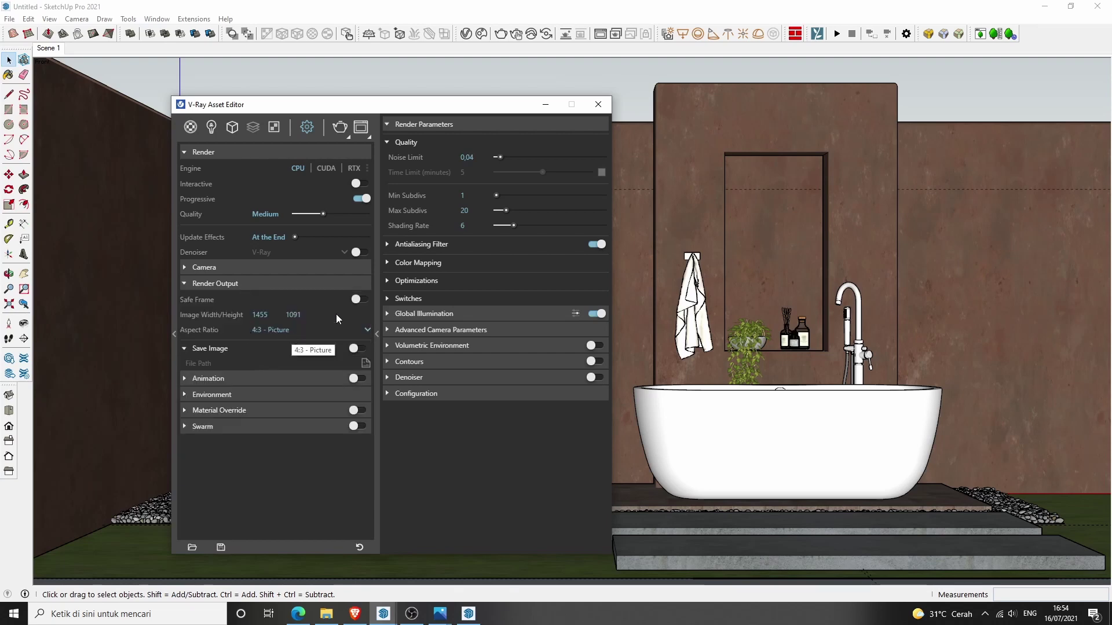
left_click(357, 299)
left_click(545, 106)
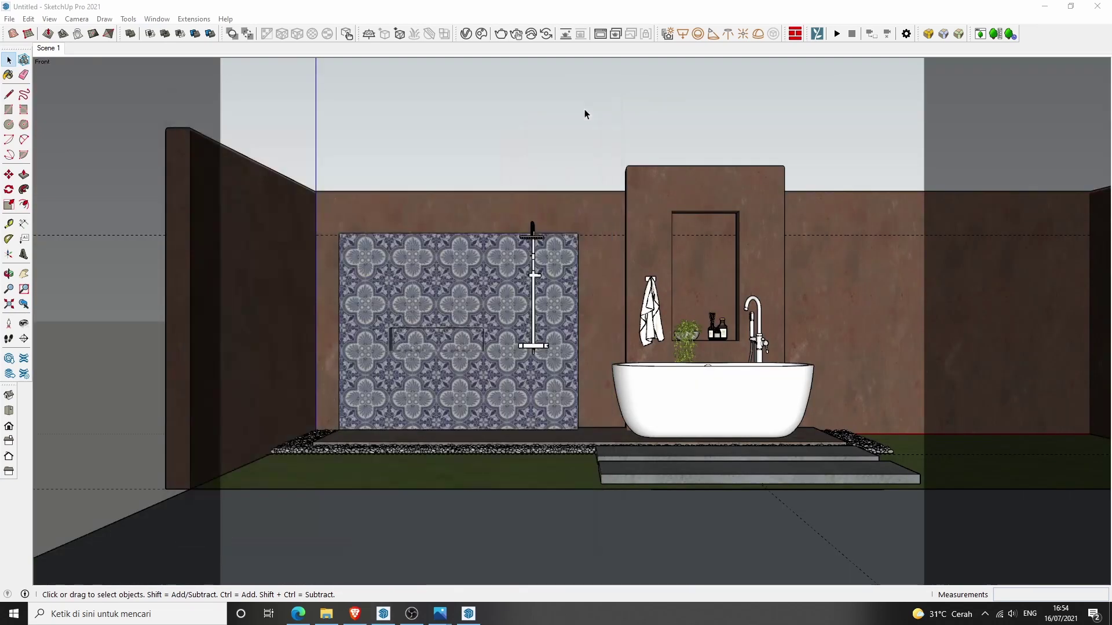
Step: Switch the camera to Two-Point Perspective and pan and zoom to frame the bathroom
scroll(676, 298, "up", 2)
scroll(666, 306, "up", 2)
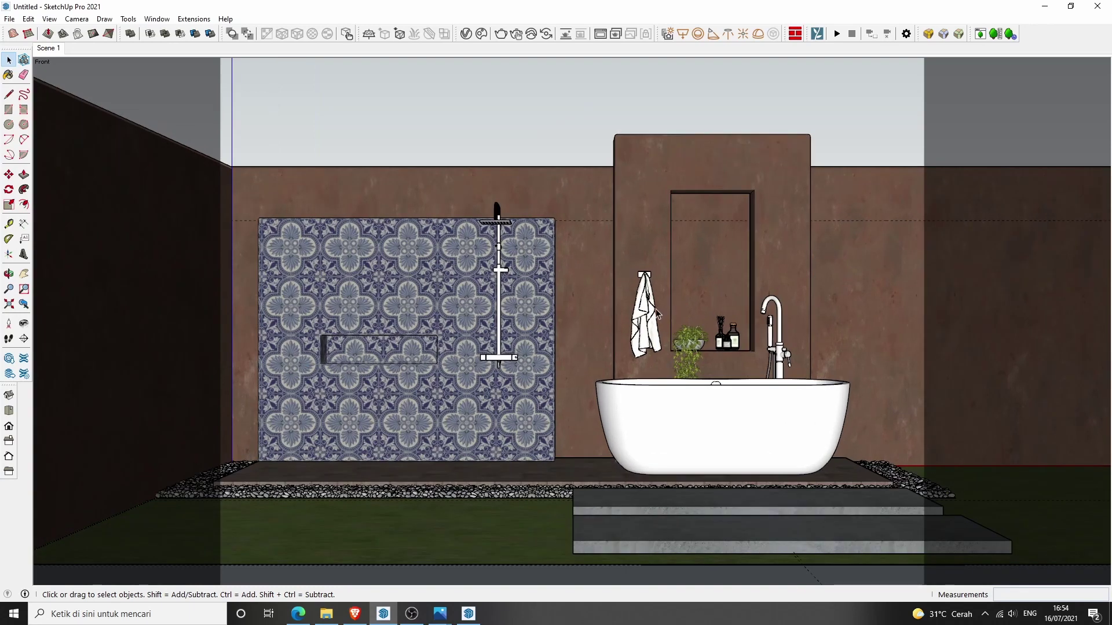
middle_click_drag(657, 314, 656, 285, "shift")
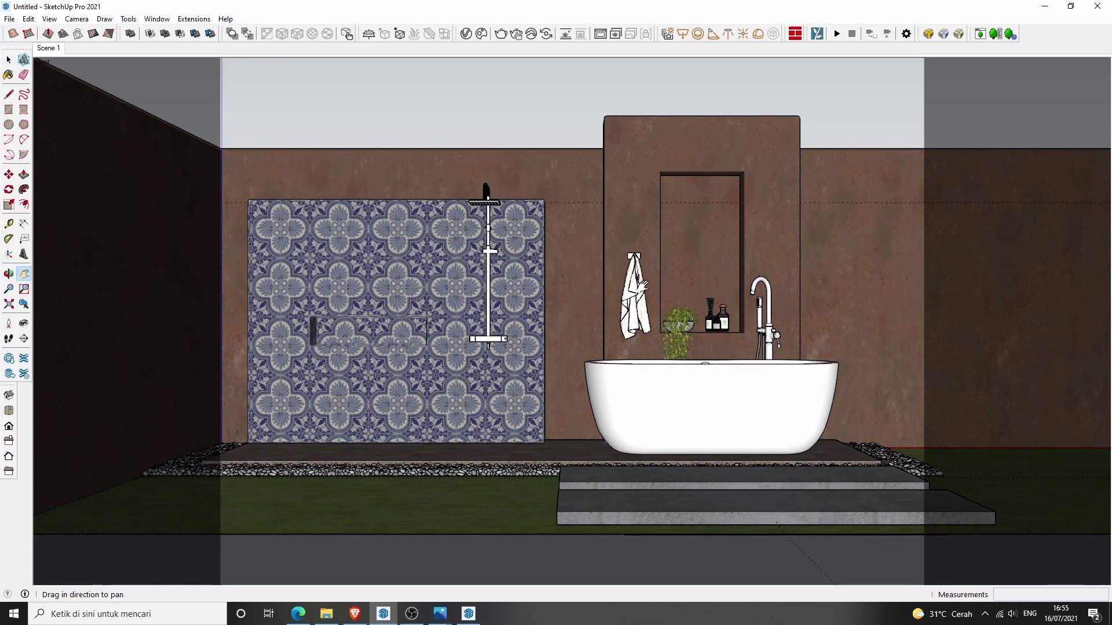
left_click(76, 19)
left_click(116, 100)
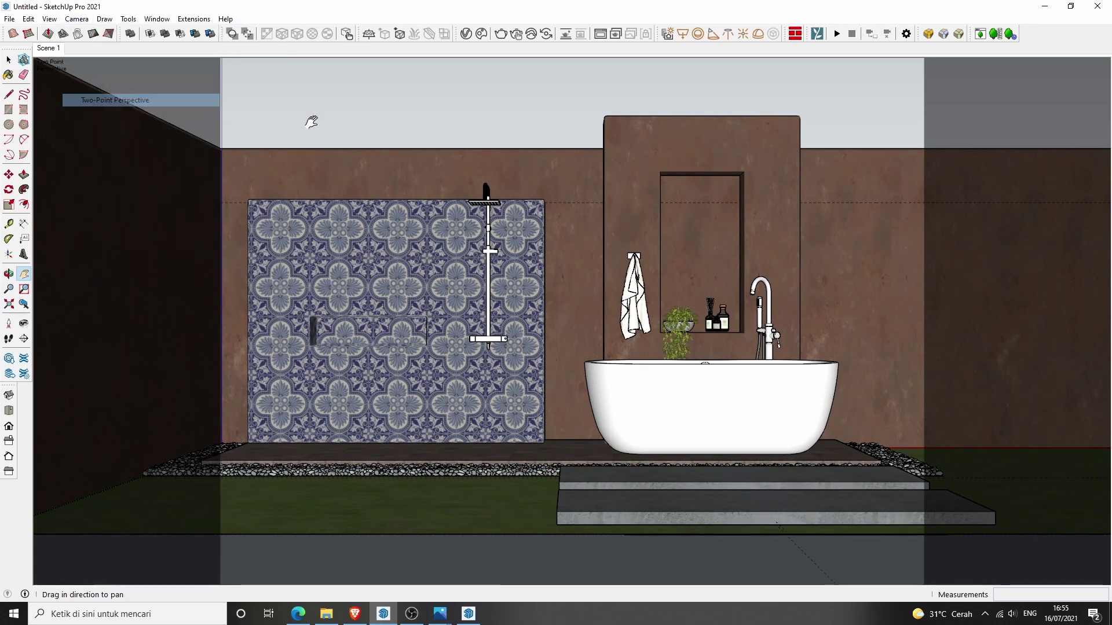
left_click_drag(594, 196, 596, 224)
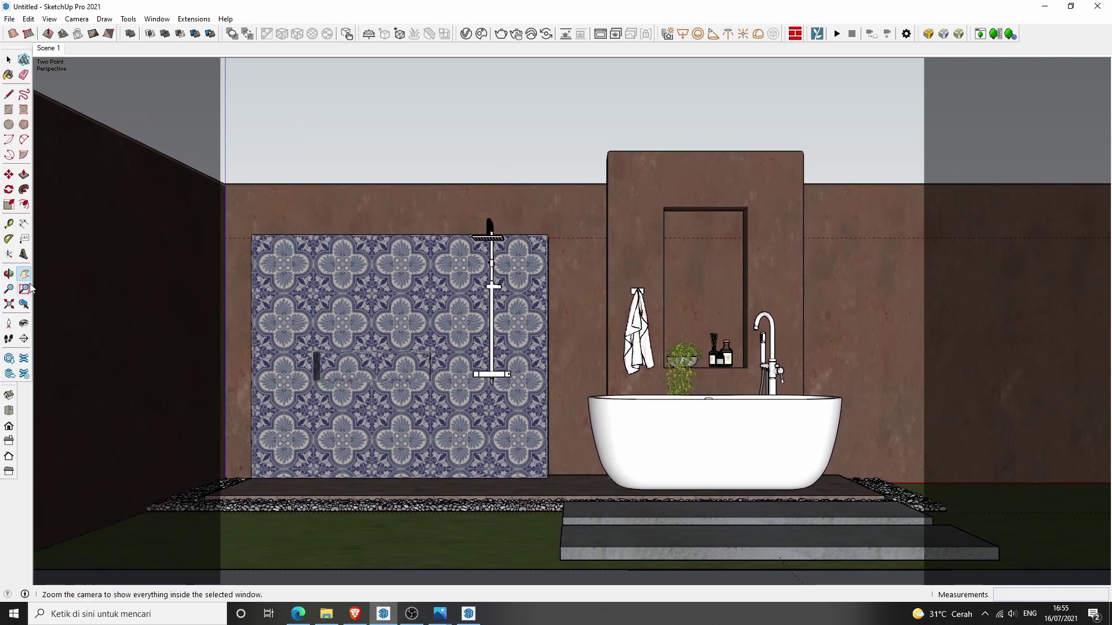
left_click(9, 289)
left_click_drag(575, 431, 575, 388)
key("h")
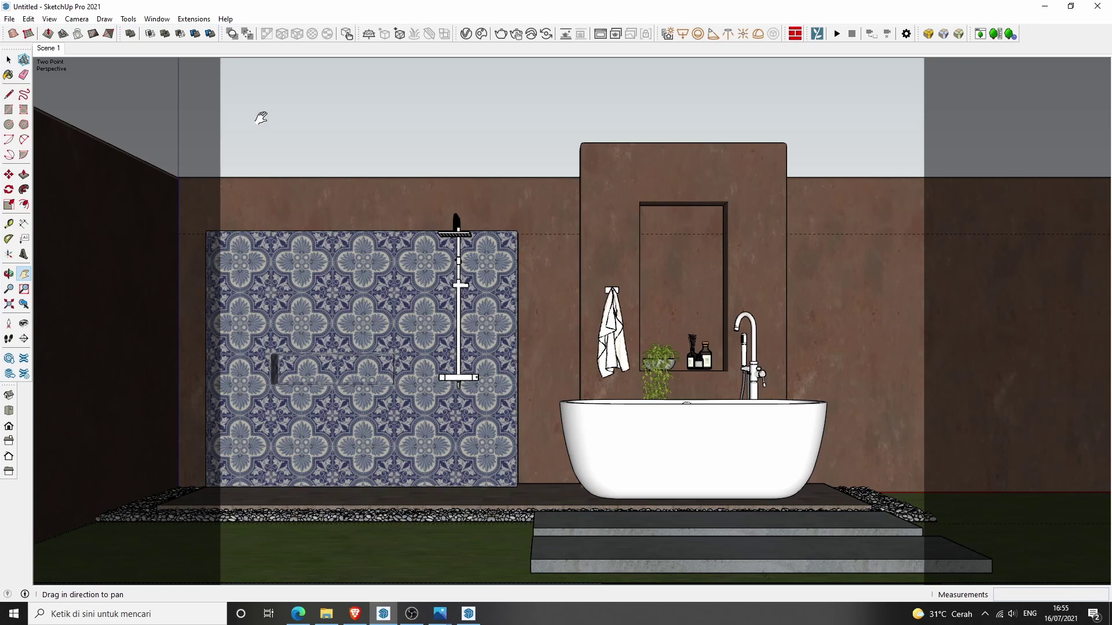
Step: Add Scene 2 from the current view
right_click(50, 55)
left_click(81, 104)
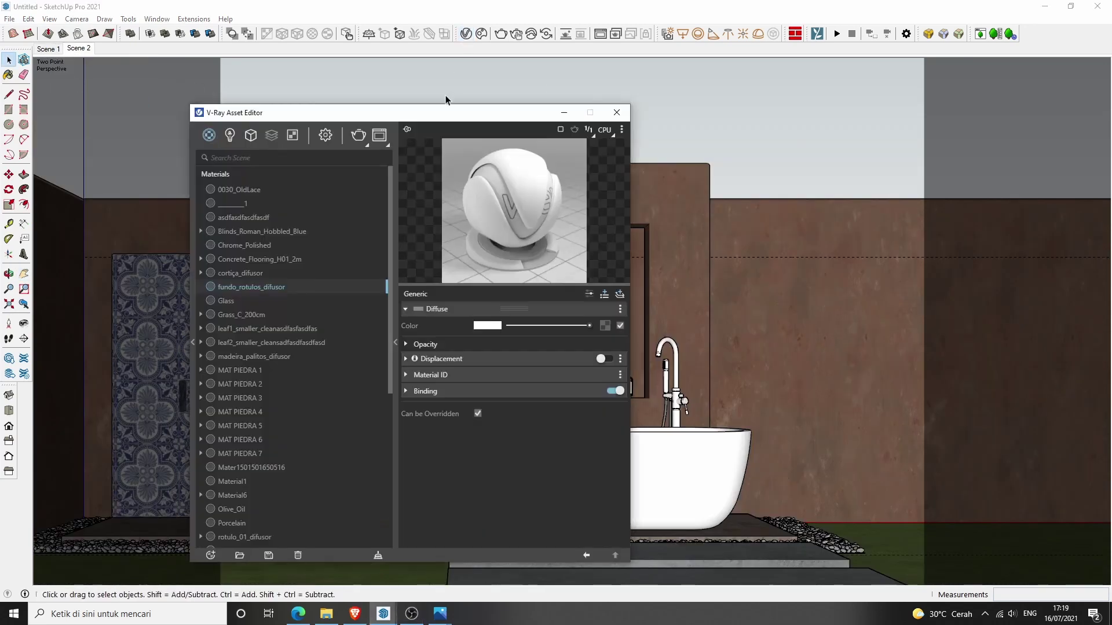
left_click_drag(446, 104, 292, 88)
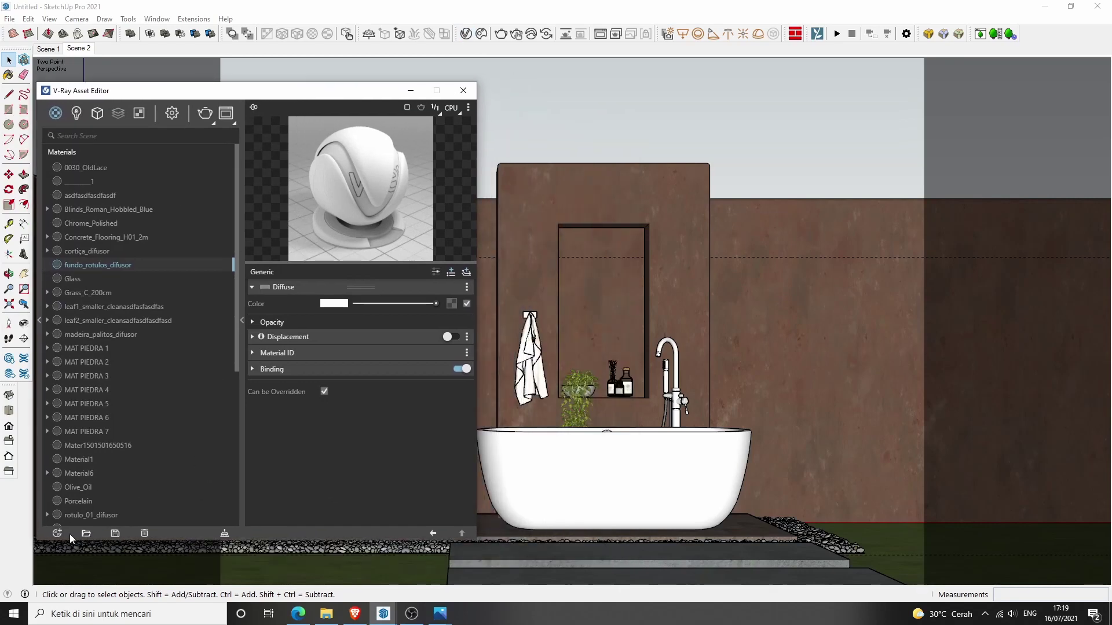
Step: Create a Generic V-Ray material with the CliffJungle rock albedo image as its diffuse
right_click(192, 479)
left_click(193, 335)
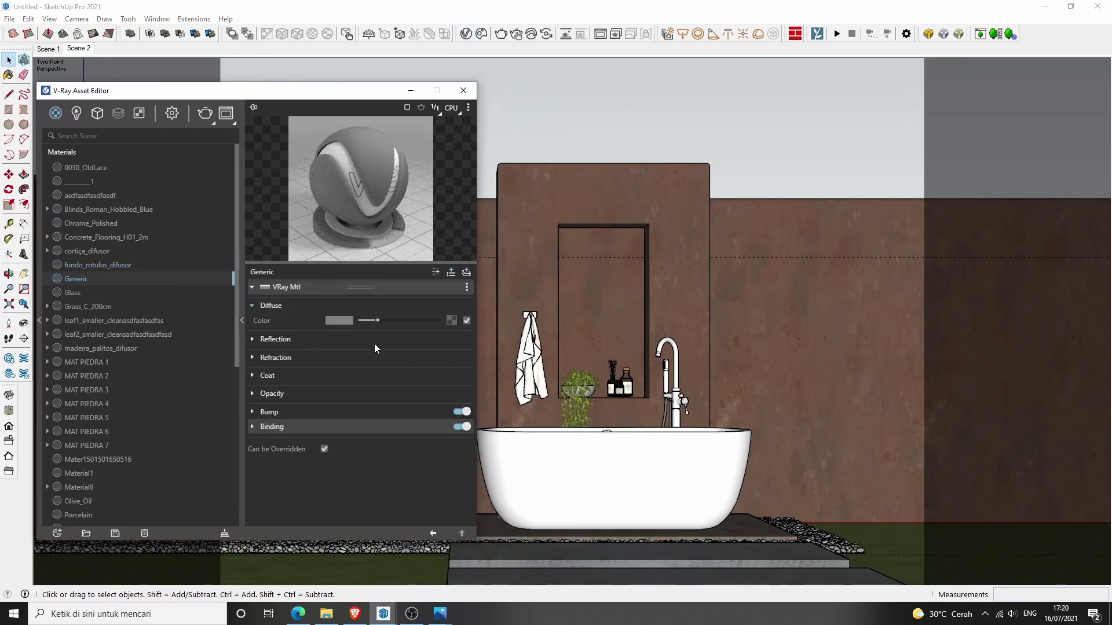
left_click(451, 321)
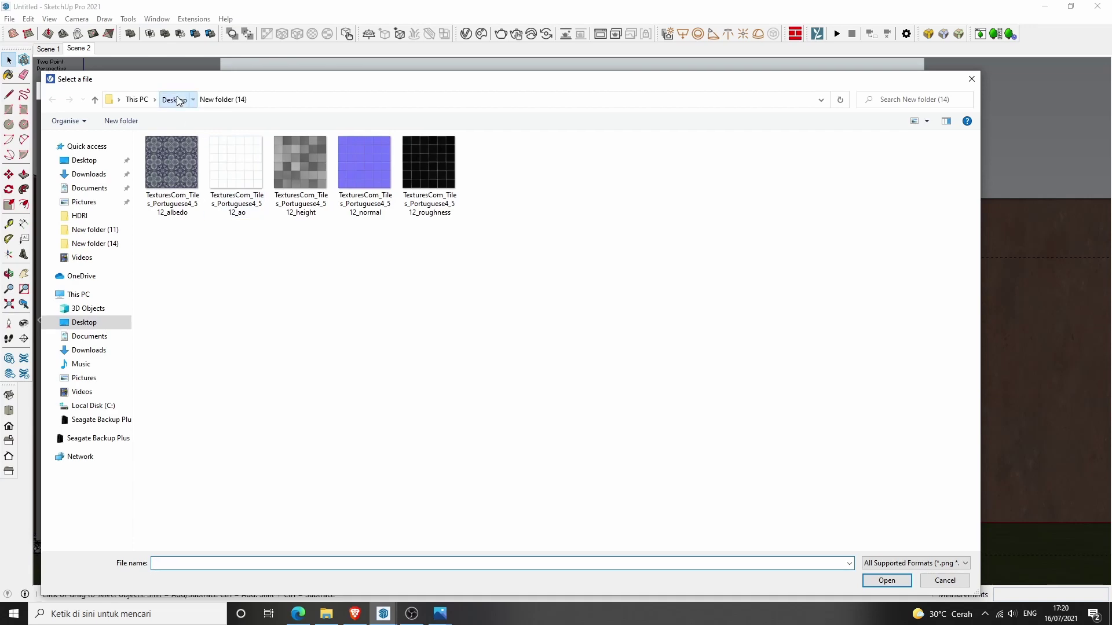
left_click(174, 101)
double_click(620, 170)
double_click(163, 175)
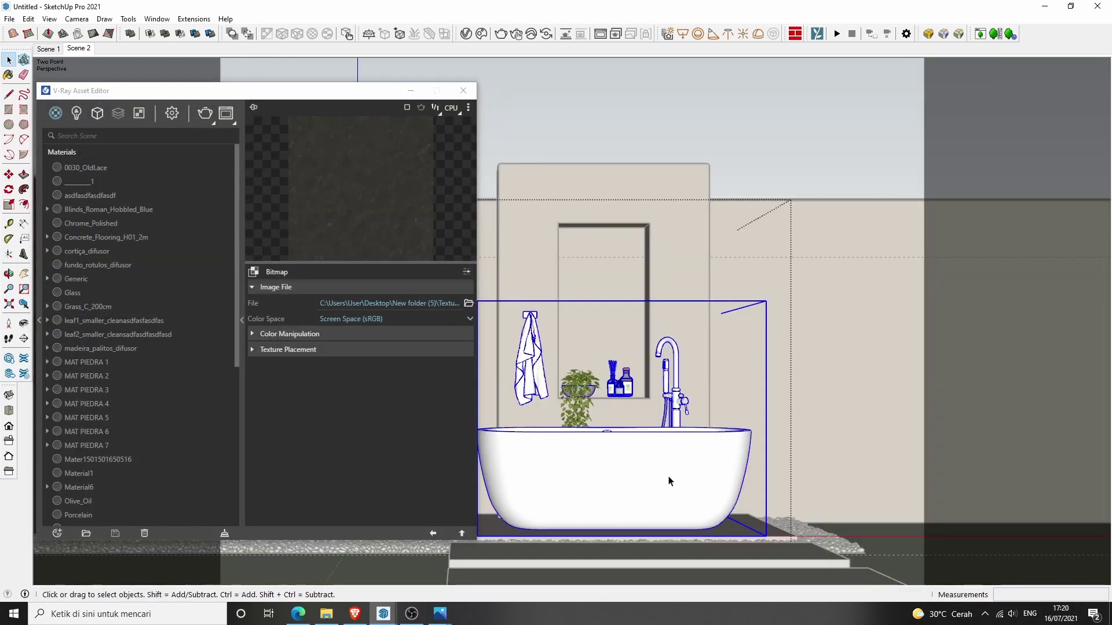
Step: Select the bathtub and apply the Generic rock material to it
left_click(669, 481)
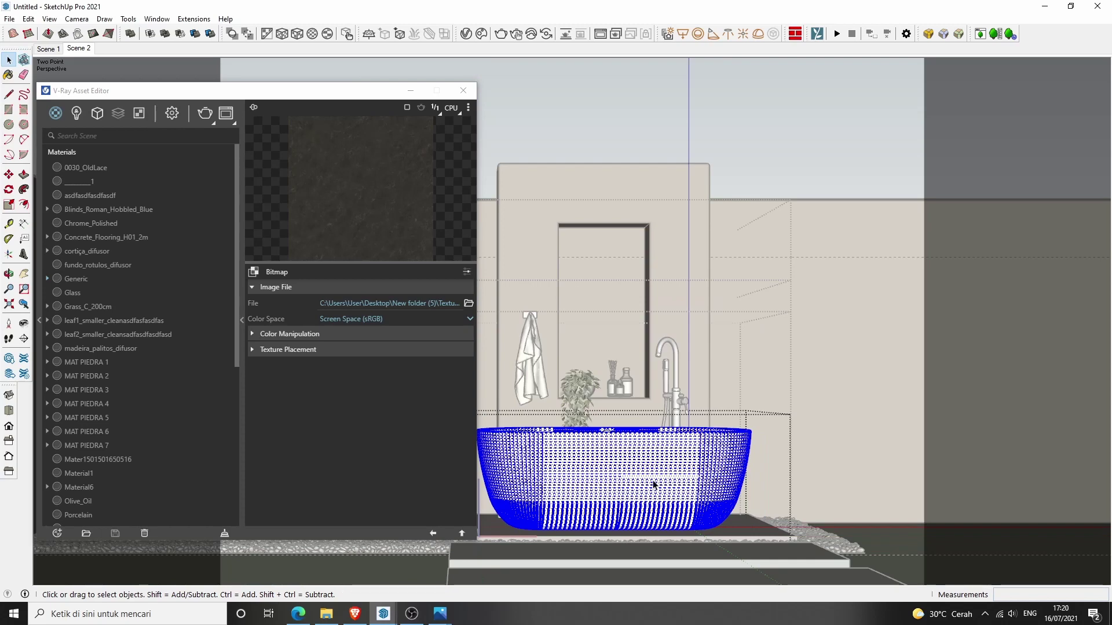
scroll(213, 403, "down", 2)
scroll(213, 403, "down", 1)
scroll(213, 403, "down", 1)
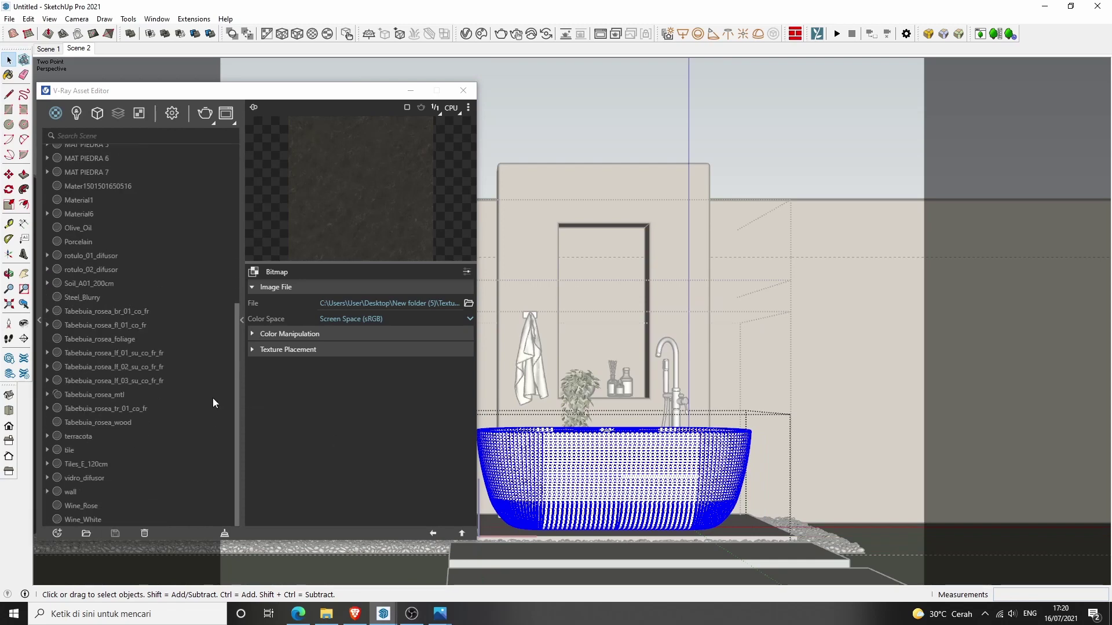
scroll(213, 403, "down", 1)
scroll(213, 398, "up", 3)
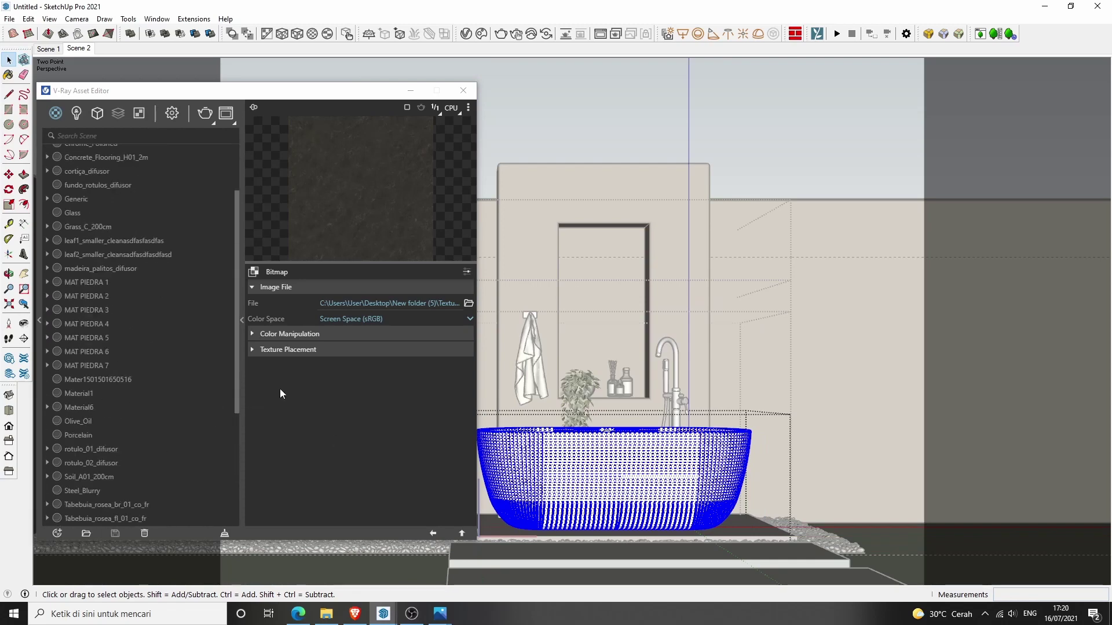
left_click(461, 532)
right_click(102, 200)
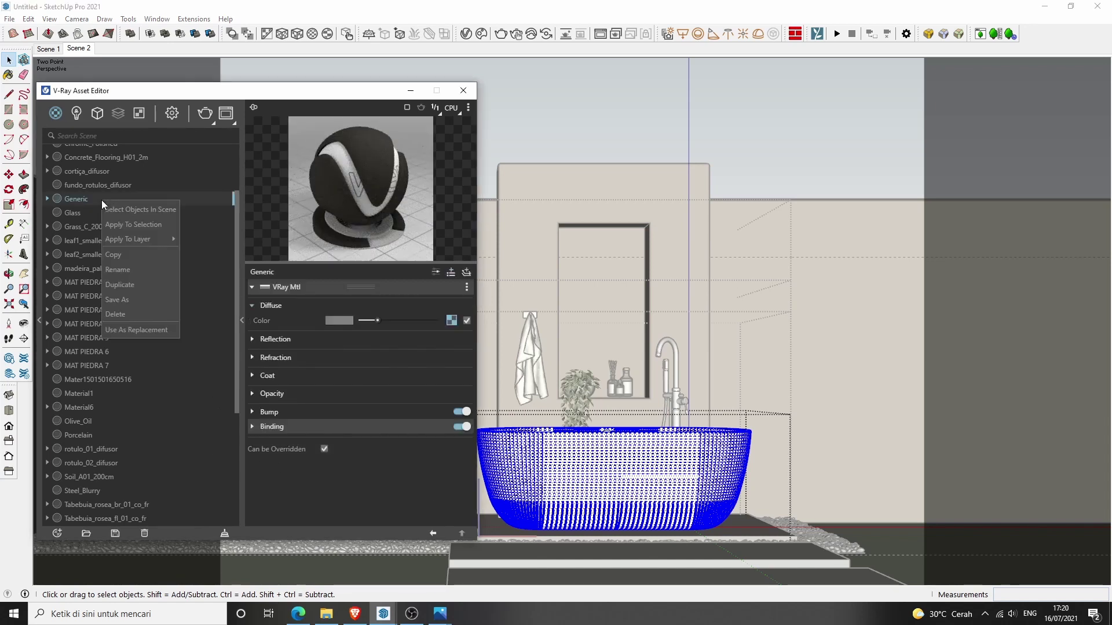
key("Escape")
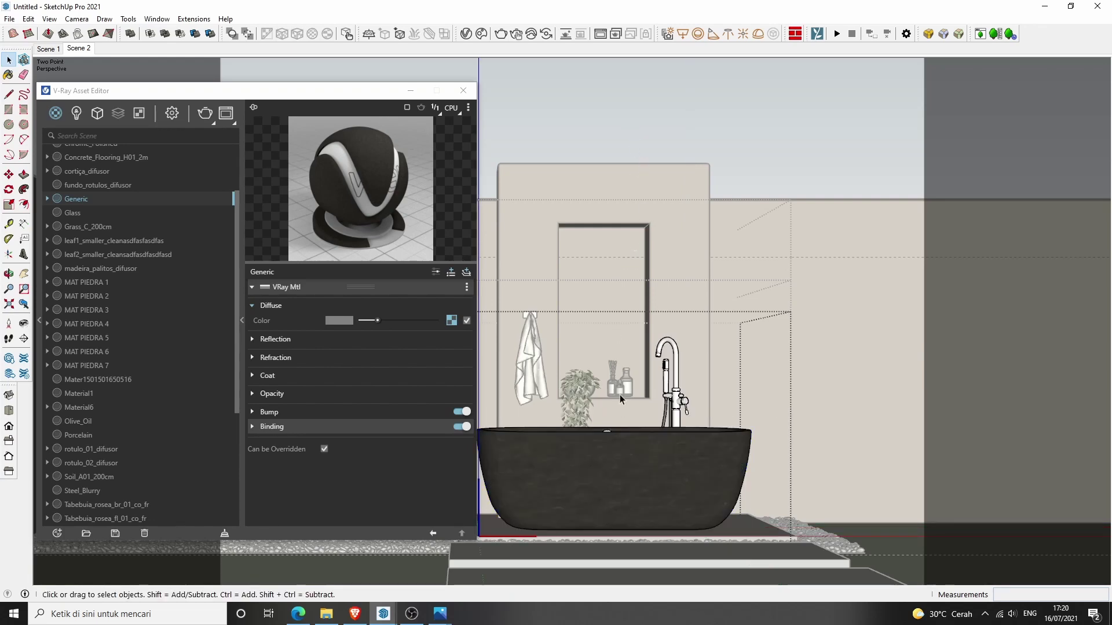
Step: Open the Generic material's edit settings in the Materials panel to rescale its texture
scroll(599, 510, "up", 2)
scroll(602, 507, "up", 2)
key("b")
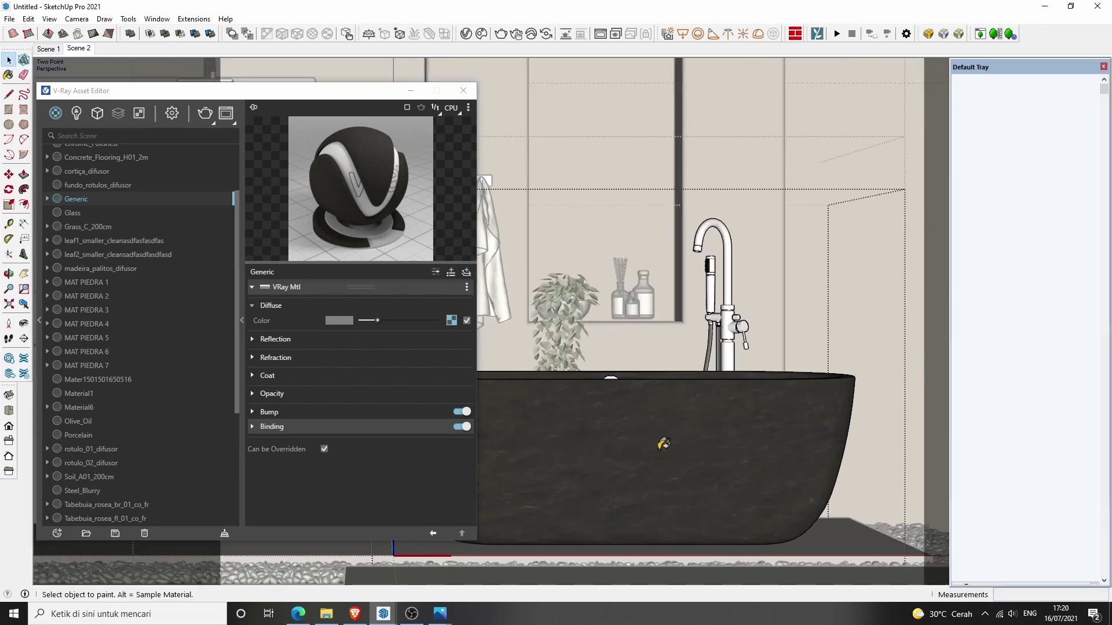
left_click(986, 252)
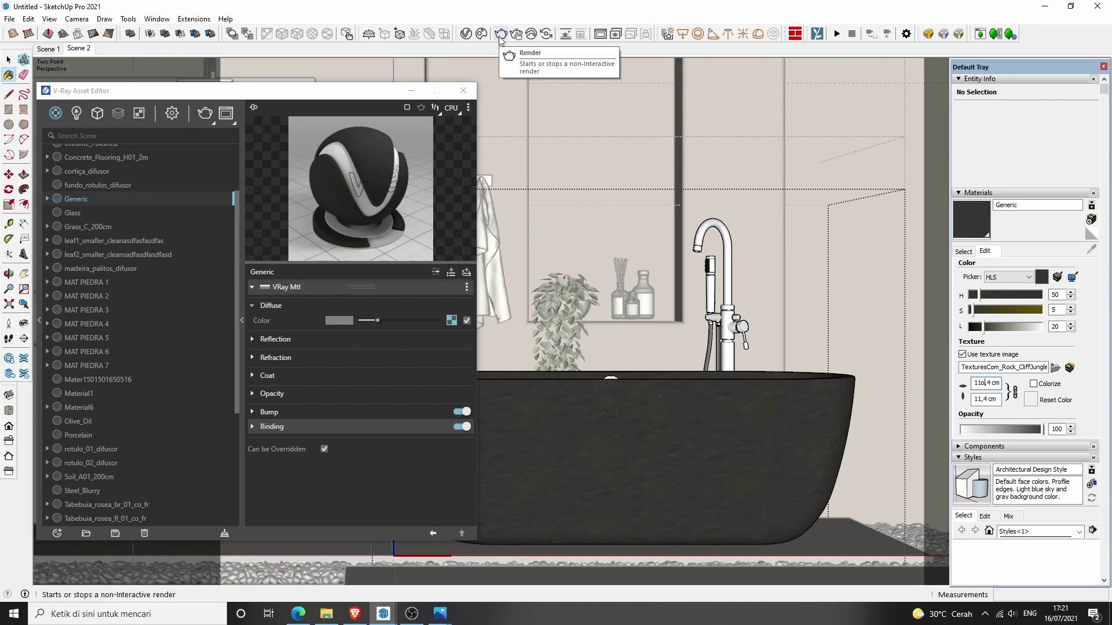
Step: Commit the 11,4 cm texture width and render the bathtub close-up in V-Ray
key("Return")
key("Return")
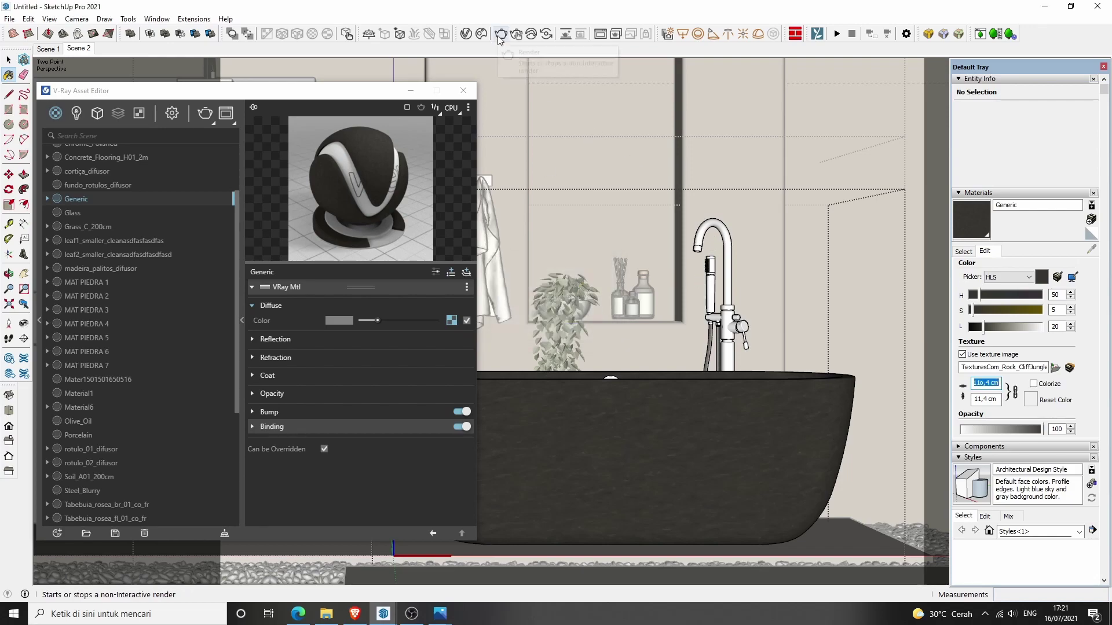
left_click(499, 34)
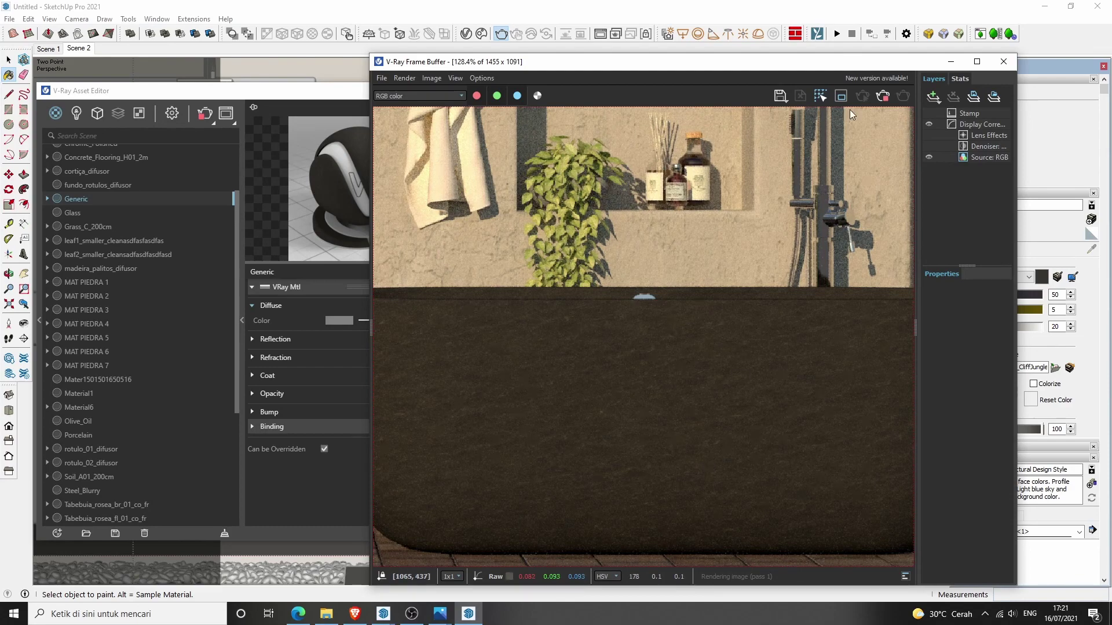
left_click_drag(868, 67, 949, 67)
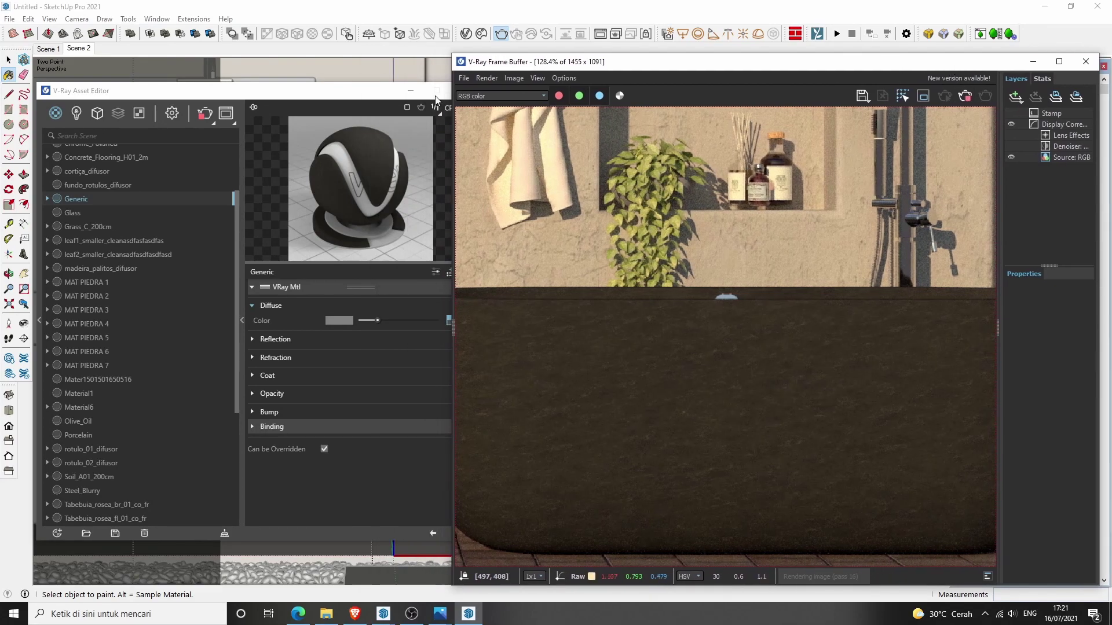
left_click_drag(261, 90, 232, 91)
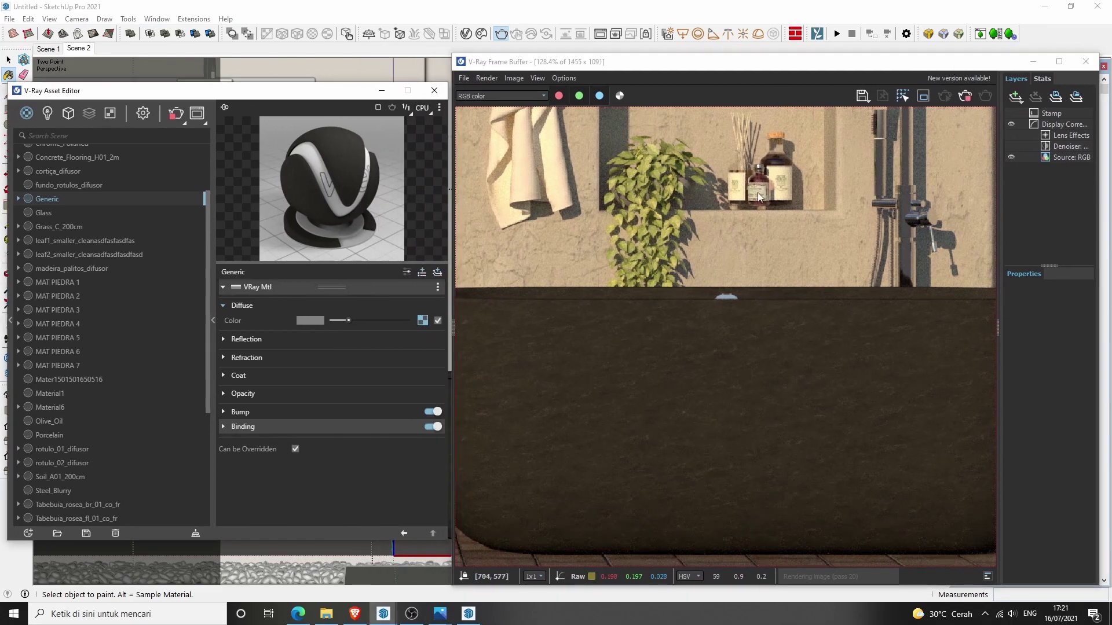
Step: Make the diffuse a Multiply (A*B) mix with the linear CliffJungle ambient occlusion map
left_click(424, 322)
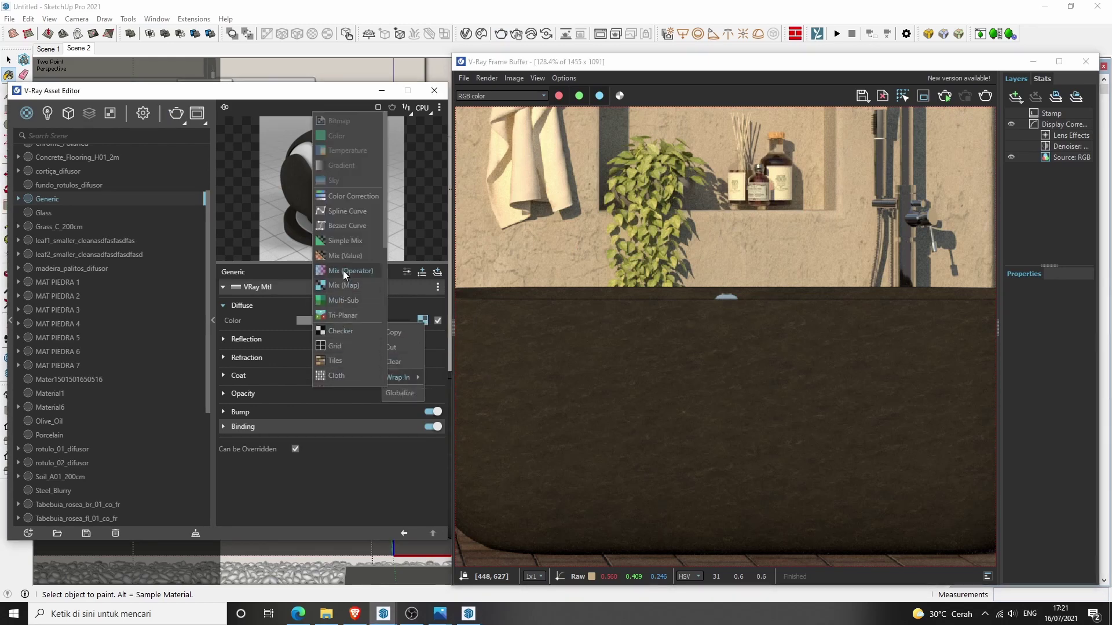
left_click(343, 272)
left_click(421, 318)
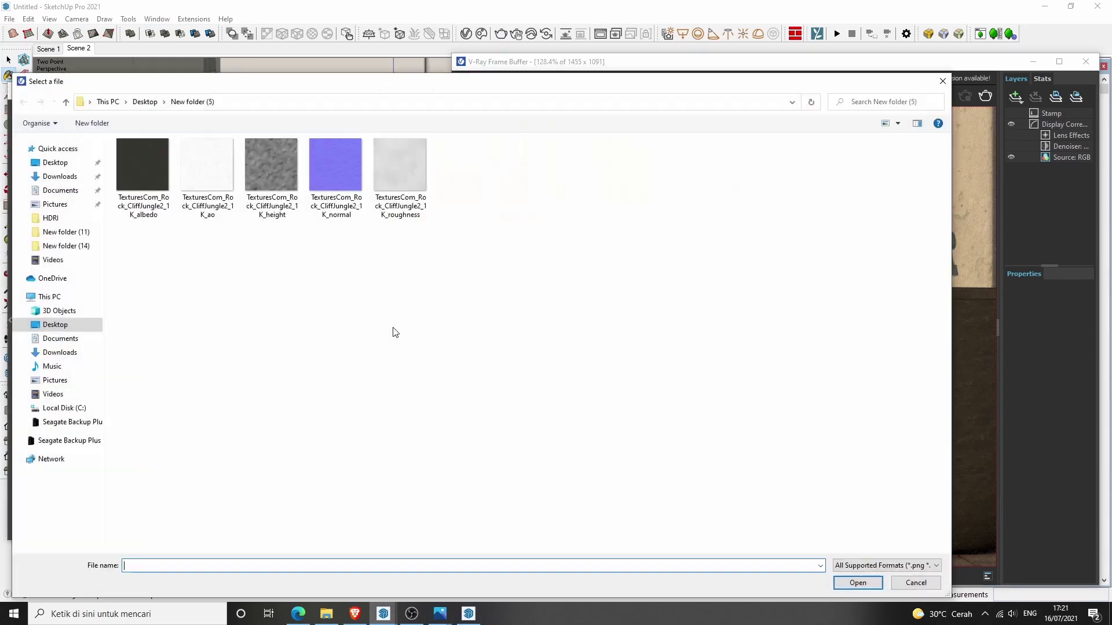
left_click(212, 182)
left_click(849, 586)
left_click(354, 318)
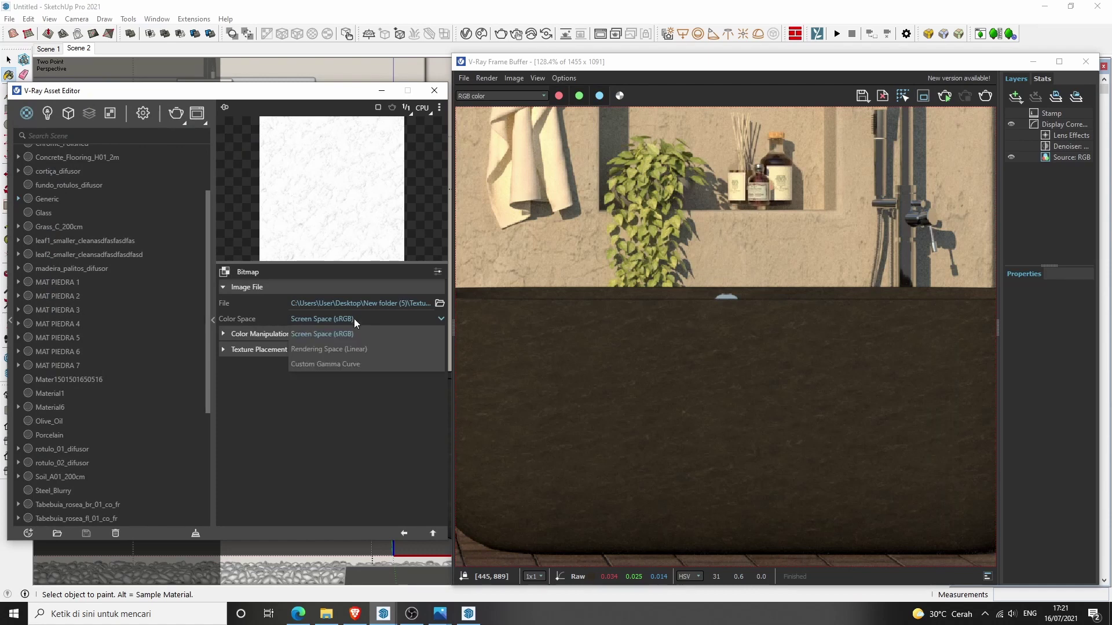
left_click(340, 350)
left_click(433, 533)
left_click(313, 341)
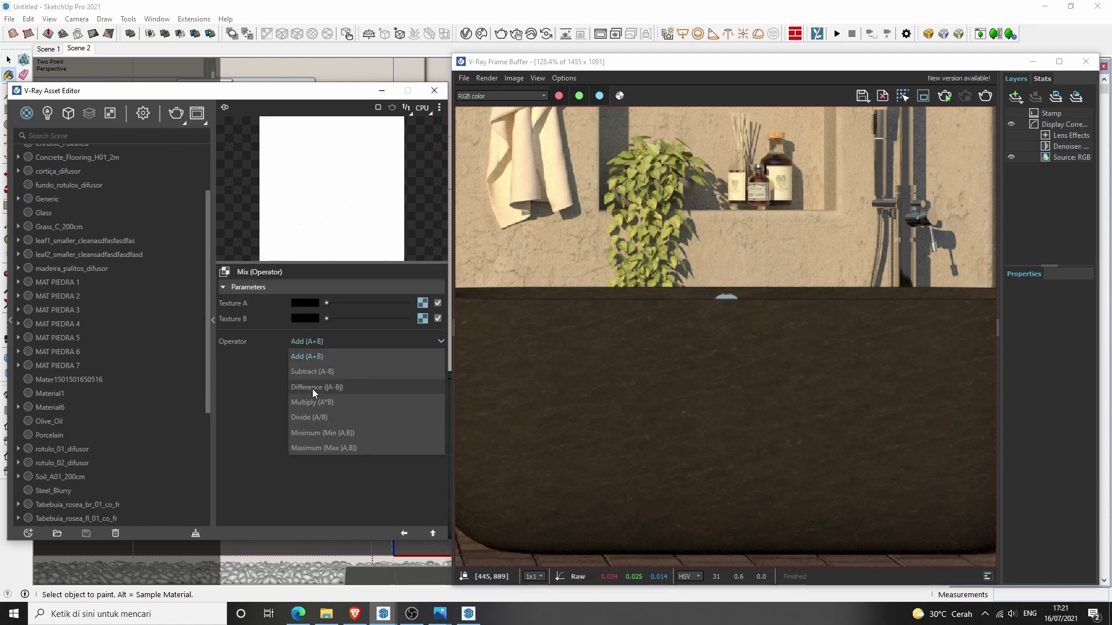
left_click(314, 401)
left_click(433, 531)
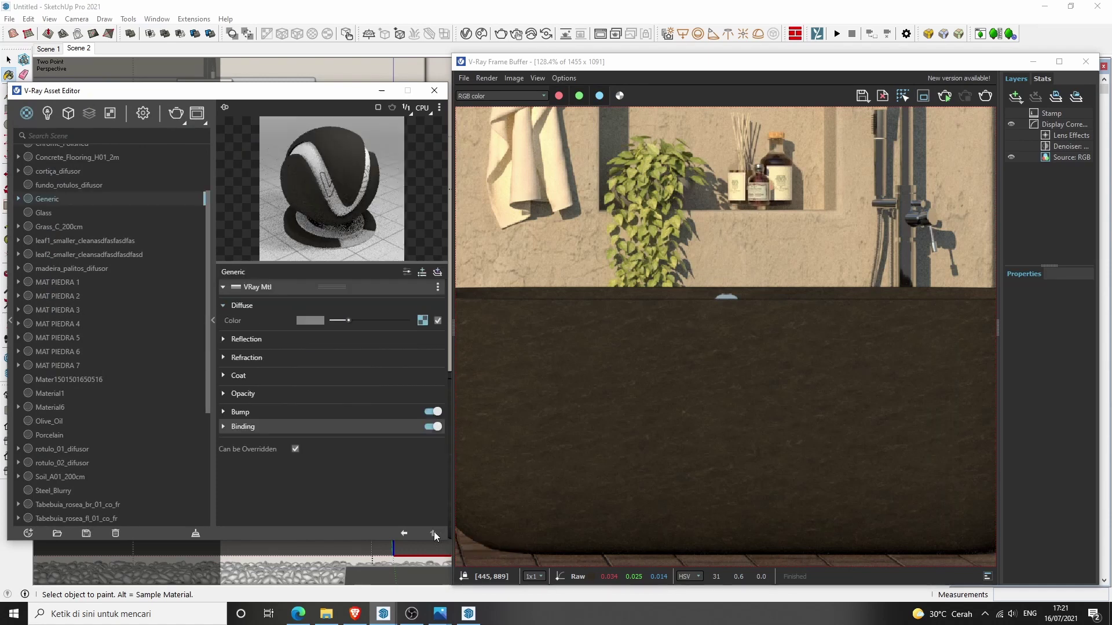
Step: Set reflection colour to white and drive it with the rock roughness bitmap using Use Roughness
left_click(326, 343)
left_click(417, 369)
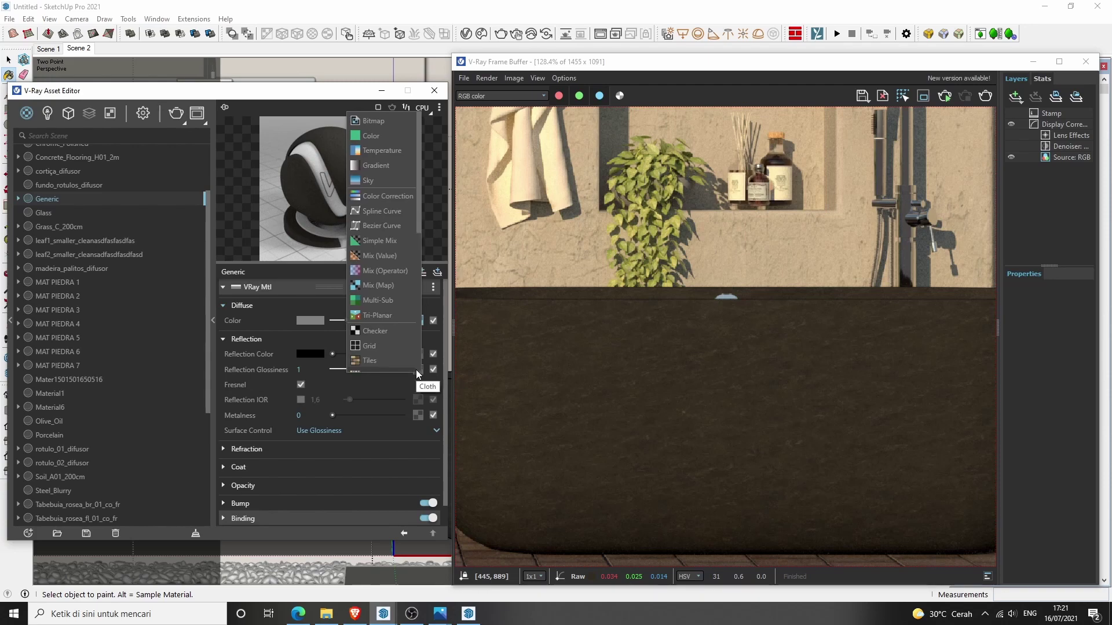
left_click(377, 383)
left_click_drag(333, 354, 402, 354)
left_click(367, 429)
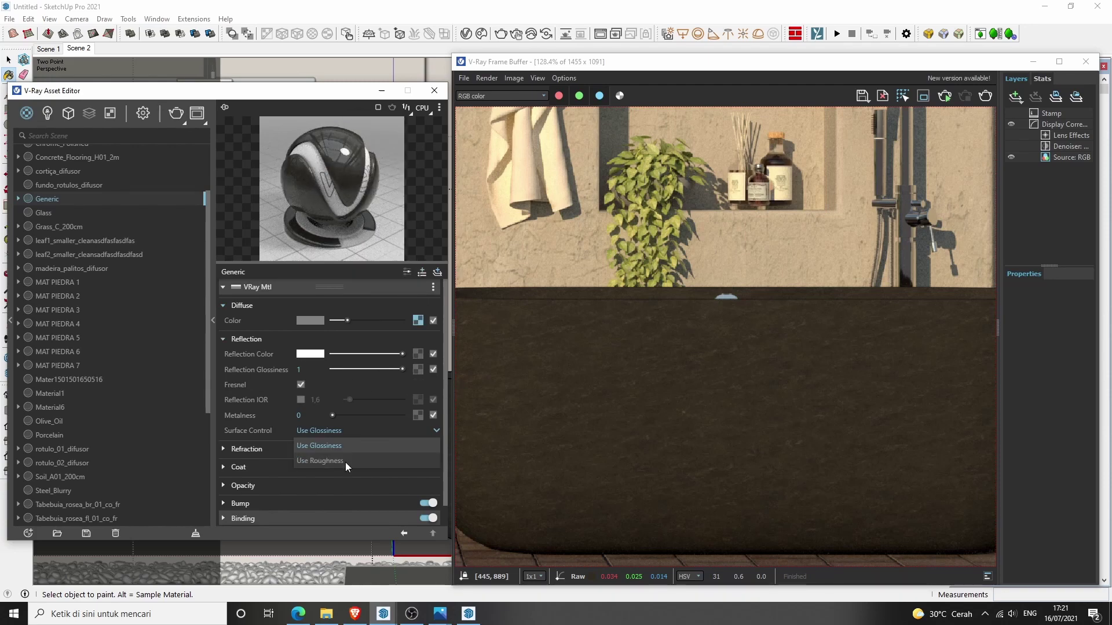
left_click(345, 463)
left_click(417, 370)
left_click(390, 121)
left_click(384, 157)
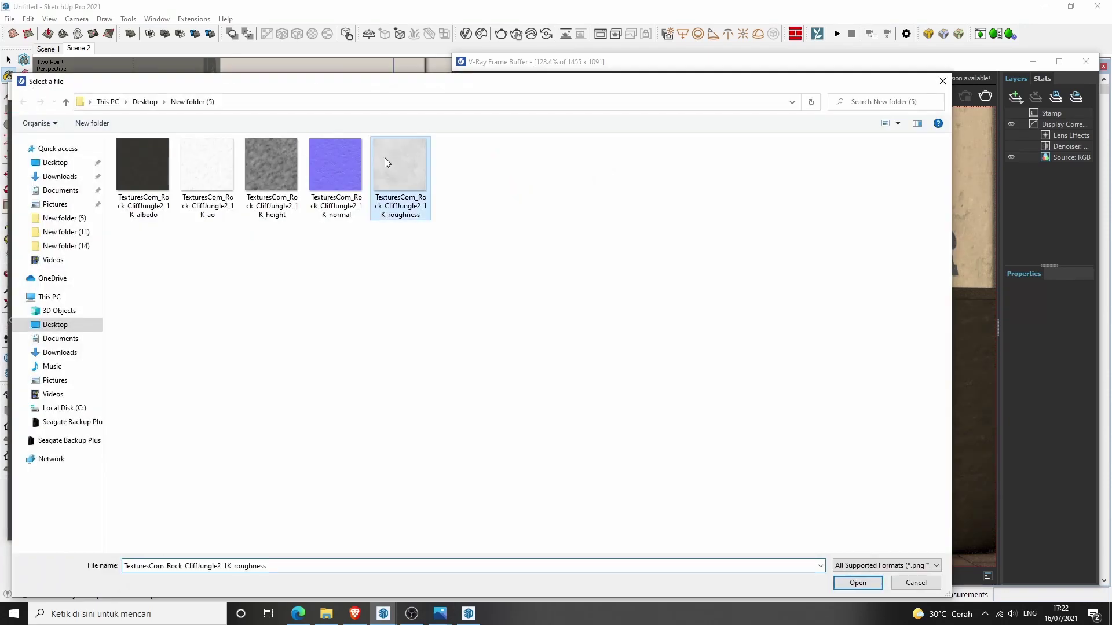
left_click(855, 582)
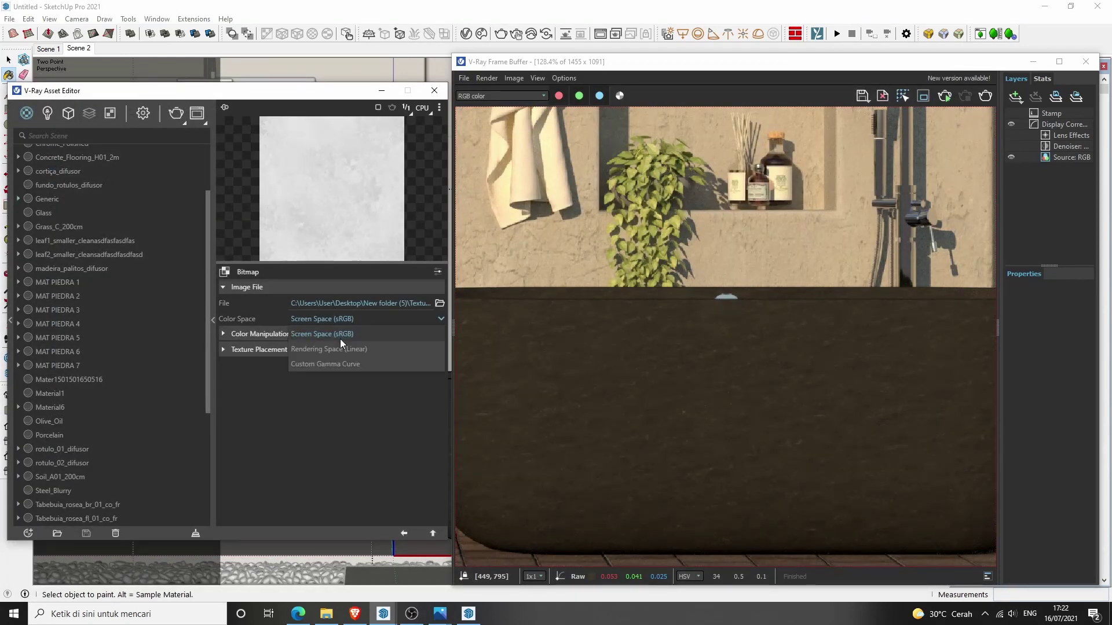
left_click(432, 532)
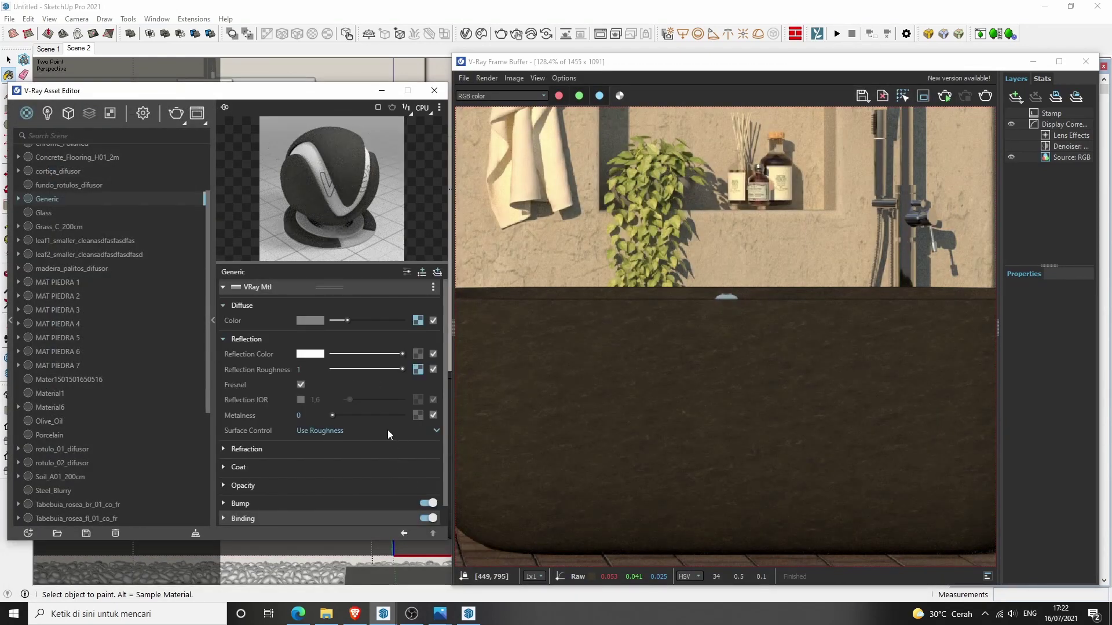
Step: Set bump to Normal Map with the linear CliffJungle normal bitmap and preview on a plane
scroll(353, 428, "down", 1)
left_click(341, 484)
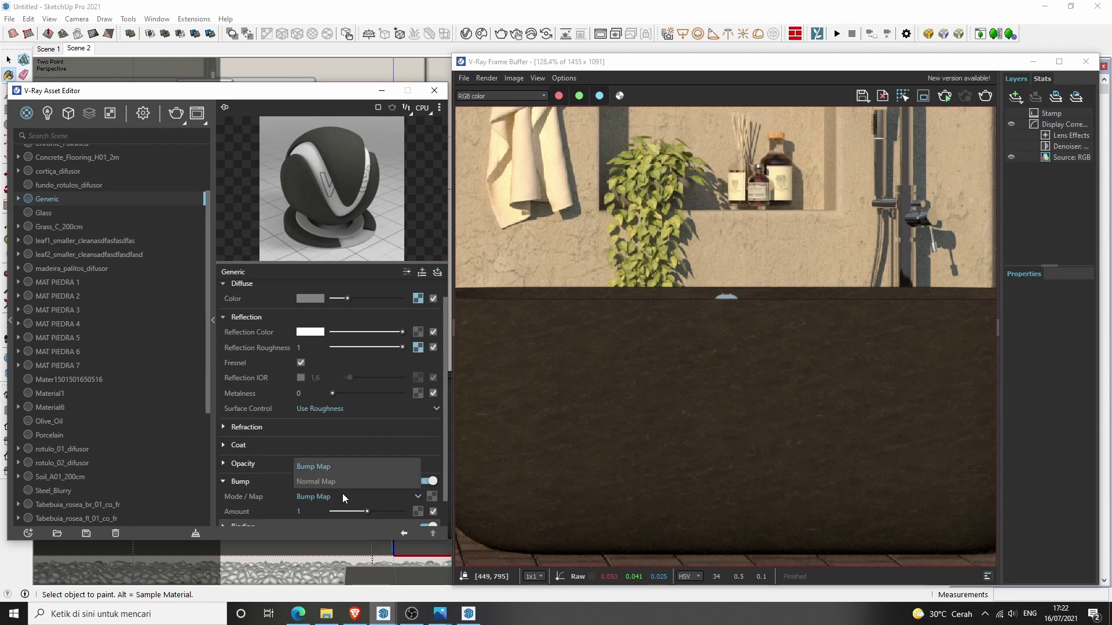
left_click(343, 481)
left_click(432, 497)
left_click(390, 120)
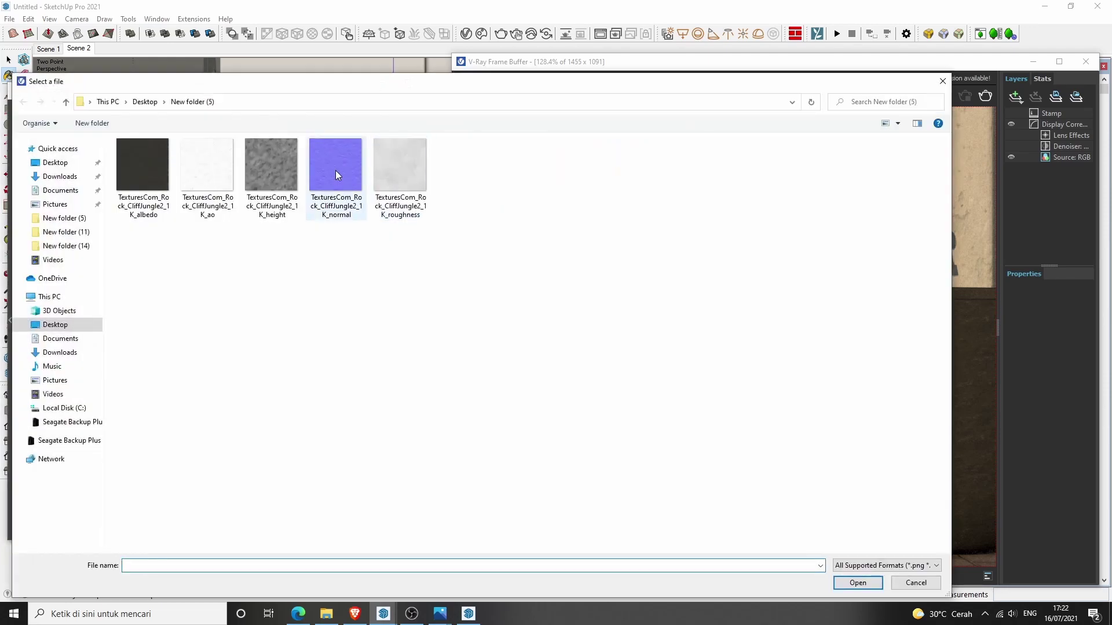
left_click(336, 185)
left_click(851, 583)
left_click(364, 319)
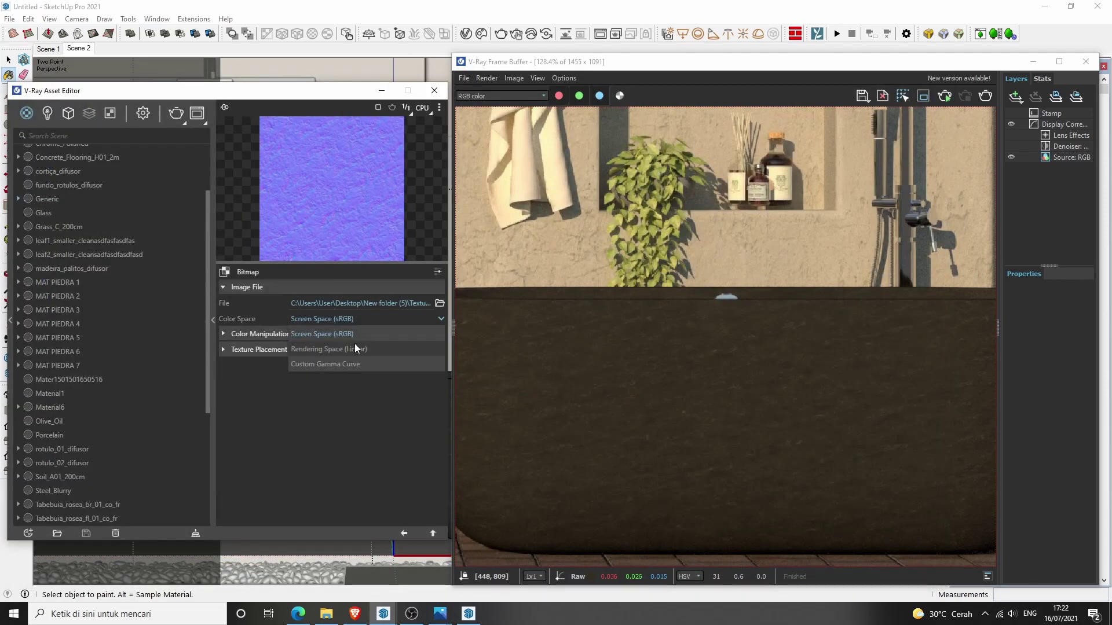
left_click(353, 346)
left_click(432, 533)
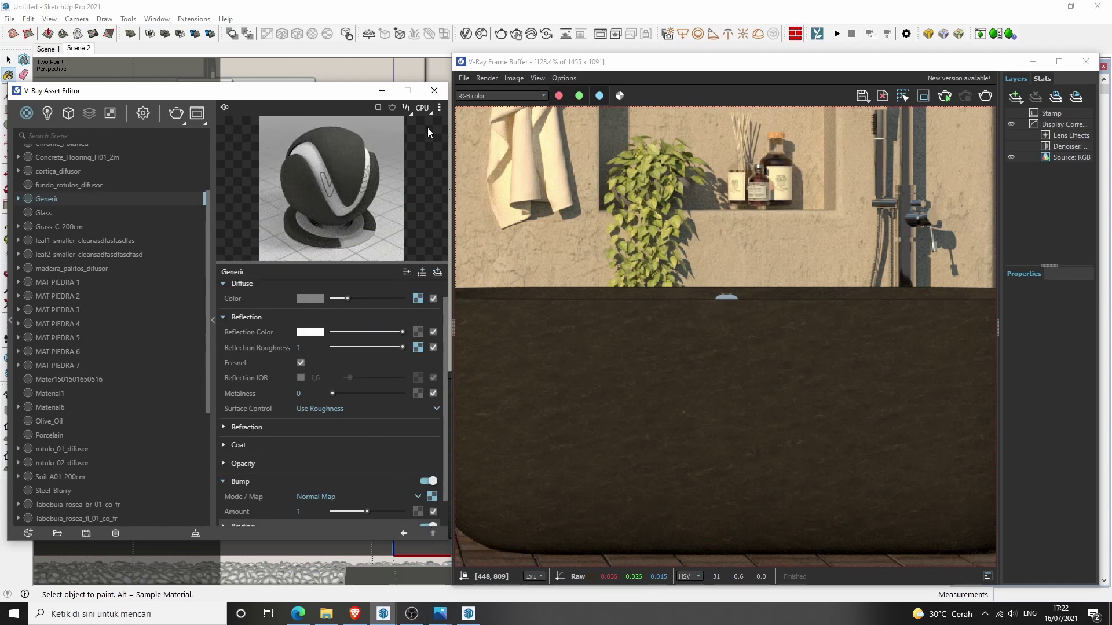
left_click(392, 107)
left_click(380, 151)
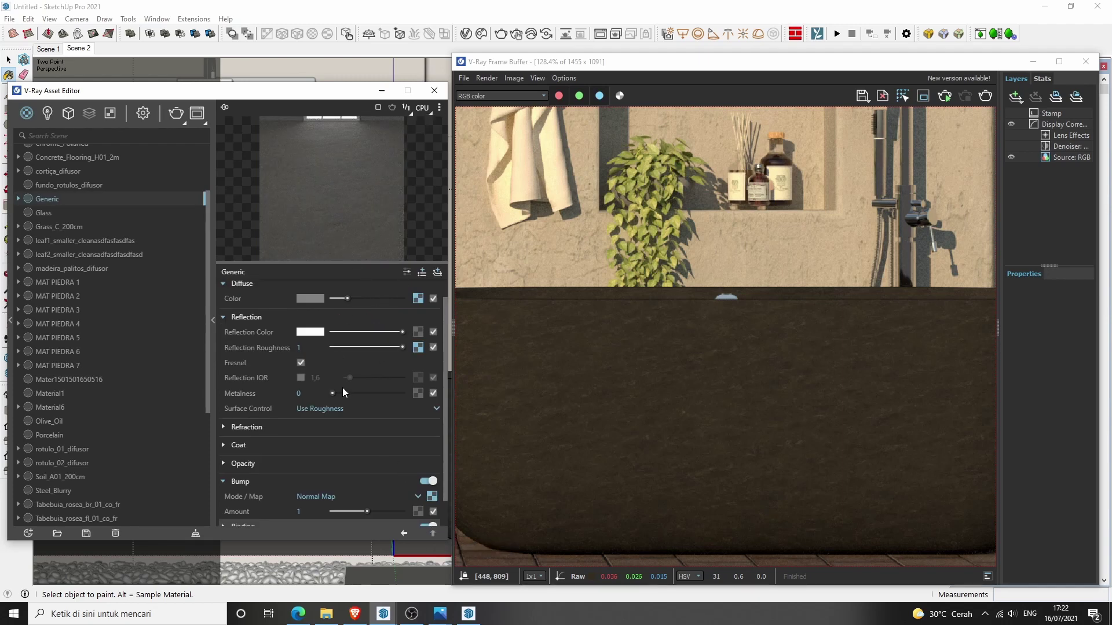
scroll(345, 394, "down", 1)
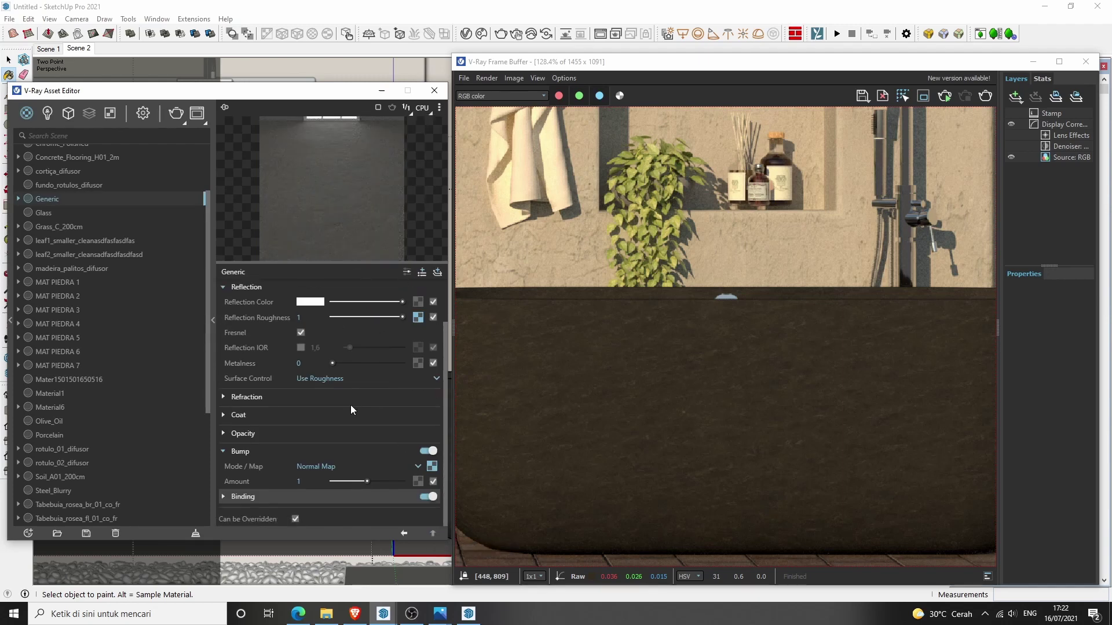
Step: Interactive-render the tub comparing Glossiness and Roughness, keep Roughness, and close the V-Ray windows
left_click(985, 95)
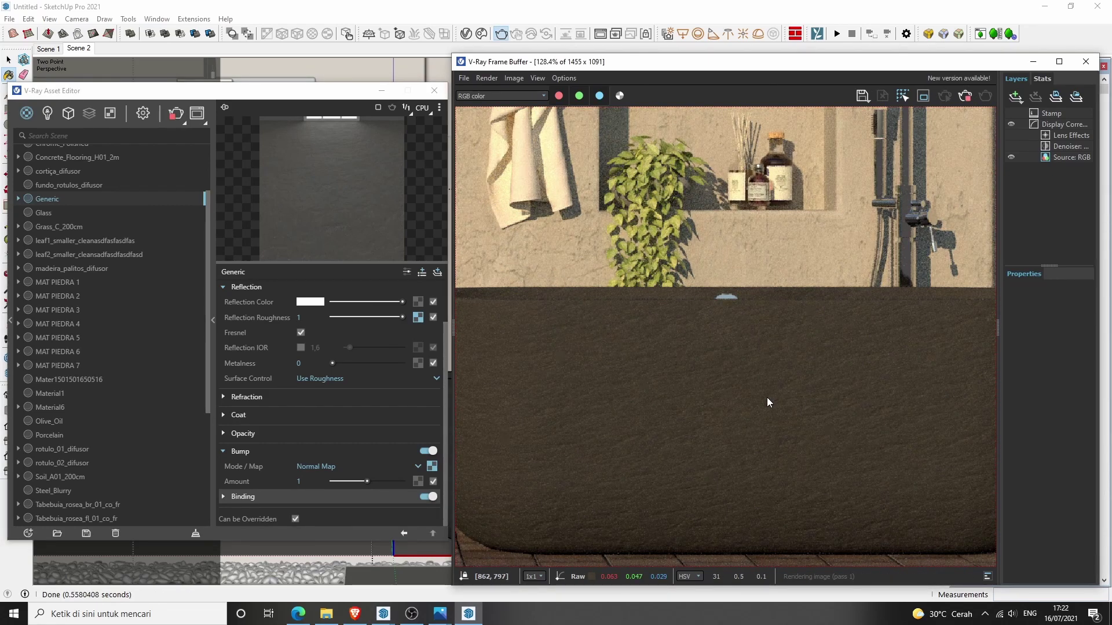
left_click(342, 379)
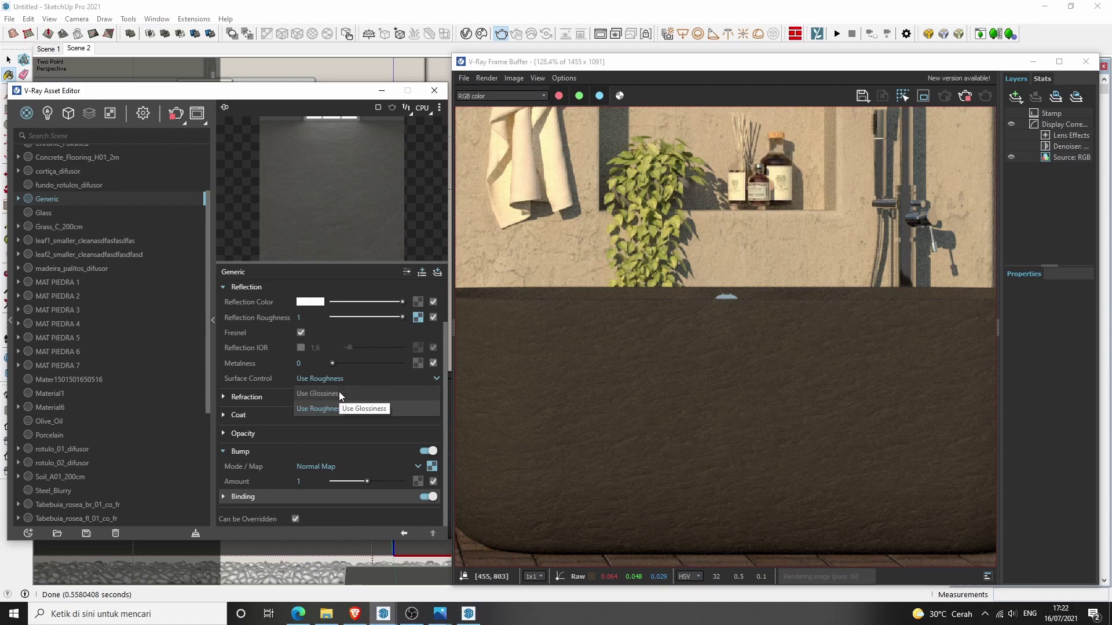
left_click(339, 392)
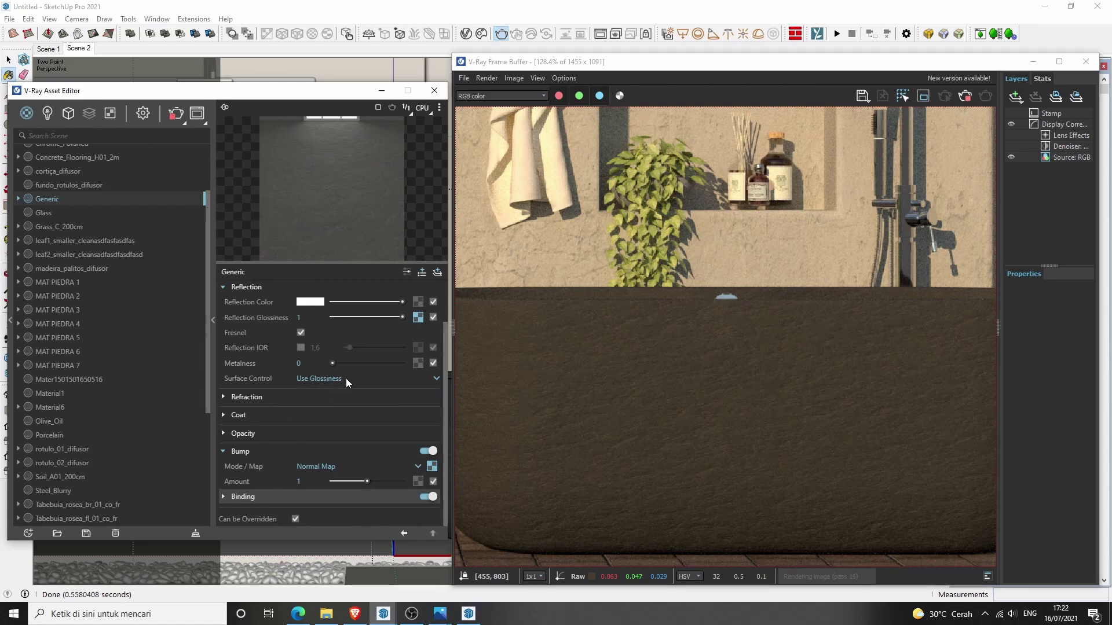
left_click(966, 99)
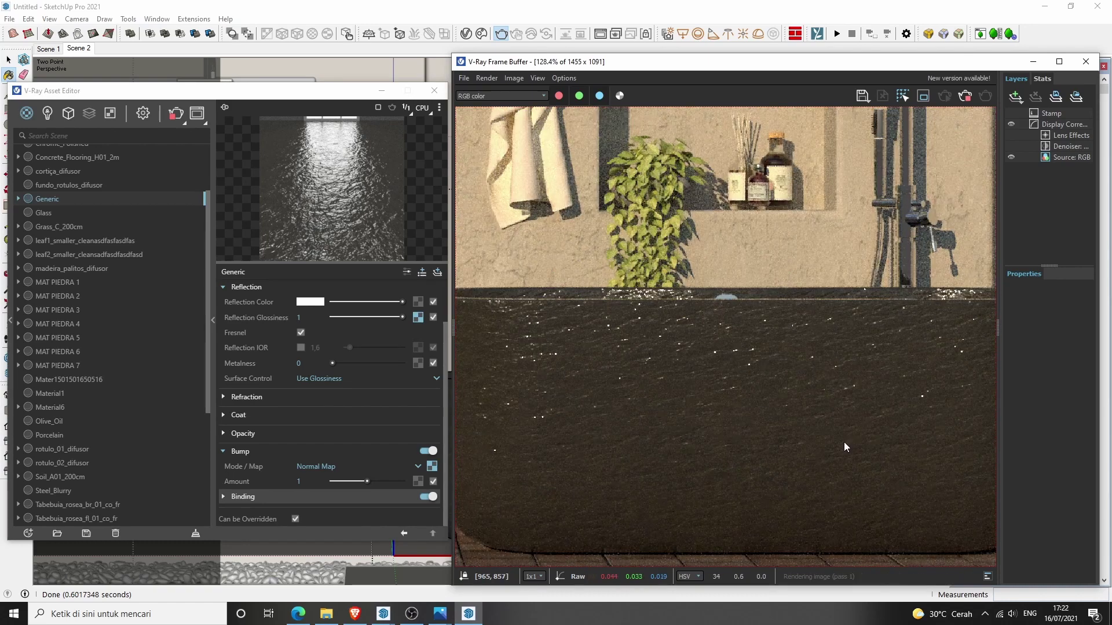
left_click(382, 379)
left_click(332, 408)
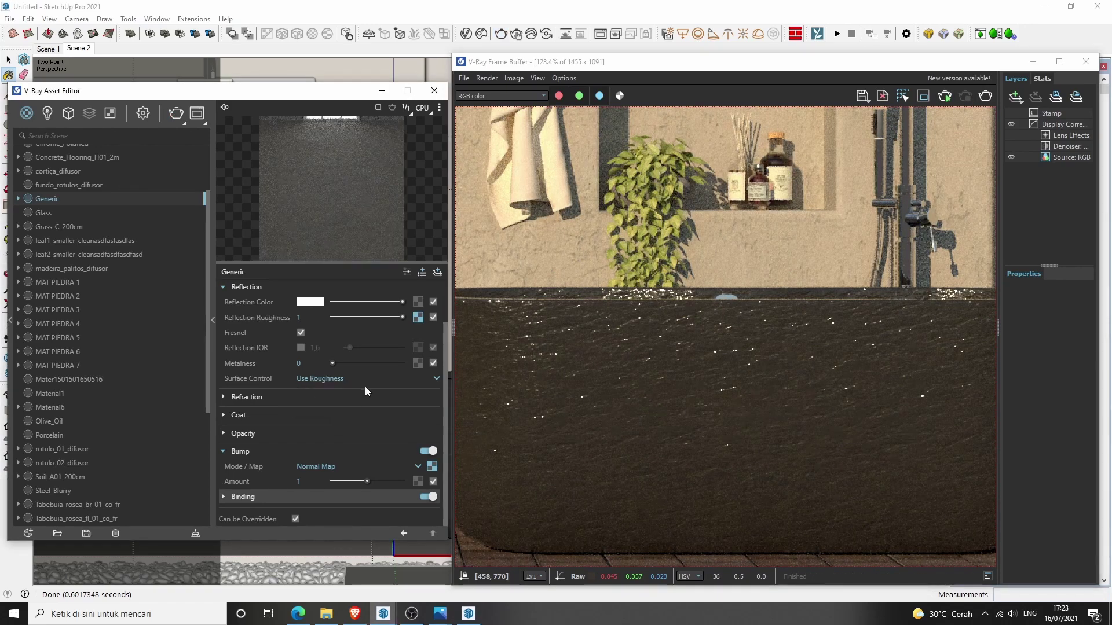
left_click(1084, 62)
left_click(434, 91)
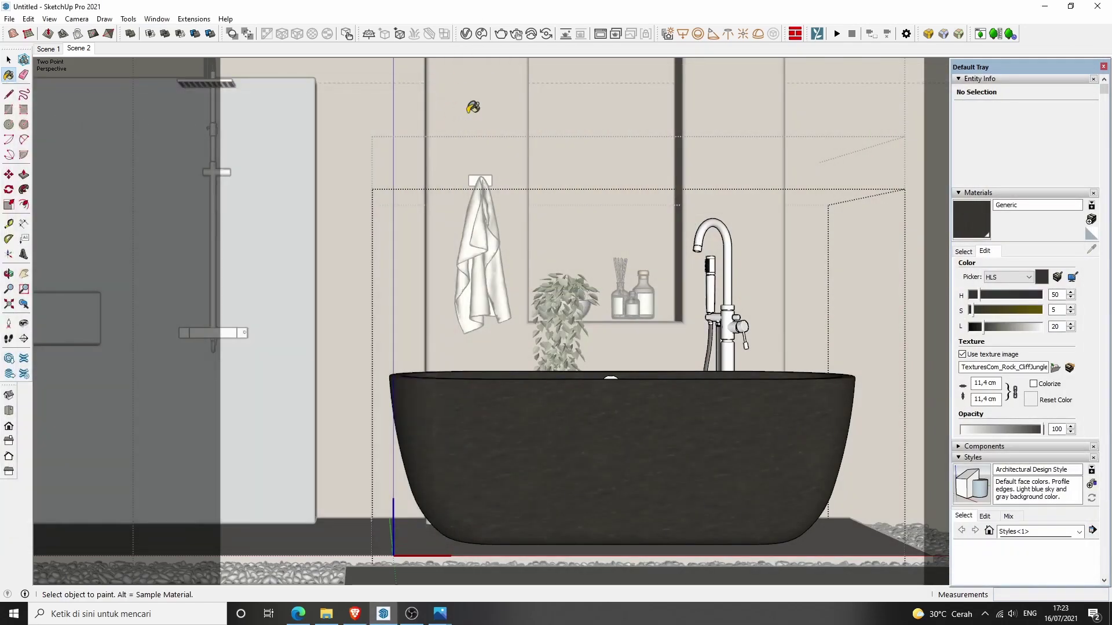
Step: Insert a Laubwerk Pink trumpet tree (Tabebuia rosea) as a new plant from the Plant Library Browser
key("space")
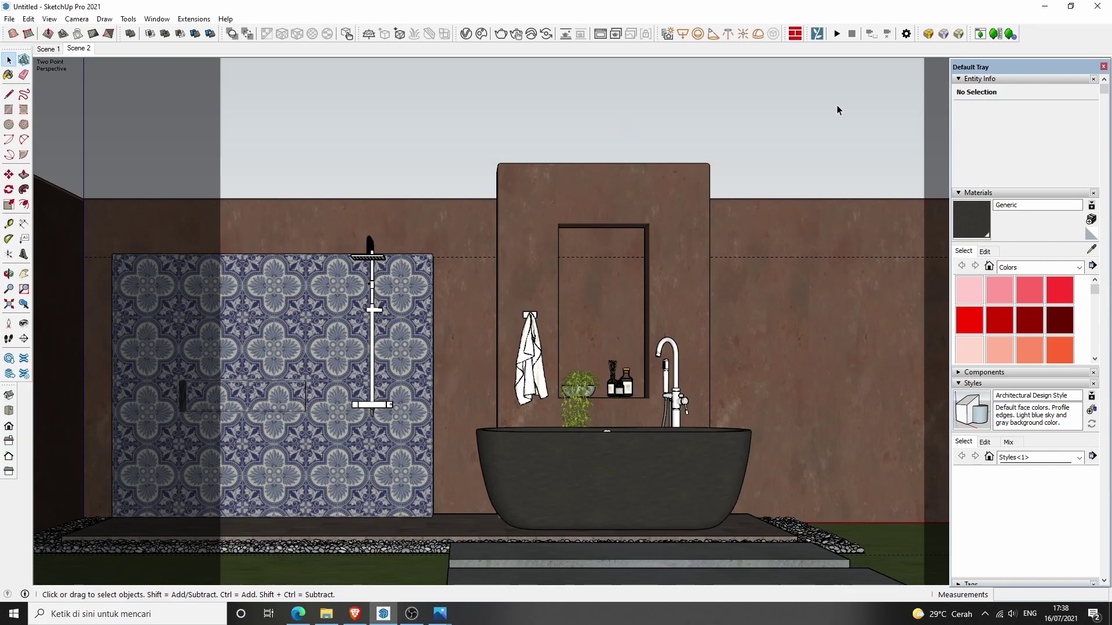
left_click(982, 36)
left_click_drag(530, 117, 651, 131)
scroll(666, 289, "down", 3)
scroll(666, 289, "down", 3)
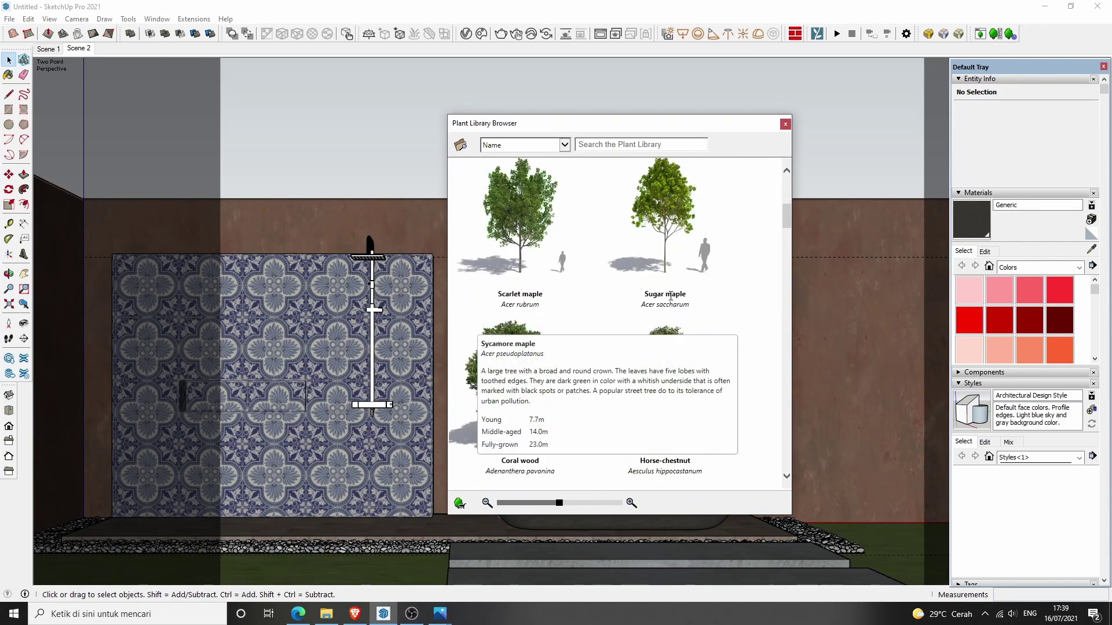
scroll(757, 299, "down", 4)
scroll(758, 298, "down", 2)
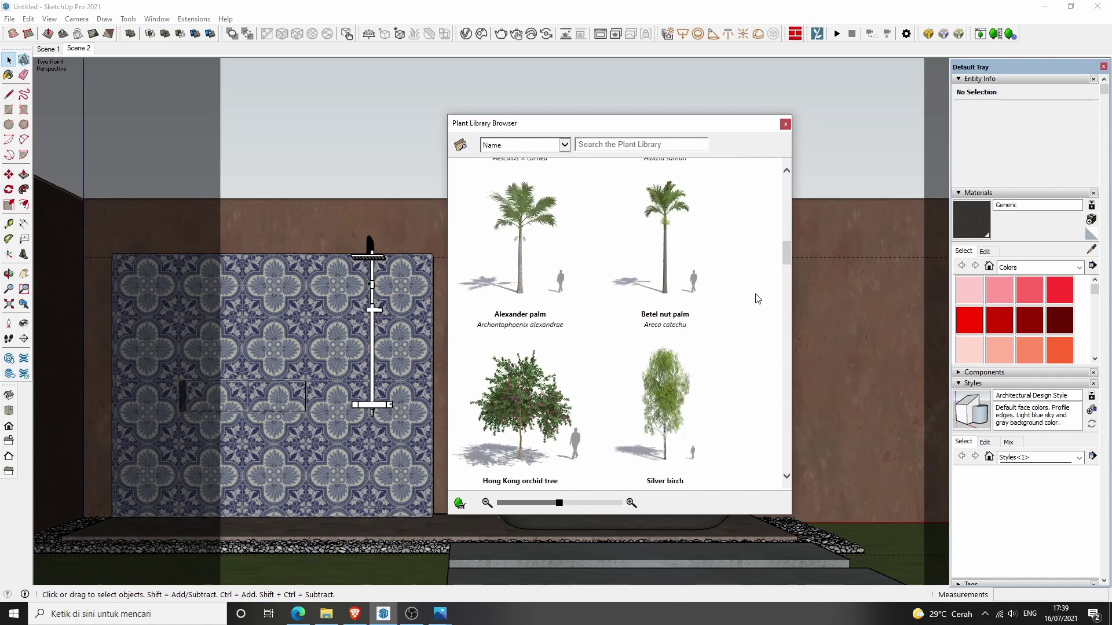
scroll(757, 299, "down", 2)
scroll(757, 298, "down", 2)
scroll(757, 299, "down", 2)
scroll(757, 298, "down", 2)
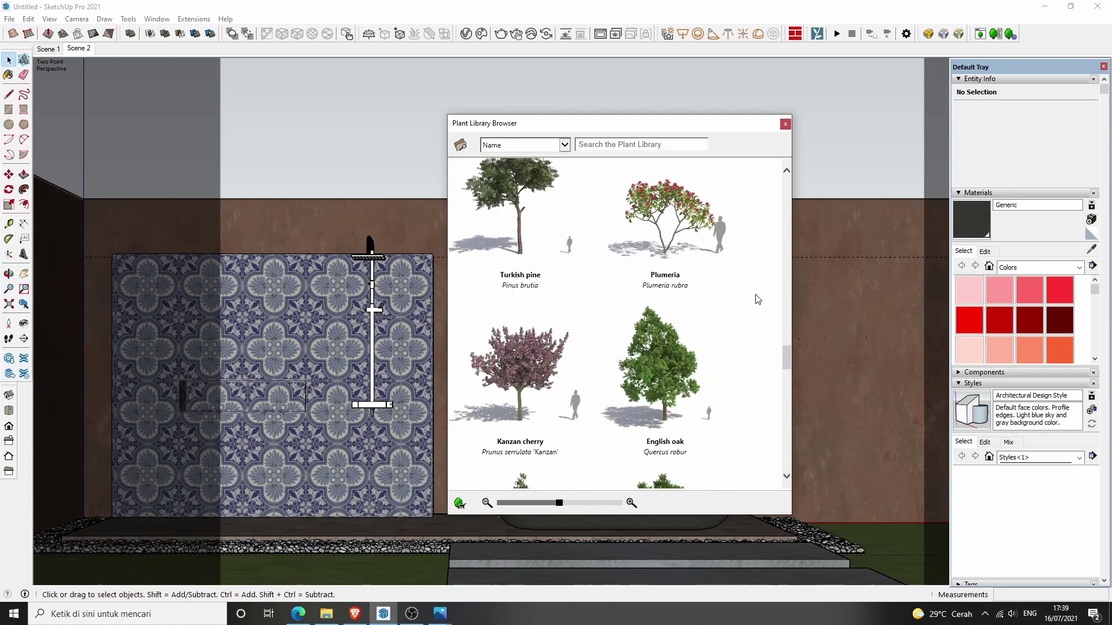
scroll(758, 299, "down", 2)
scroll(758, 299, "down", 2)
scroll(758, 298, "down", 2)
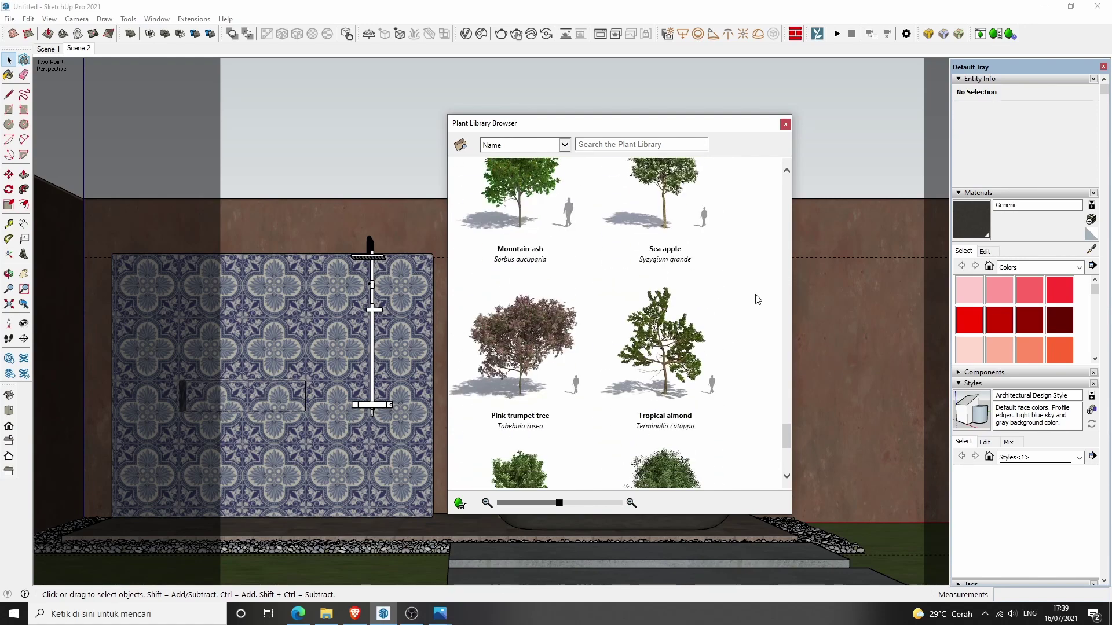
scroll(757, 299, "down", 2)
left_click(524, 266)
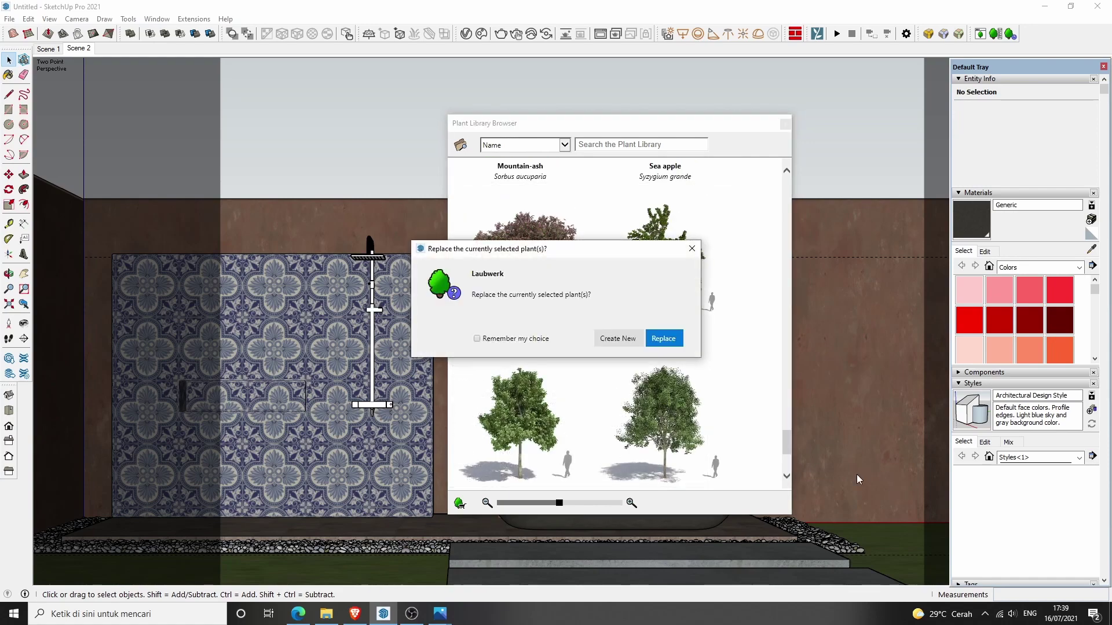
left_click(617, 339)
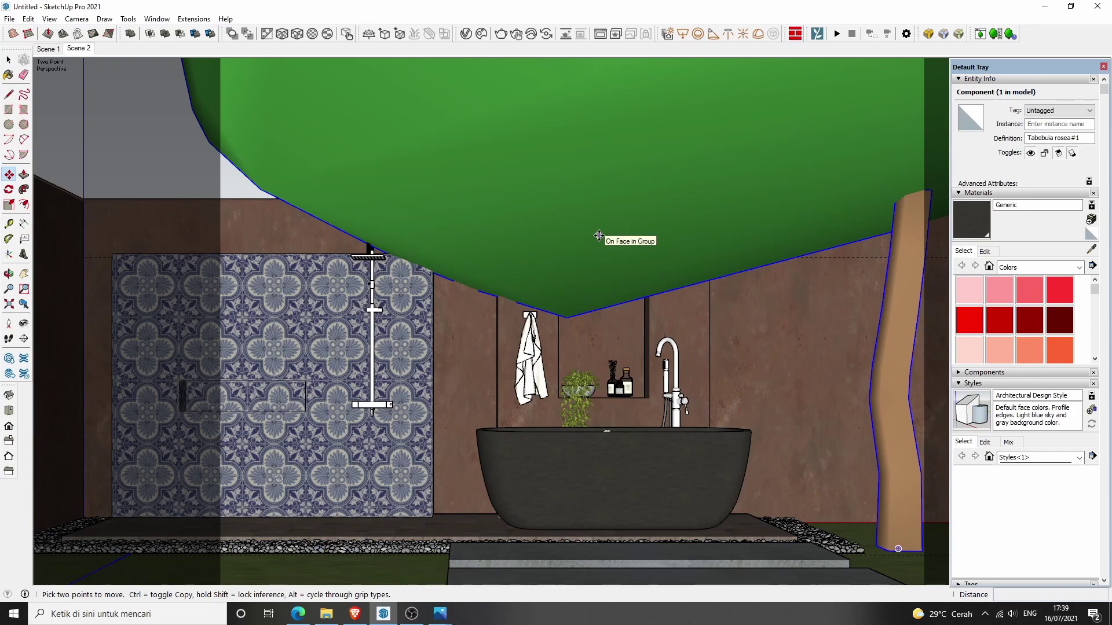
Step: Shrink the tree to roughly 0.75 scale from a high overhead view
middle_click_drag(599, 236, 567, 145)
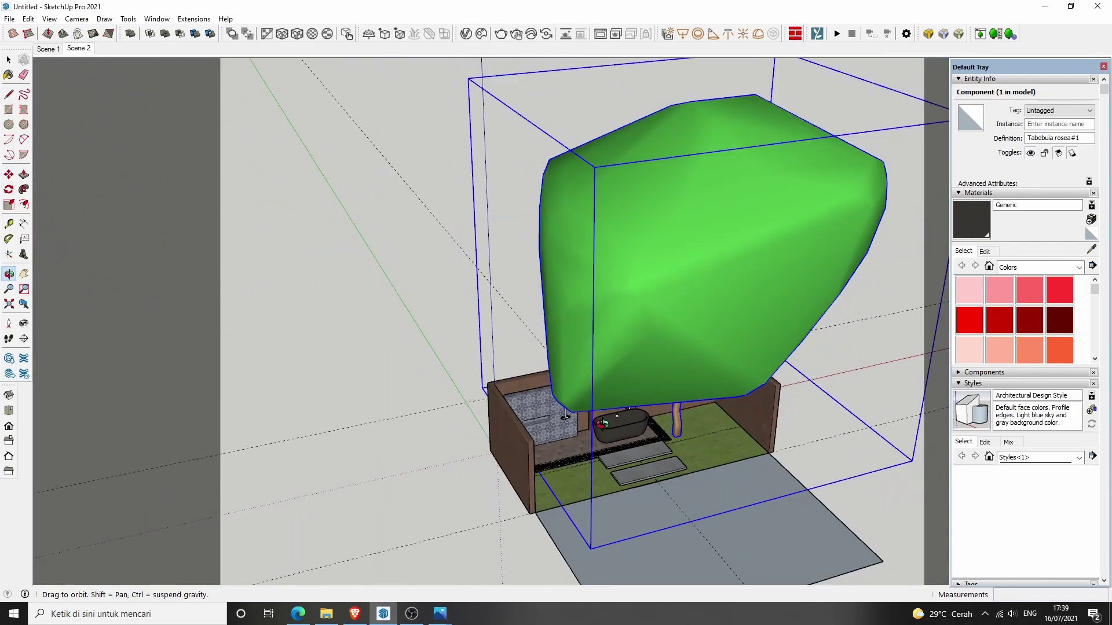
scroll(564, 415, "down", 3)
scroll(565, 416, "down", 2)
key("s")
left_click_drag(898, 178, 833, 255)
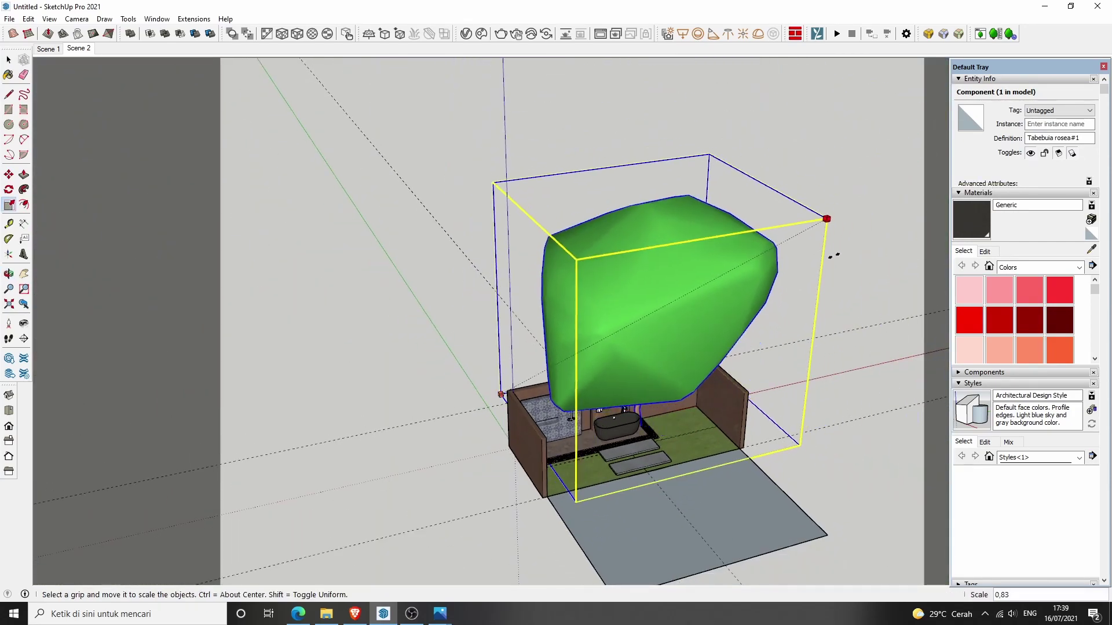
key("Escape")
key("space")
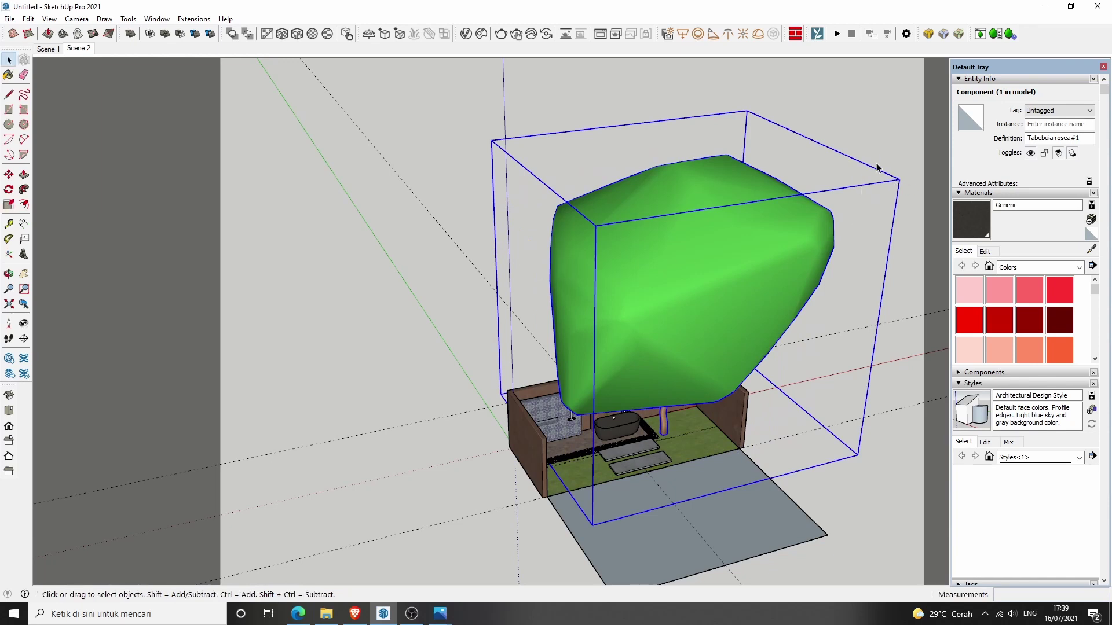
key("s")
left_click_drag(898, 180, 795, 237)
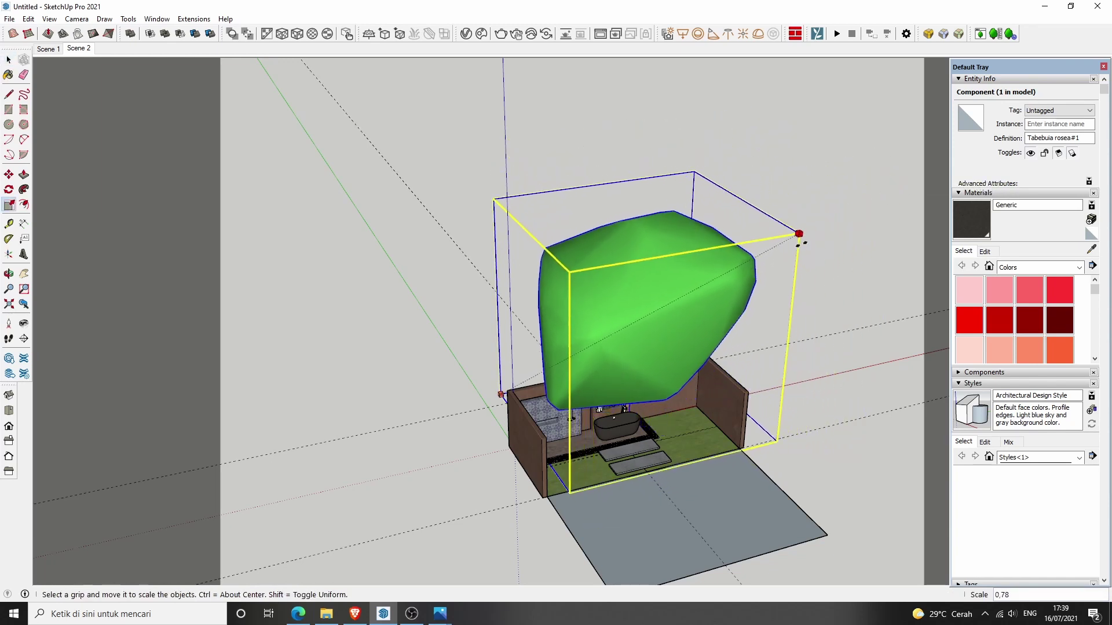
left_click_drag(493, 202, 564, 263)
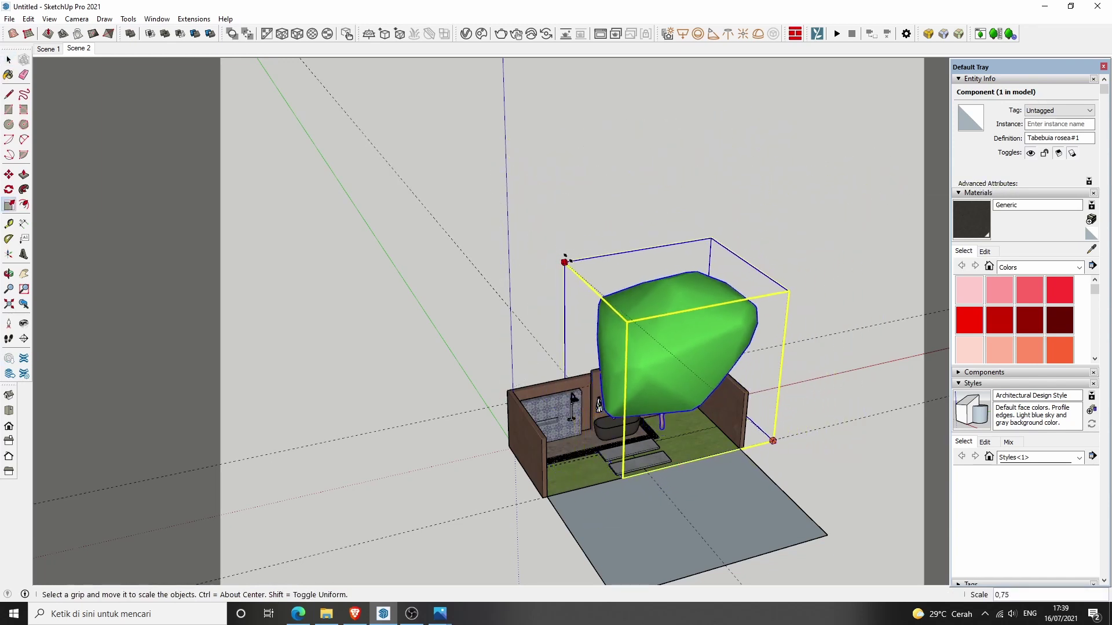
left_click(78, 48)
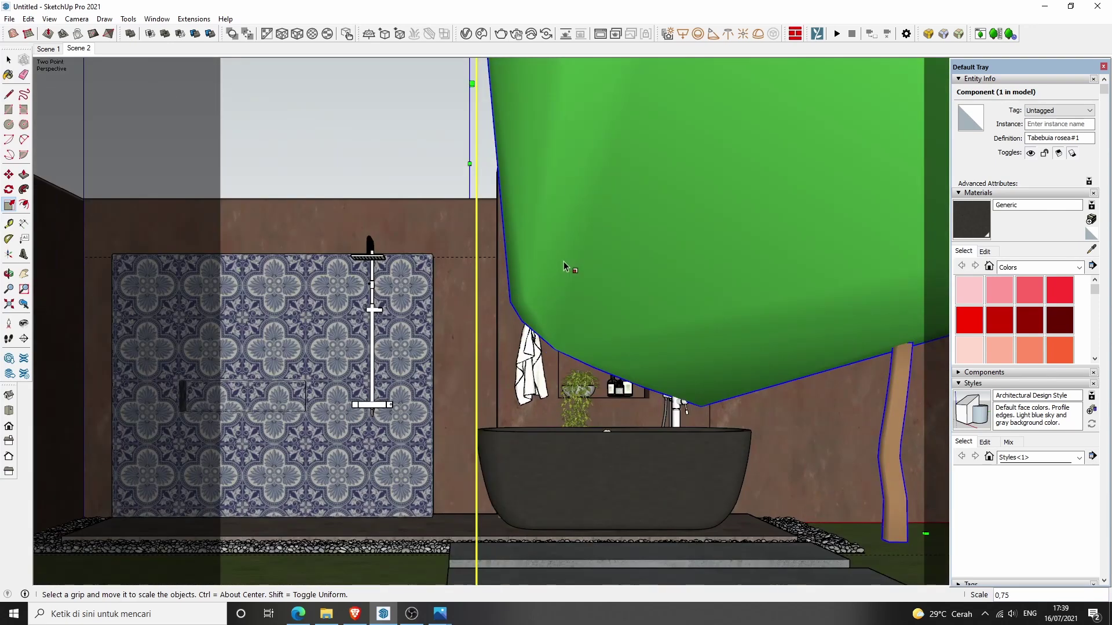
Step: Mirror the tree with Flip Along and shift it sideways along the wall
key("space")
right_click(701, 283)
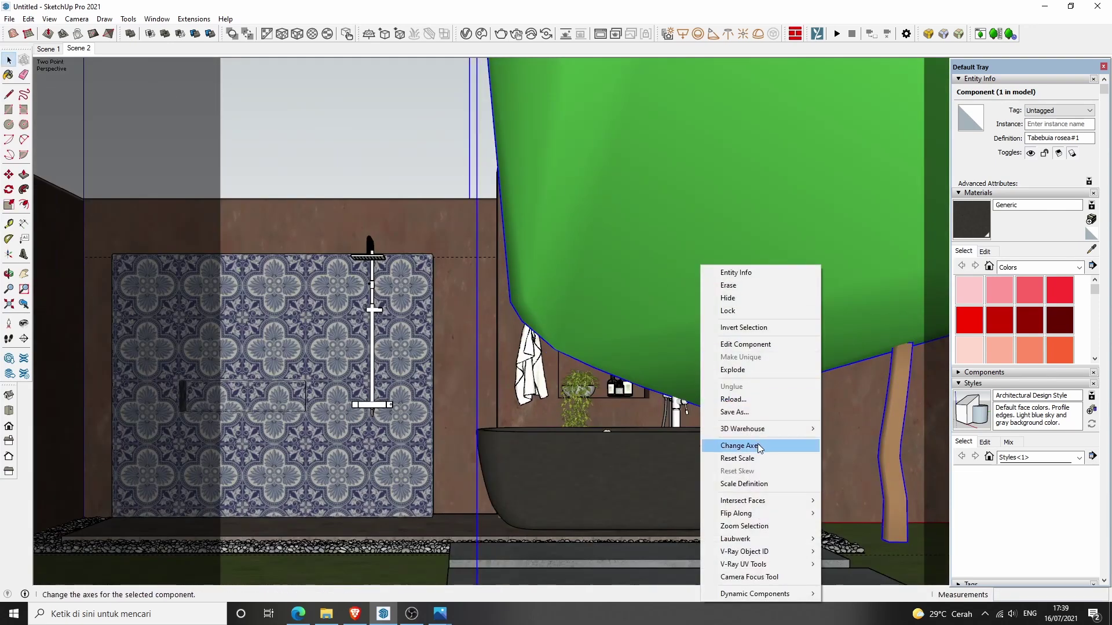
mouse_move(737, 513)
left_click(857, 514)
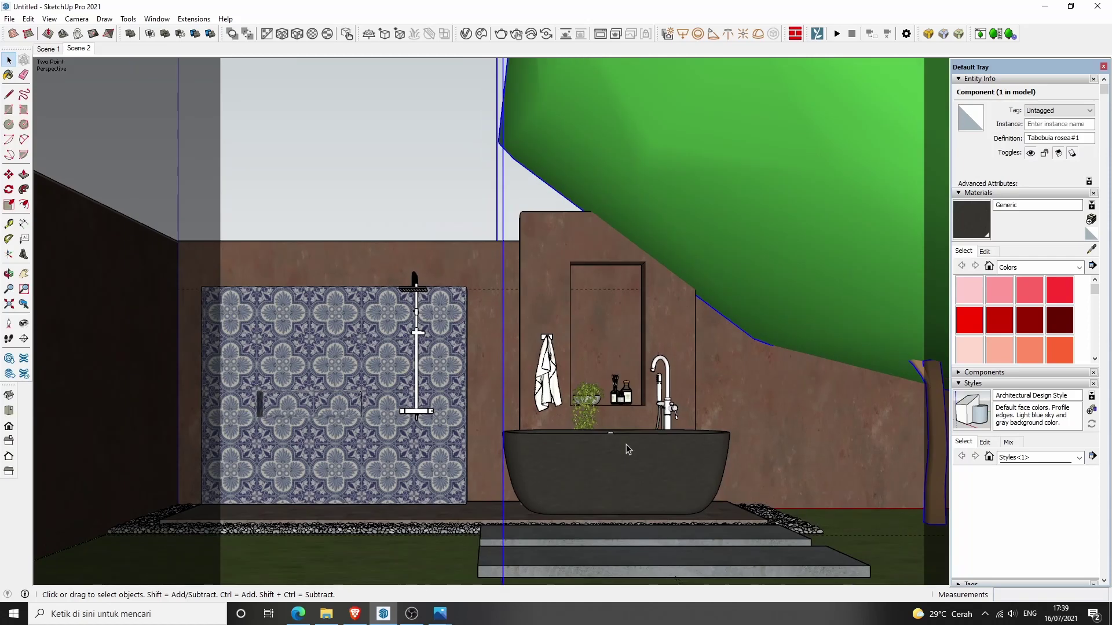
key("m")
left_click(628, 449)
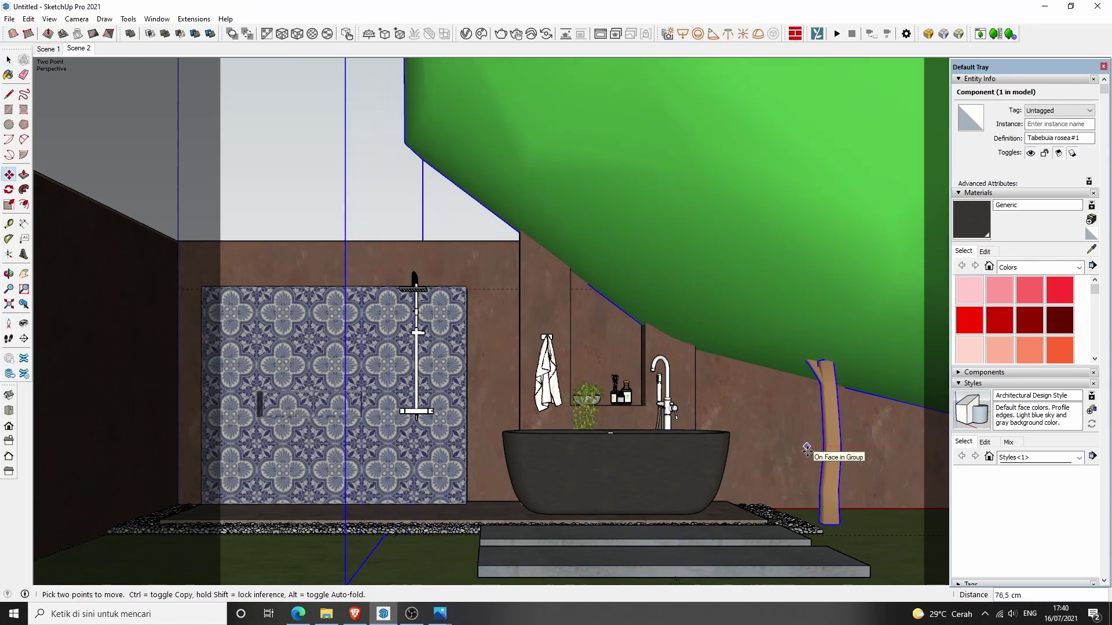
left_click(891, 544)
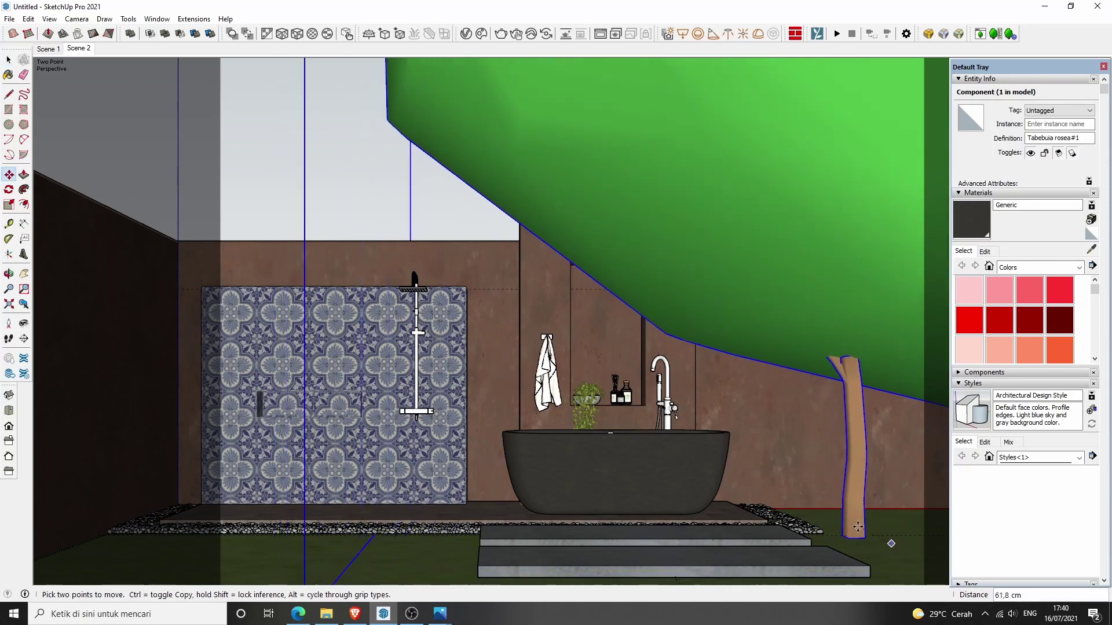
Step: Rescale the tree to 0.81 and return to the Scene 2 bathtub view
scroll(554, 420, "down", 2)
middle_click_drag(472, 367, 499, 434)
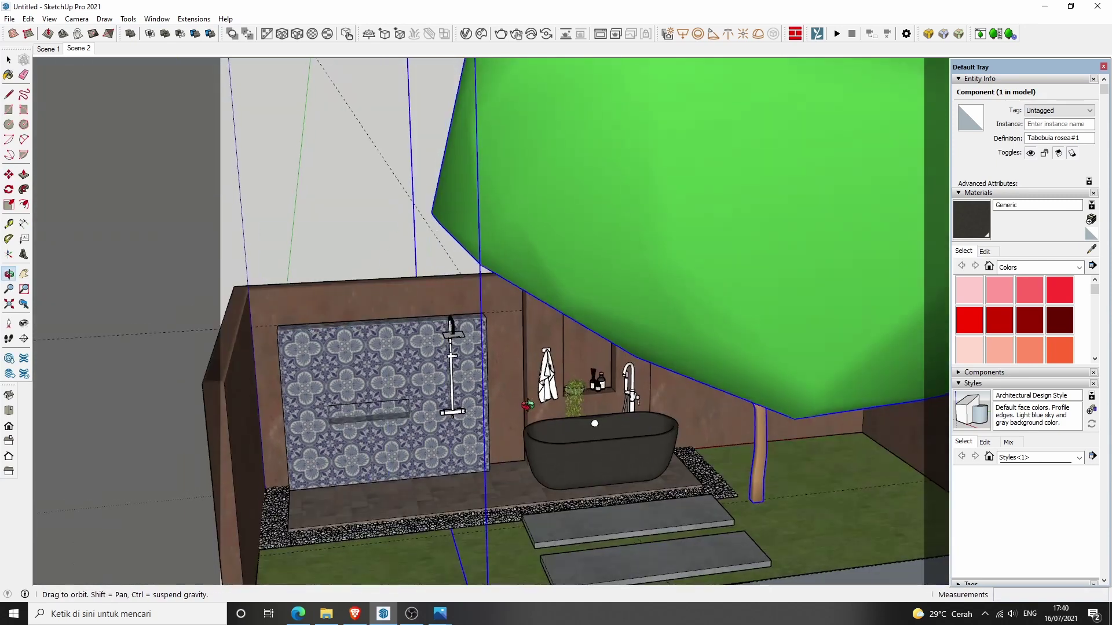
key("s")
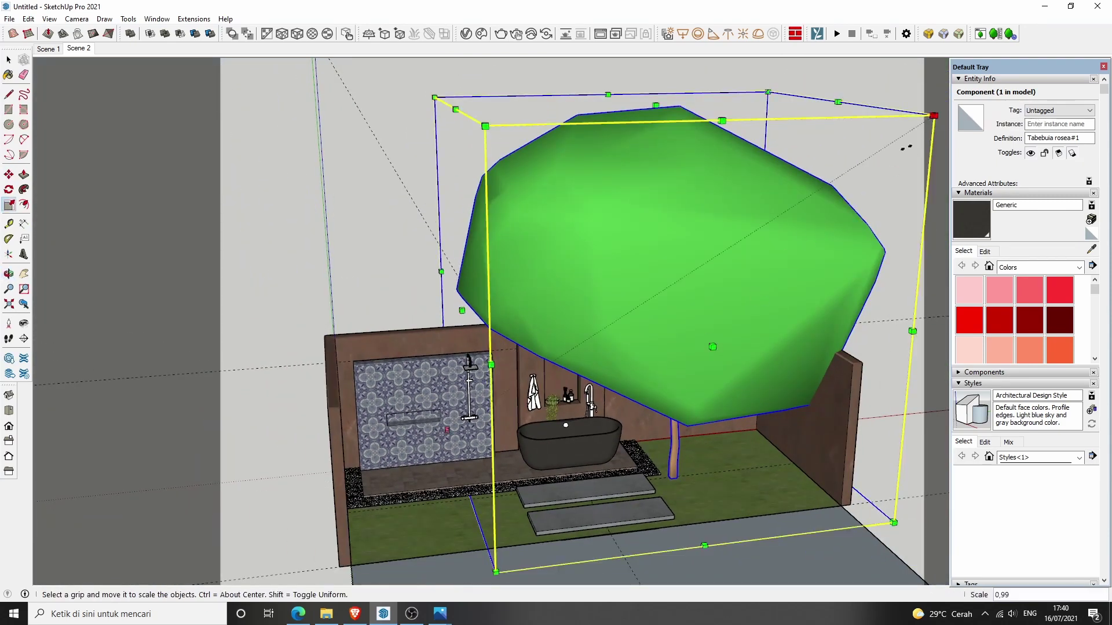
left_click_drag(933, 115, 845, 173)
left_click_drag(435, 148, 494, 219)
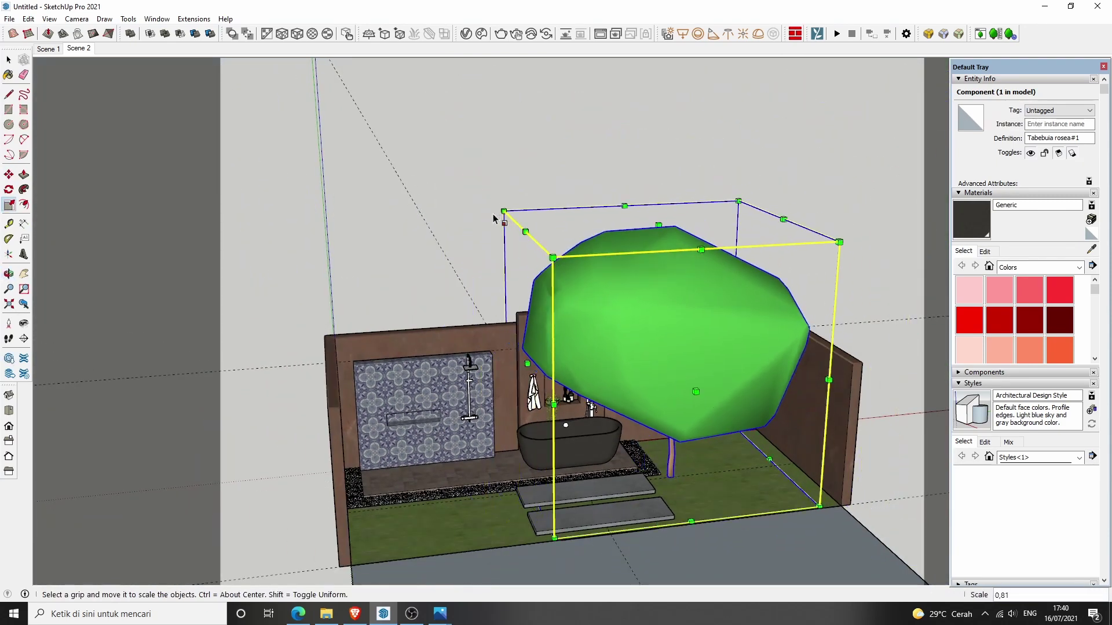
left_click(83, 52)
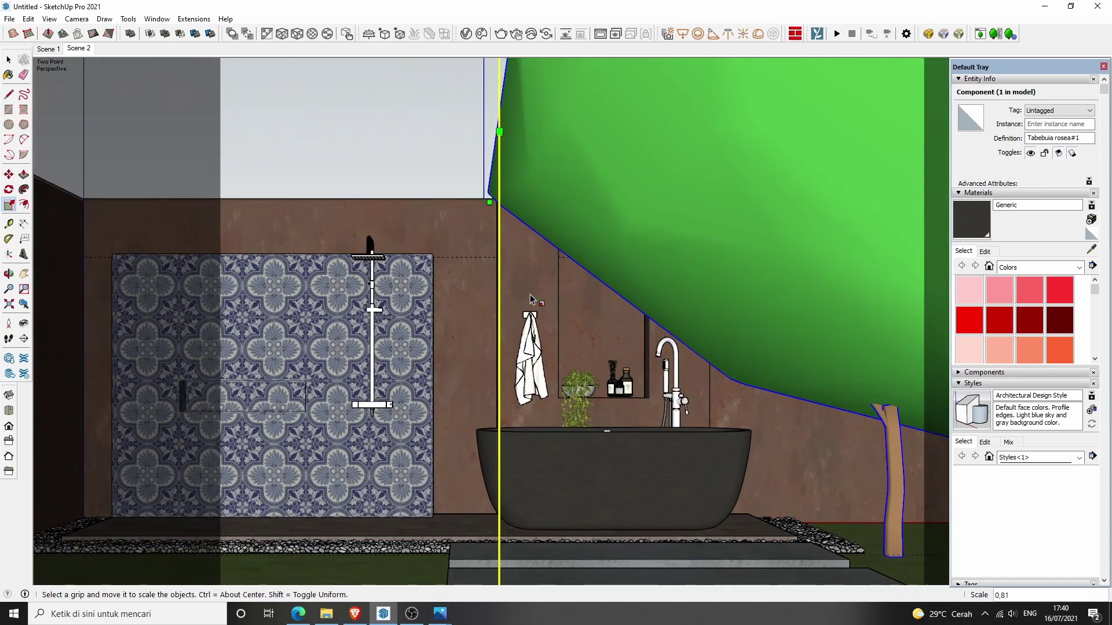
left_click(498, 36)
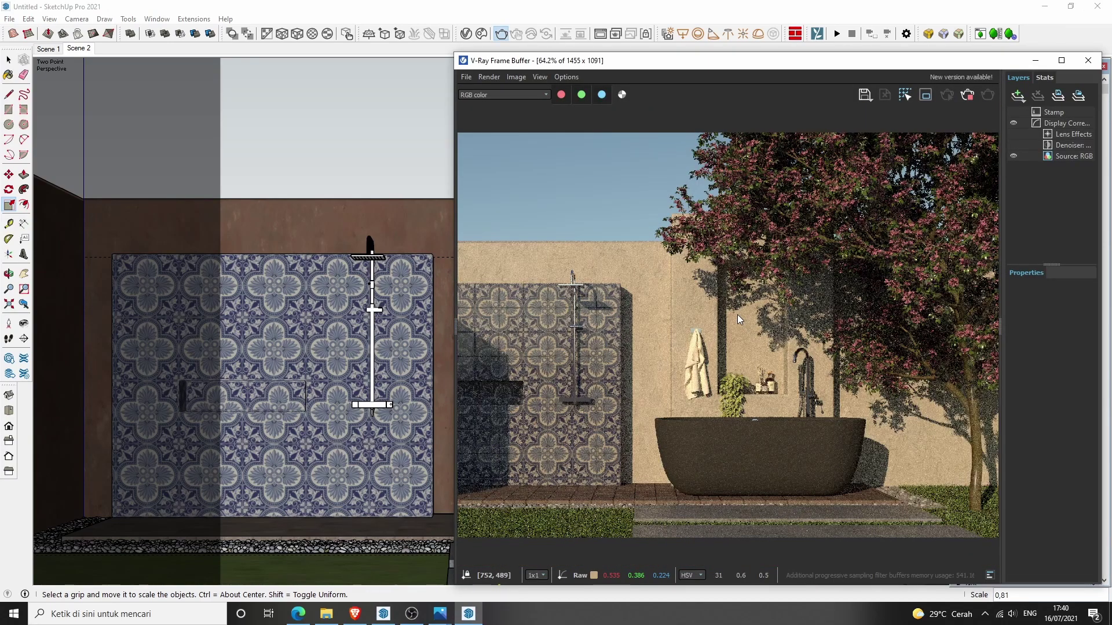
scroll(887, 320, "up", 2)
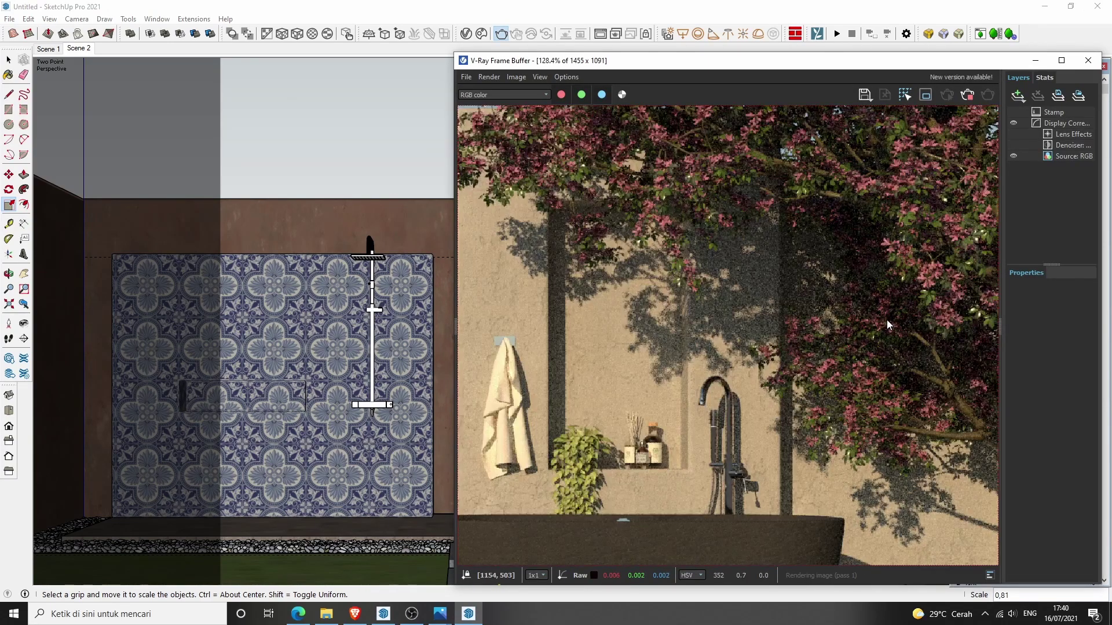
scroll(887, 320, "down", 2)
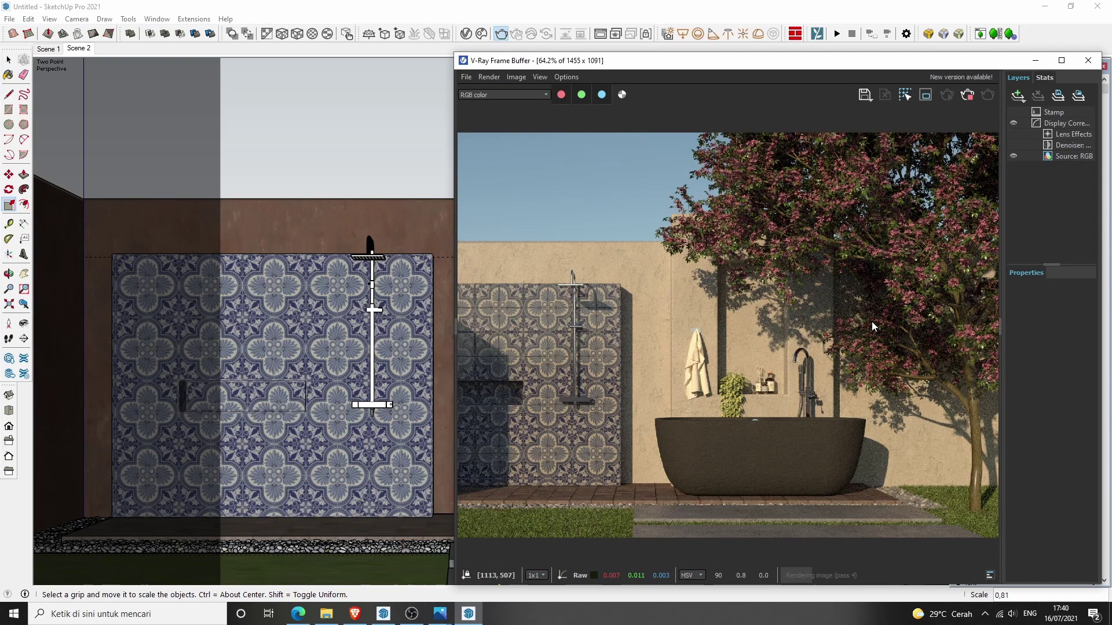
left_click(968, 98)
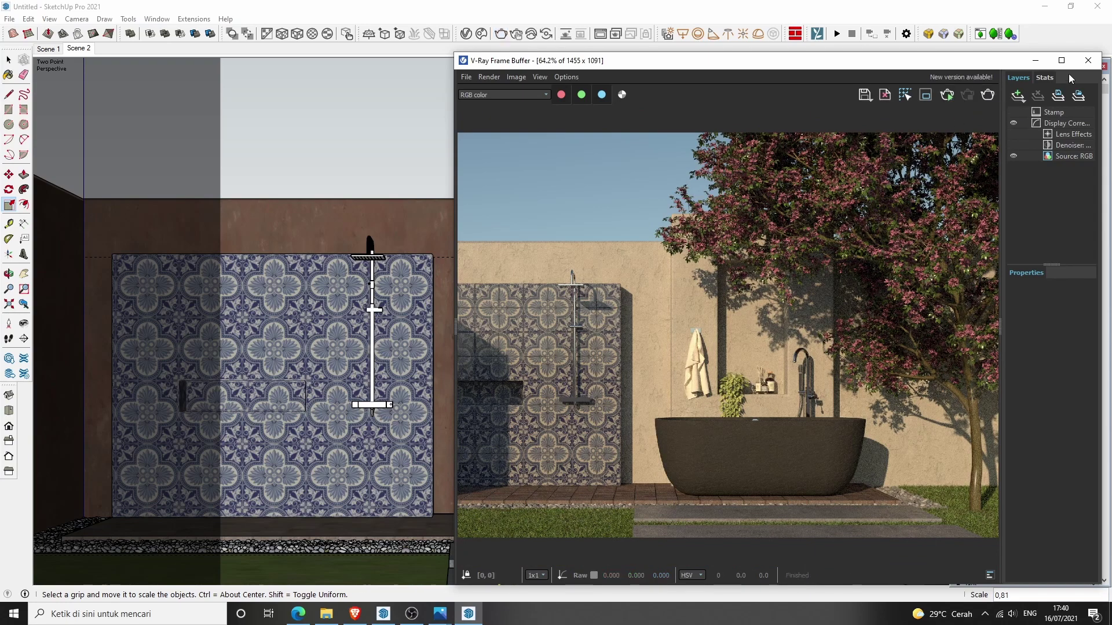
left_click(1088, 60)
key("space")
Step: Insert a Scarlet maple (Acer rubrum) from the Plant Library outside the walls
left_click(437, 163)
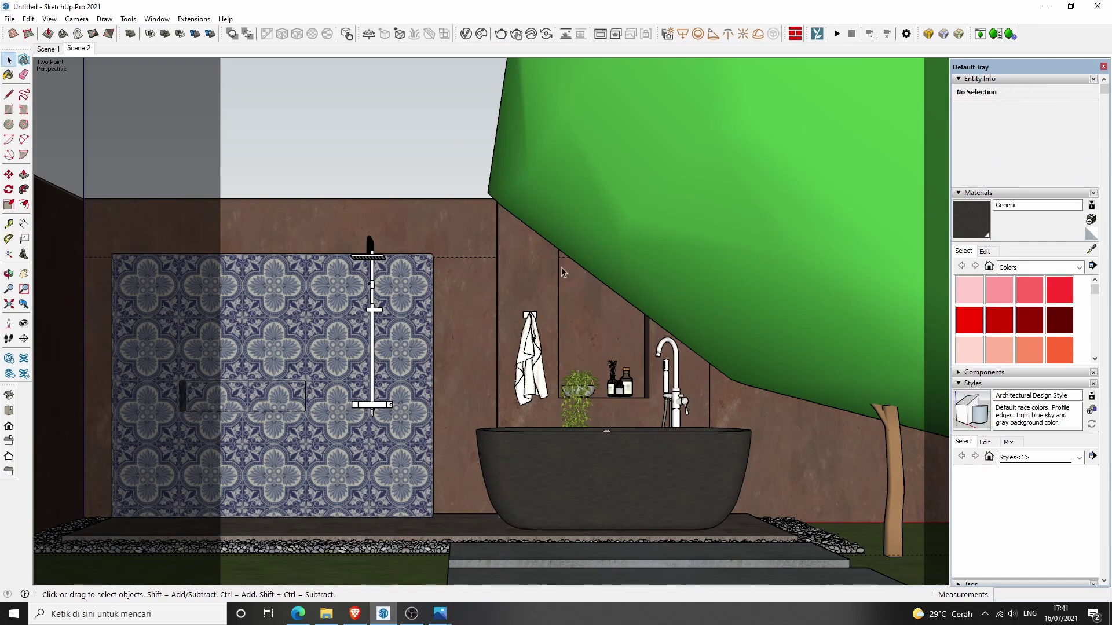
key("o")
mouse_move(561, 266)
left_mouse_down()
mouse_move(785, 326)
mouse_move(724, 398)
left_mouse_up()
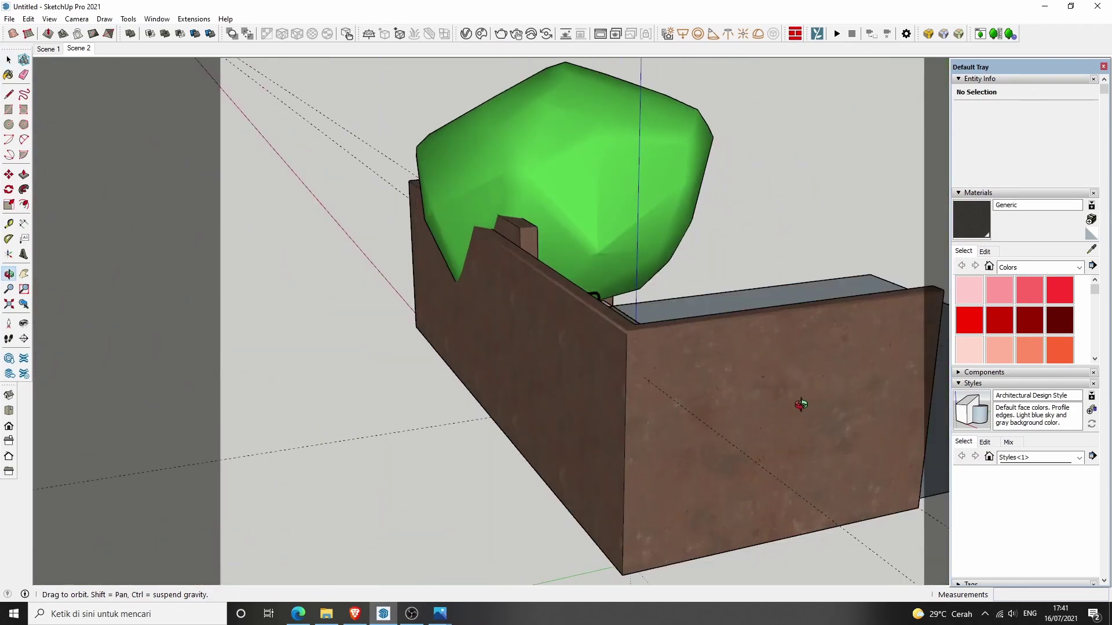
left_click(978, 35)
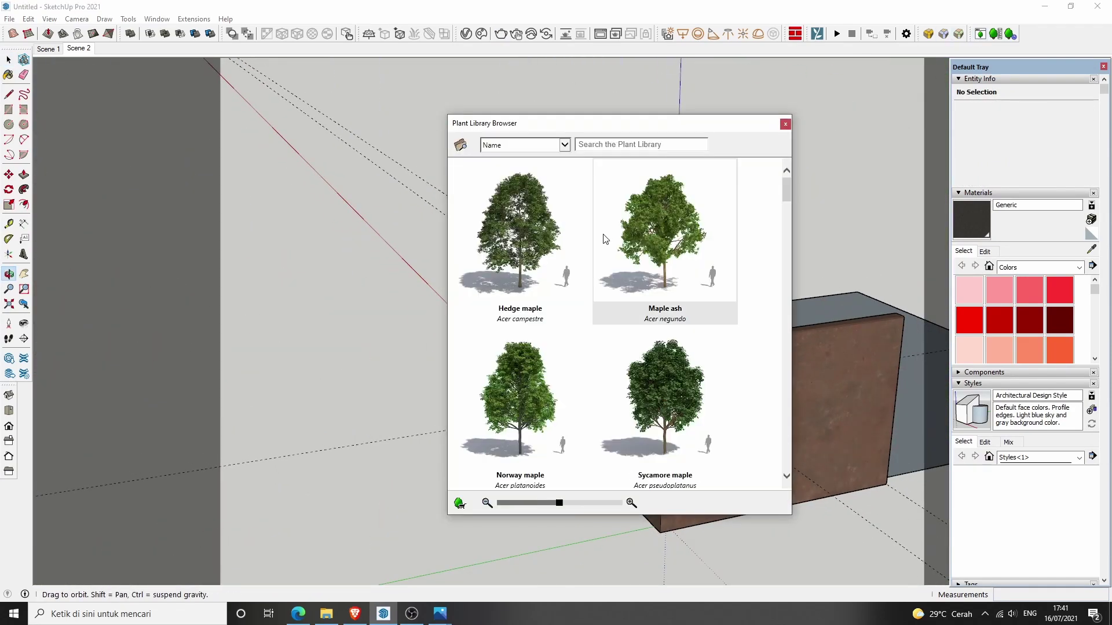
scroll(784, 196, "down", 2)
scroll(780, 211, "down", 3)
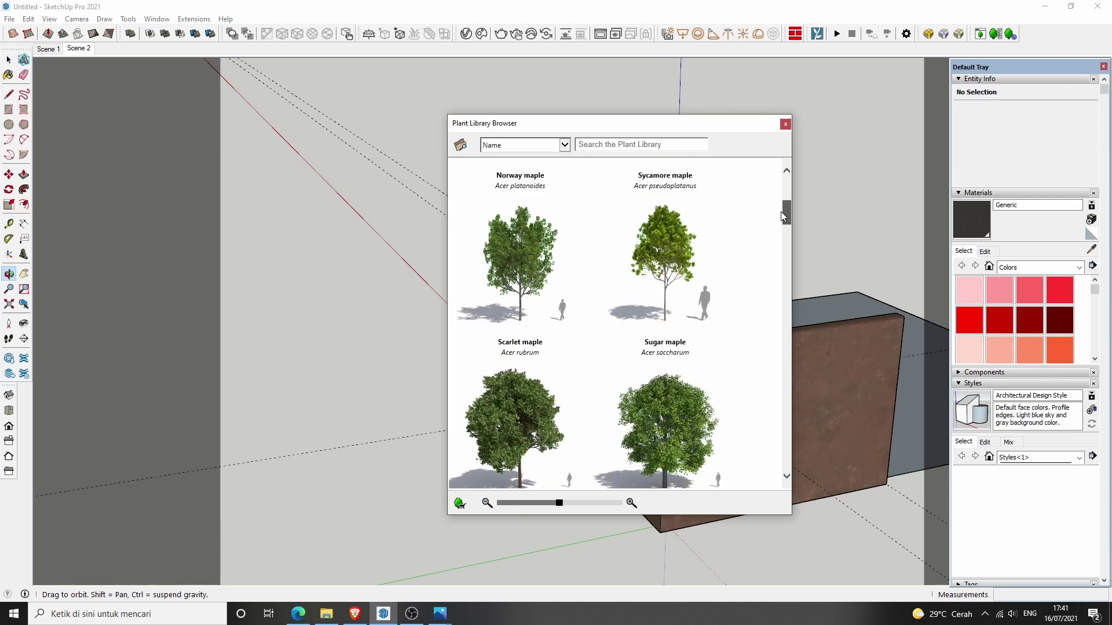
left_click(502, 260)
left_click(577, 532)
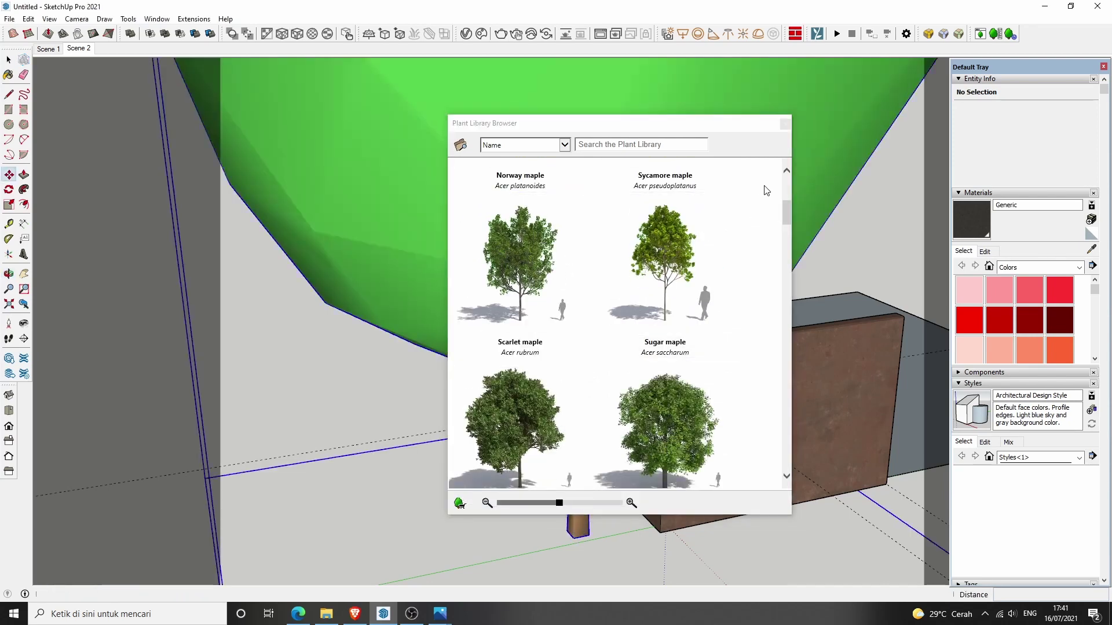
left_click(785, 124)
Step: Scale the Scarlet maple down uniformly and check it from the bathtub camera view
left_click(78, 50)
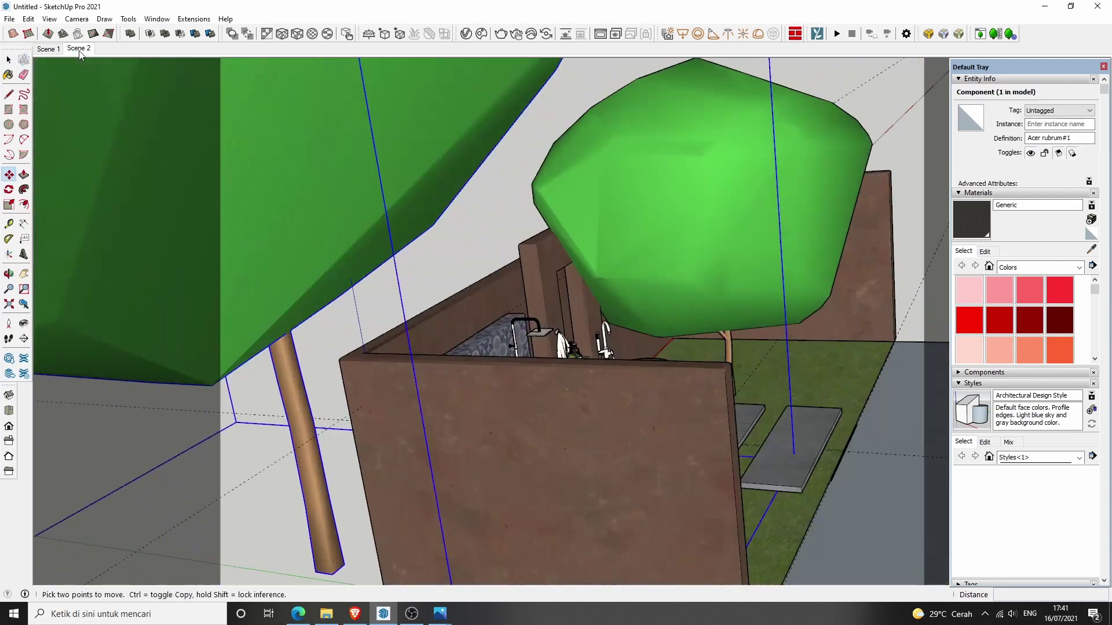
scroll(491, 322, "down", 2)
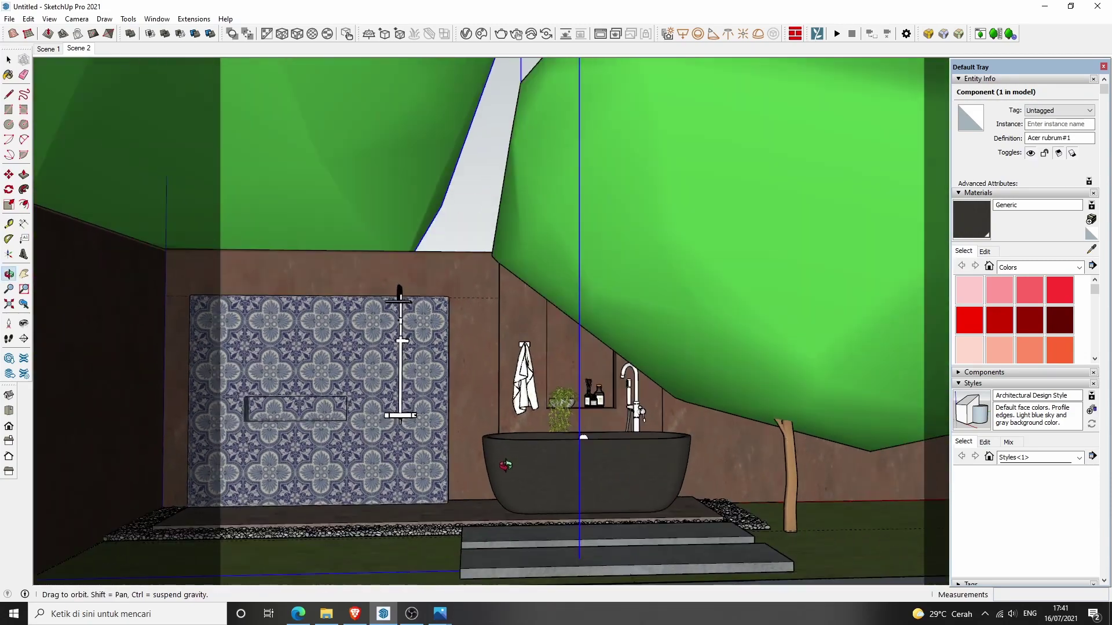
scroll(491, 322, "down", 3)
scroll(491, 322, "down", 2)
scroll(491, 321, "down", 1)
key("s")
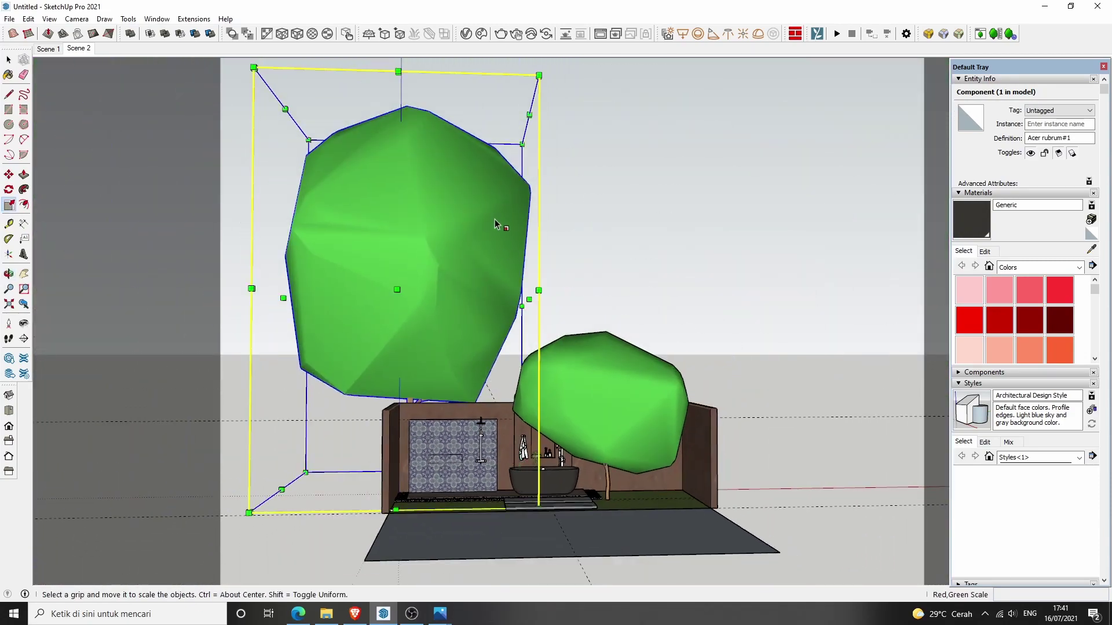
left_click_drag(539, 76, 364, 259)
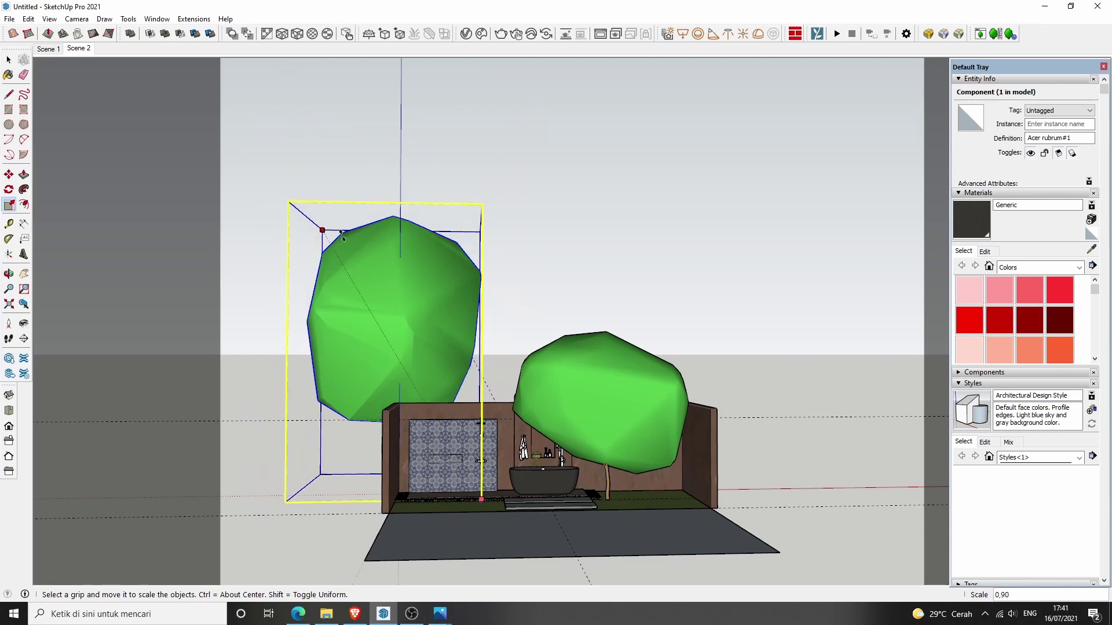
key("space")
left_click(473, 186)
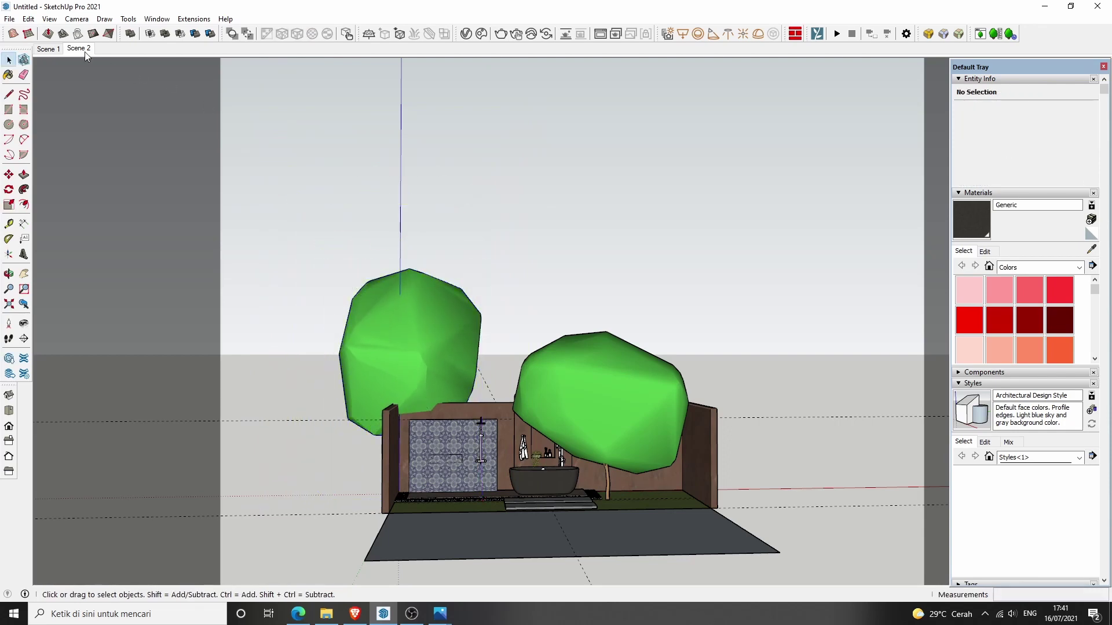
left_click(81, 49)
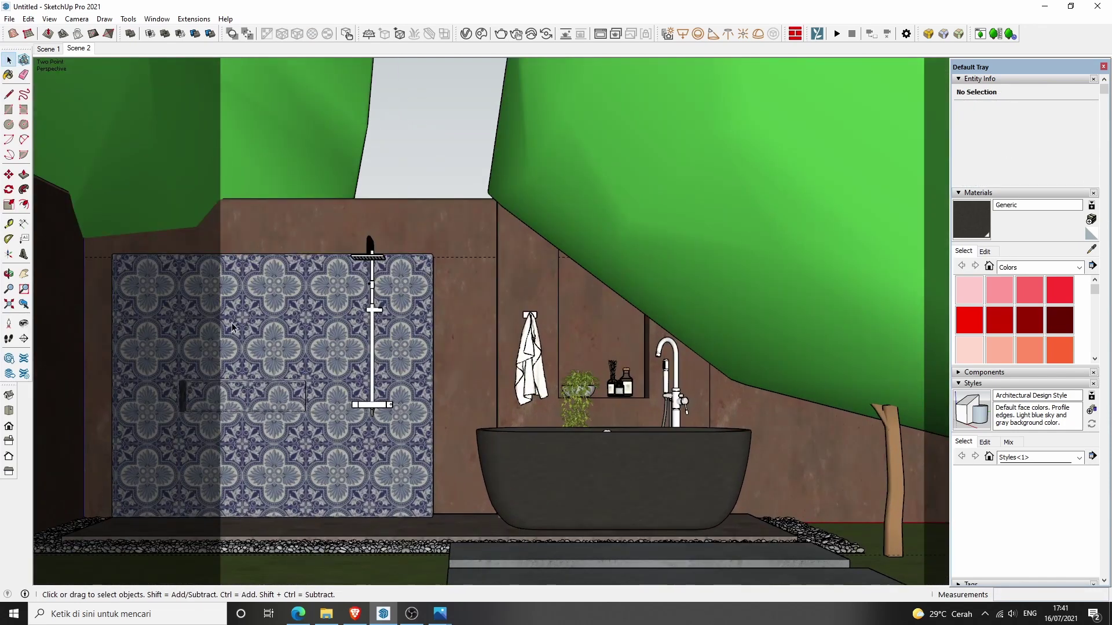
Step: Move the maple along the red axis to sit above the tiled shower wall
left_click(320, 154)
key("m")
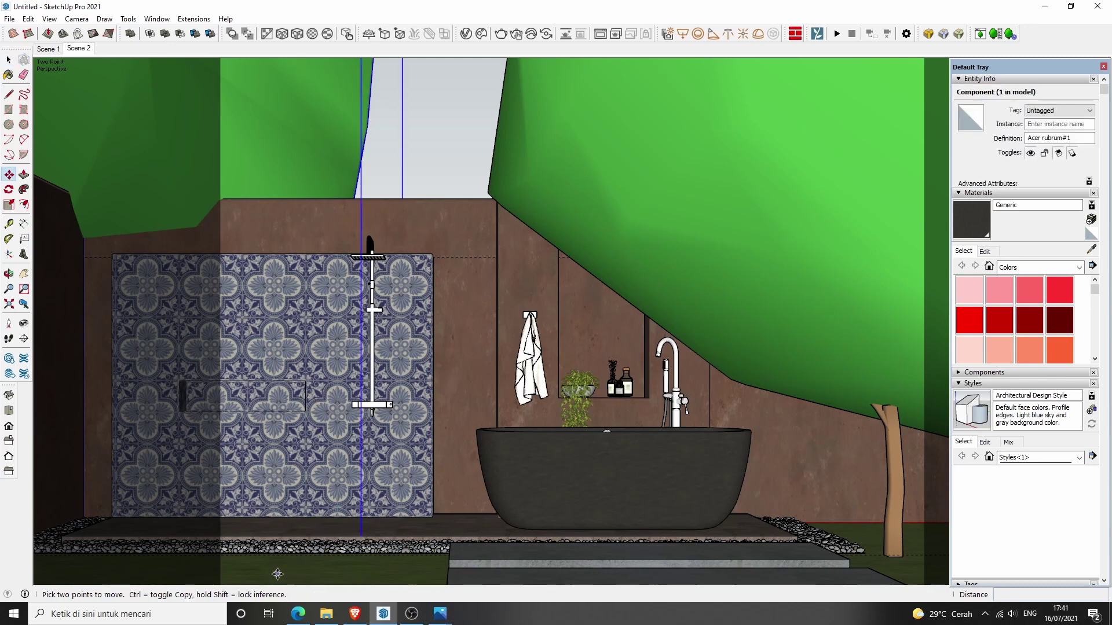
left_click(277, 574)
left_click(298, 560)
key("space")
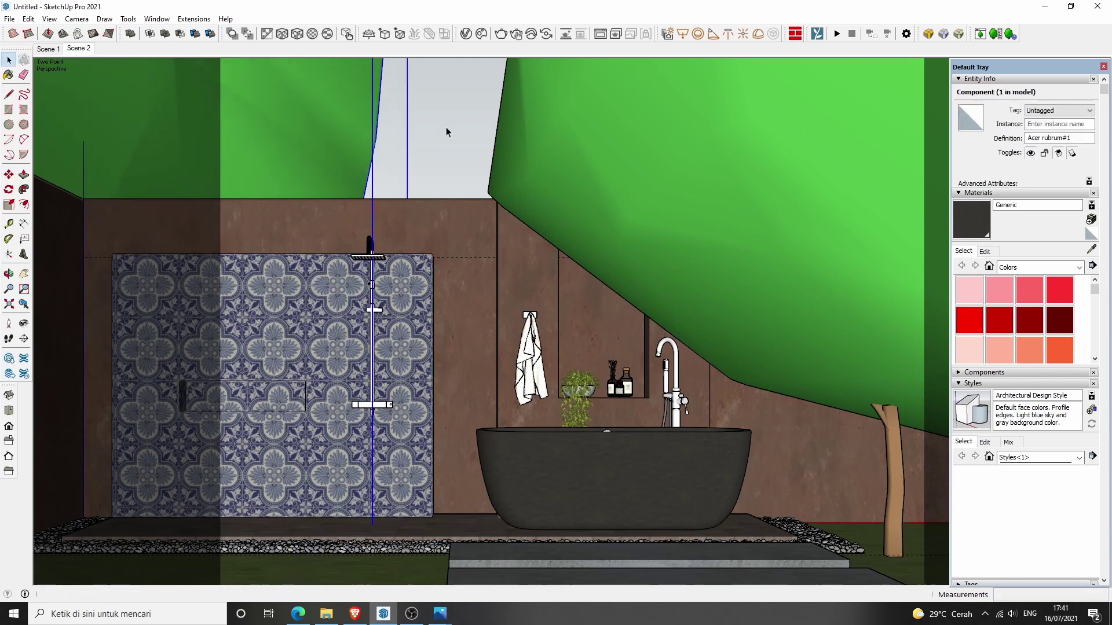
left_click(417, 122)
left_click(343, 117)
key("m")
left_click(446, 142)
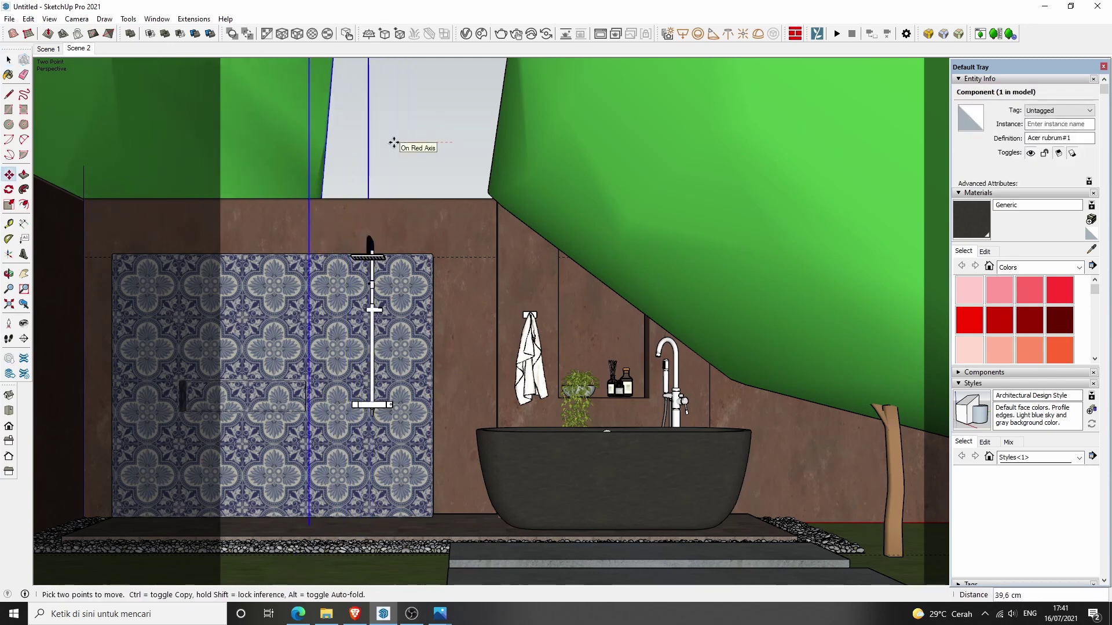
left_click(399, 146)
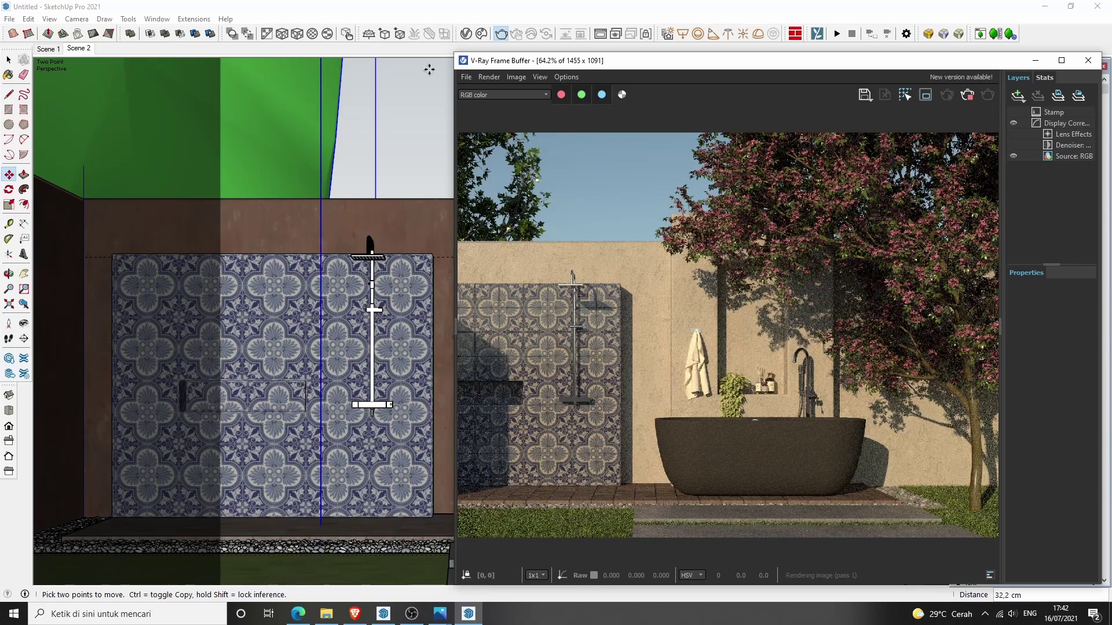
Step: Shift the maple a further 47,1 cm, re-render in V-Ray, and close the frame buffer
left_click(251, 137)
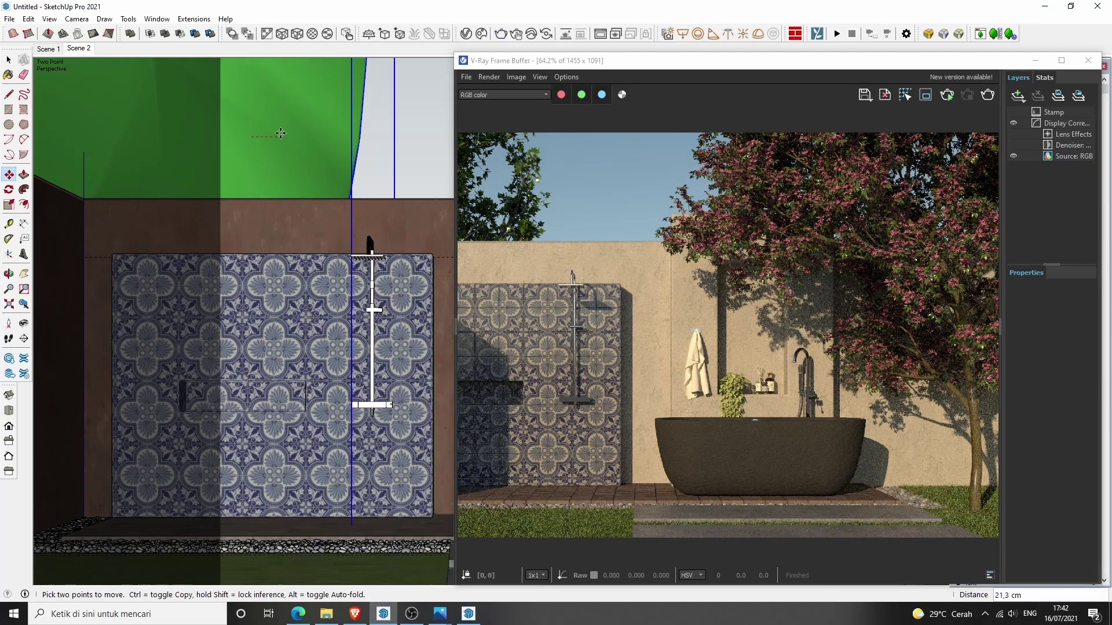
left_click(988, 97)
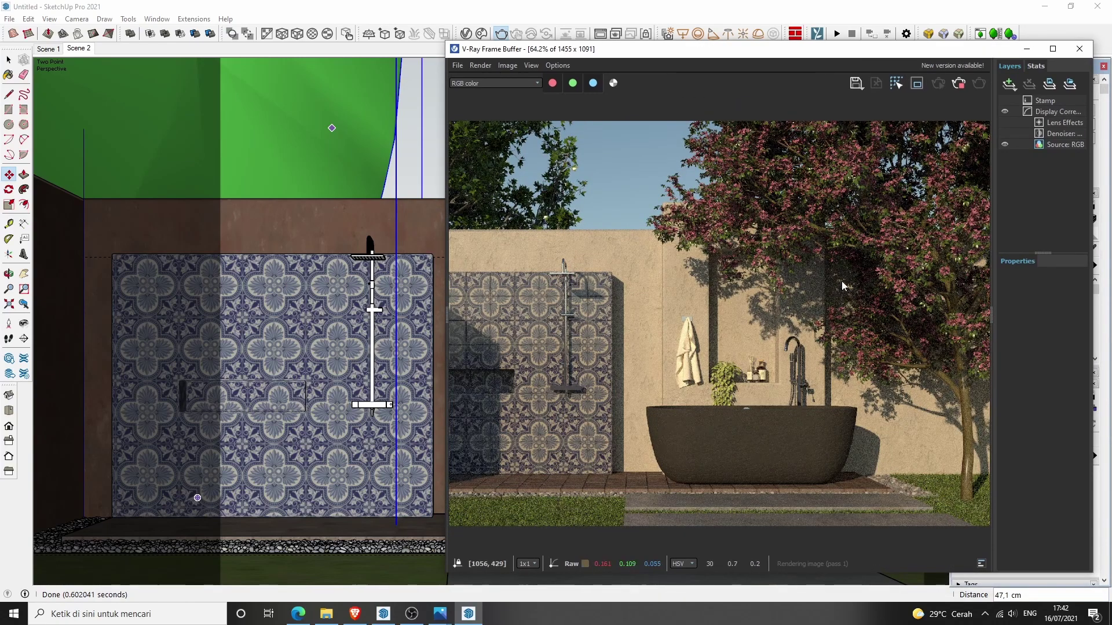
left_click(1079, 48)
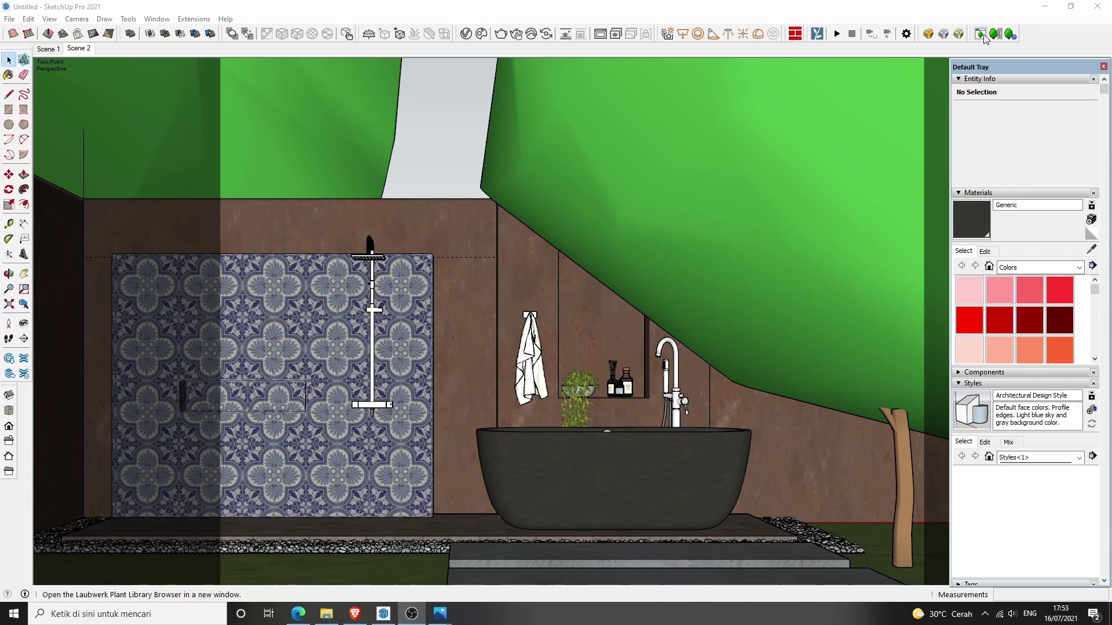
Step: Insert a Vanatu fan palm (Licuala grandis) beside the tree trunk as a new plant
left_click(980, 34)
left_click_drag(718, 120, 606, 136)
scroll(551, 388, "down", 3)
scroll(552, 387, "down", 3)
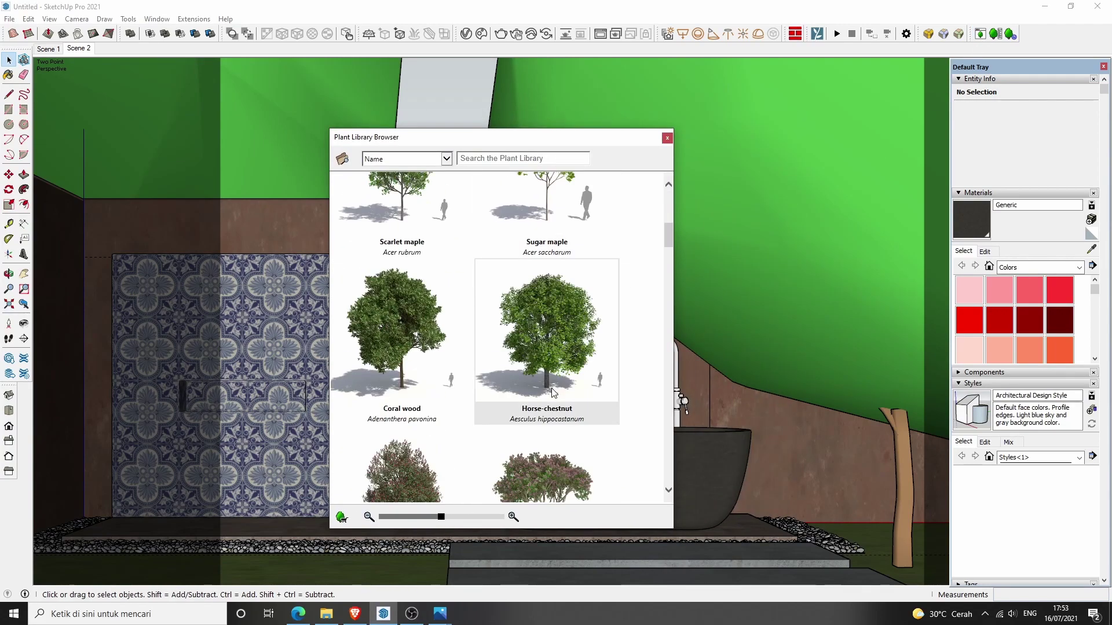
scroll(552, 387, "down", 2)
scroll(551, 388, "down", 2)
scroll(641, 388, "down", 2)
scroll(641, 388, "down", 2)
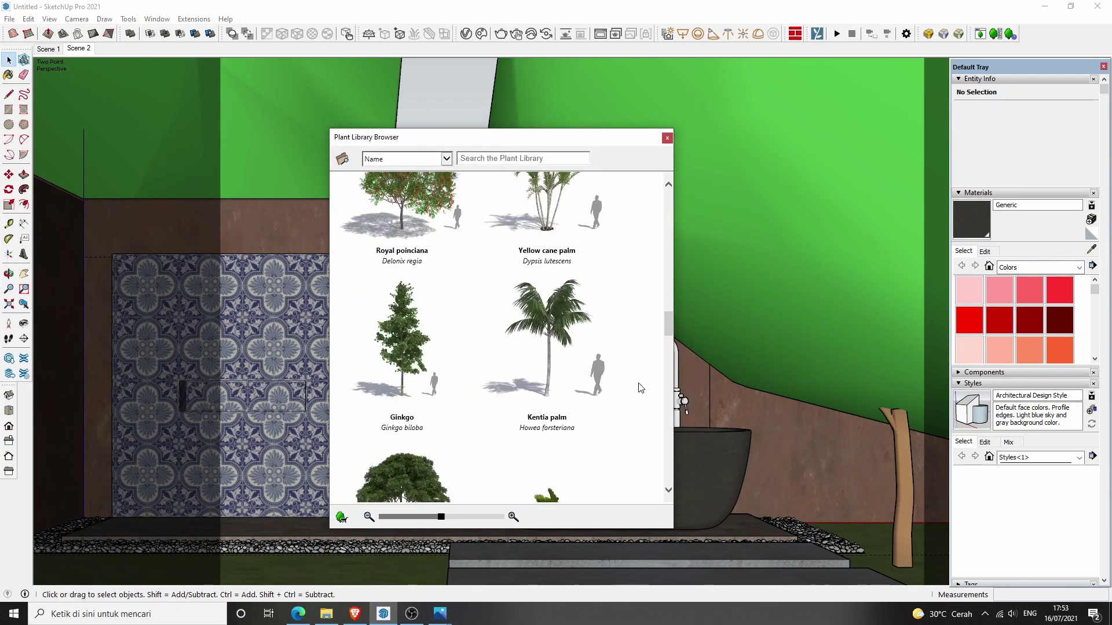
scroll(641, 388, "down", 2)
left_click(560, 297)
left_click(692, 352)
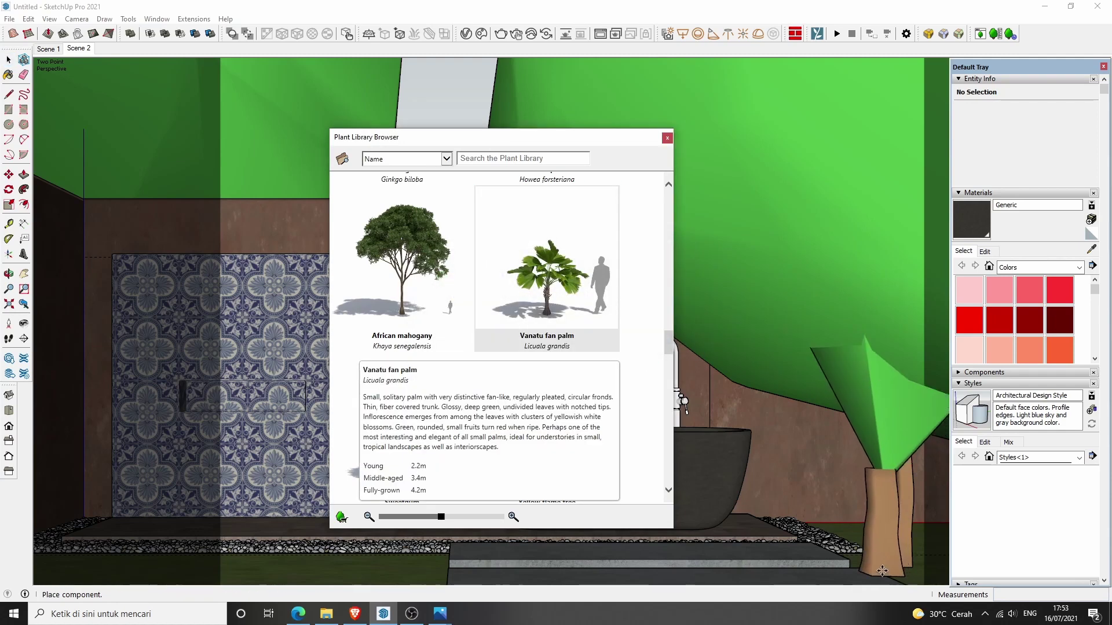
left_click(882, 571)
left_click(667, 138)
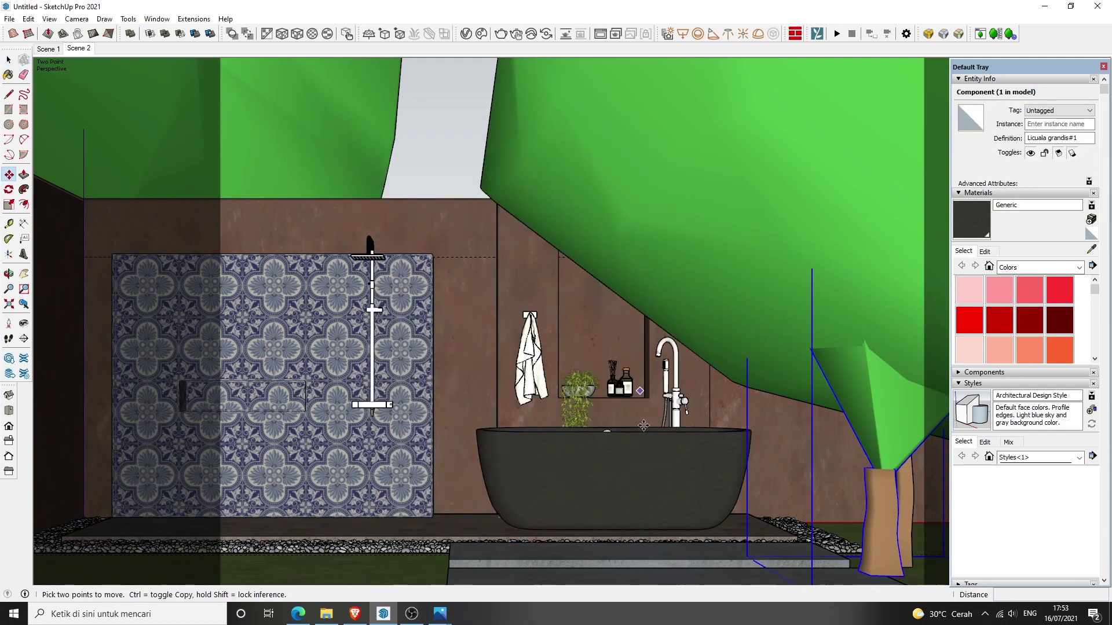
Step: Shrink the palm to 0.72 scale and move it 28,9 cm to the right of the bathtub
scroll(610, 441, "down", 2)
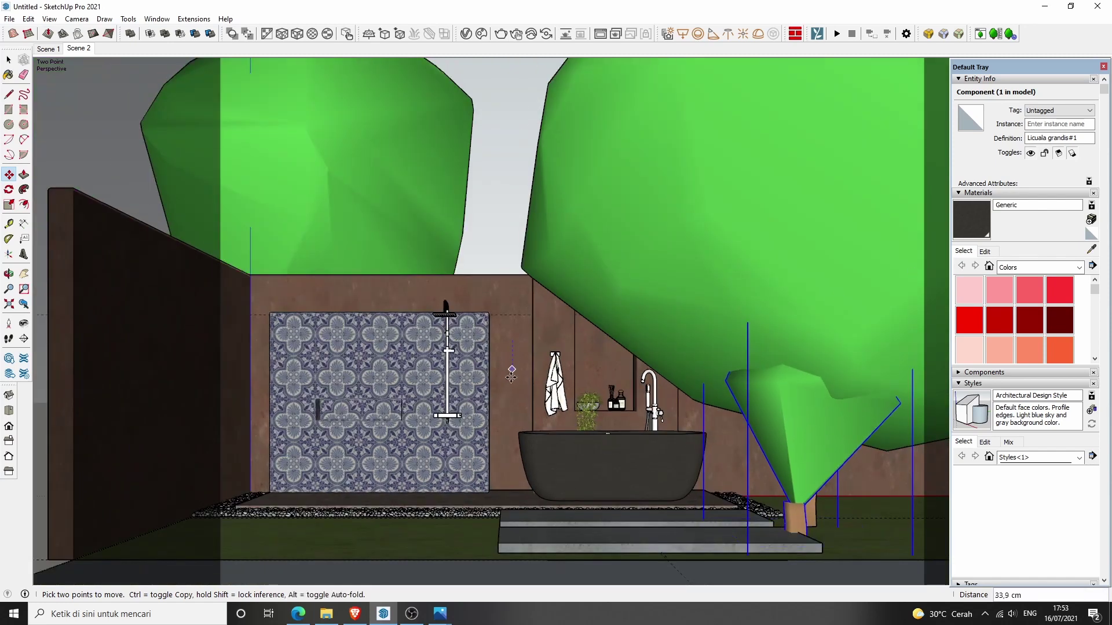
left_click(854, 542)
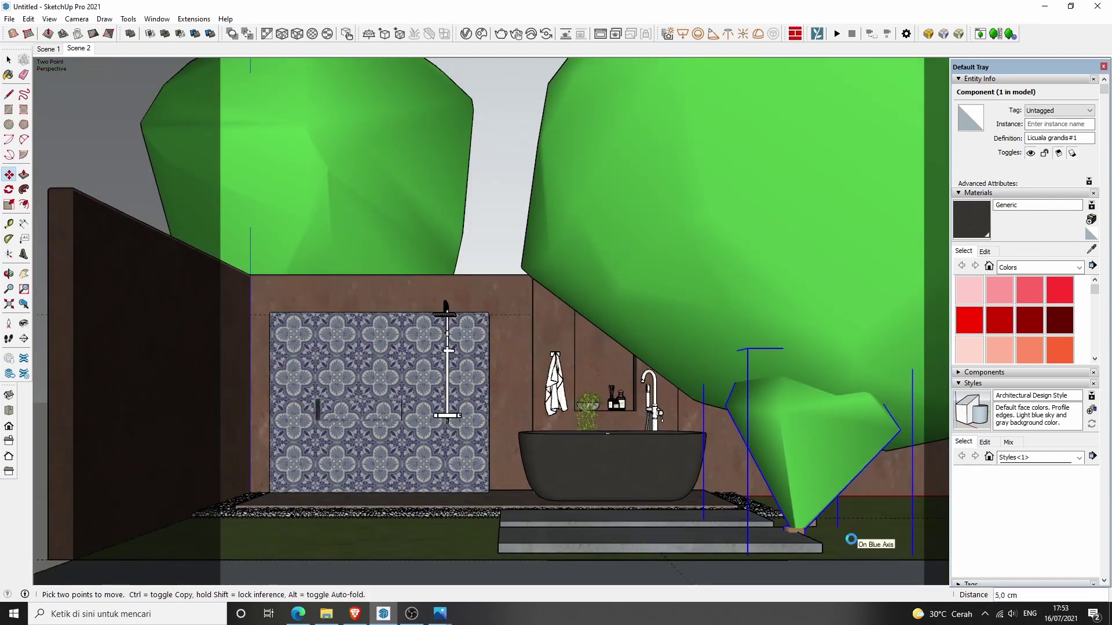
left_click(820, 535)
key("s")
mouse_move(727, 373)
left_mouse_down()
mouse_move(696, 417)
mouse_move(876, 526)
left_mouse_up()
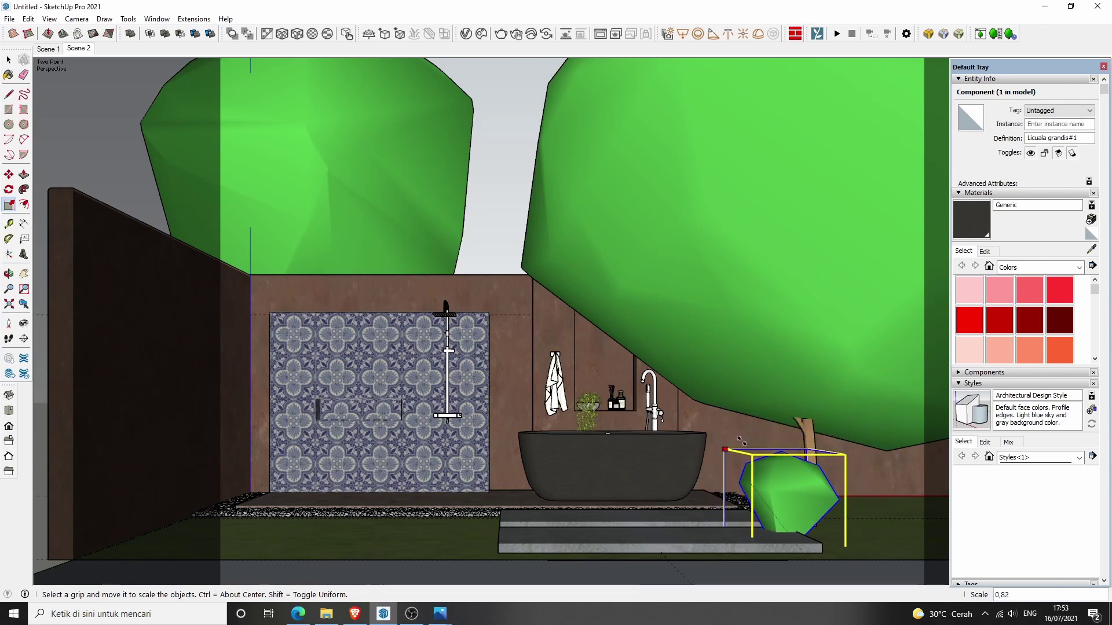
key("m")
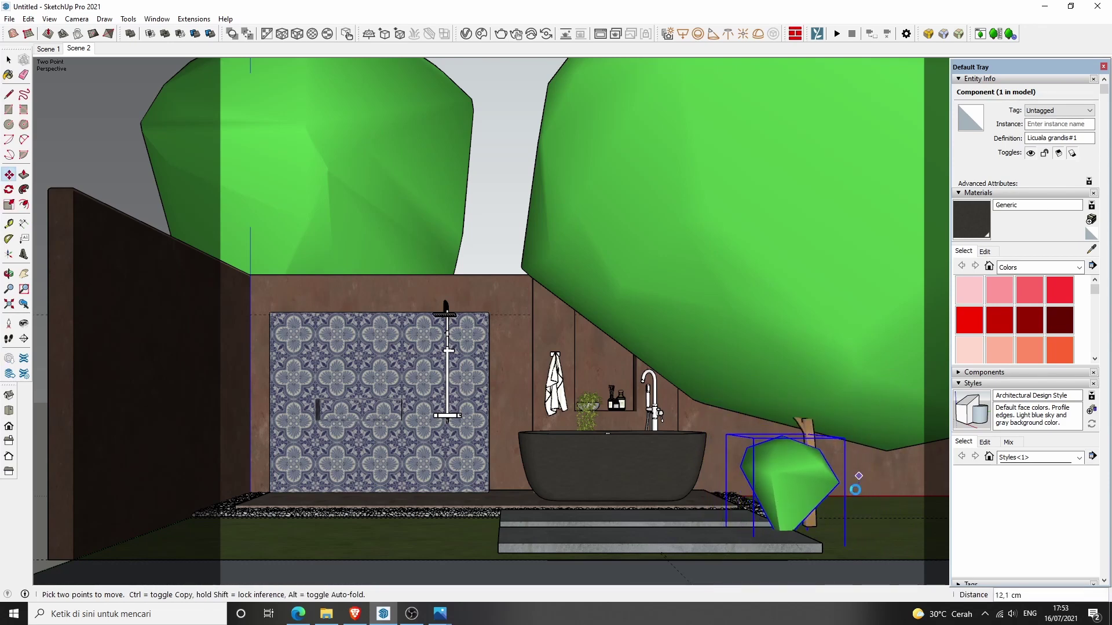
left_click(724, 535)
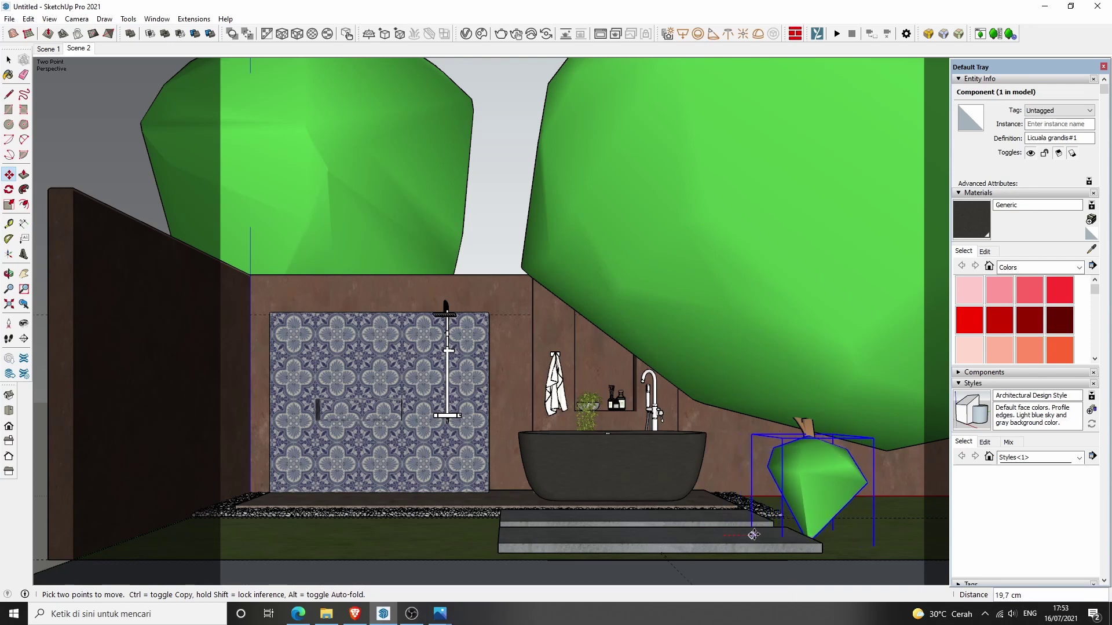
left_click(856, 541)
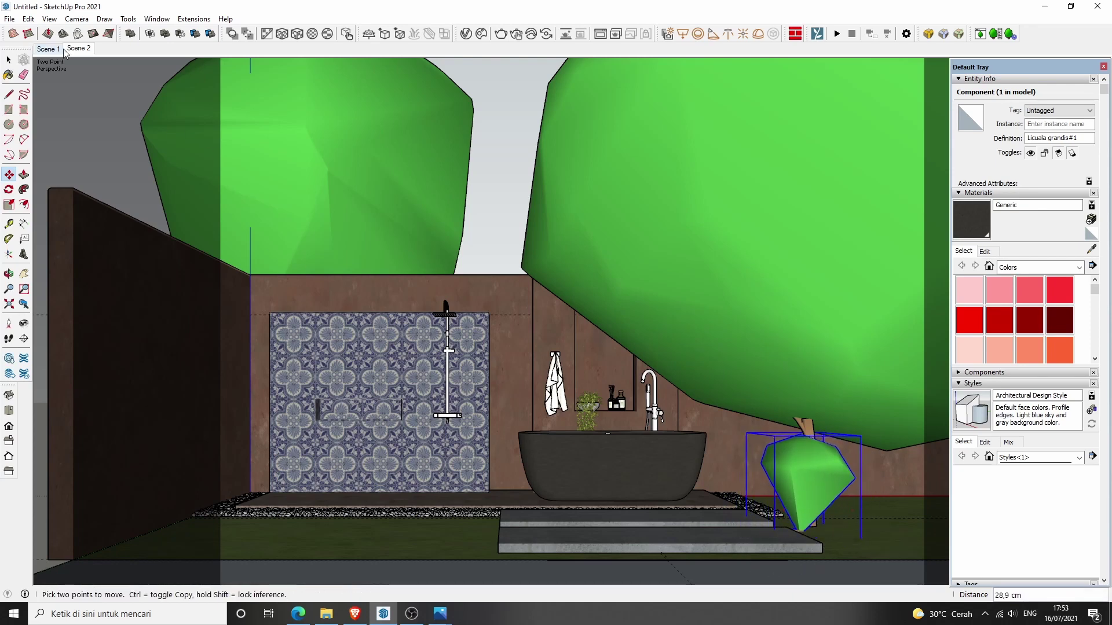
scroll(607, 448, "up", 1)
scroll(435, 197, "up", 3)
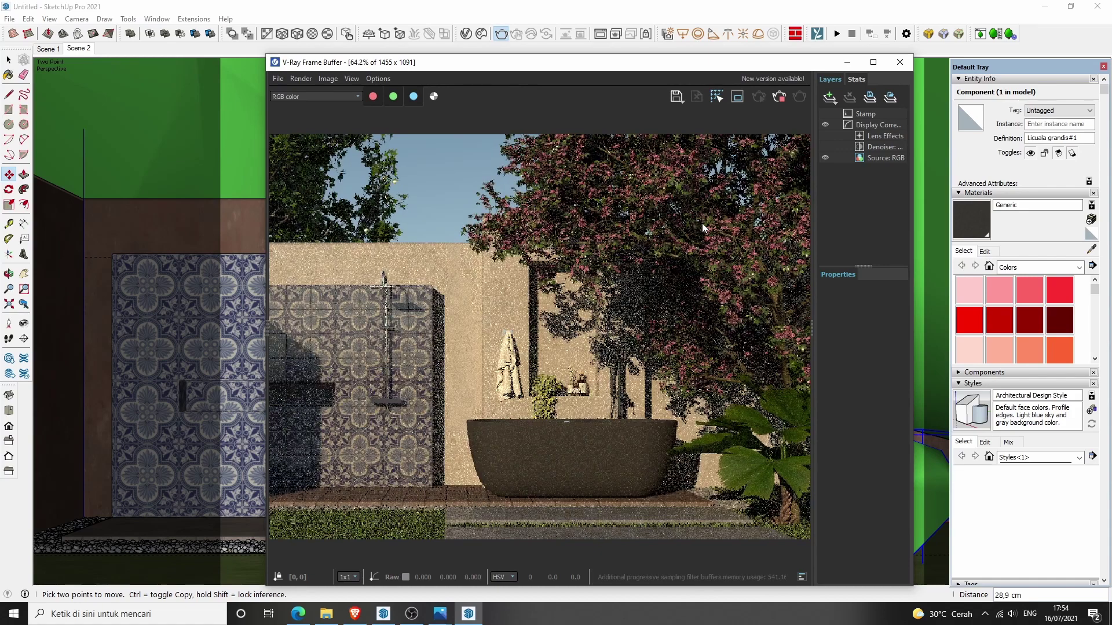
Step: Lower the palm 12,1 cm and check it in a fresh V-Ray render
left_click(786, 103)
left_click(899, 62)
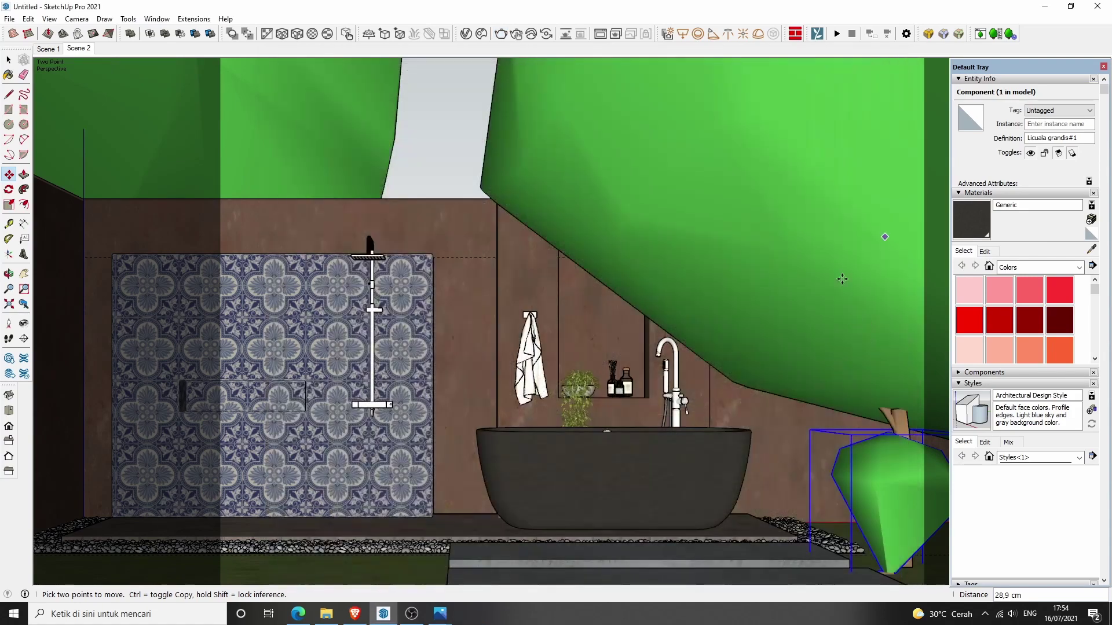
left_click(785, 424)
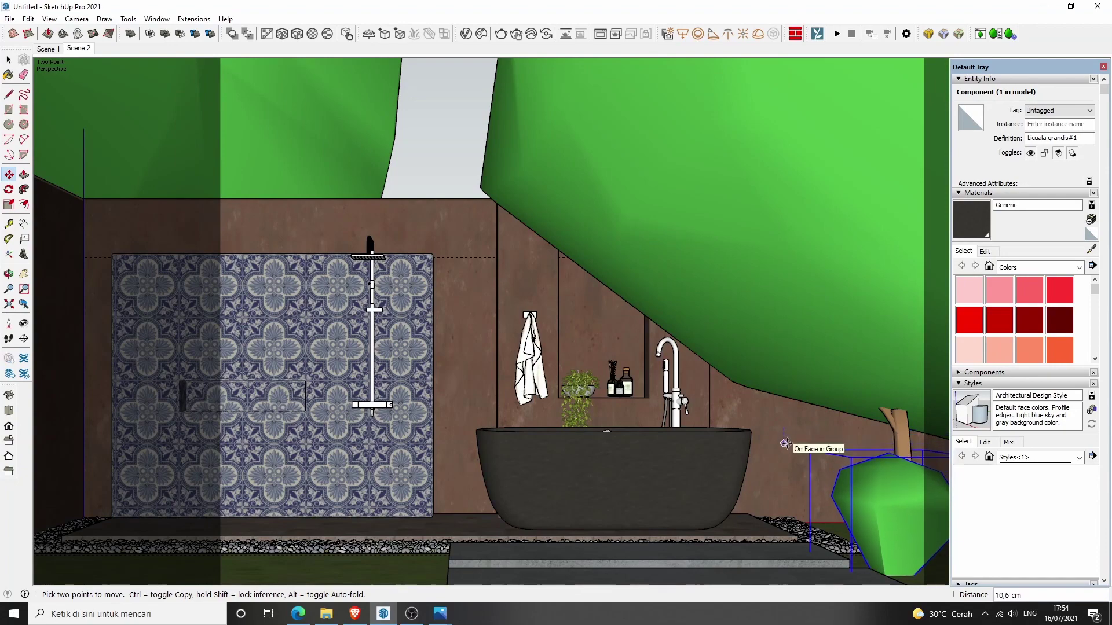
left_click(502, 33)
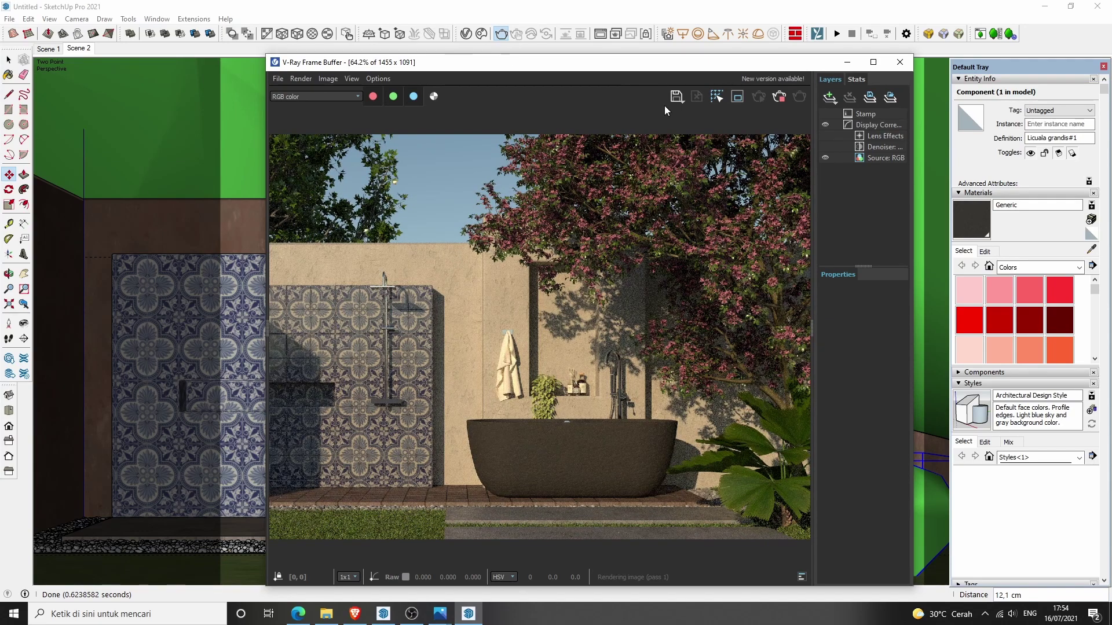
left_click(899, 62)
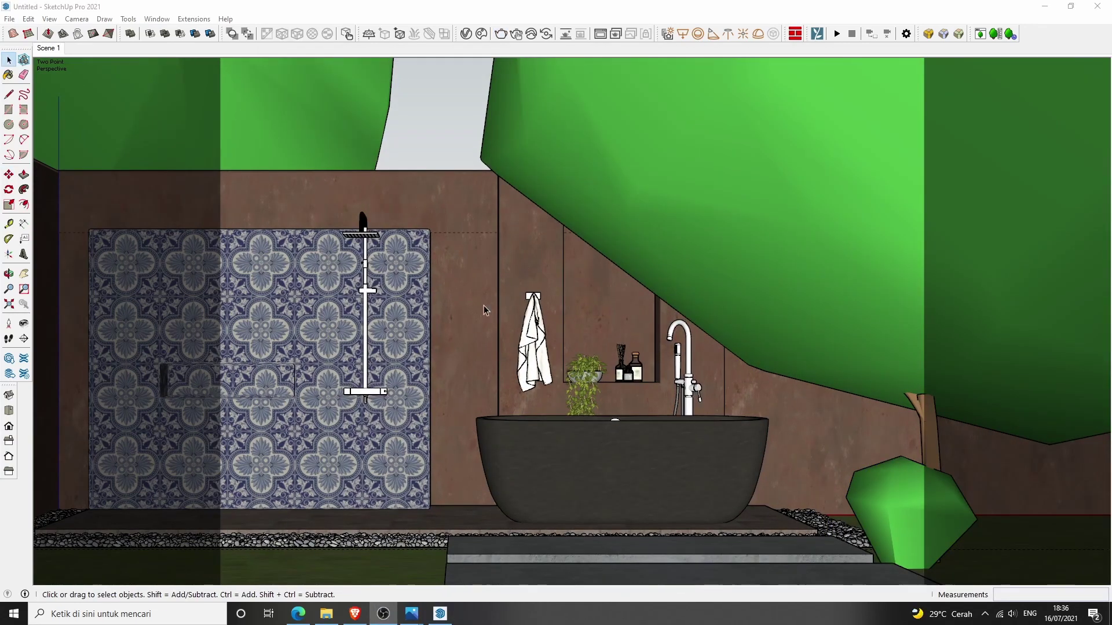
Step: Hide everything but the brown wall and import the Desktop moss decal as an image
key("ctrl+a")
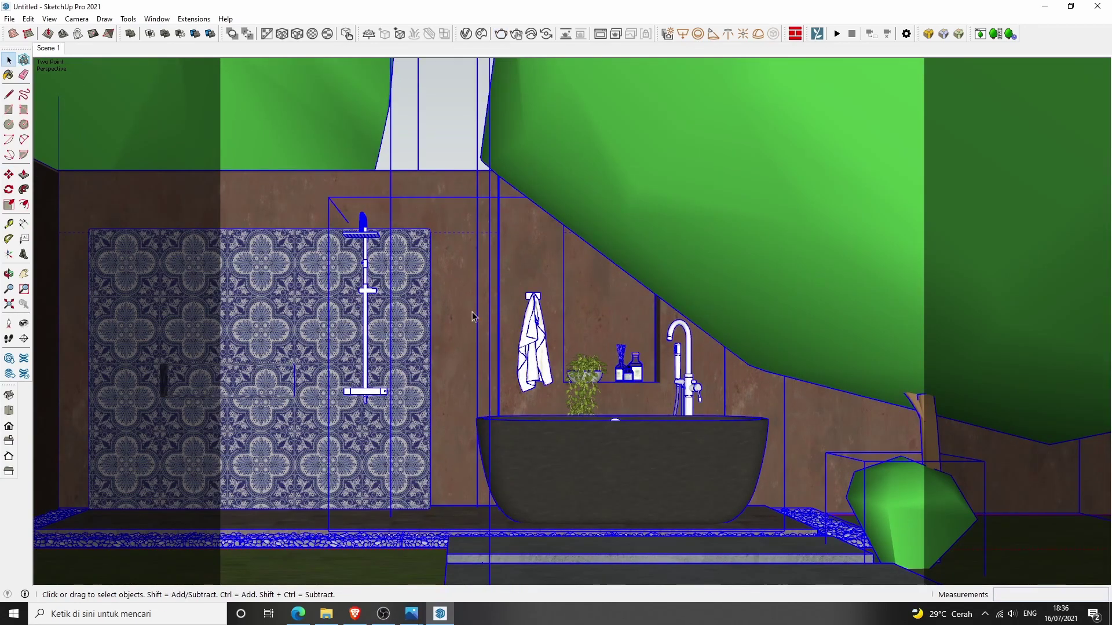
right_click(644, 178)
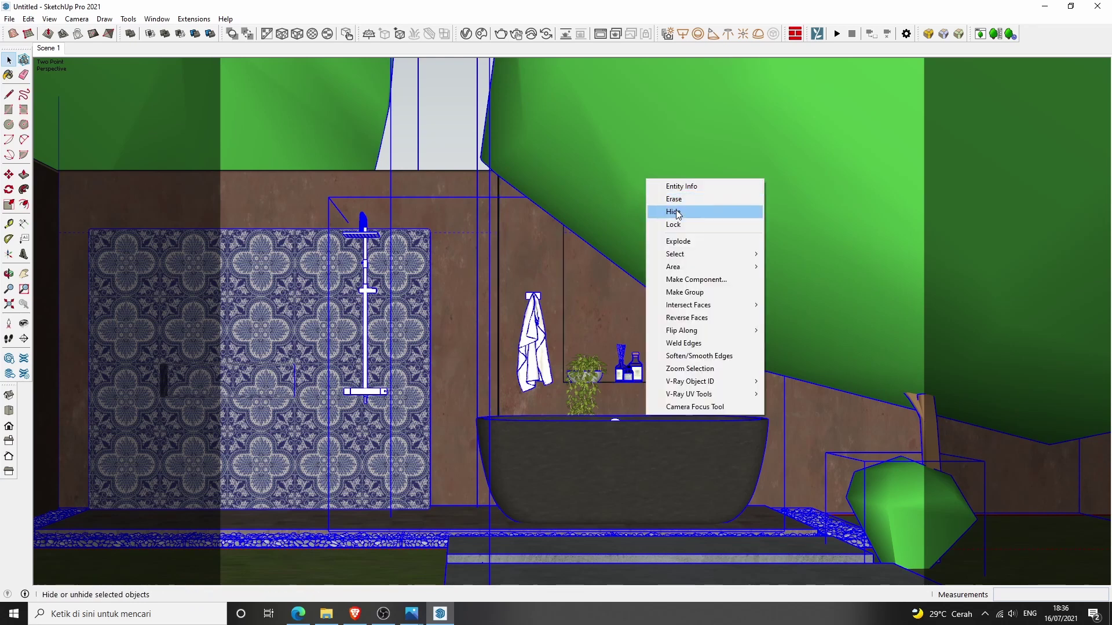
left_click(666, 212)
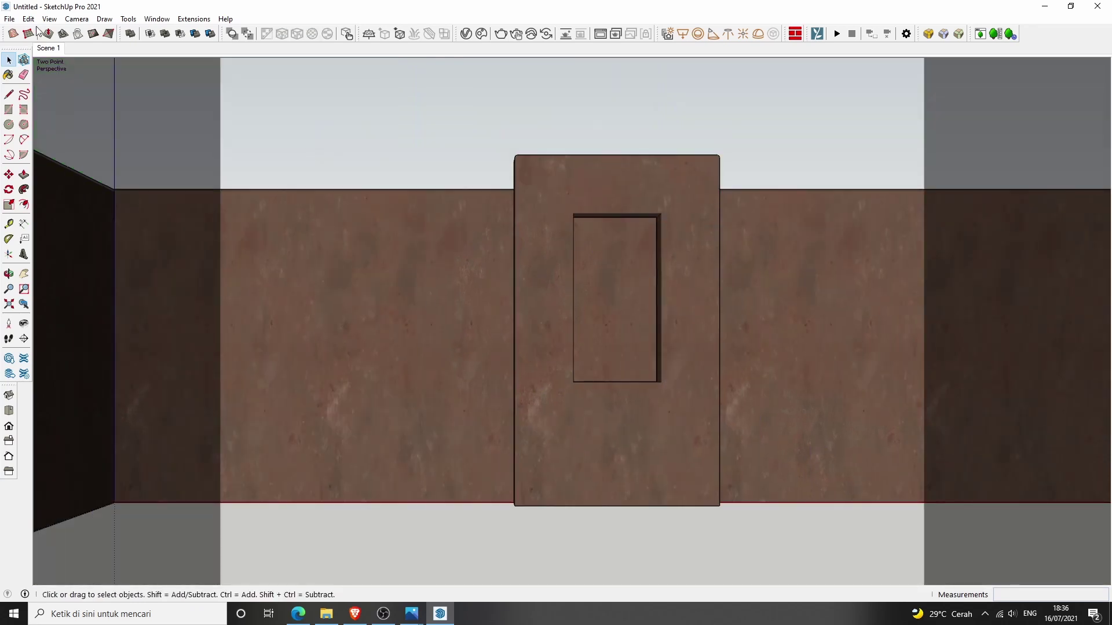
left_click(11, 19)
left_click(101, 213)
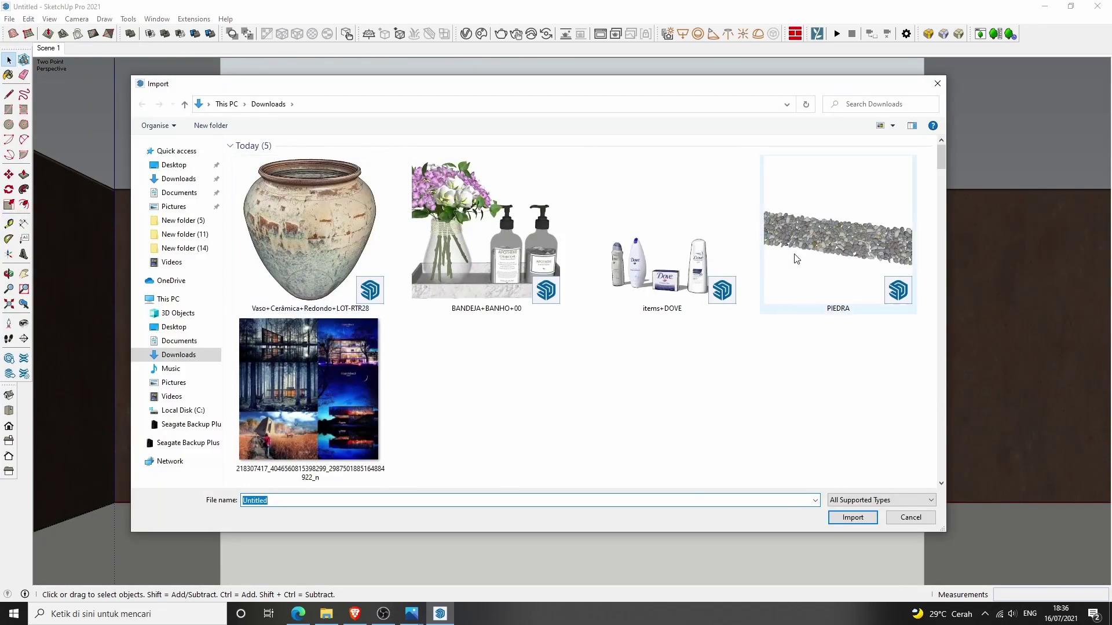
left_click(174, 165)
left_click(521, 333)
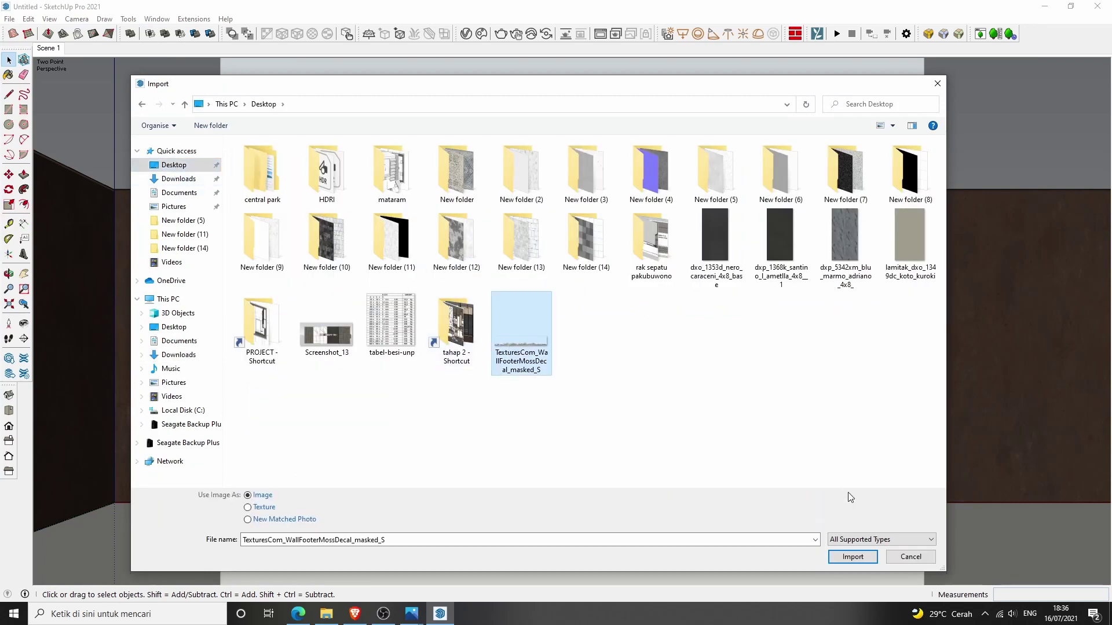
left_click(851, 557)
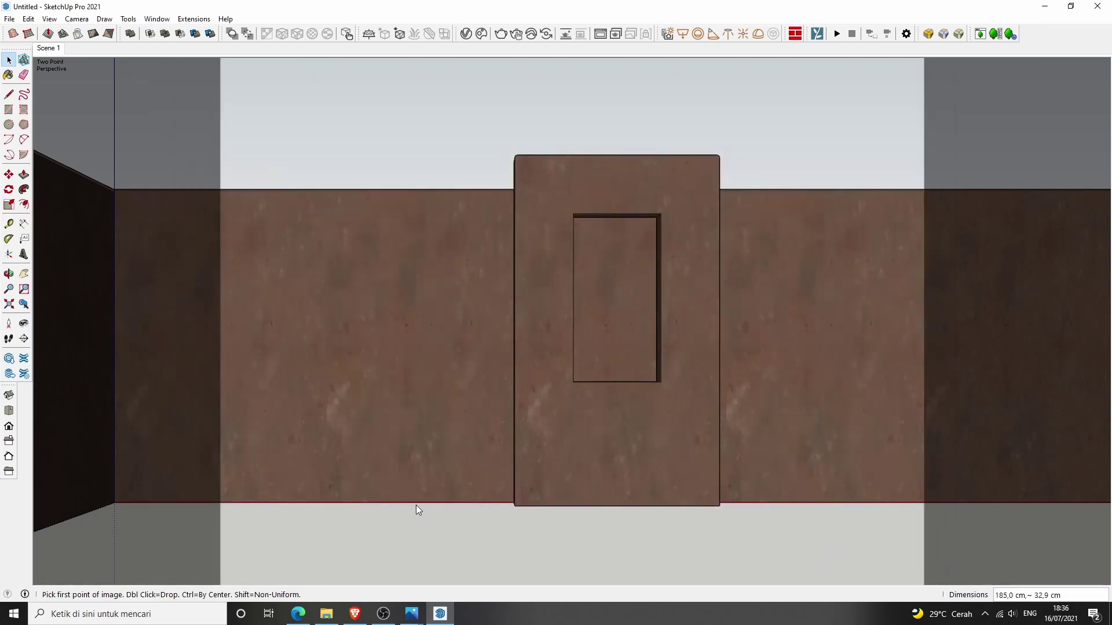
Step: Place the moss decal along the wall base, widen it to 1,06 scale, and return to Scene 1
left_click(317, 502)
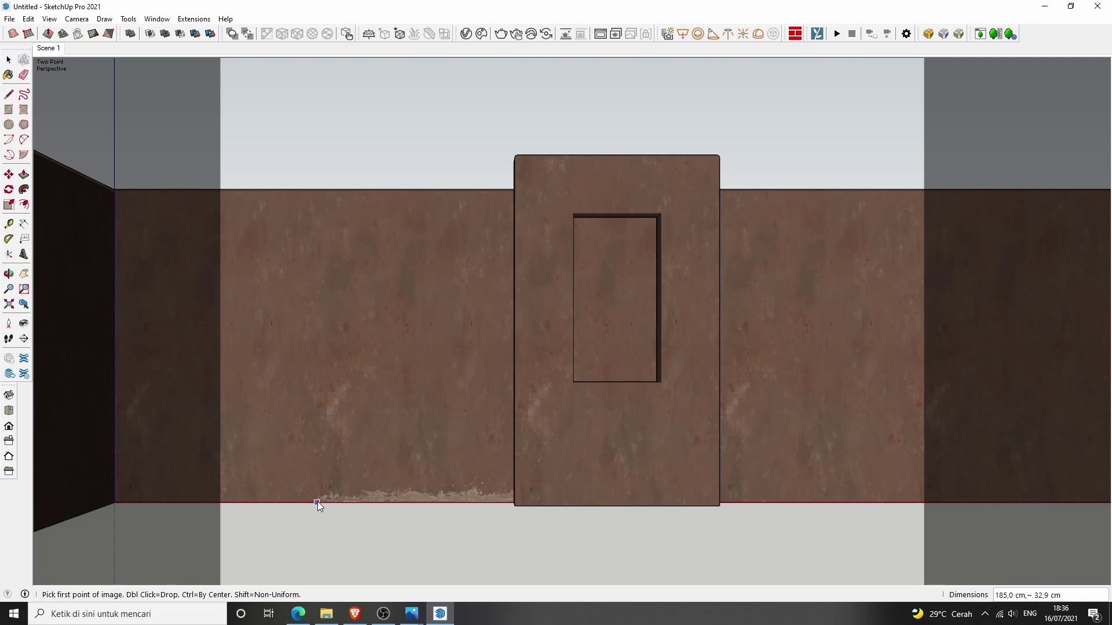
left_click(992, 436)
scroll(574, 501, "down", 1)
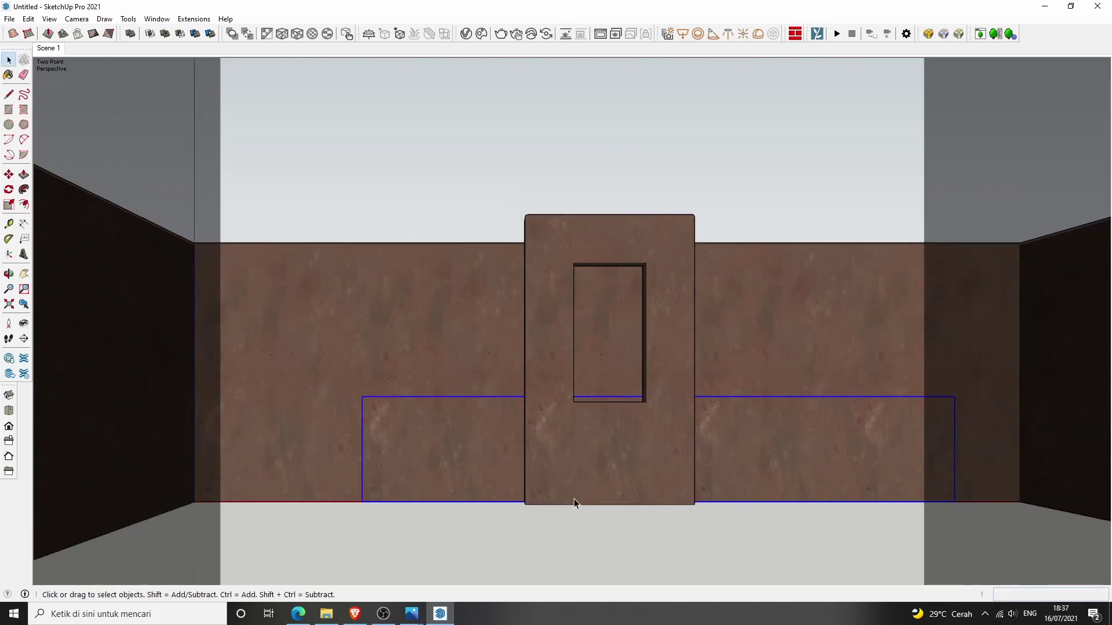
middle_click_drag(567, 490, 828, 456)
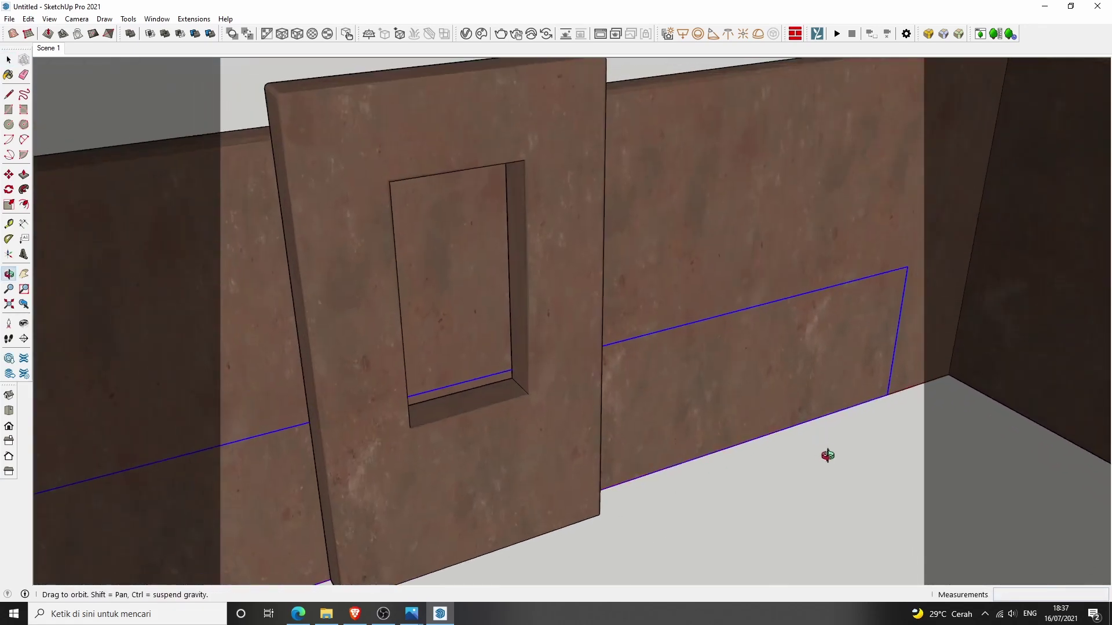
key("m")
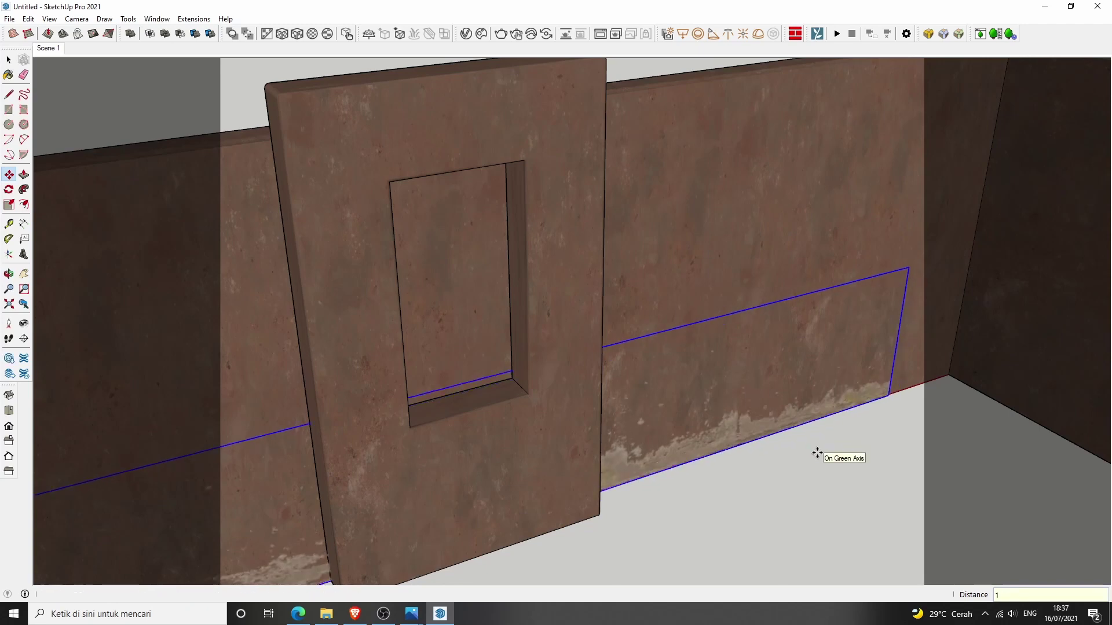
scroll(636, 416, "down", 2)
key("s")
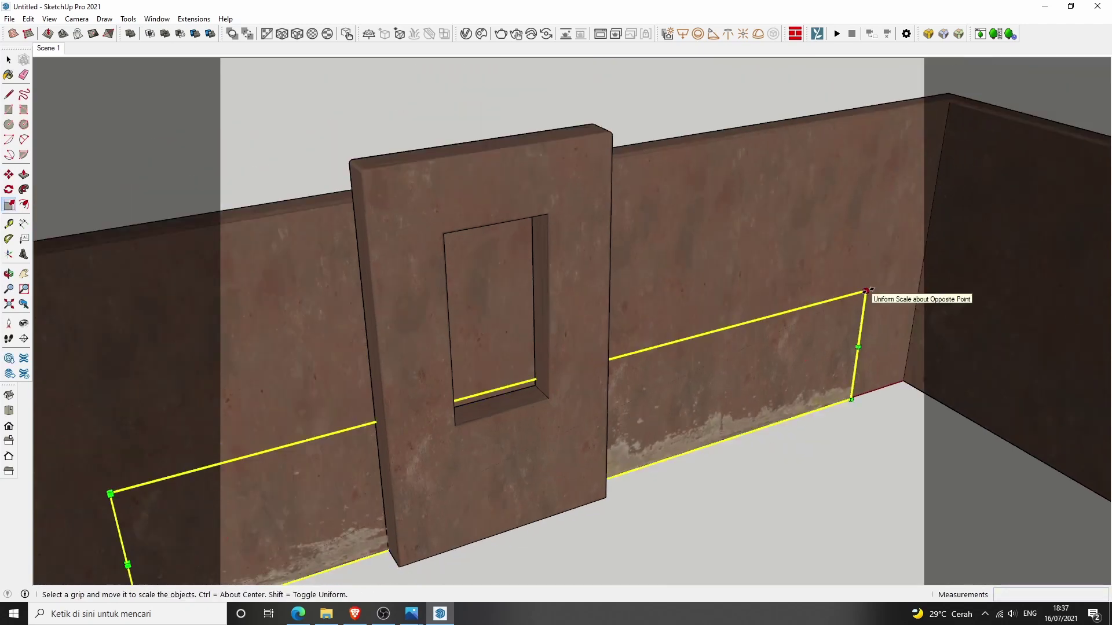
scroll(829, 304, "up", 2)
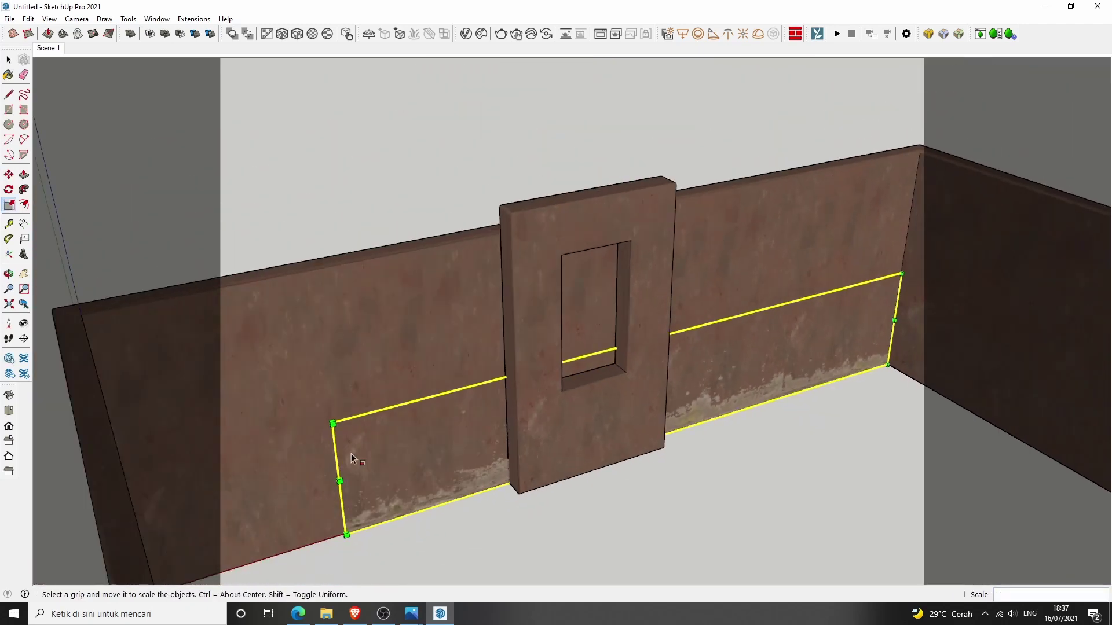
left_click_drag(333, 423, 284, 428)
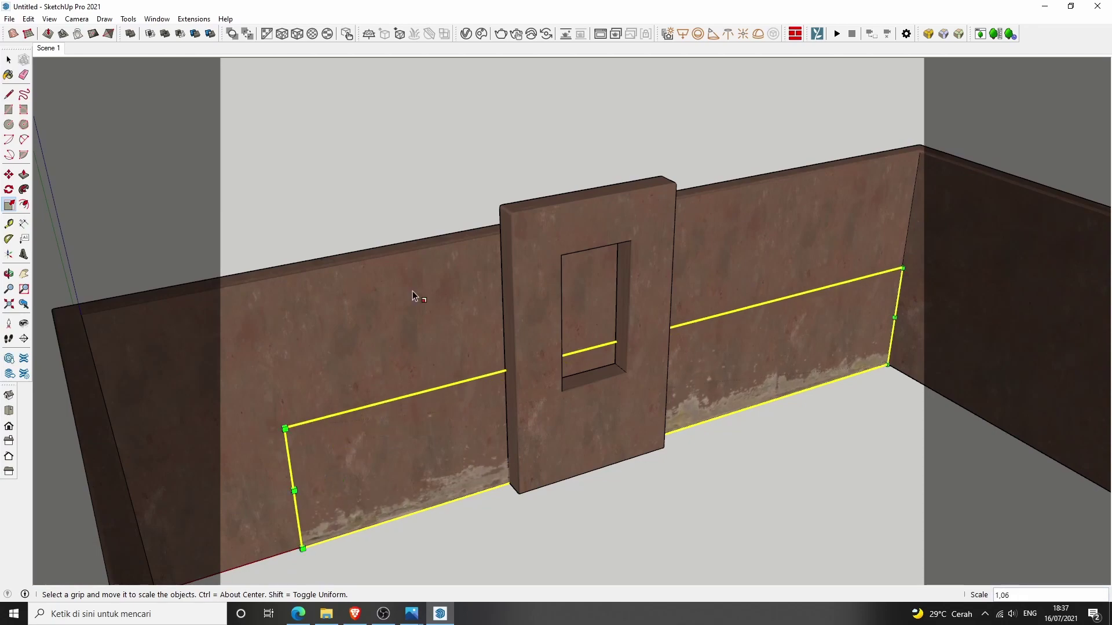
key("space")
left_click(449, 169)
left_click(51, 49)
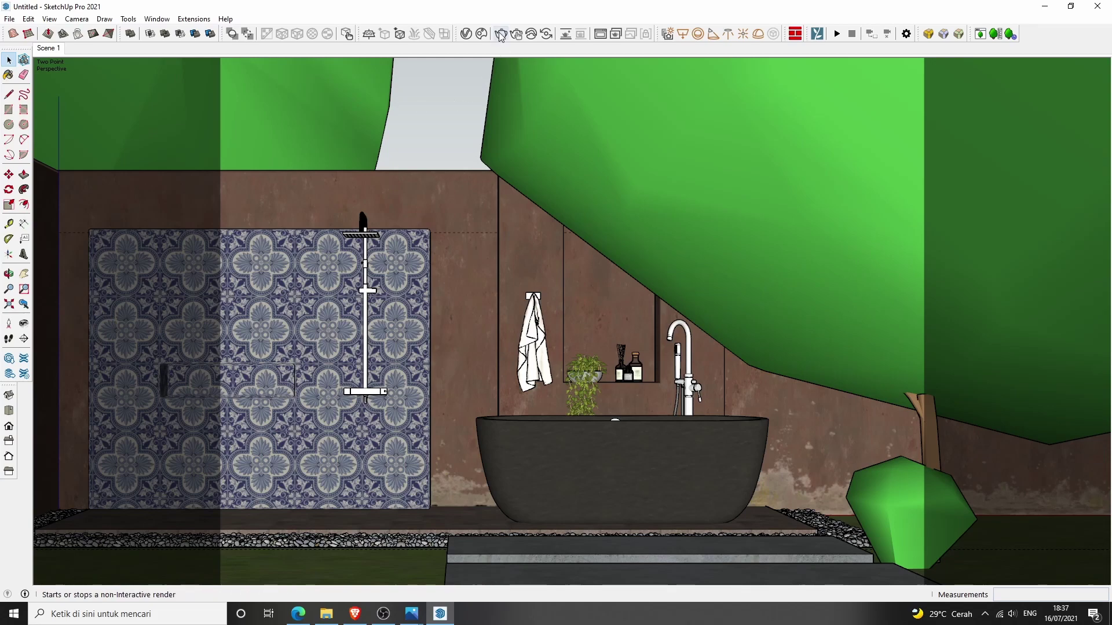
Step: Explode the wall group into loose geometry, checking with quick V-Ray test renders
left_click(501, 33)
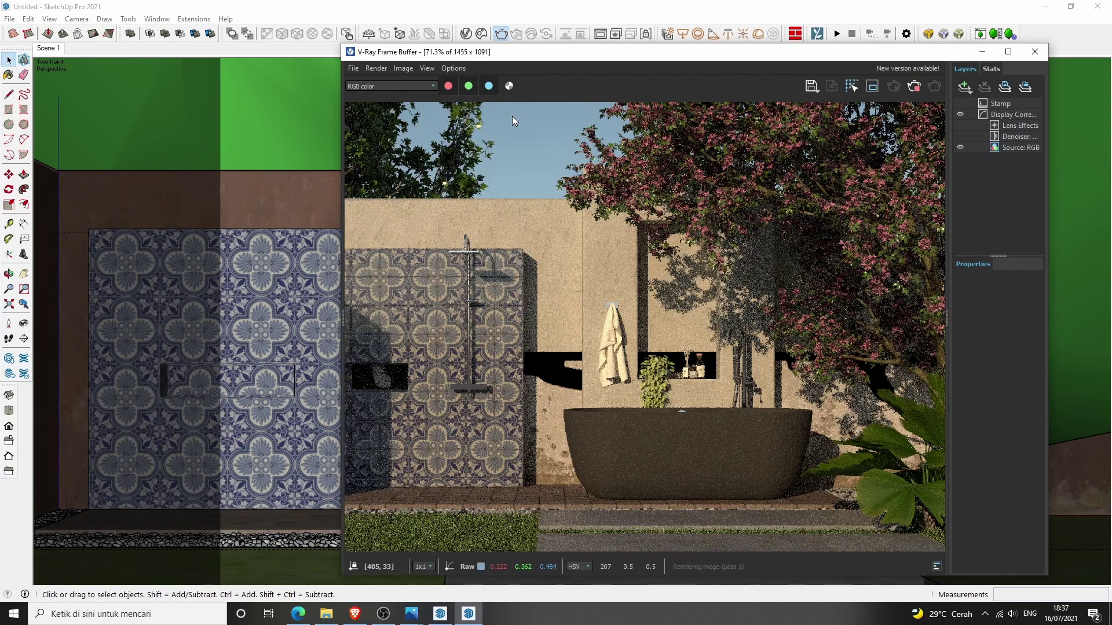
left_click(1035, 51)
left_click(451, 494)
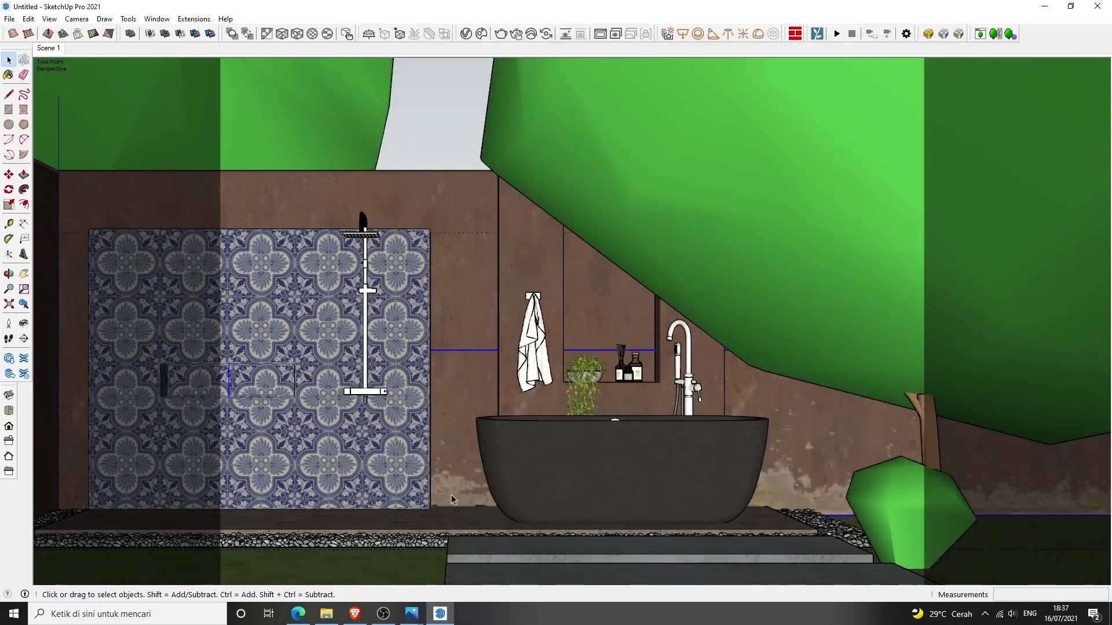
right_click(450, 494)
left_click(484, 372)
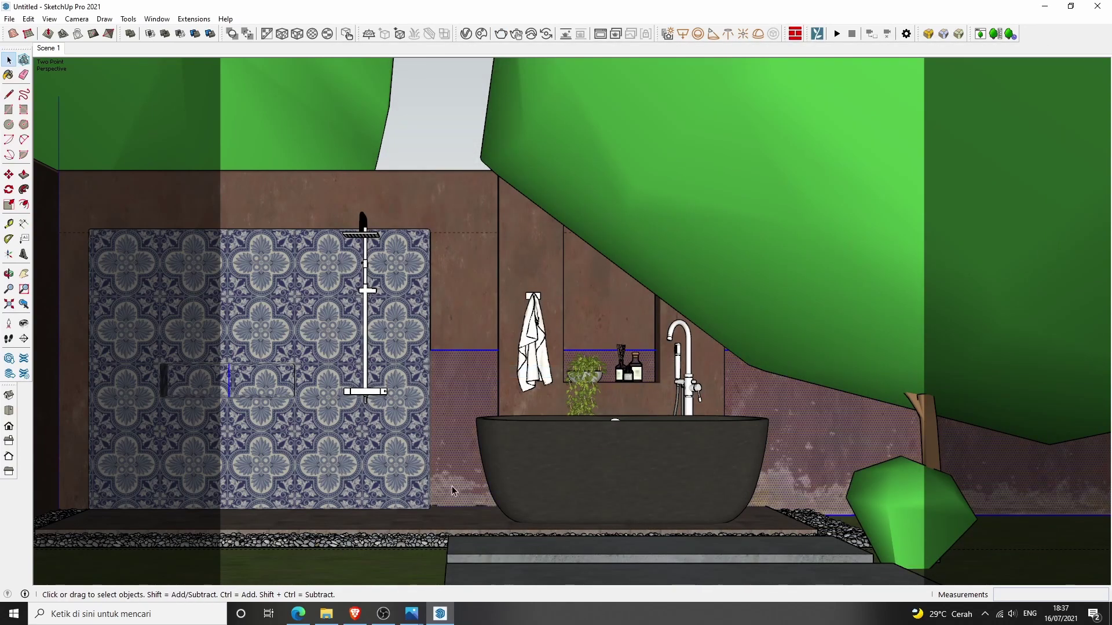
right_click(451, 493)
left_click(486, 385)
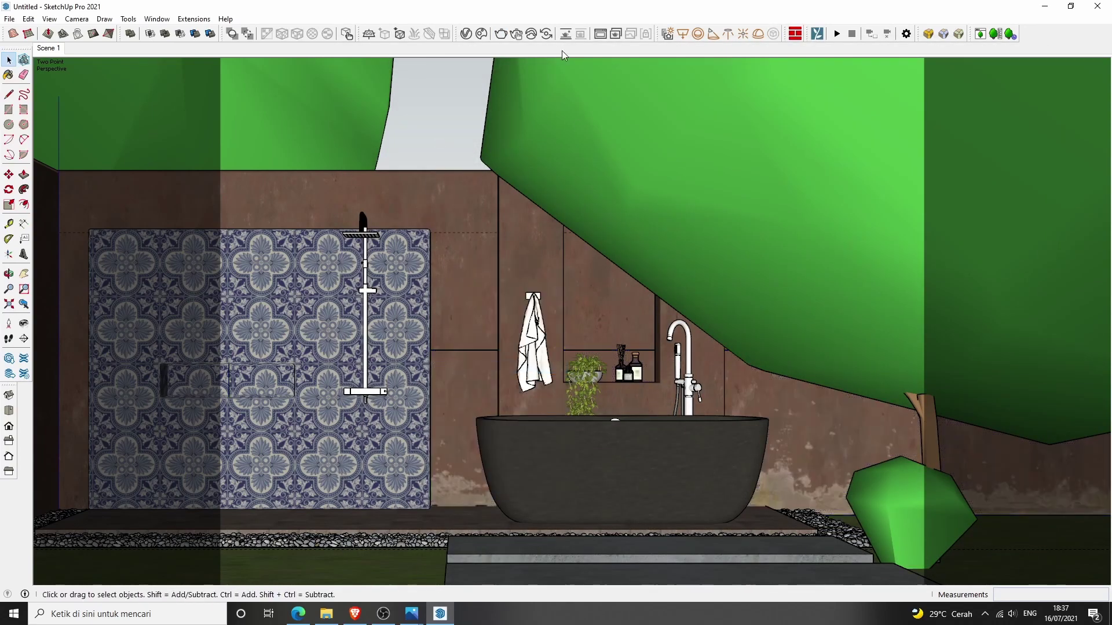
left_click(502, 35)
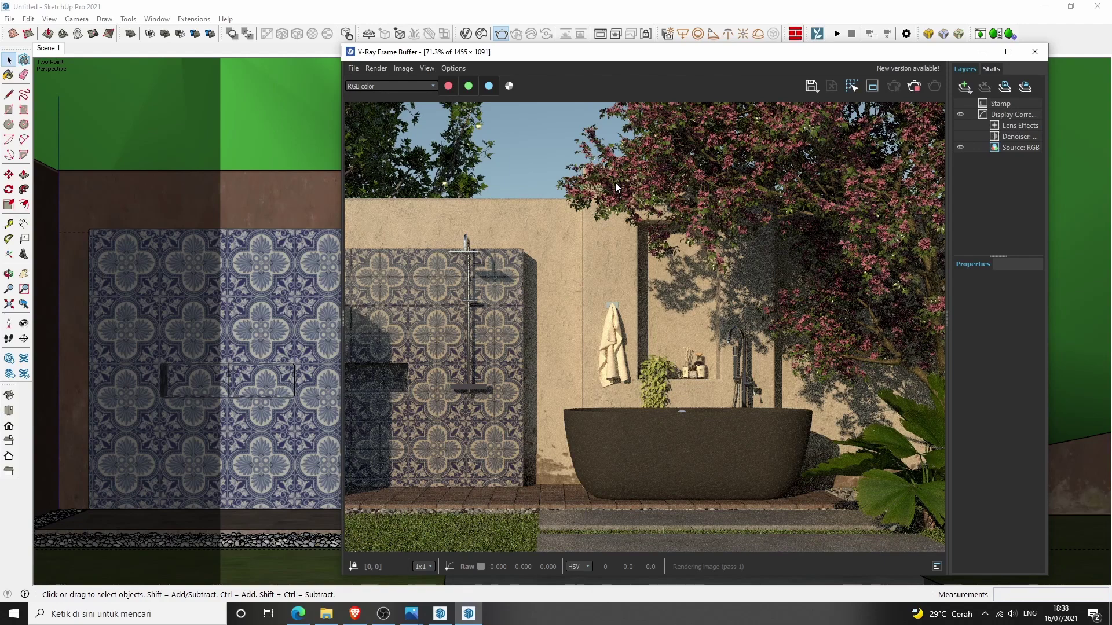
left_click(913, 85)
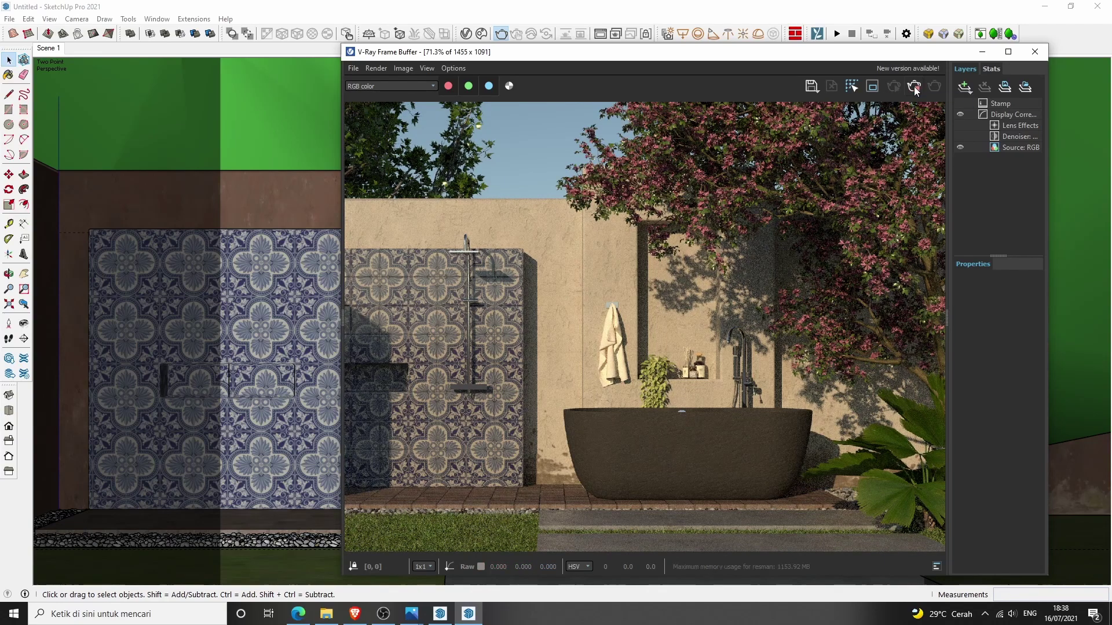
left_click(1027, 54)
Step: Shift the back wall along its length and re-render the bathroom in V-Ray
left_click(793, 496)
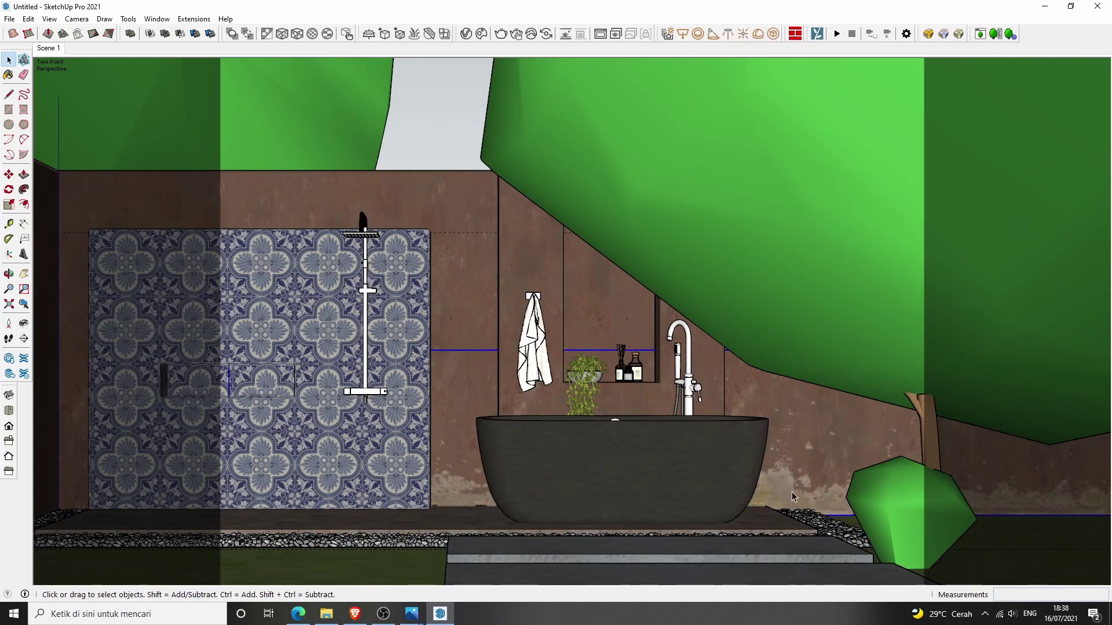
key("m")
left_click(474, 204)
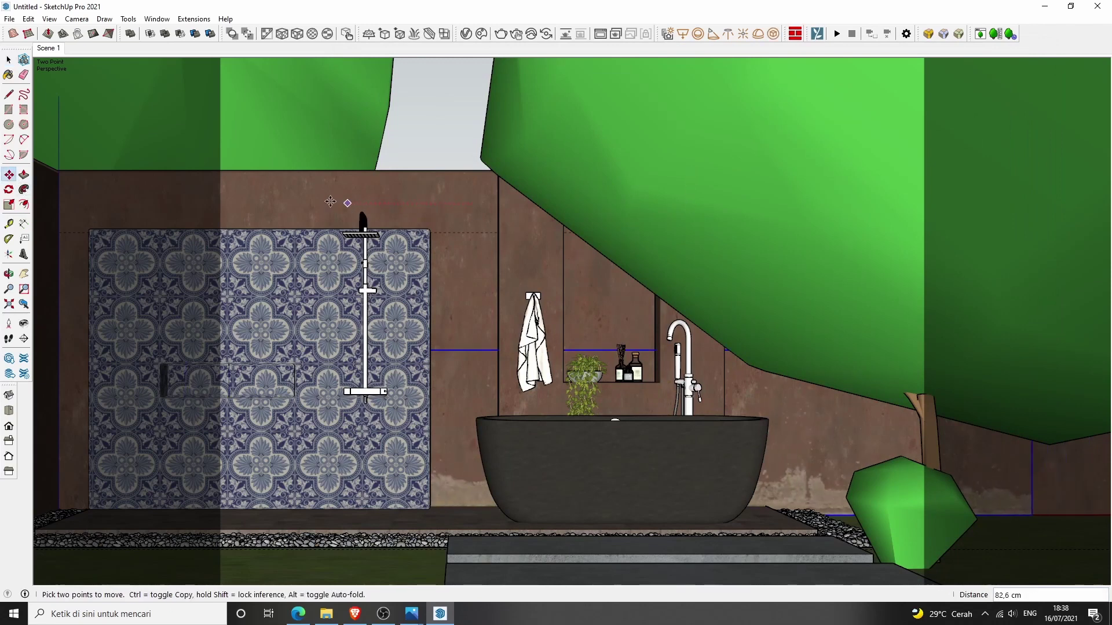
left_click(298, 202)
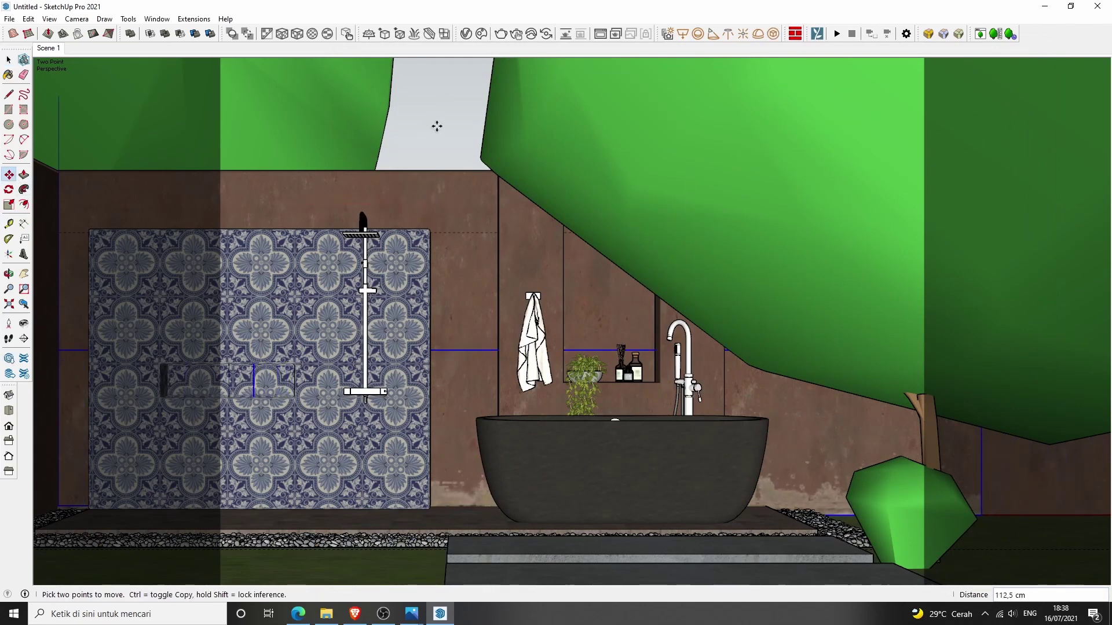
key("space")
left_click(668, 223)
left_click(500, 33)
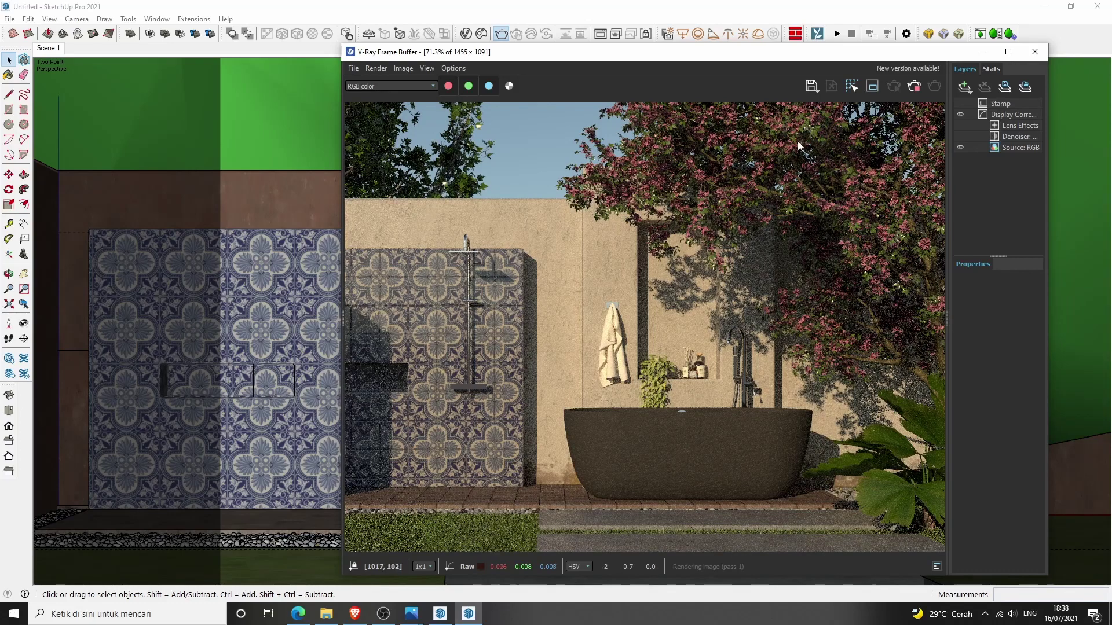
left_click(913, 86)
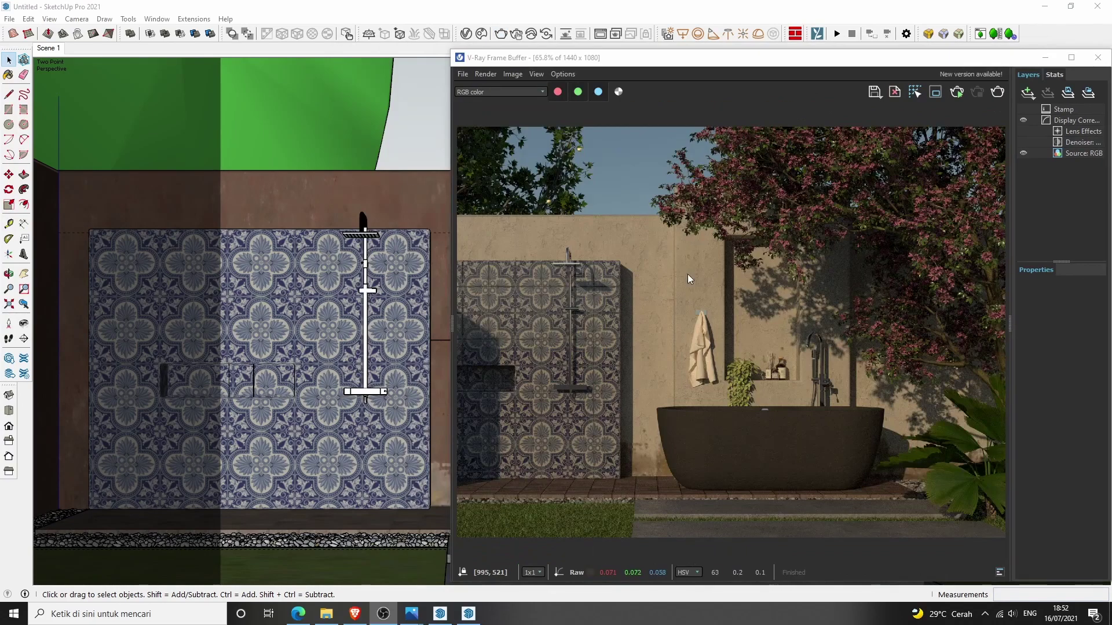
Step: Set the environment background to the small_rural_road_8k HDRI bitmap
left_click(145, 86)
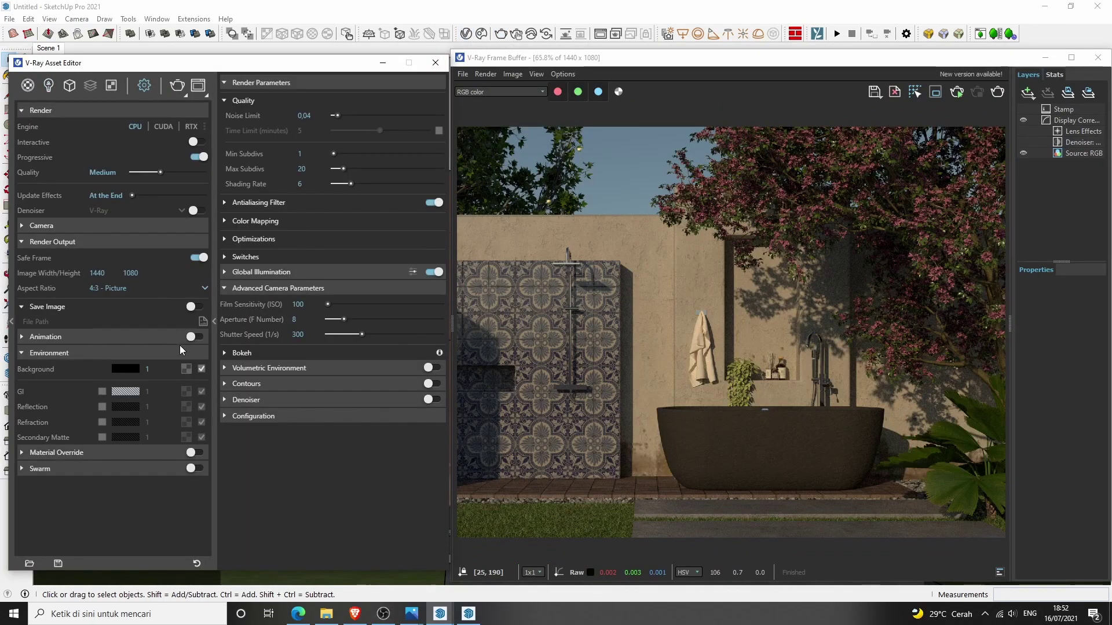
left_click(188, 370)
left_click(211, 98)
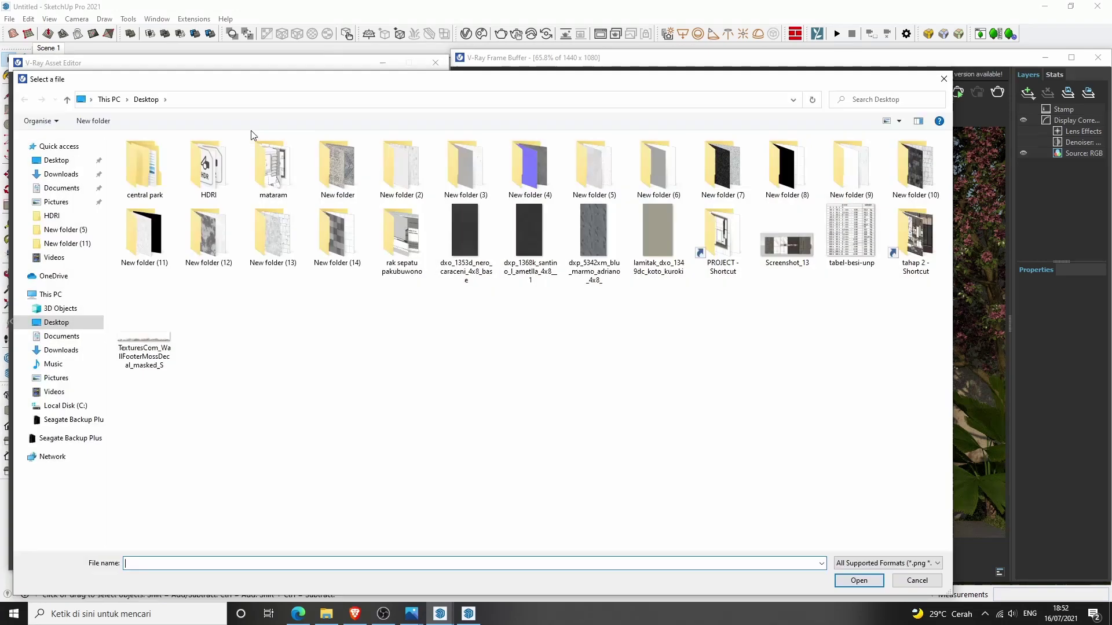
double_click(209, 168)
left_click(173, 271)
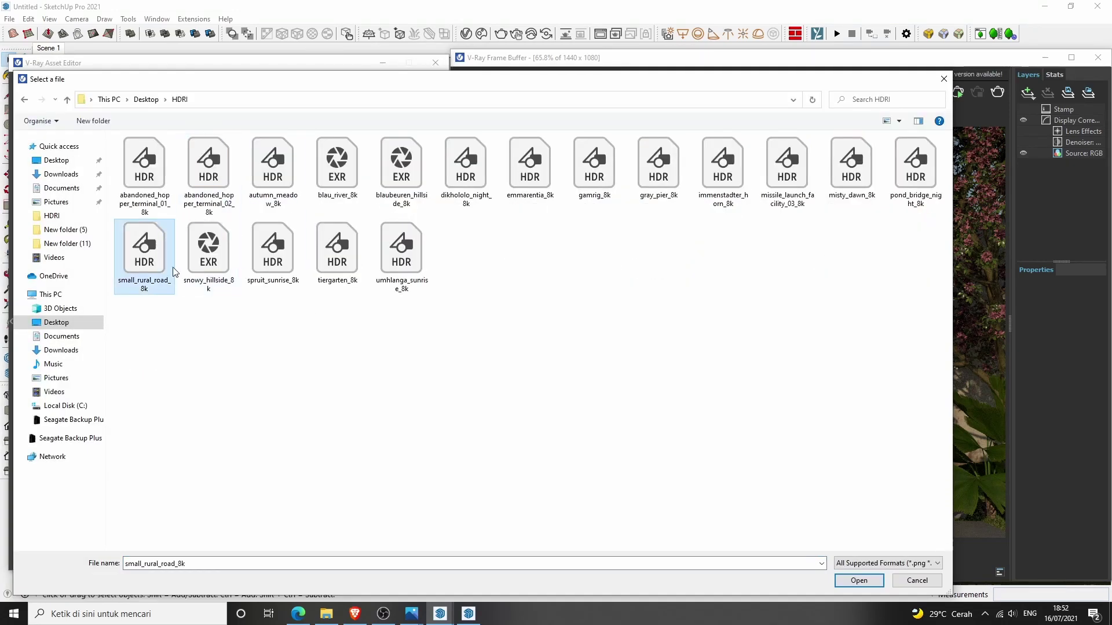
left_click(856, 579)
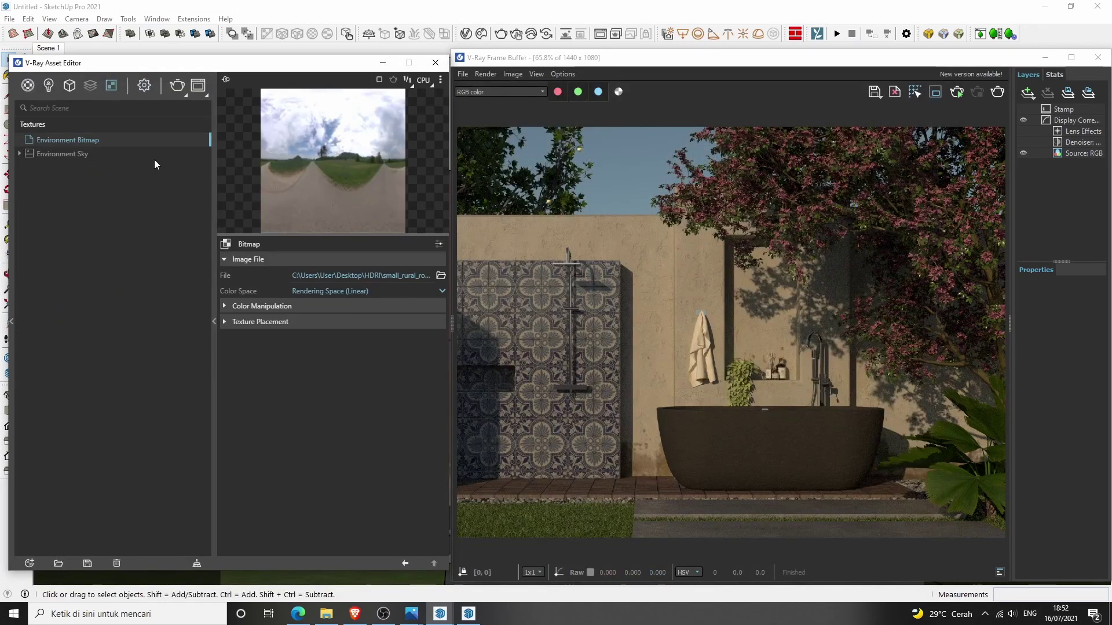
Step: Set the SunLight horizontal angle to 250° and vertical angle to 51°
left_click(146, 86)
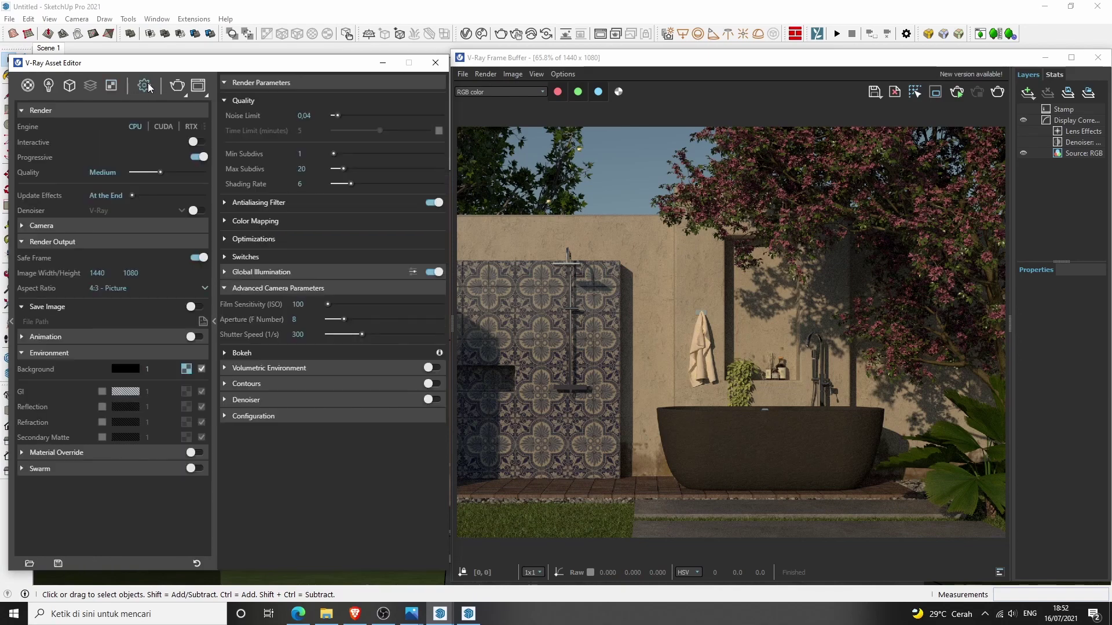
left_click(51, 86)
left_click(51, 144)
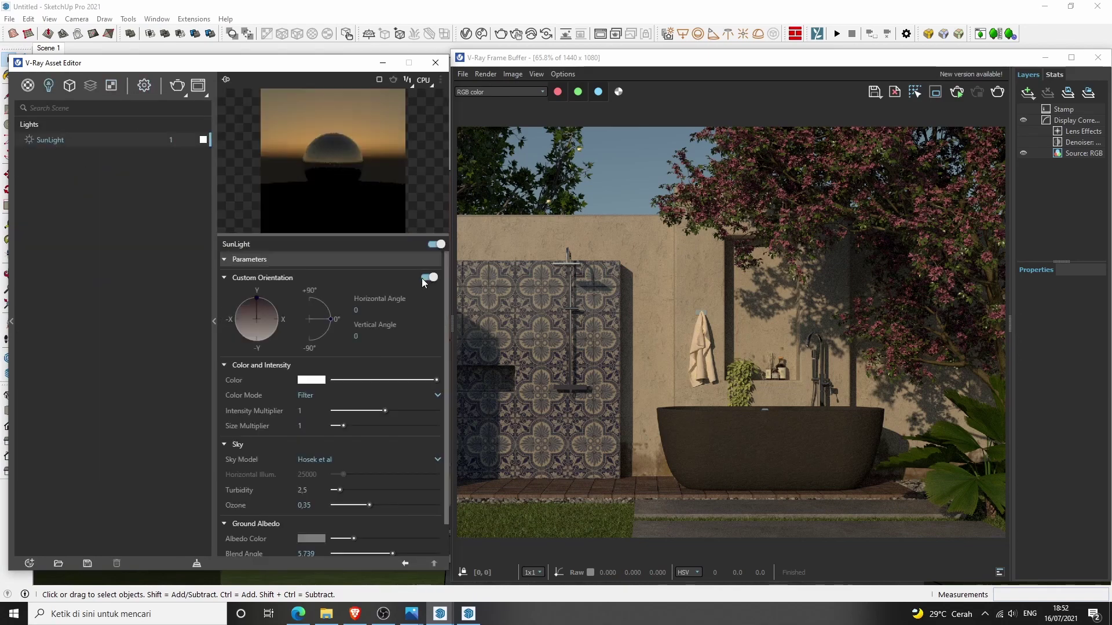
left_click(364, 313)
type("0")
left_click(354, 336)
type("50")
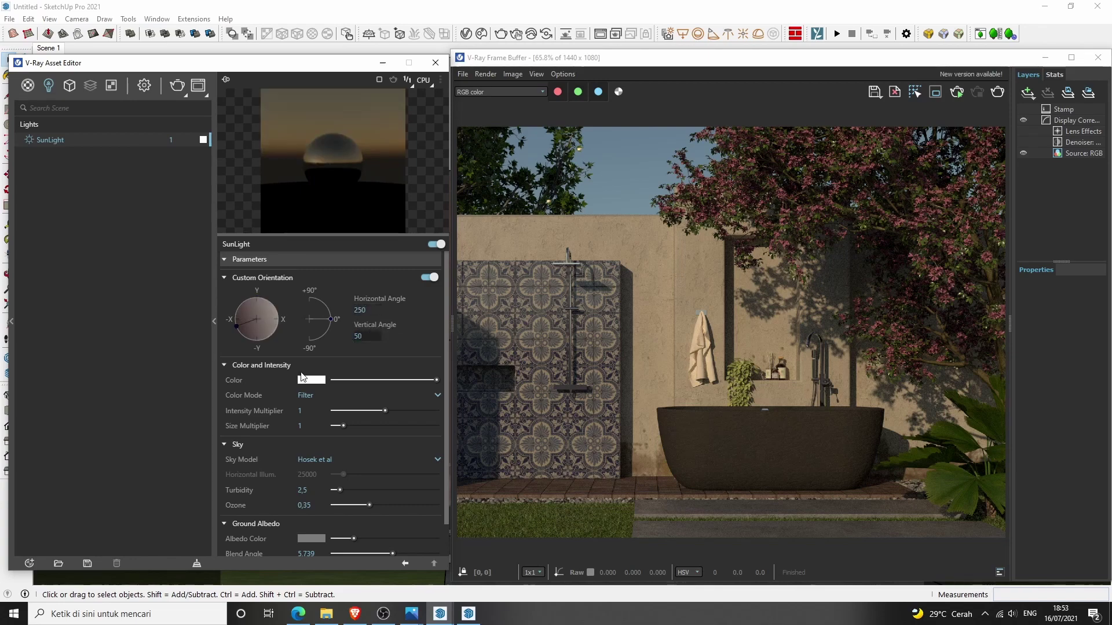
key("Return")
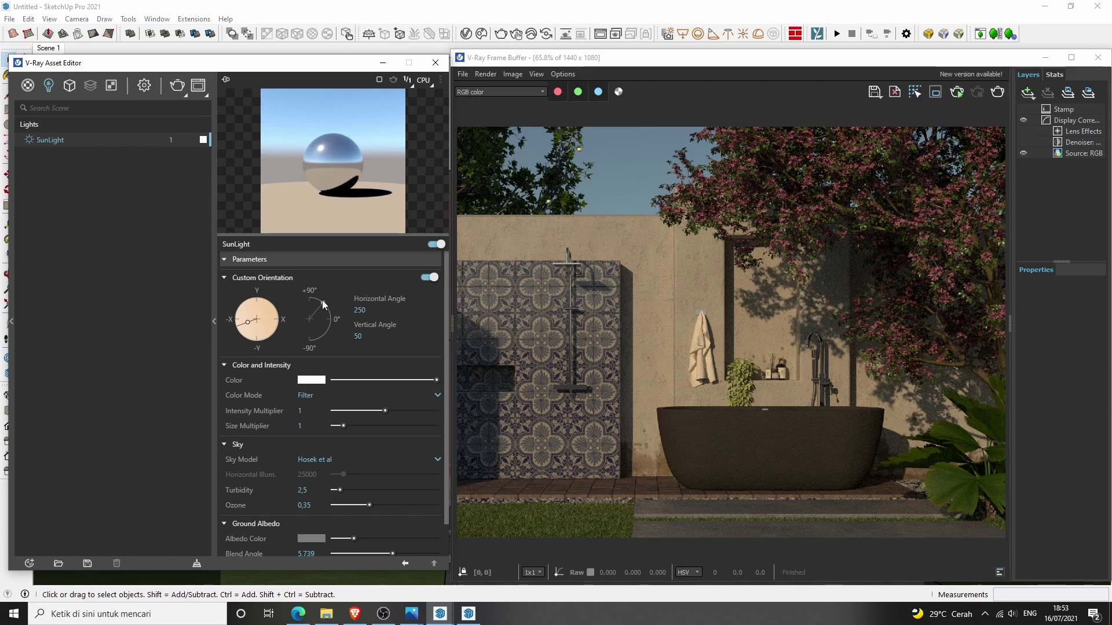
left_click(322, 300)
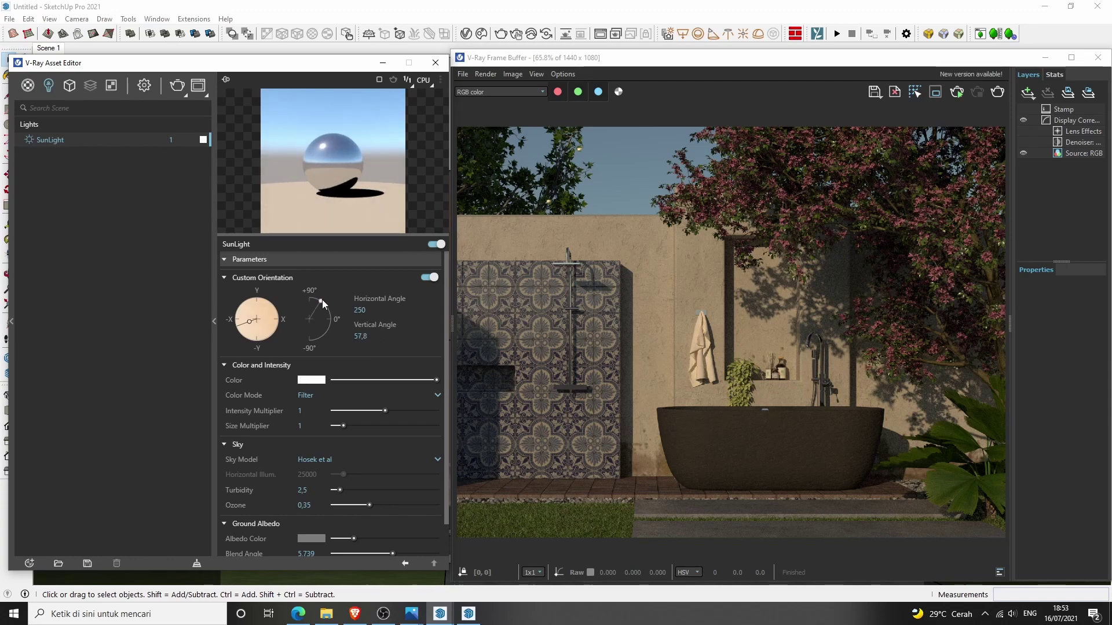
left_click(357, 335)
type("57")
key("Return")
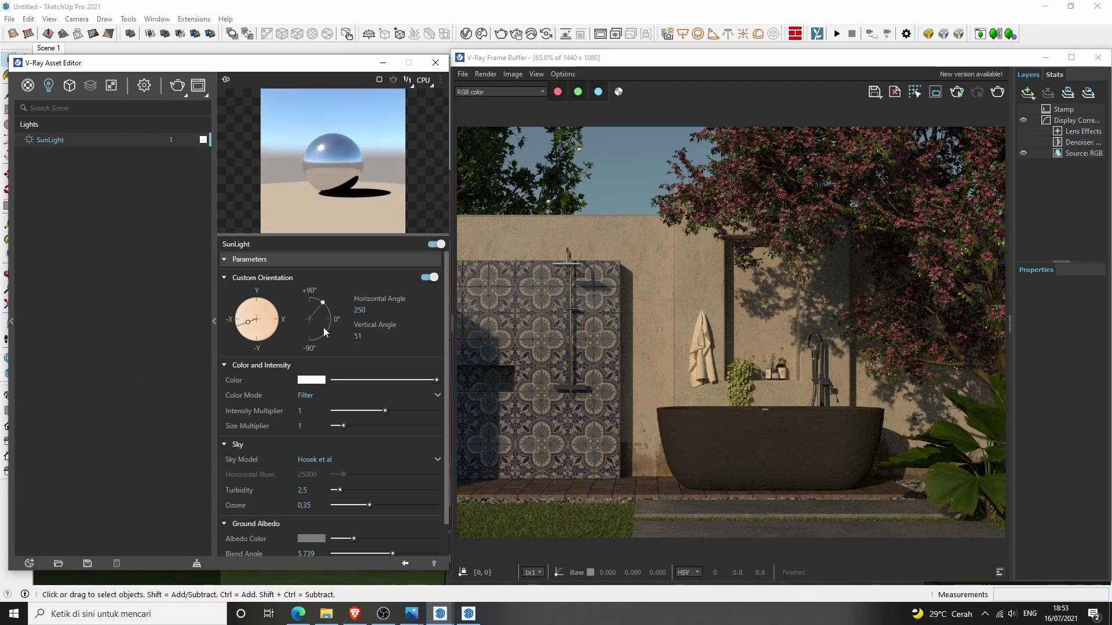
key("Return")
Step: Give the sun intensity 0.2, the Improved sky model and turbidity 3, then render
type("0,2")
key("Return")
left_click(318, 459)
left_click(324, 534)
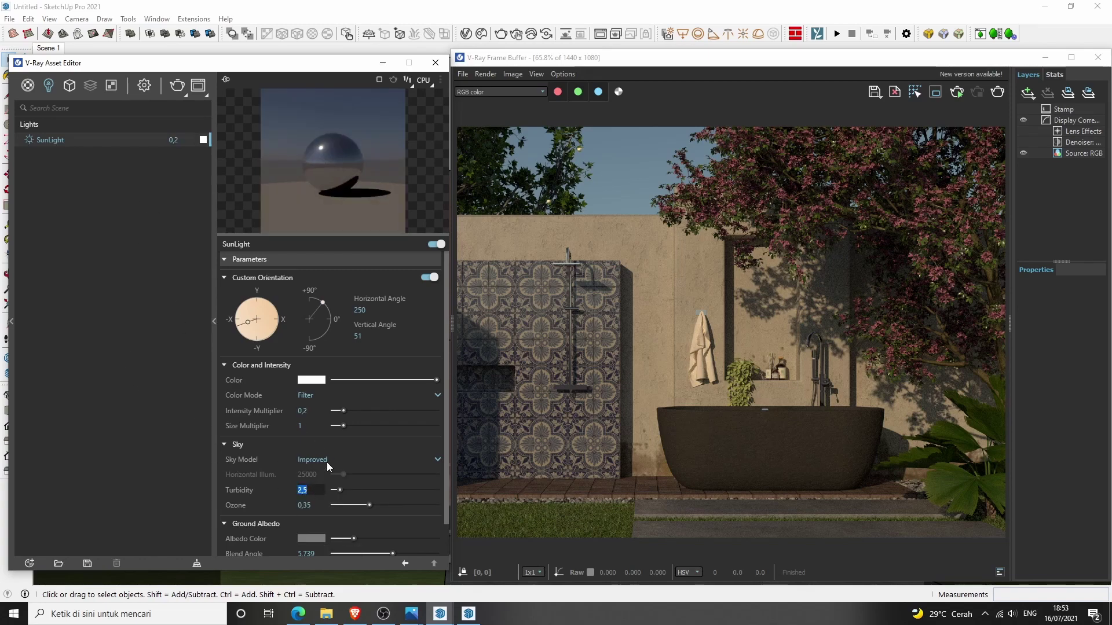
type("3")
left_click(177, 85)
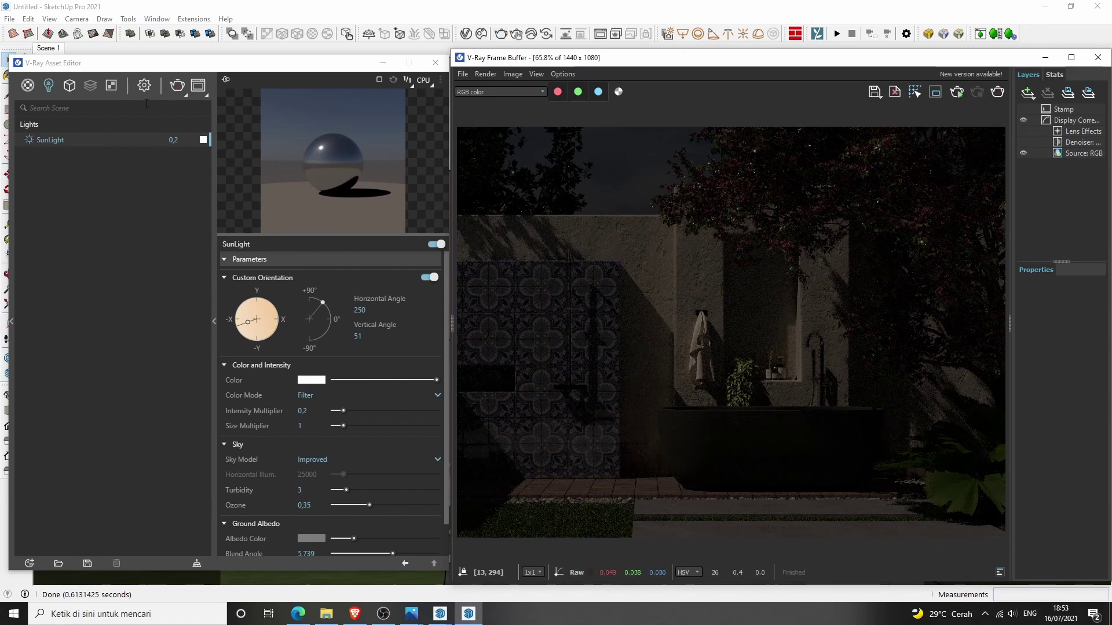
Step: Set the background intensity multiplier to 10 and render
left_click(144, 85)
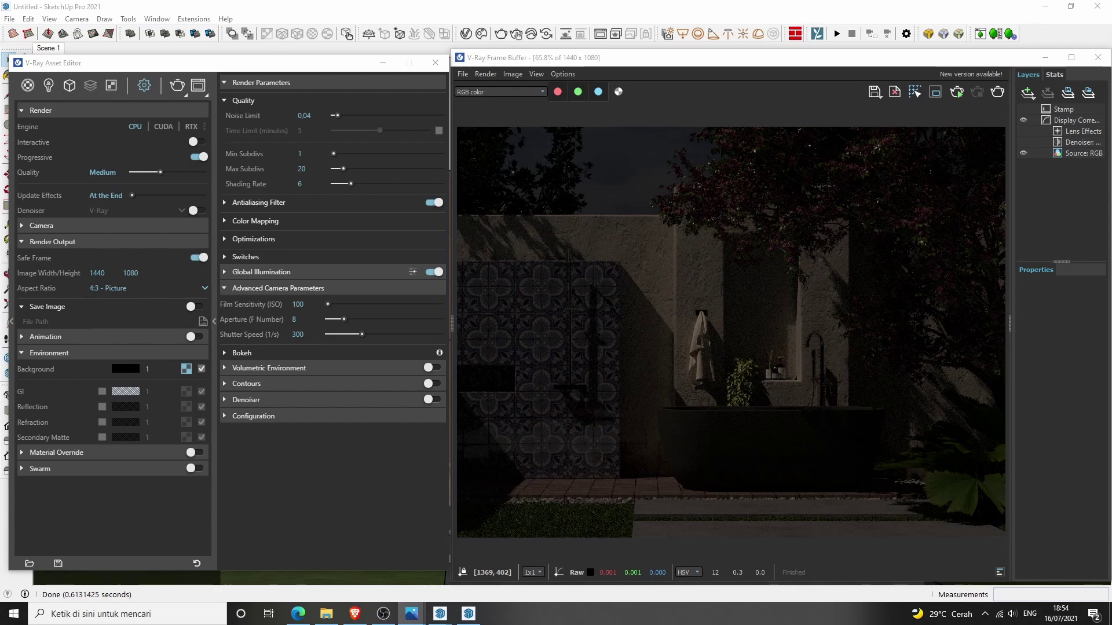
left_click(145, 370)
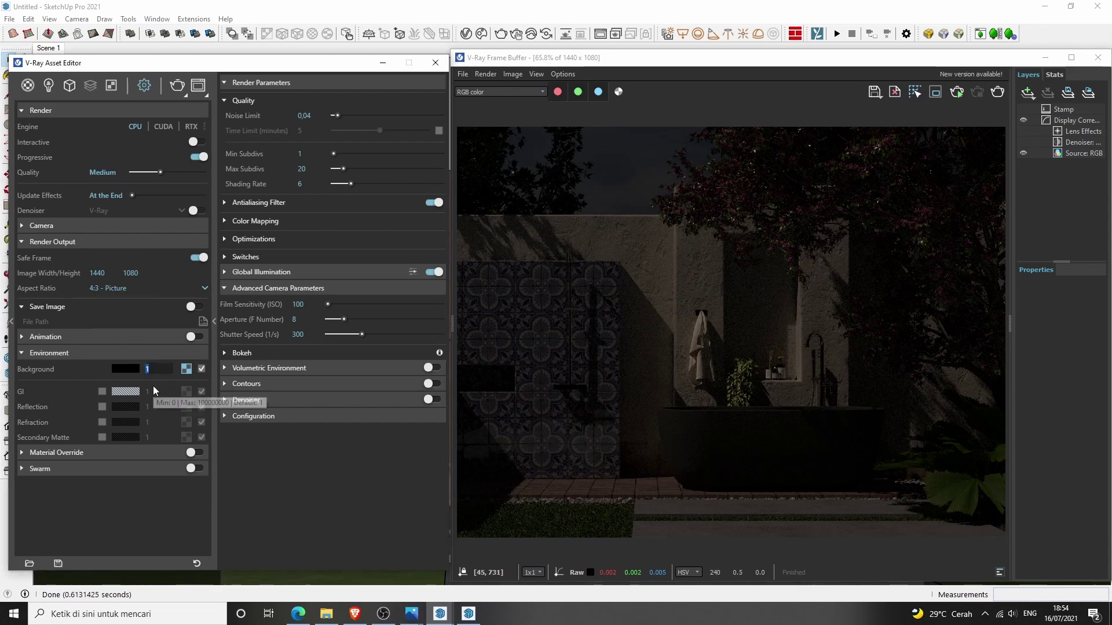
type("10")
key("Return")
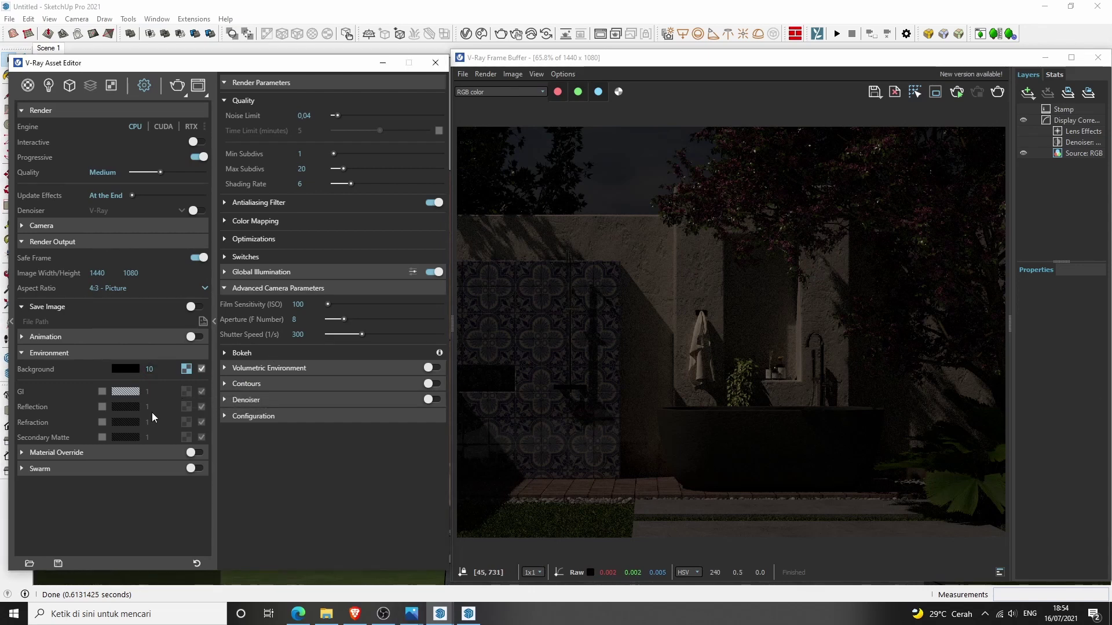
left_click(177, 86)
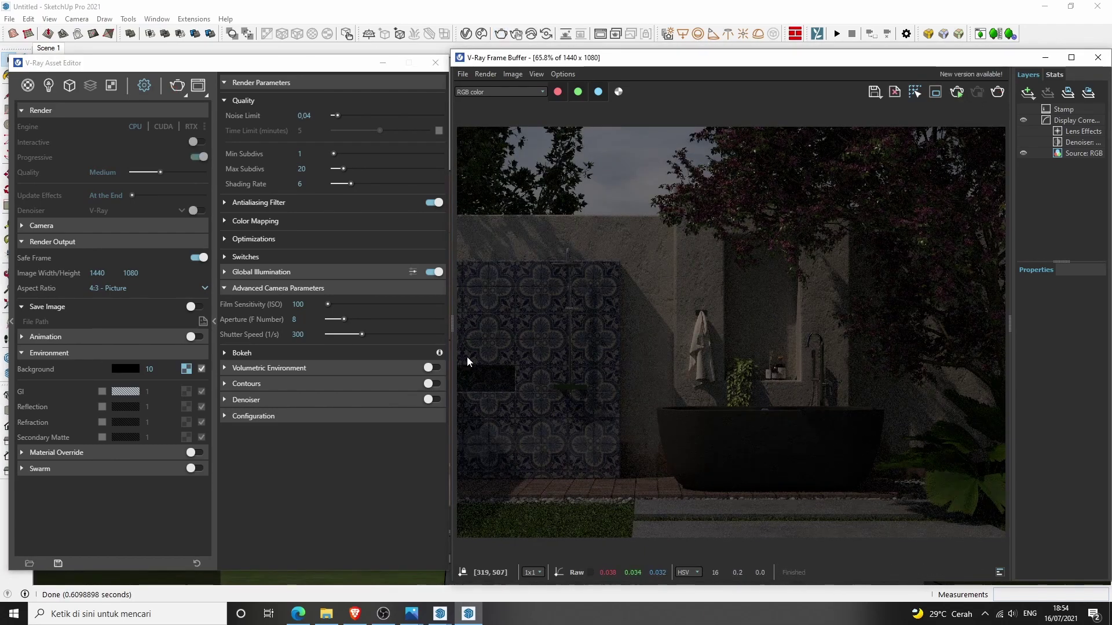
Step: Set film sensitivity to ISO 200, drop background intensity to 4, and re-render
double_click(296, 306)
type("00")
key("Return")
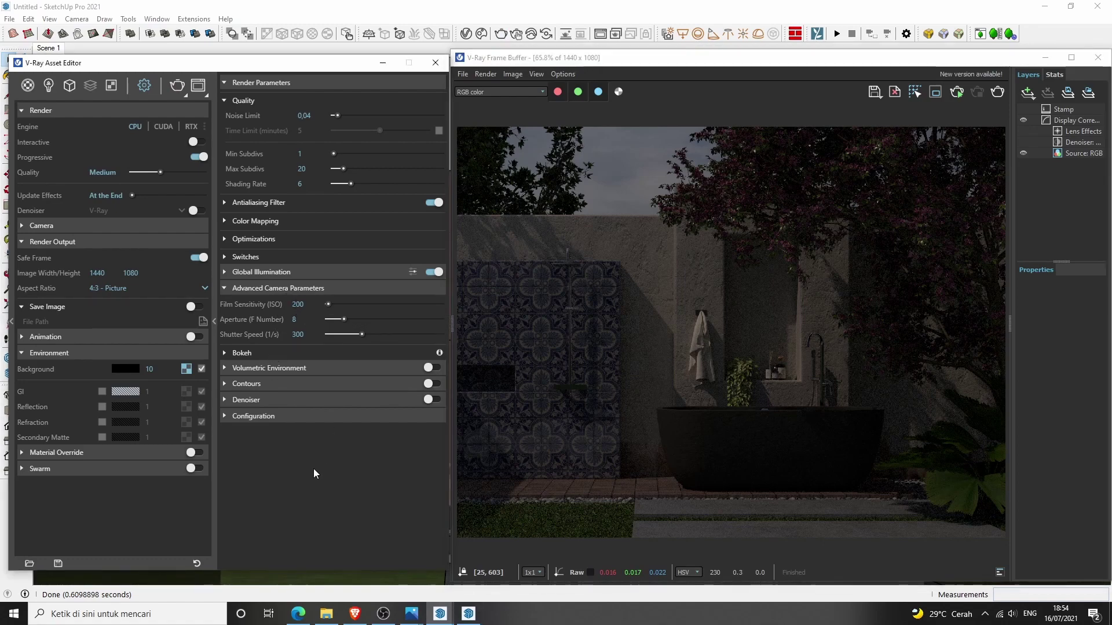
type("4")
double_click(294, 334)
left_click(183, 91)
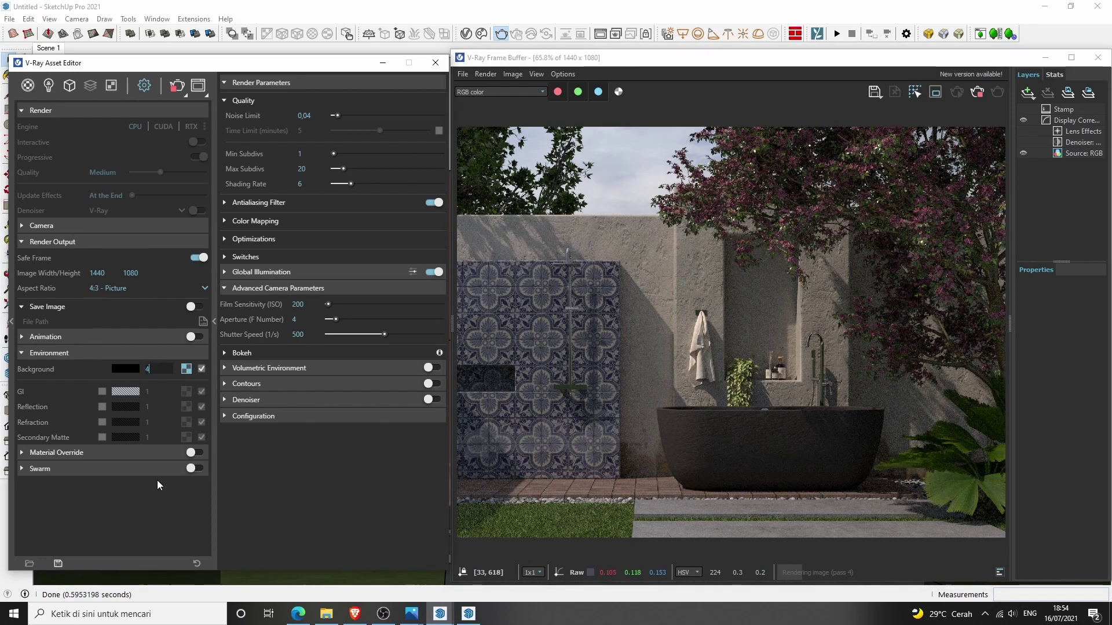
type("4")
key("Return")
left_click(179, 93)
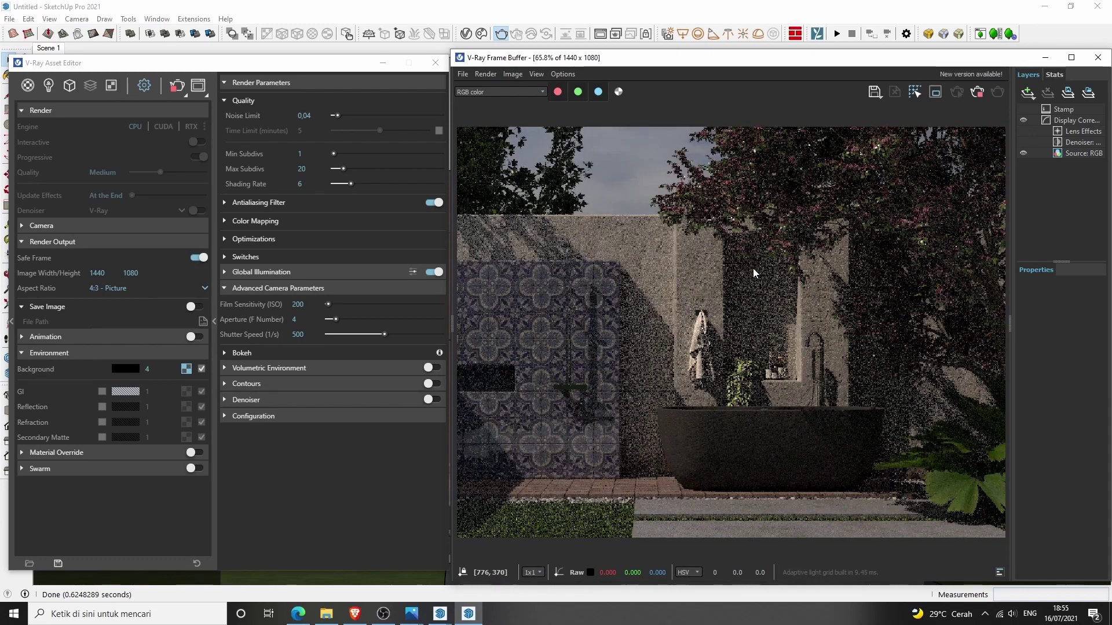
Step: Raise film sensitivity to ISO 220 and render the scene again
left_click(298, 305)
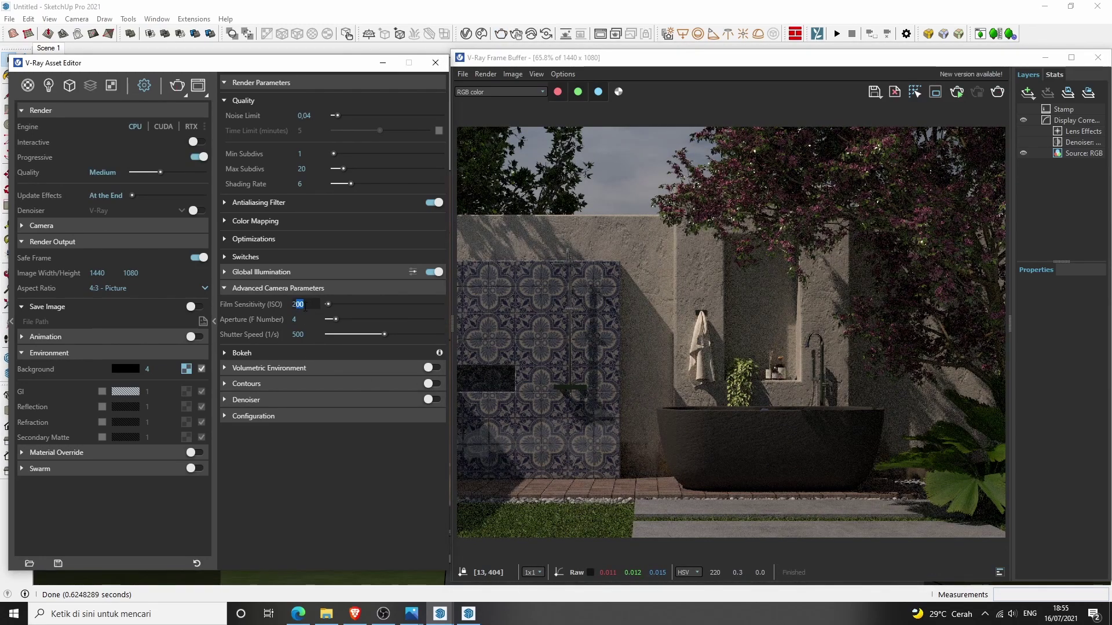
type("220")
key("Return")
left_click(177, 86)
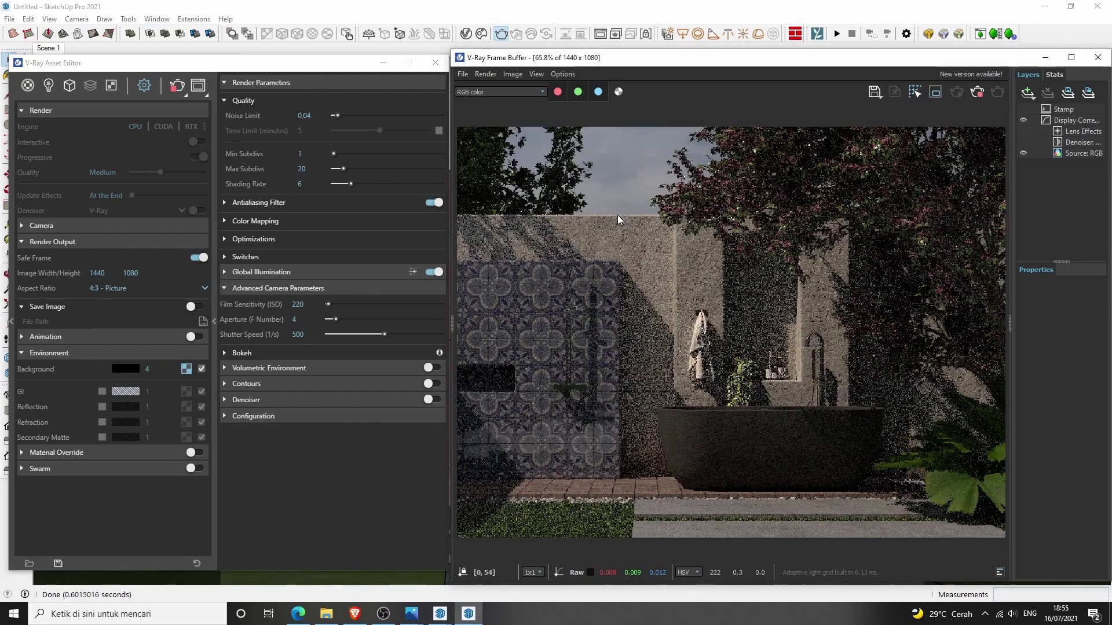
left_click(1075, 119)
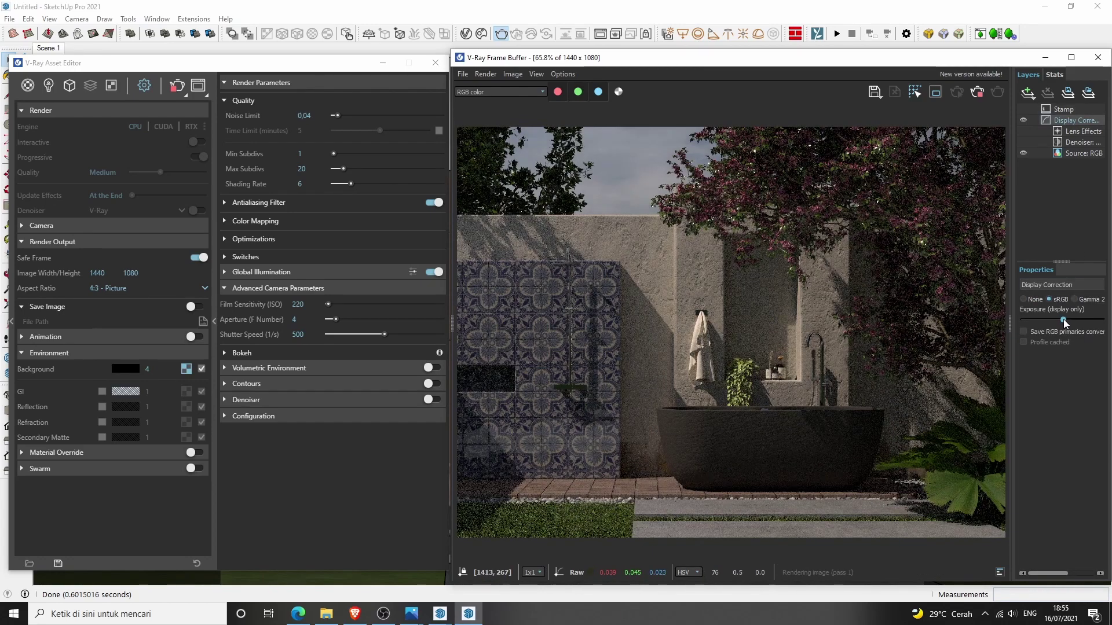
Step: Brighten the frame buffer exposure, then turn the sun's horizontal angle to 253° and re-render
left_click_drag(1064, 318, 1071, 322)
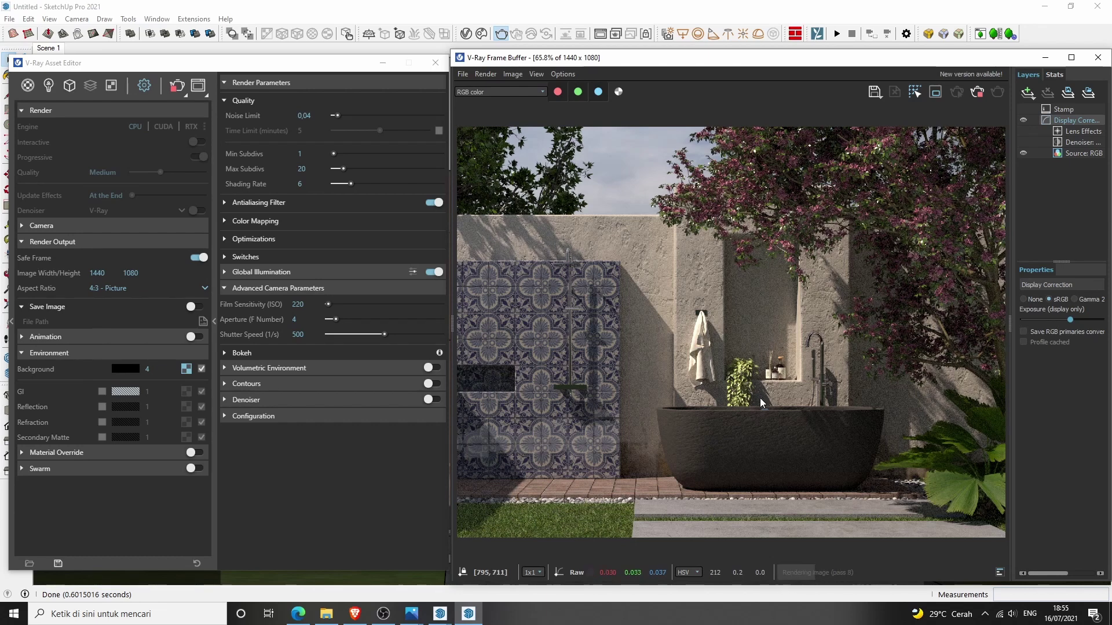
left_click(977, 94)
left_click(49, 85)
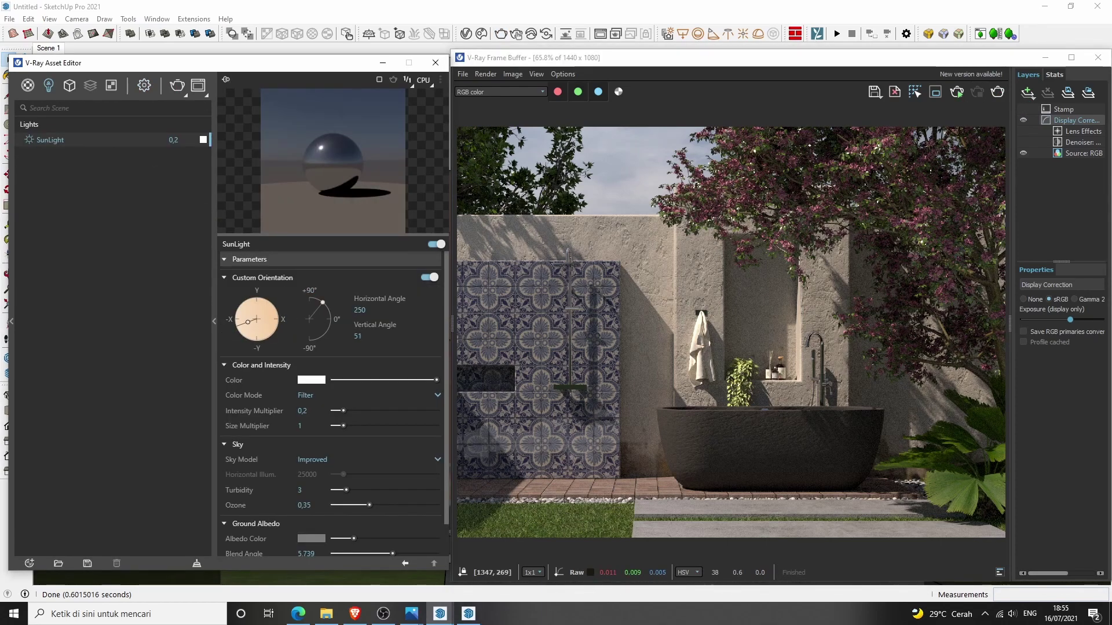
left_click(361, 310)
left_click_drag(362, 310, 381, 315)
left_click(182, 86)
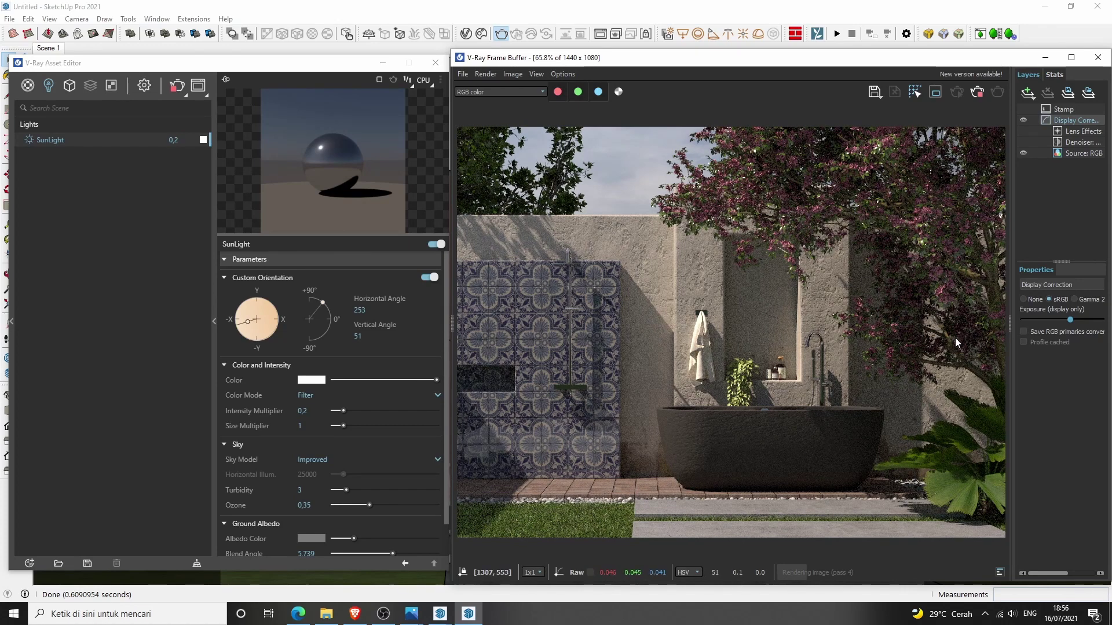
left_click(977, 91)
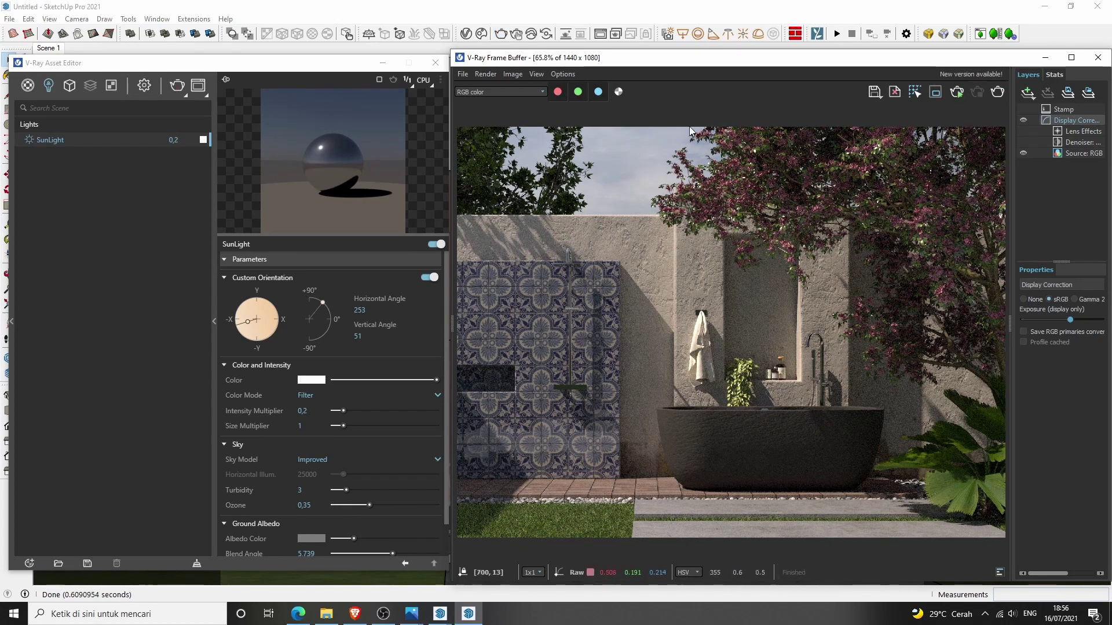
Step: Set quality to High+, disable progressive rendering, switch to CUDA and enable the denoiser
left_click(145, 85)
left_click(203, 173)
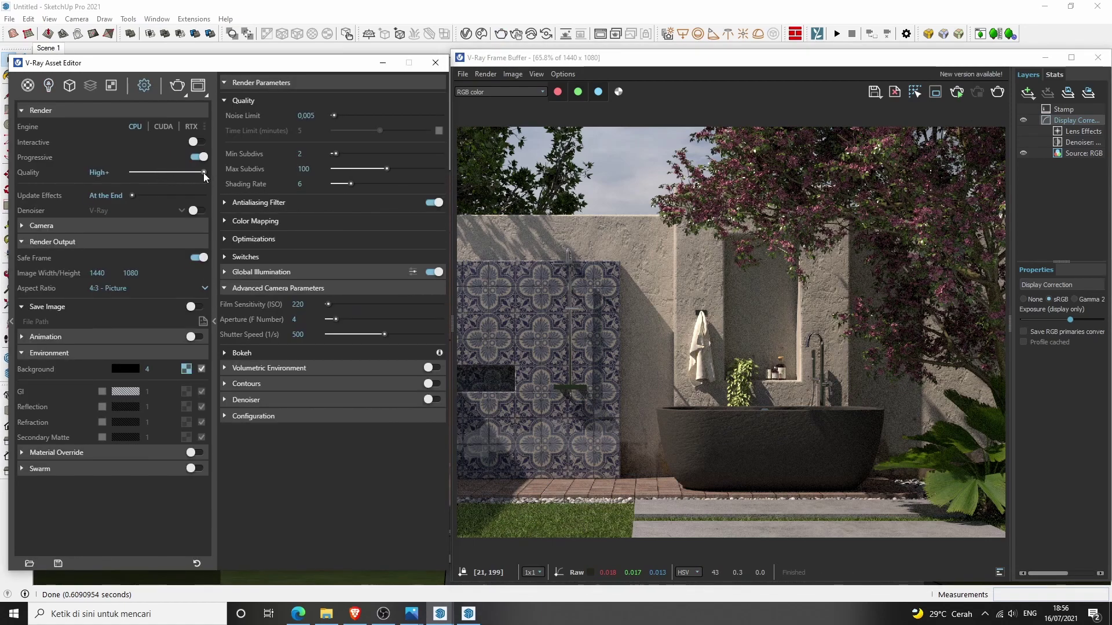
left_click(200, 157)
left_click(164, 126)
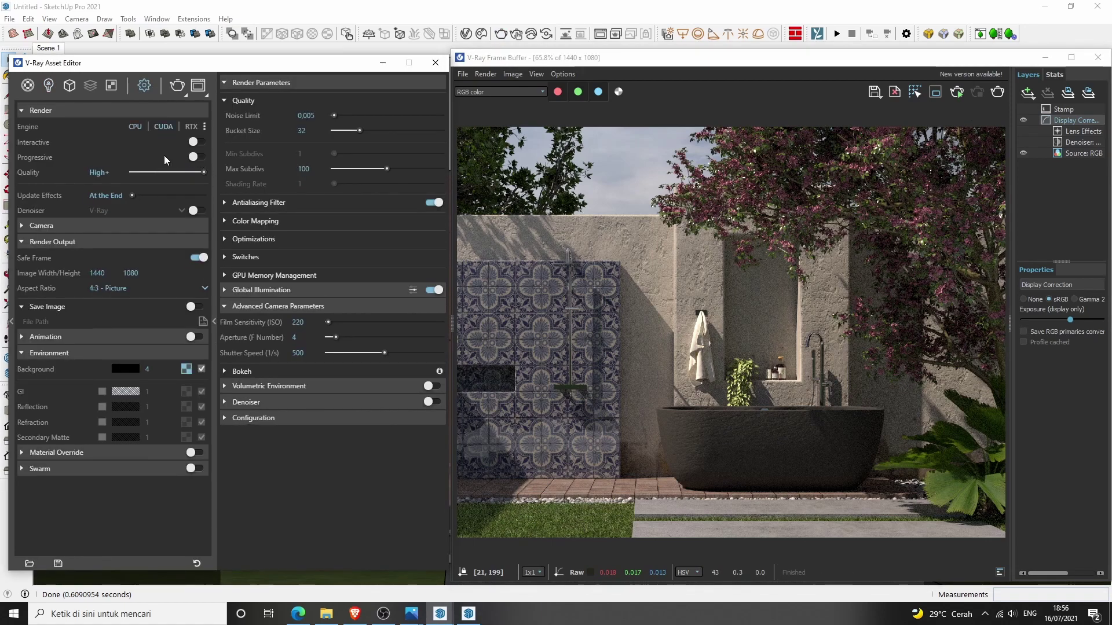
left_click(204, 126)
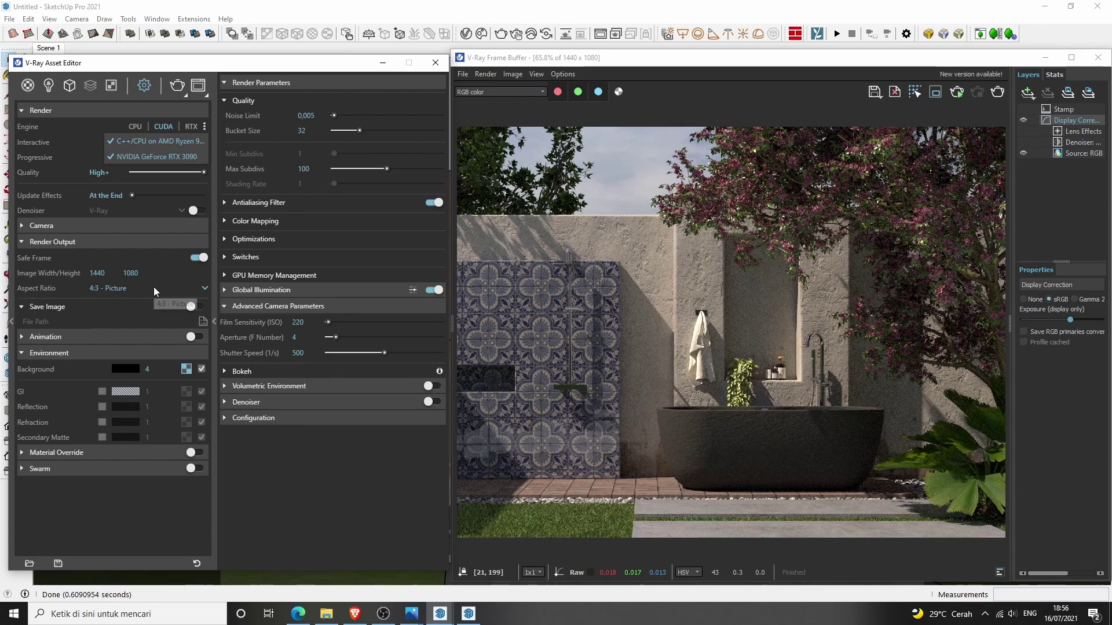
left_click(124, 333)
left_click(195, 211)
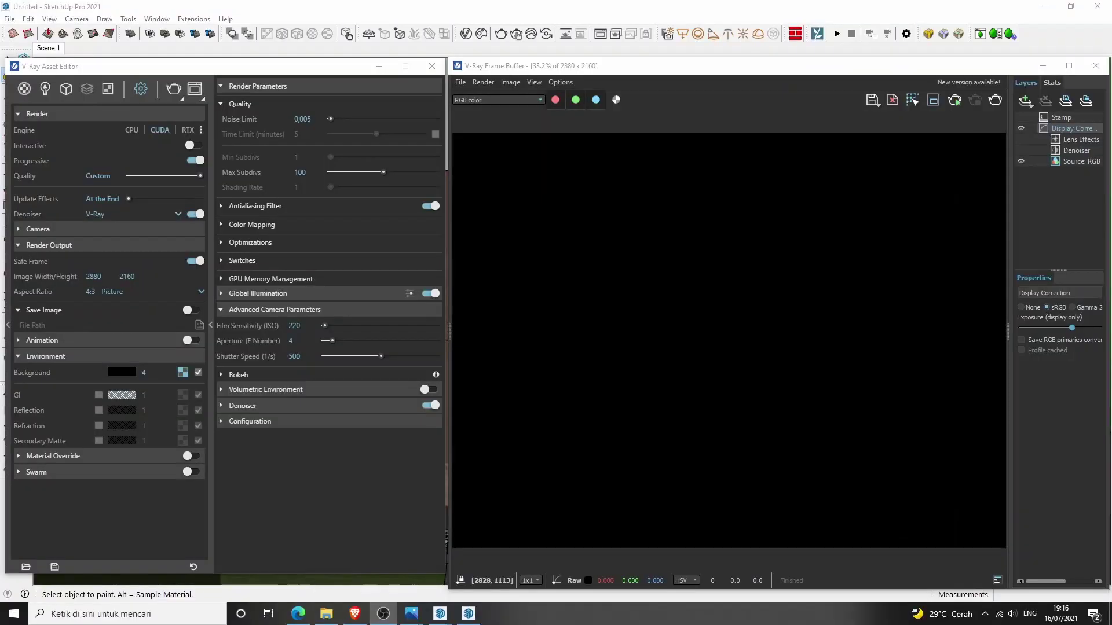
Step: Render the final 2880×2160 image and view it full-size in the frame buffer
left_click(501, 33)
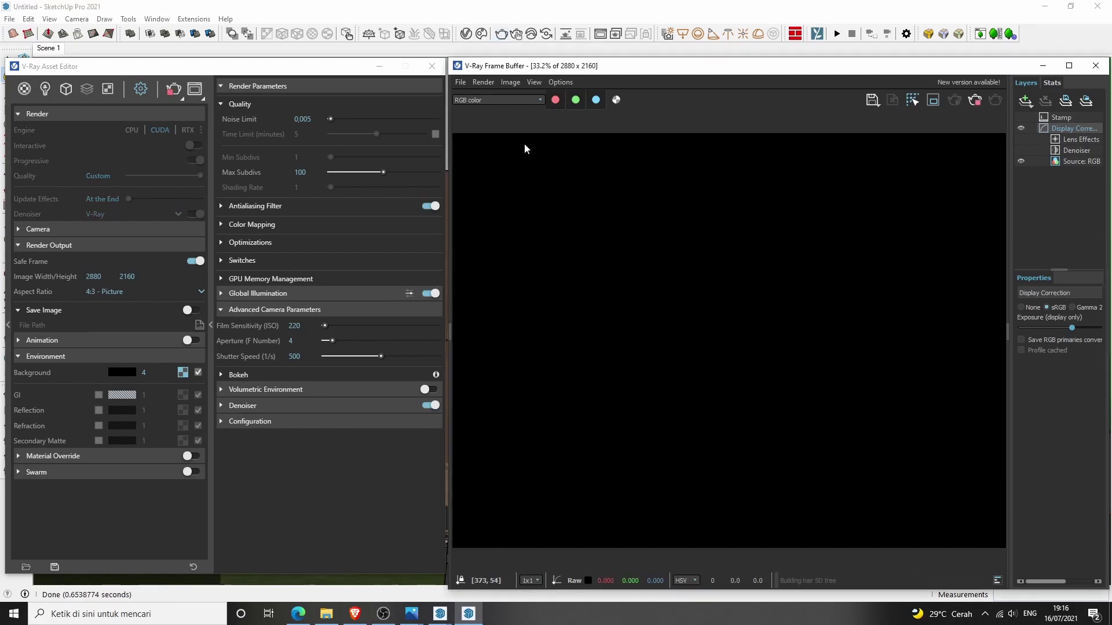
left_click(433, 69)
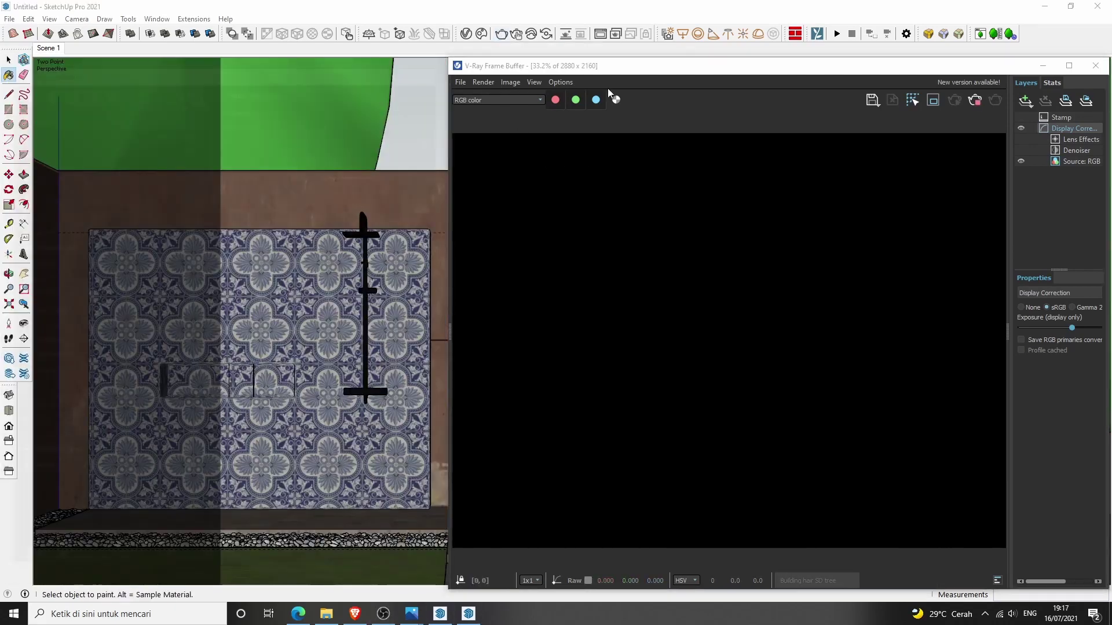
left_click(1069, 65)
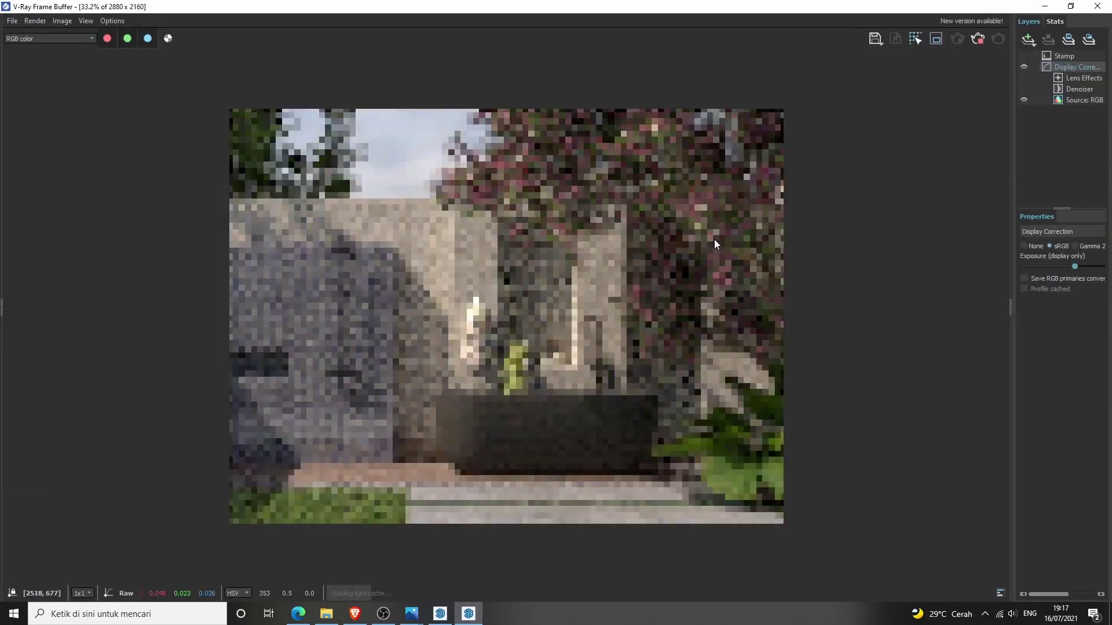
double_click(663, 276)
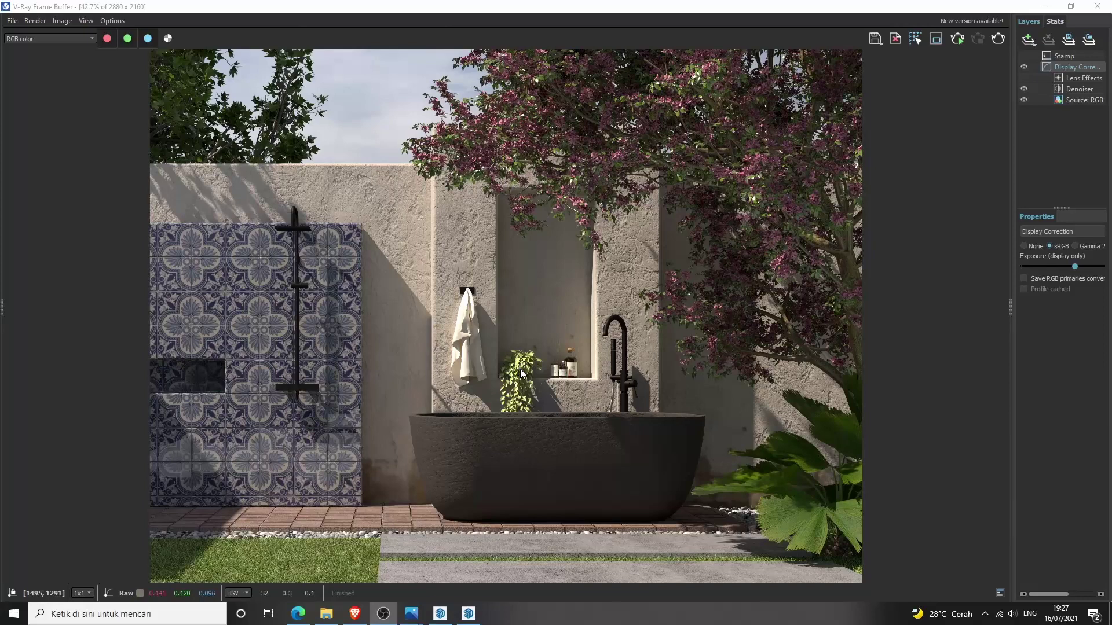
left_click(521, 374)
scroll(521, 374, "up", 2)
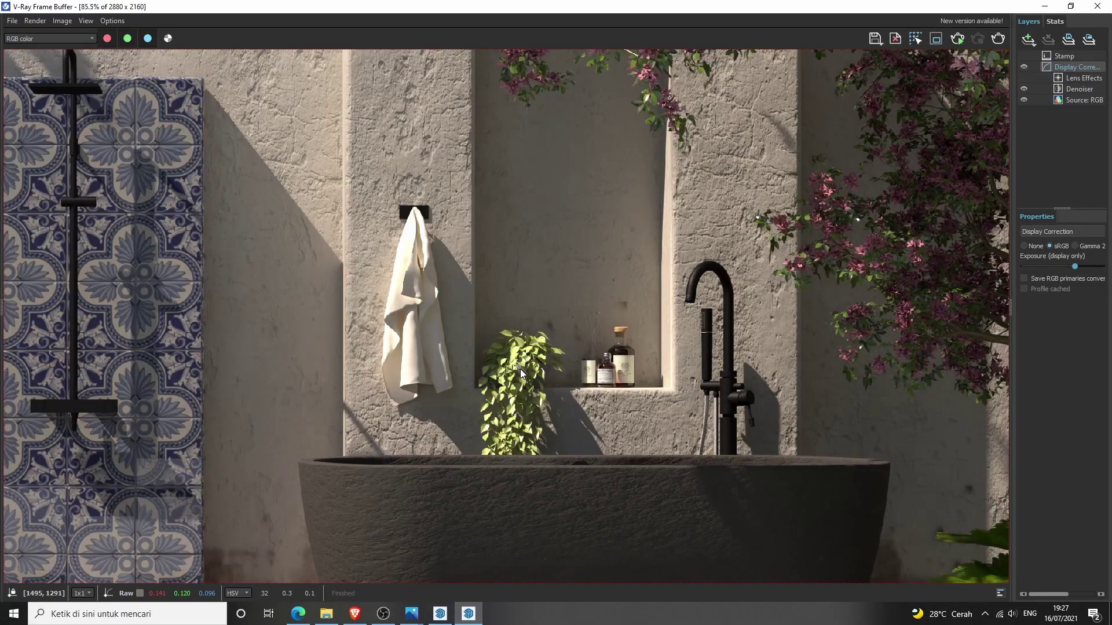
middle_click_drag(648, 306, 485, 237)
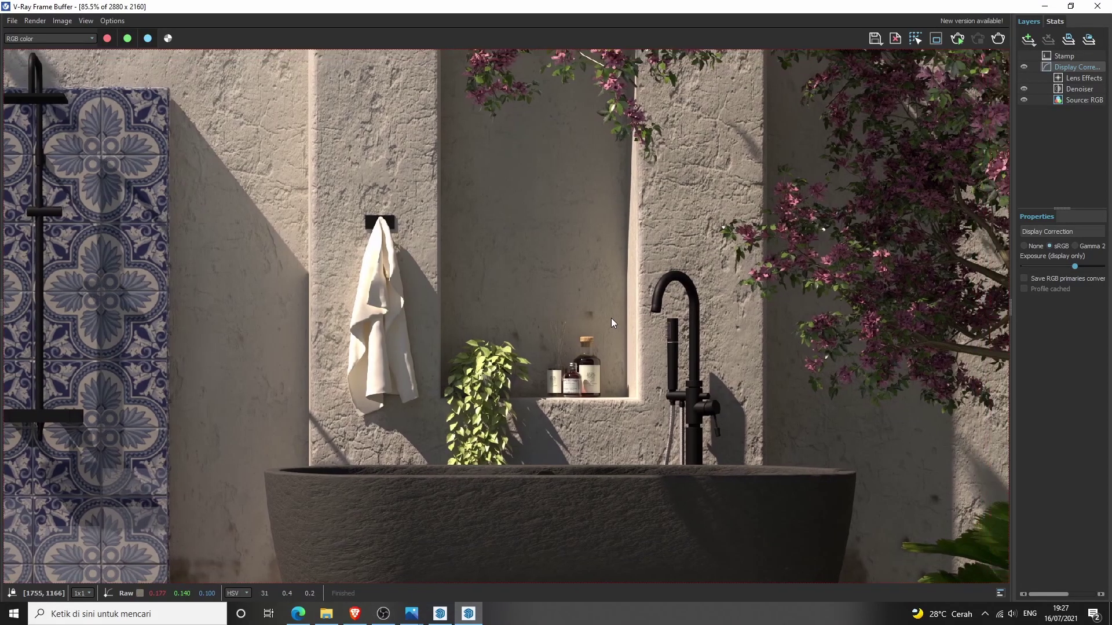
scroll(522, 297, "up", 1)
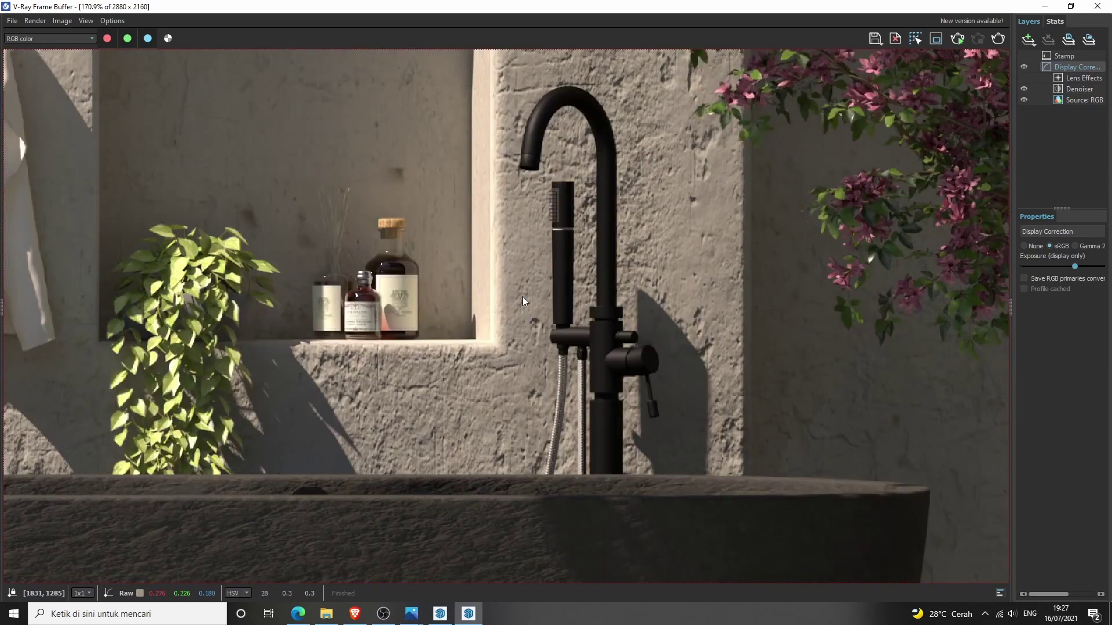
scroll(411, 321, "up", 1)
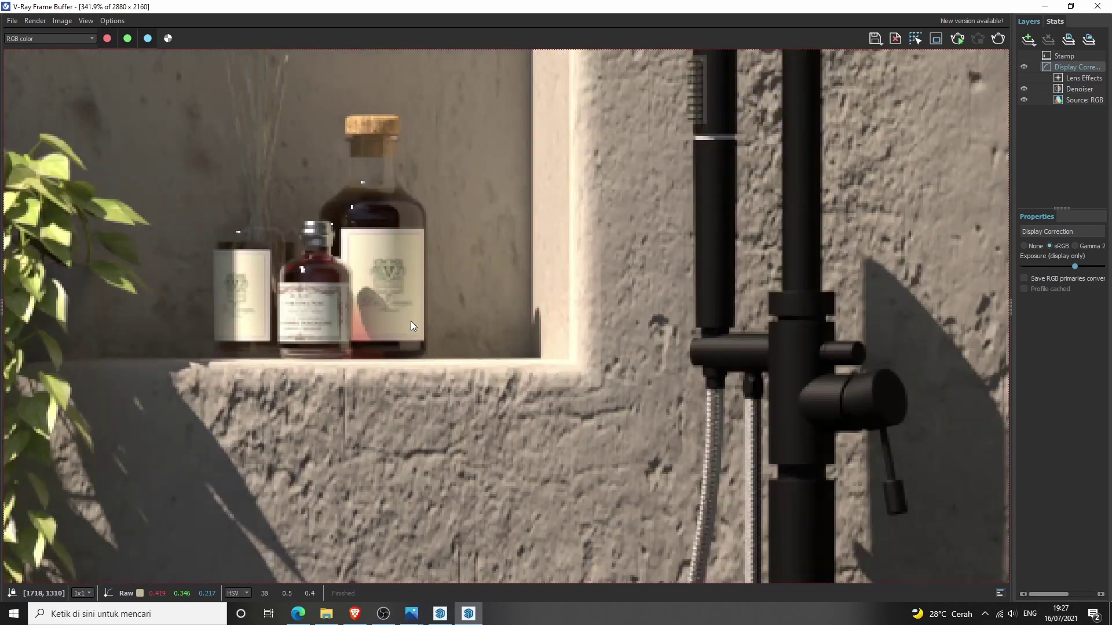
scroll(427, 318, "down", 1)
middle_click_drag(328, 264, 638, 307)
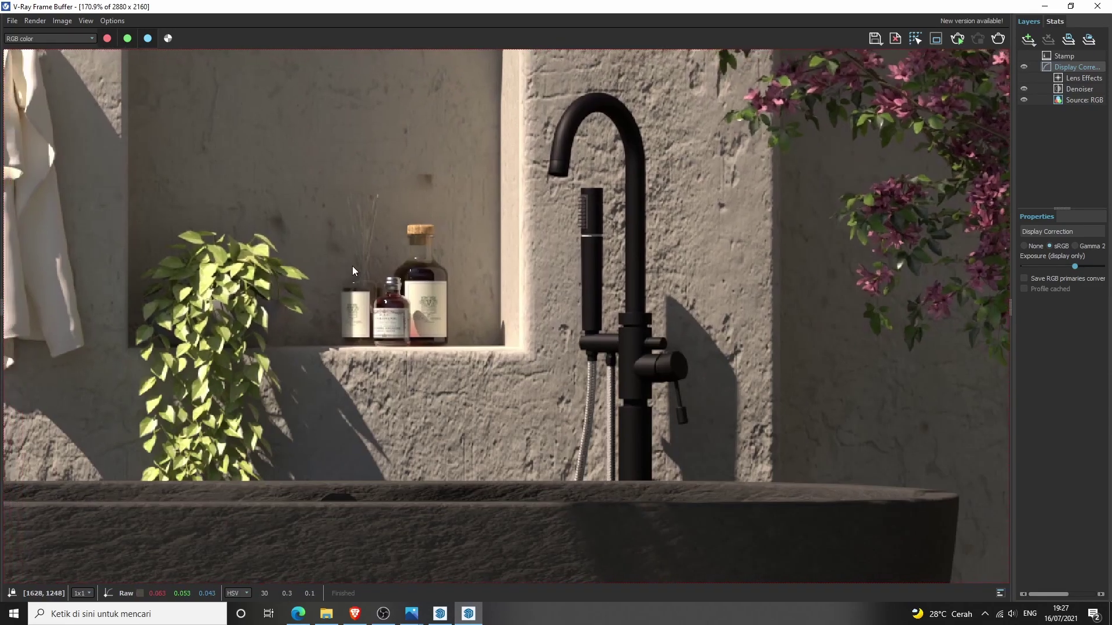
middle_click_drag(214, 220, 672, 282)
mouse_move(148, 379)
middle_mouse_down()
mouse_move(324, 303)
mouse_move(582, 265)
mouse_move(620, 285)
mouse_move(729, 287)
mouse_move(686, 405)
mouse_move(655, 443)
middle_mouse_up()
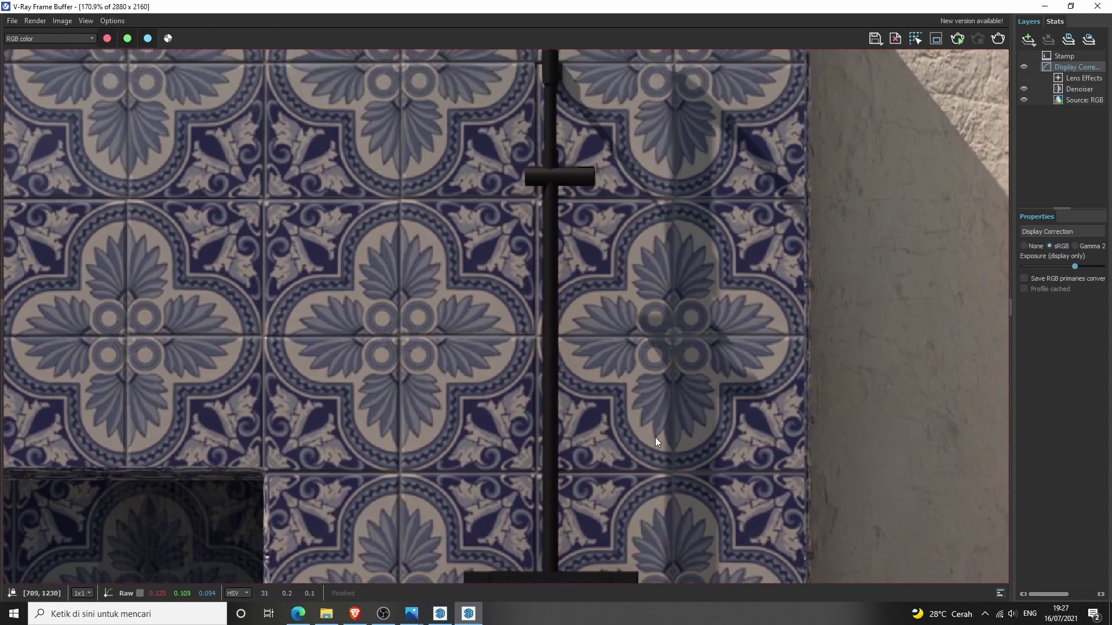
middle_click_drag(647, 146, 611, 404)
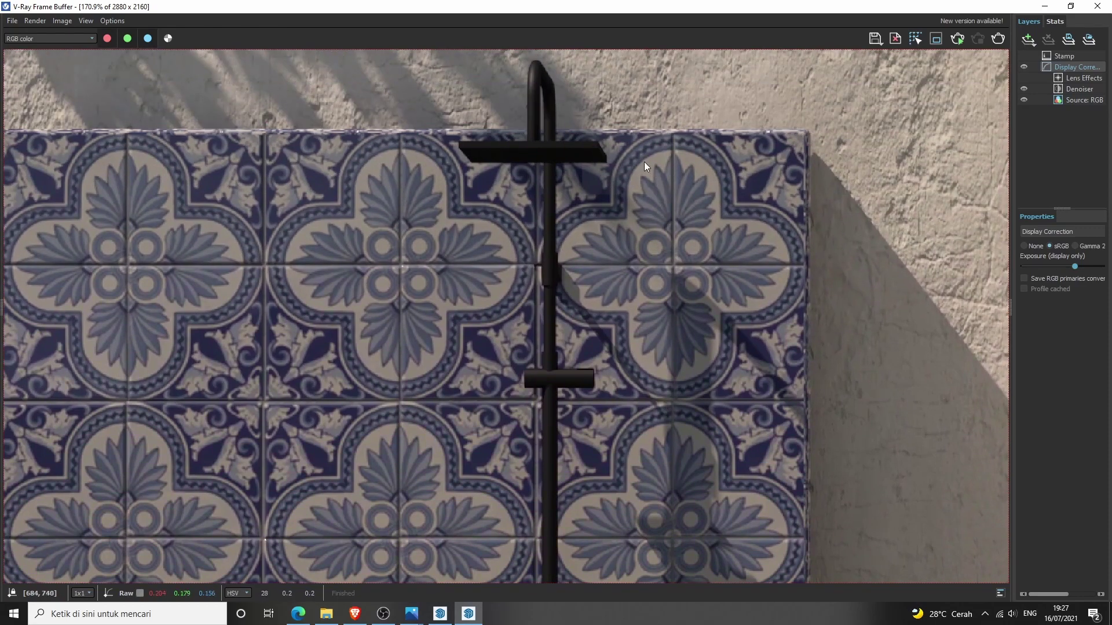
mouse_move(644, 162)
middle_mouse_down()
mouse_move(655, 174)
mouse_move(544, 363)
middle_mouse_up()
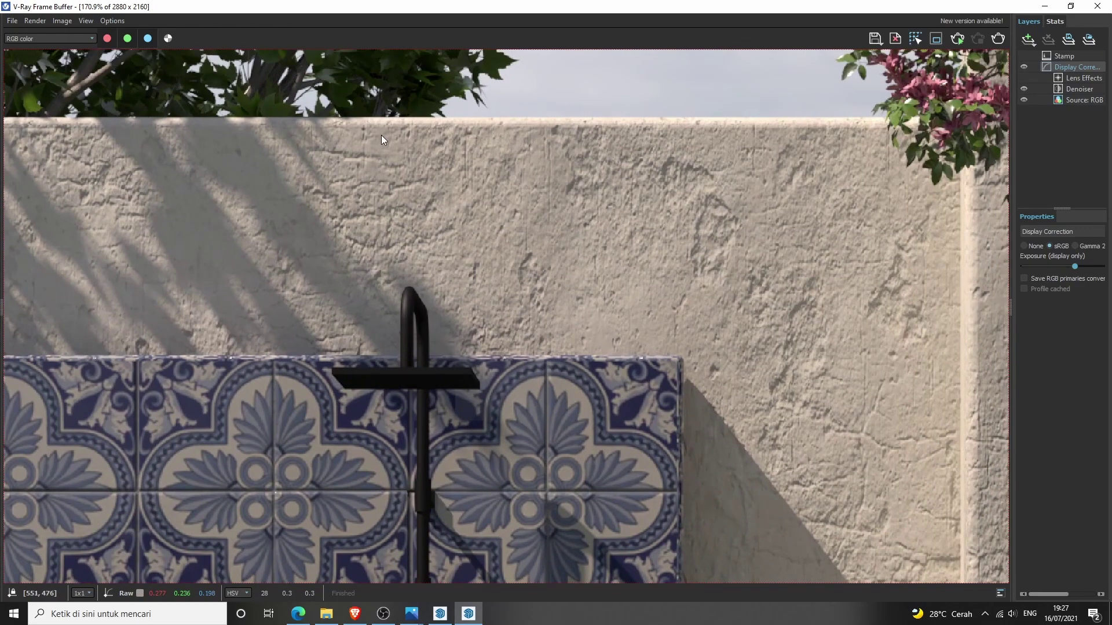
mouse_move(381, 134)
middle_mouse_down()
mouse_move(415, 360)
mouse_move(472, 457)
mouse_move(452, 399)
middle_mouse_up()
mouse_move(341, 98)
middle_mouse_down()
mouse_move(342, 179)
mouse_move(471, 287)
mouse_move(345, 219)
middle_mouse_up()
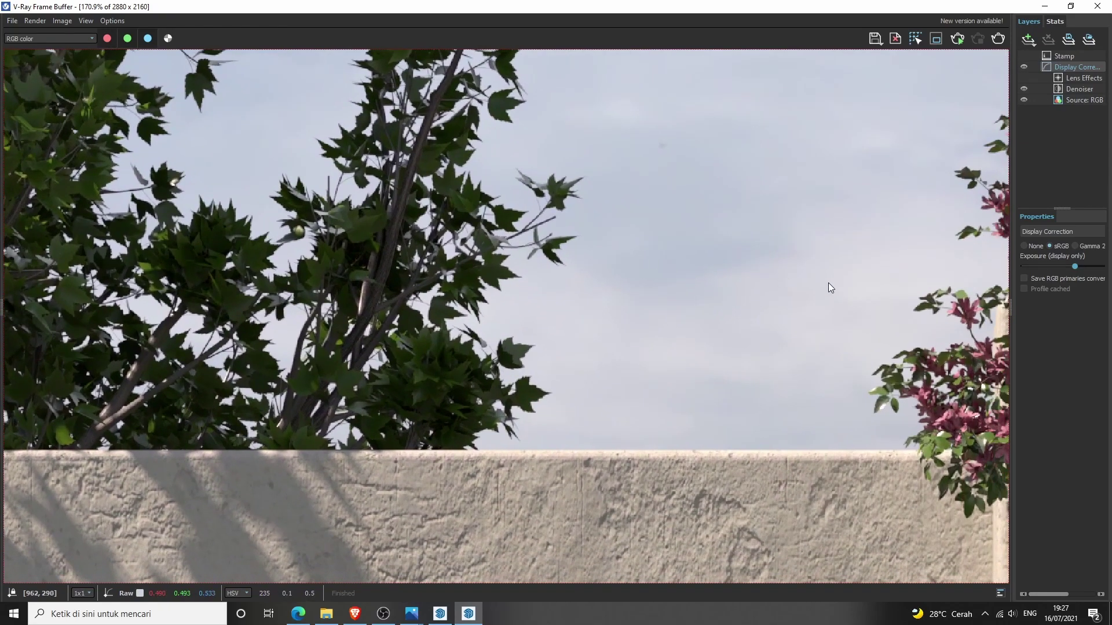
middle_click_drag(899, 293, 423, 207)
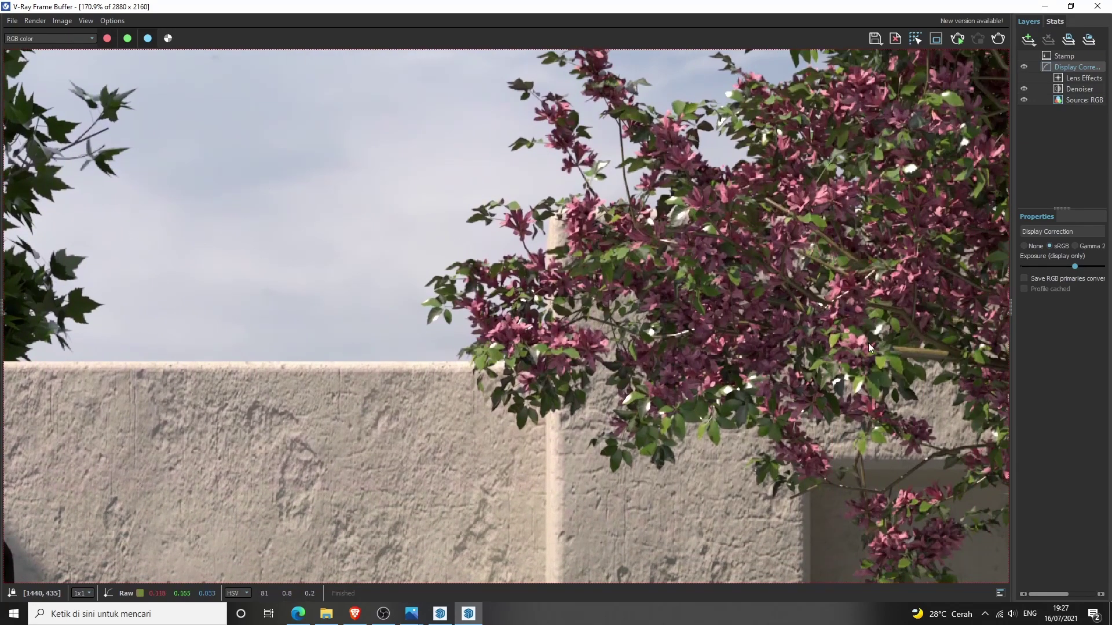
middle_click_drag(863, 341, 589, 199)
scroll(642, 238, "down", 3)
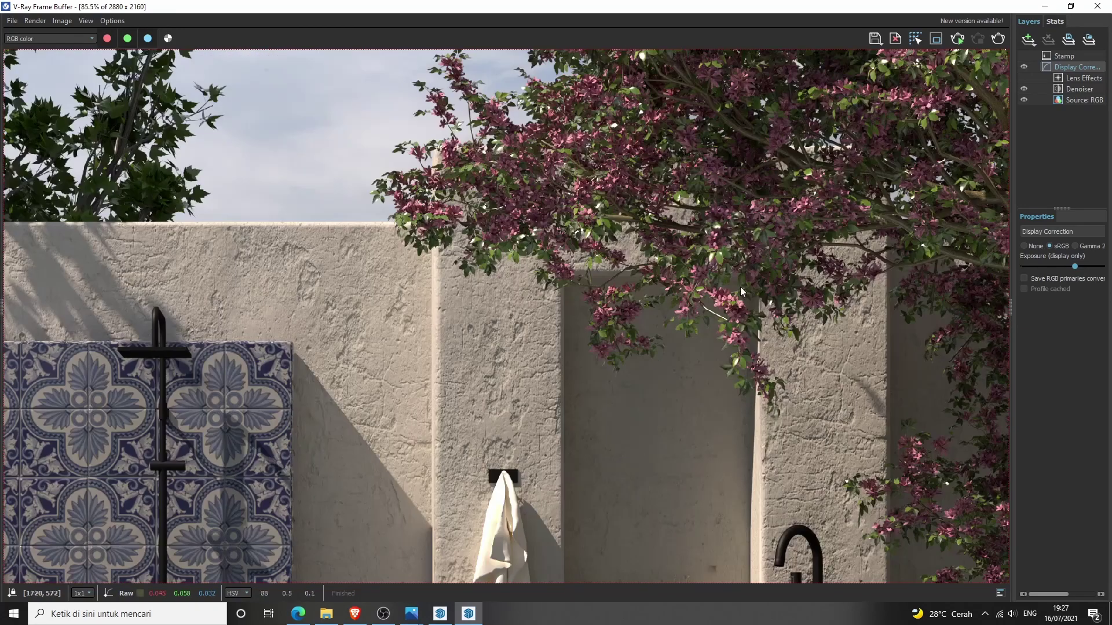
mouse_move(815, 314)
middle_mouse_down()
mouse_move(658, 256)
mouse_move(525, 185)
middle_mouse_up()
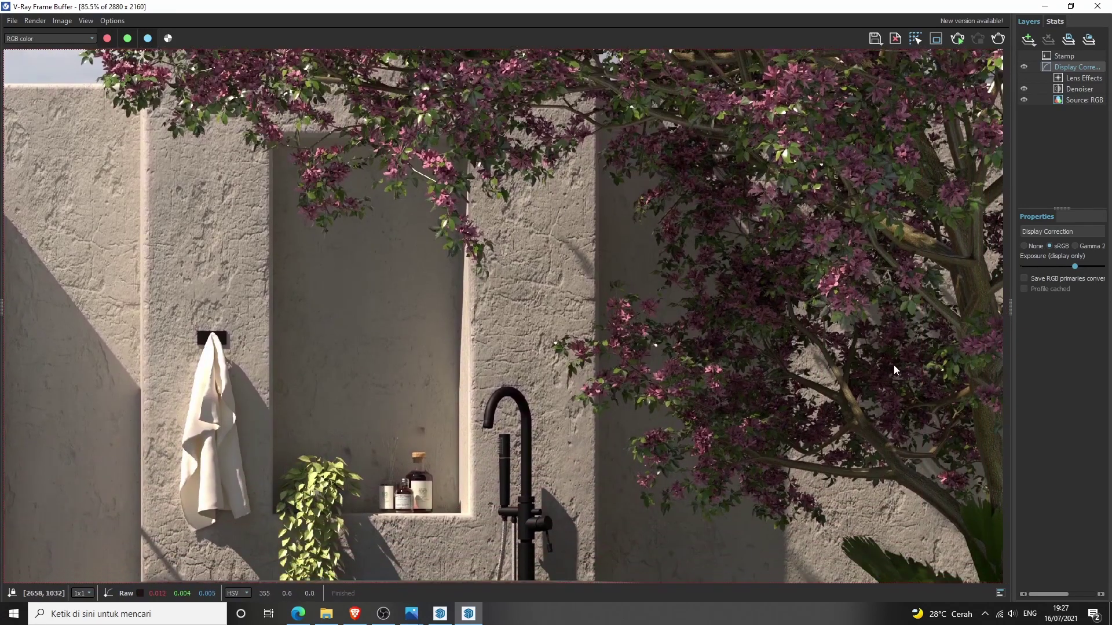
middle_click_drag(894, 365, 850, 166)
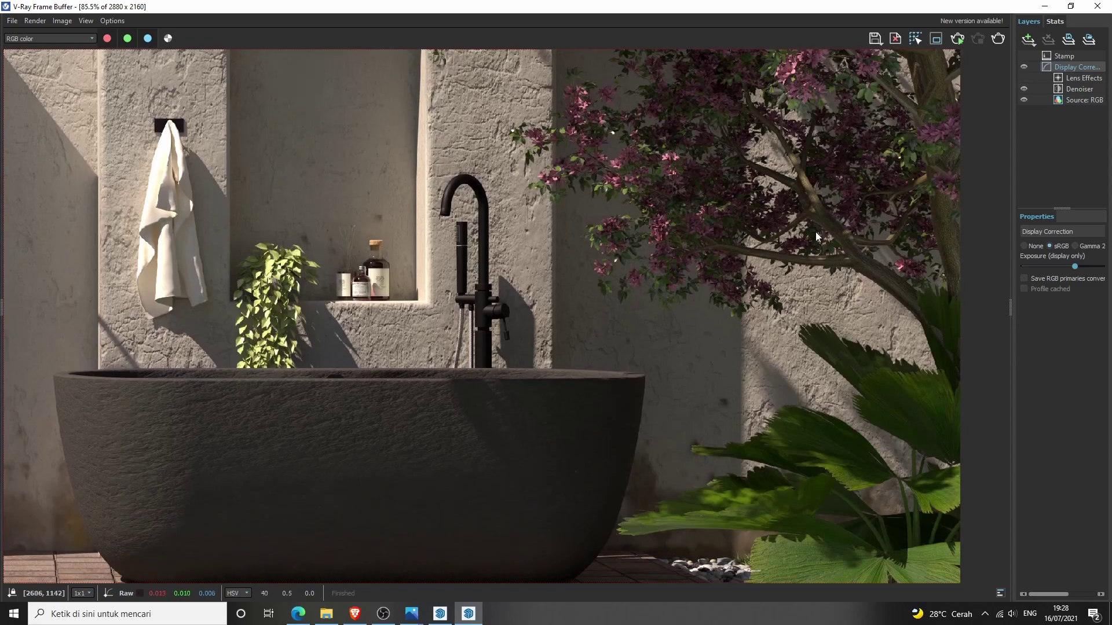
middle_click_drag(700, 398, 716, 289)
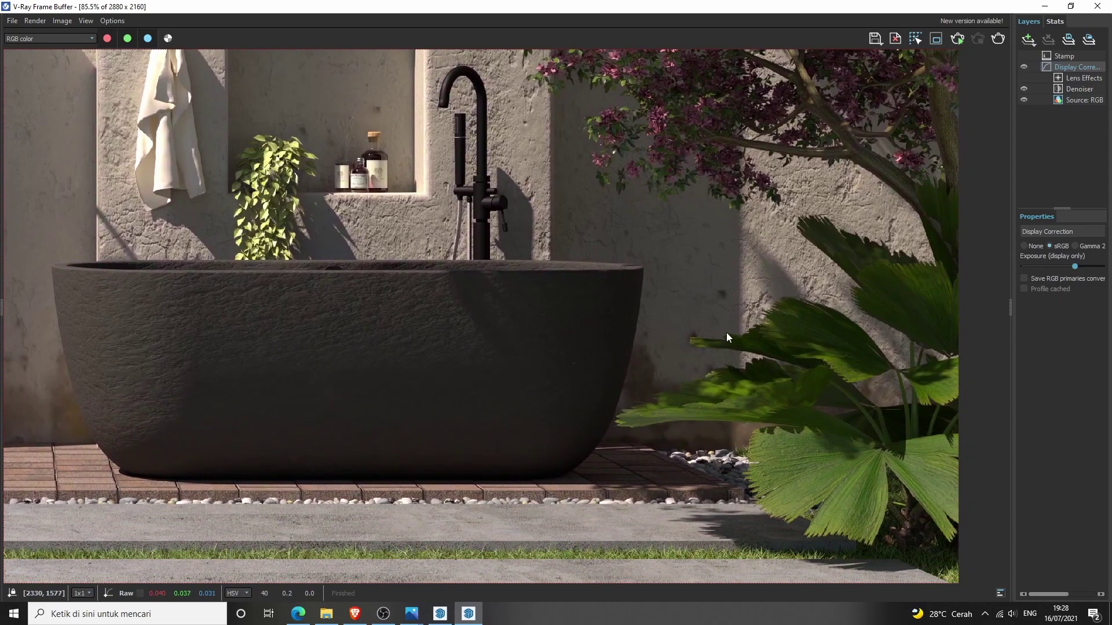
scroll(778, 356, "up", 2)
mouse_move(815, 400)
middle_mouse_down()
mouse_move(678, 240)
mouse_move(765, 378)
middle_mouse_up()
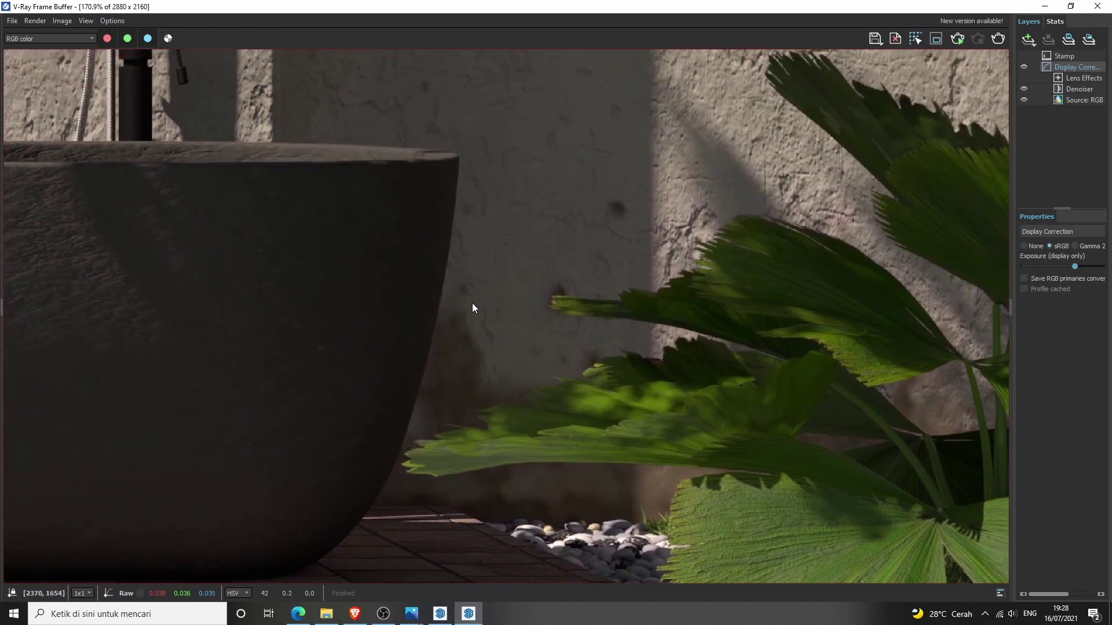
middle_click_drag(217, 281, 686, 316)
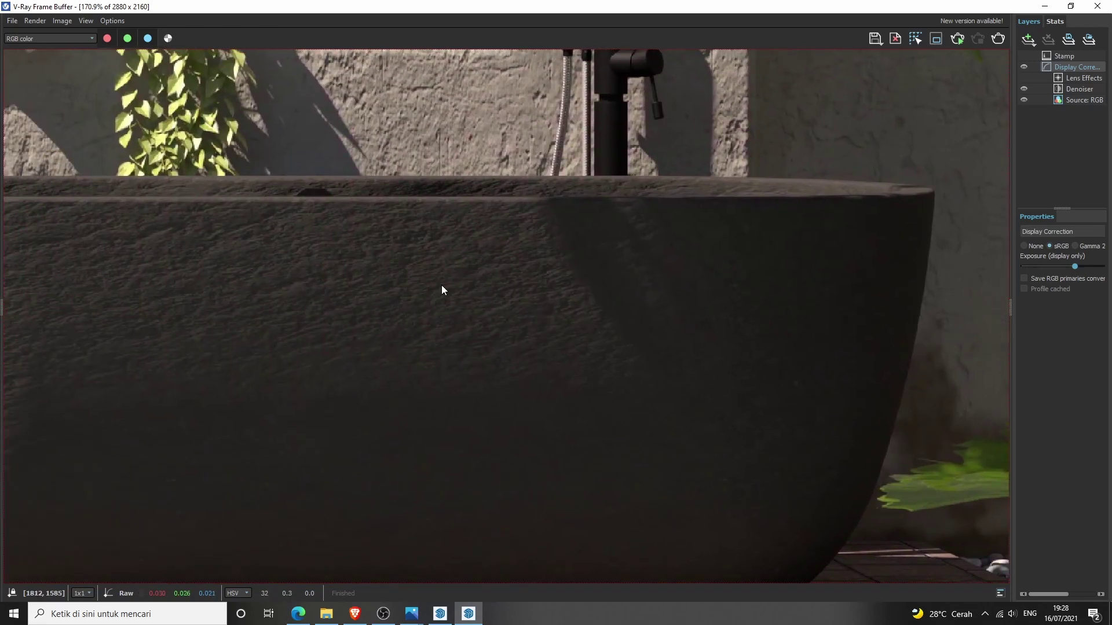
mouse_move(283, 244)
middle_mouse_down()
mouse_move(457, 260)
mouse_move(447, 378)
middle_mouse_up()
mouse_move(790, 180)
middle_mouse_down()
mouse_move(739, 284)
mouse_move(722, 380)
middle_mouse_up()
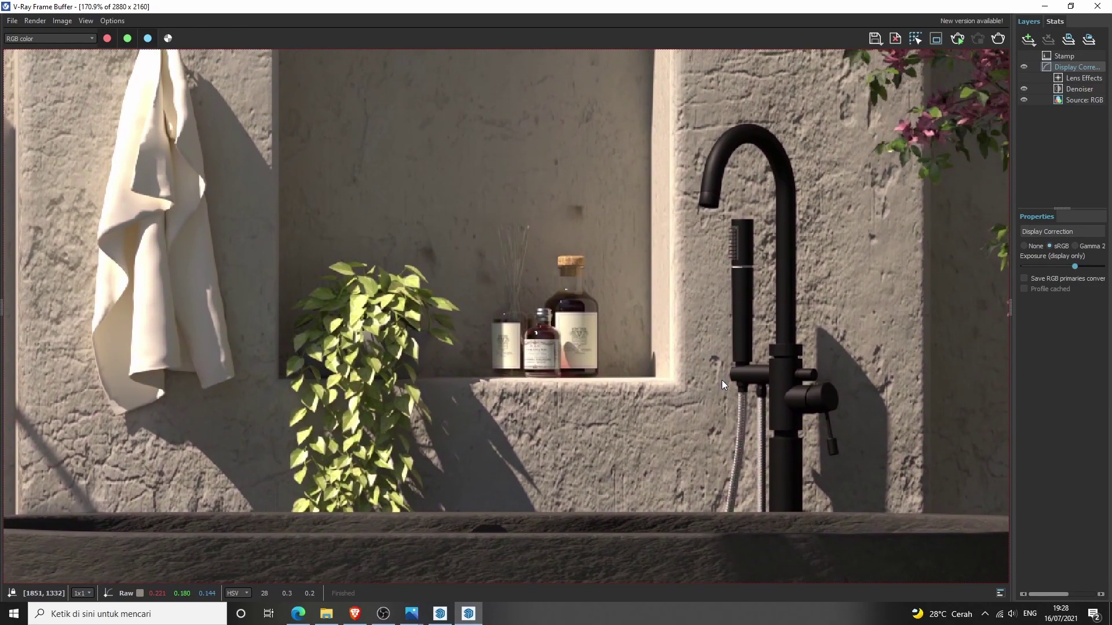
scroll(719, 377, "up", 3)
scroll(719, 377, "down", 10)
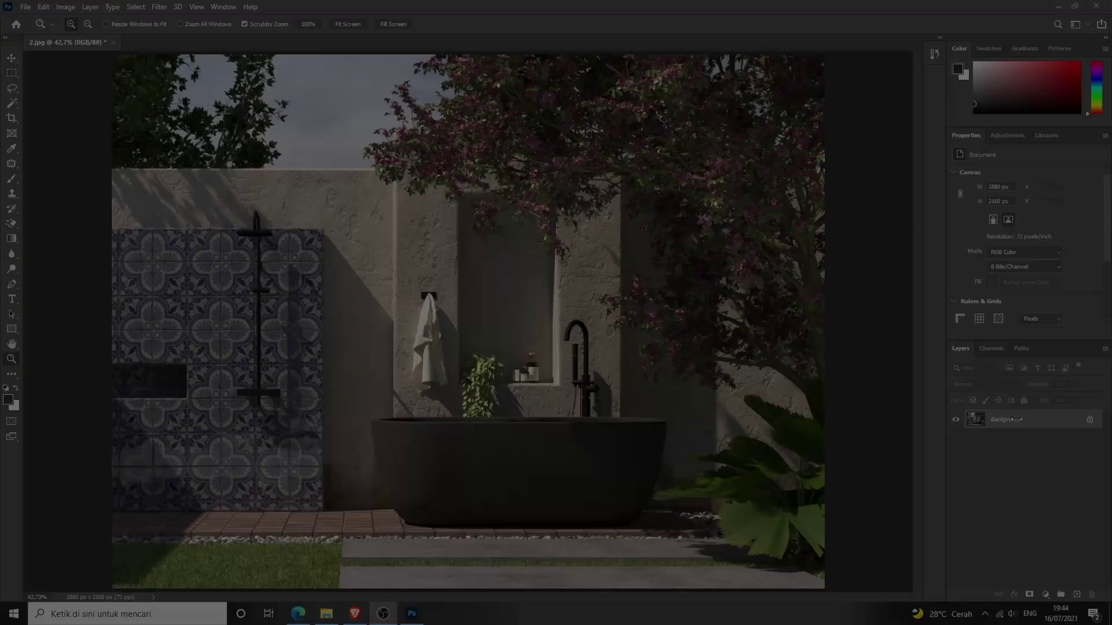
Step: Duplicate the Background layer and apply the Camera Raw filter to the copy
right_click(996, 419)
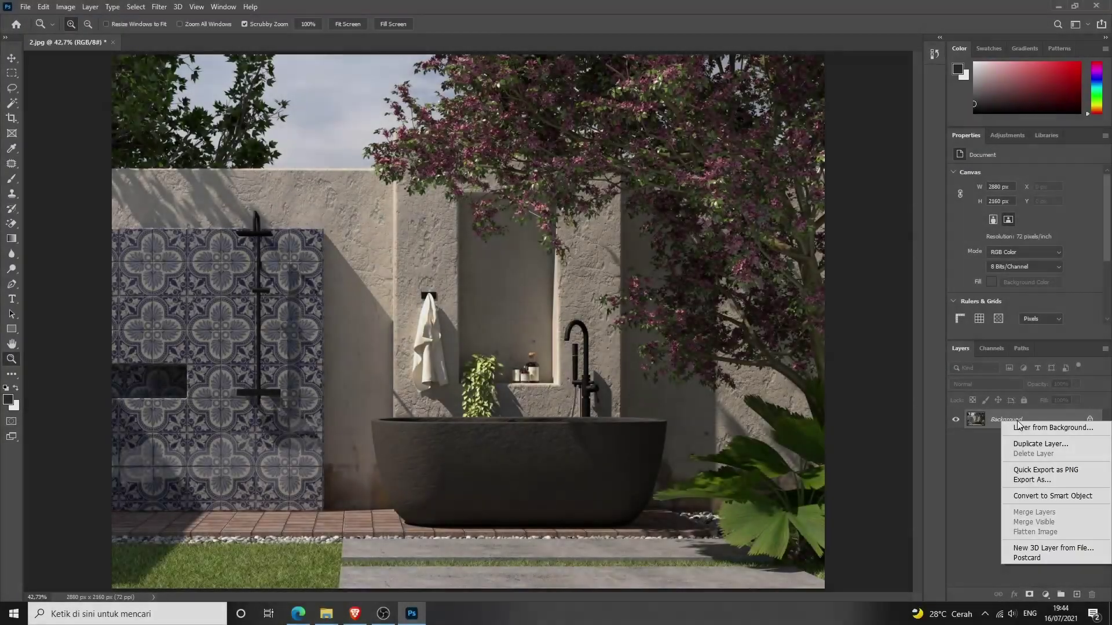
left_click(1007, 447)
left_click(646, 173)
left_click(159, 7)
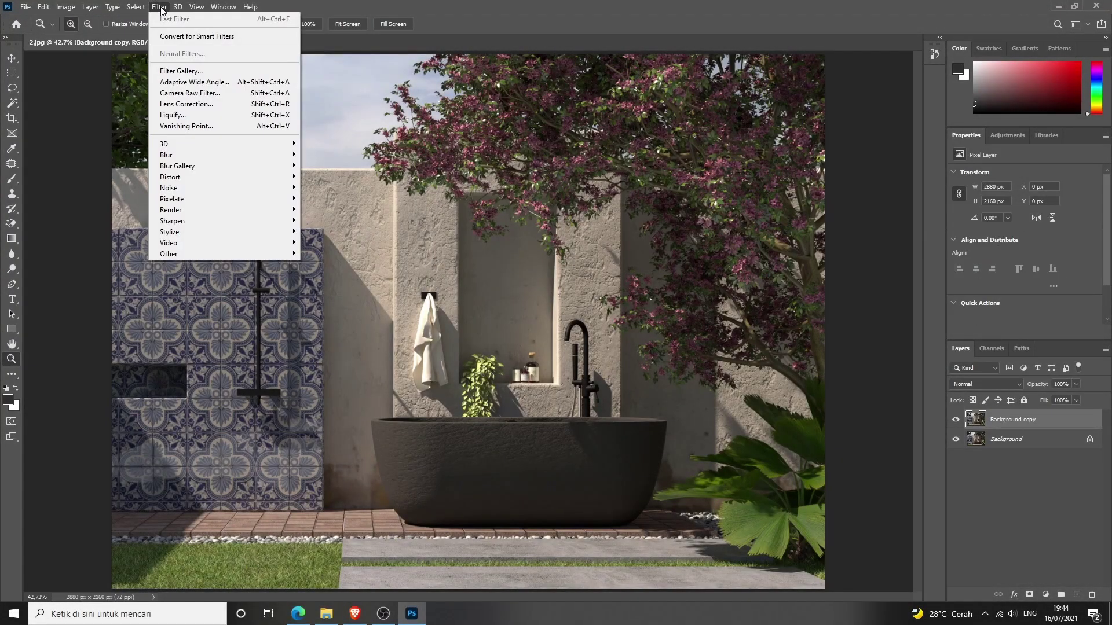
left_click(191, 91)
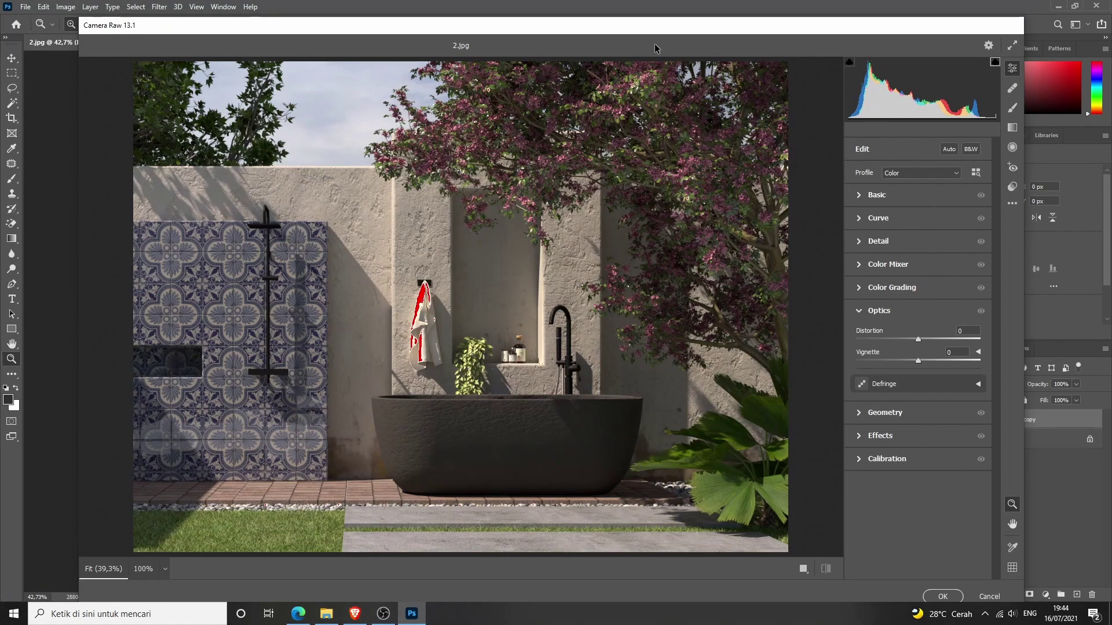
Step: In Basic, set Contrast +16, Clarity +18, Dehaze +7, Exposure +0.30 and Temperature -1
left_click(899, 195)
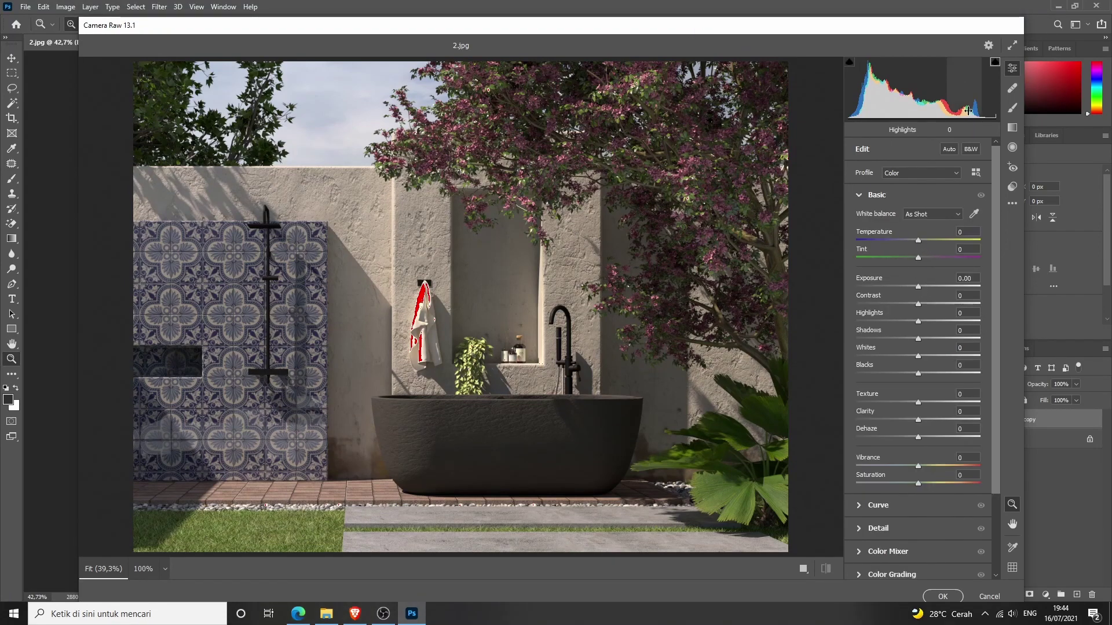
left_click(995, 62)
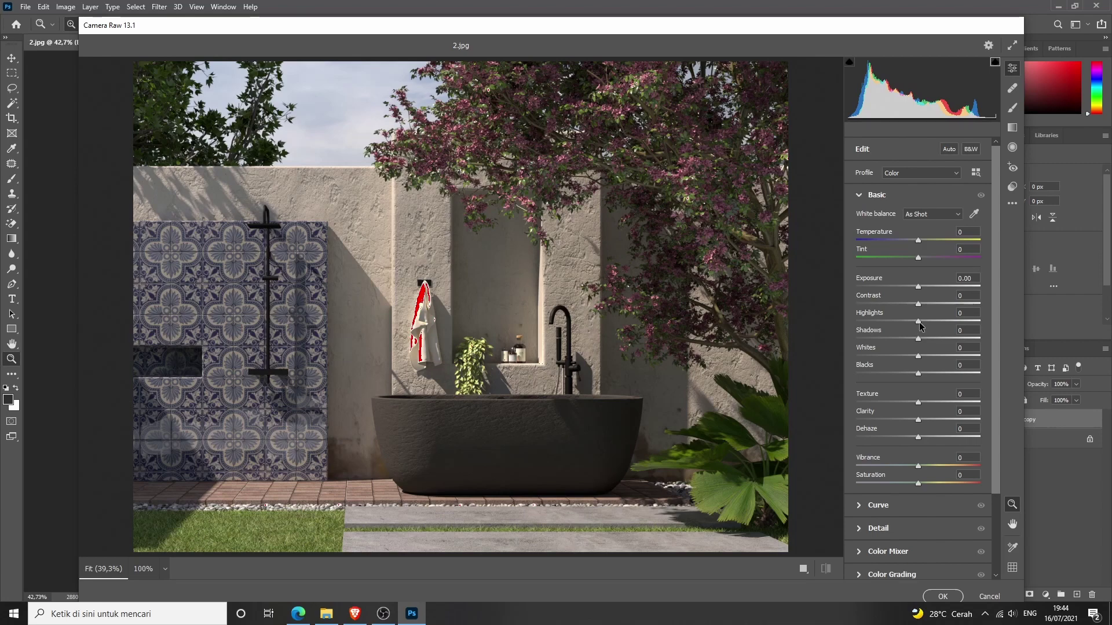
left_click_drag(919, 304, 929, 304)
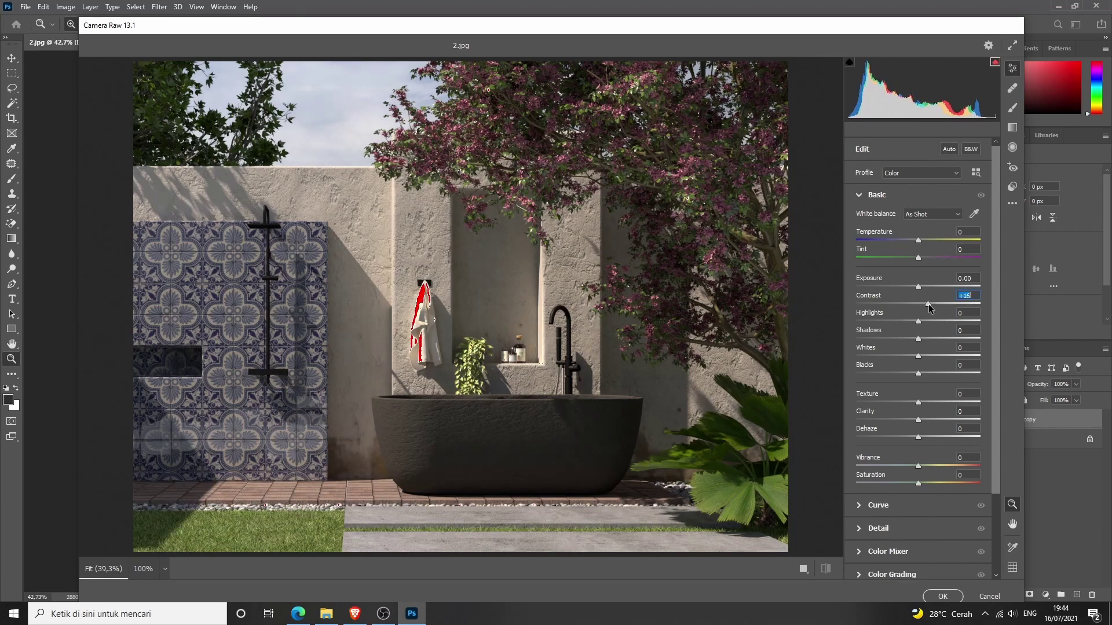
mouse_move(918, 420)
left_mouse_down()
mouse_move(928, 419)
mouse_move(923, 437)
left_mouse_up()
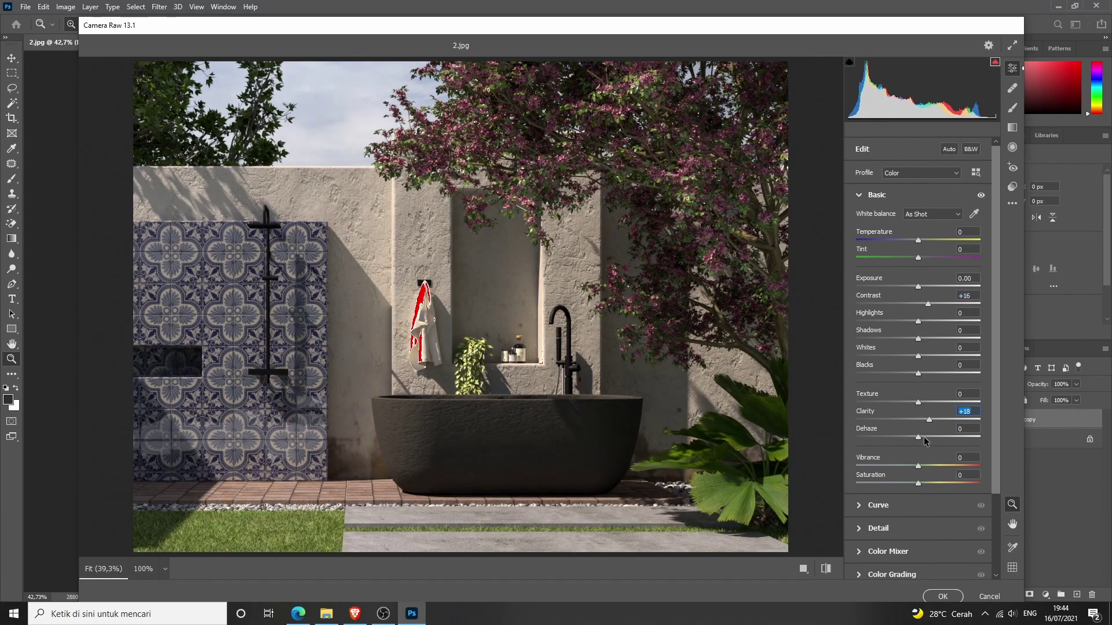
left_click_drag(917, 287, 922, 287)
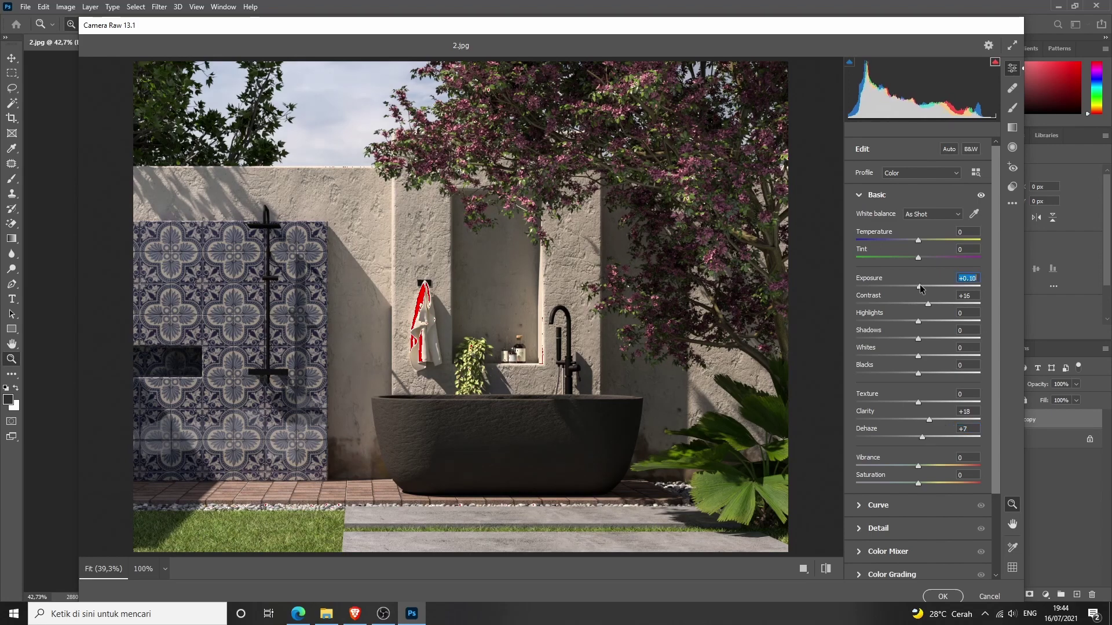
left_click_drag(918, 240, 920, 256)
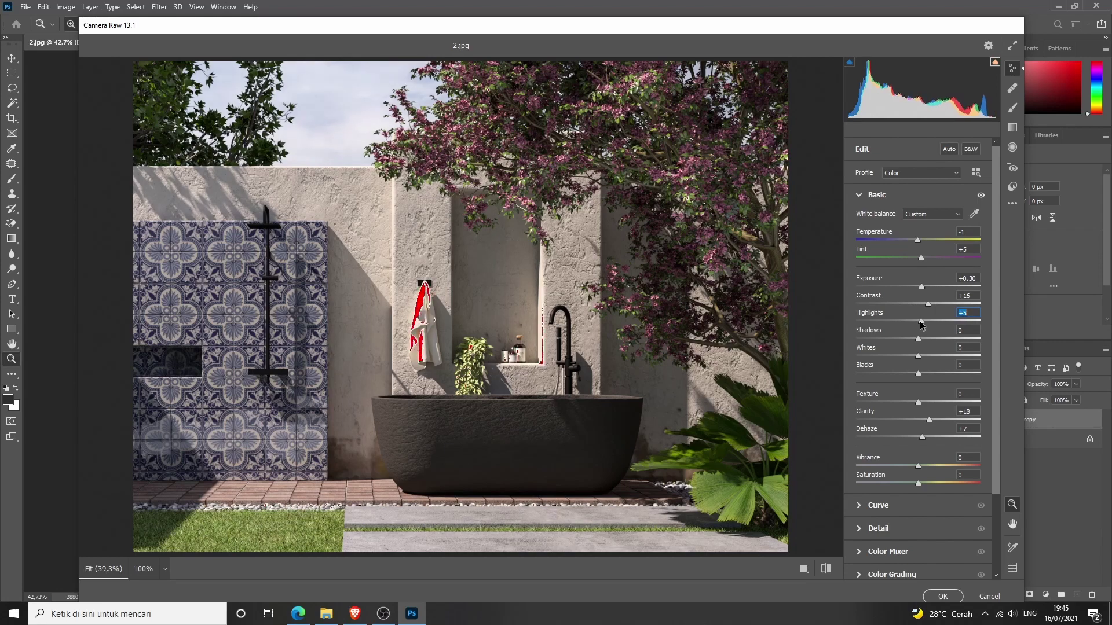
Step: Set Highlights -9, Shadows and Blacks +11, Clarity +13, Dehaze +26, Vibrance +13, Saturation -9, Temperature +1
mouse_move(915, 322)
left_mouse_down()
mouse_move(928, 340)
mouse_move(908, 341)
mouse_move(935, 343)
mouse_move(915, 348)
mouse_move(918, 360)
left_mouse_up()
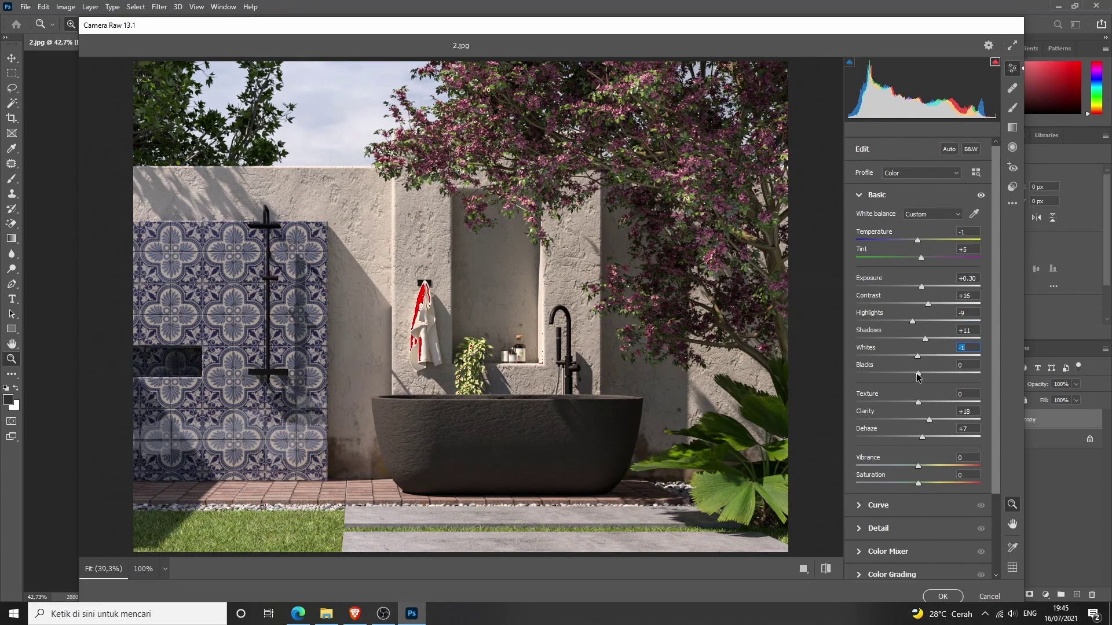
mouse_move(918, 373)
left_mouse_down()
mouse_move(946, 369)
mouse_move(891, 379)
mouse_move(923, 376)
left_mouse_up()
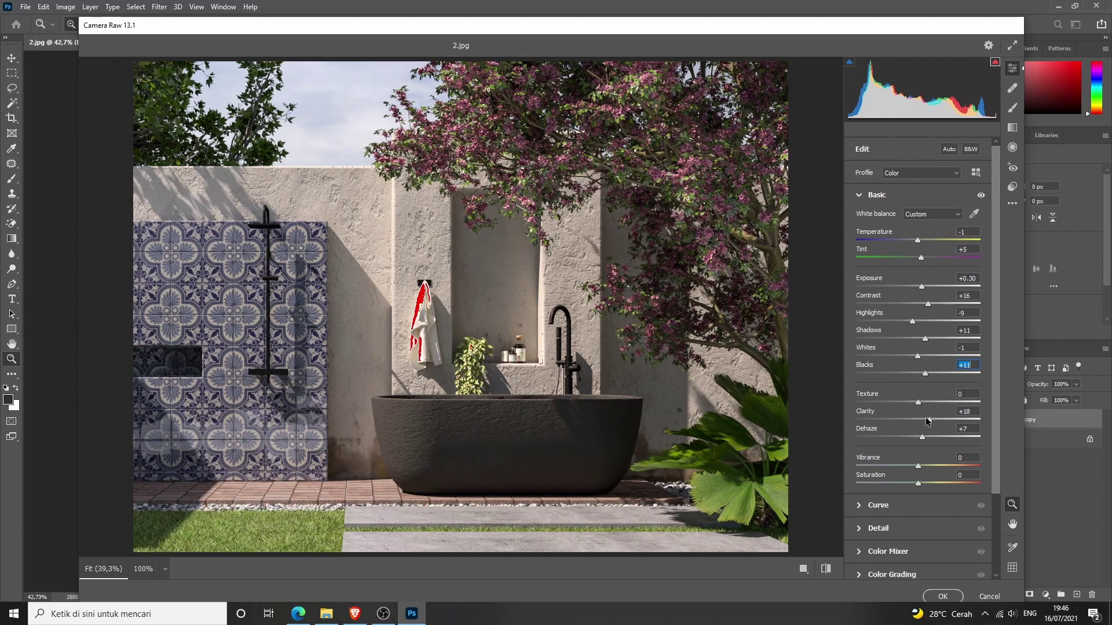
left_click(929, 421)
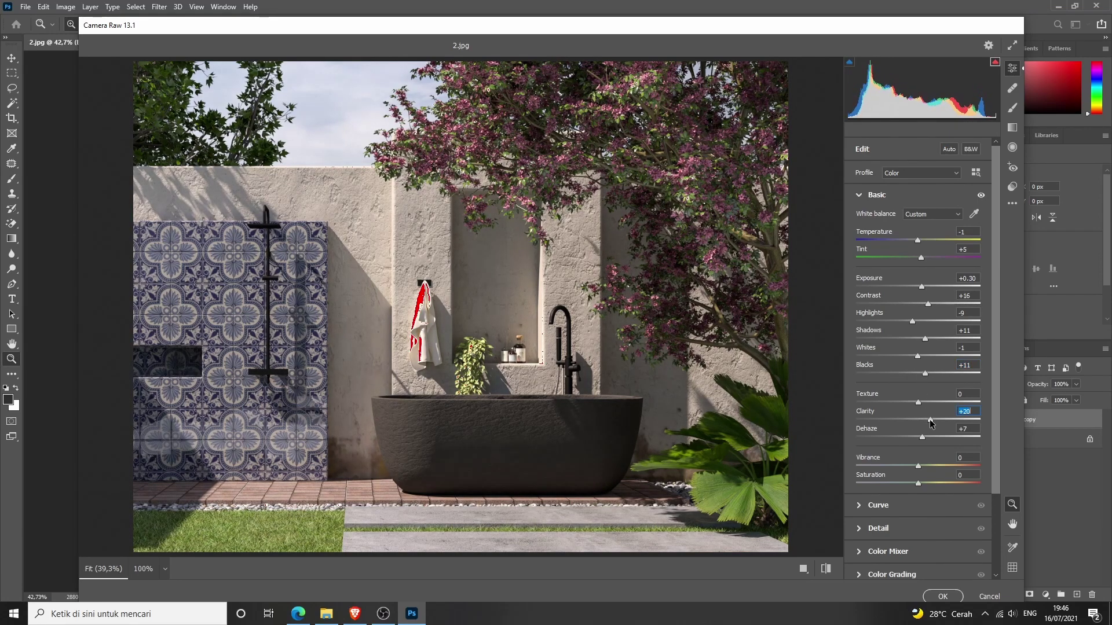
left_click_drag(933, 423, 938, 439)
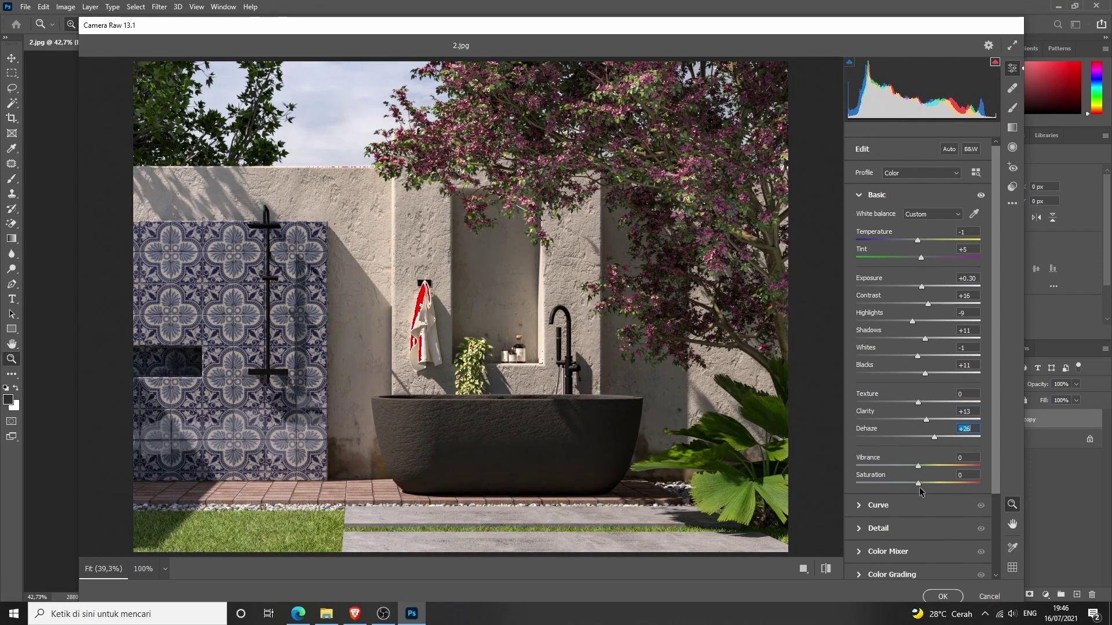
mouse_move(919, 484)
left_mouse_down()
mouse_move(907, 485)
mouse_move(937, 467)
left_mouse_up()
mouse_move(928, 467)
left_mouse_down()
mouse_move(907, 484)
mouse_move(917, 486)
left_mouse_up()
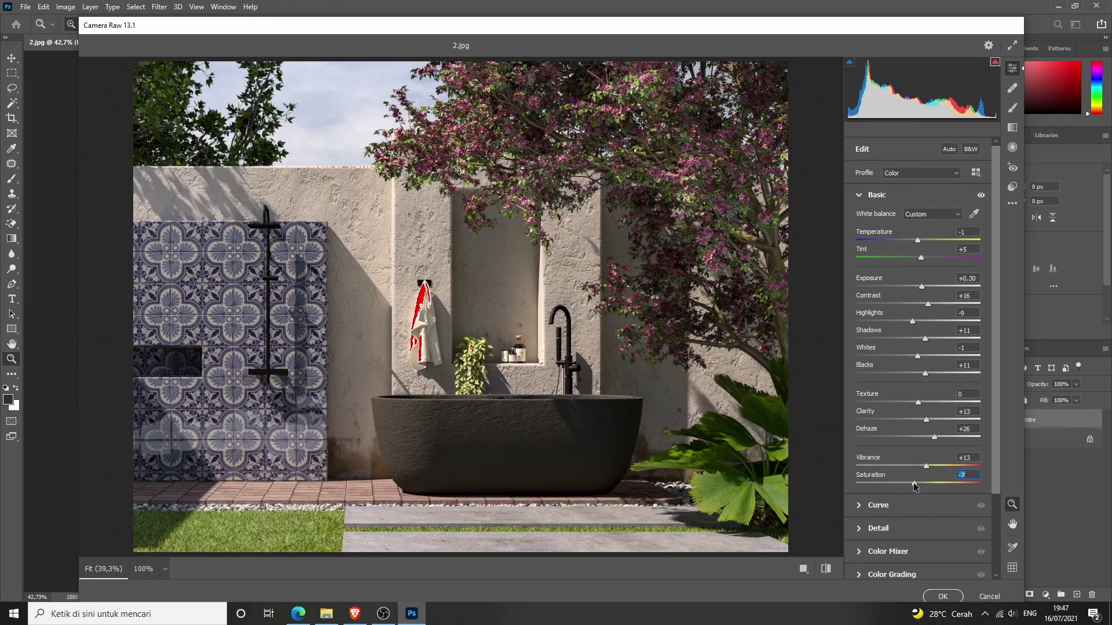
left_click_drag(917, 486, 911, 484)
left_click_drag(918, 242, 920, 243)
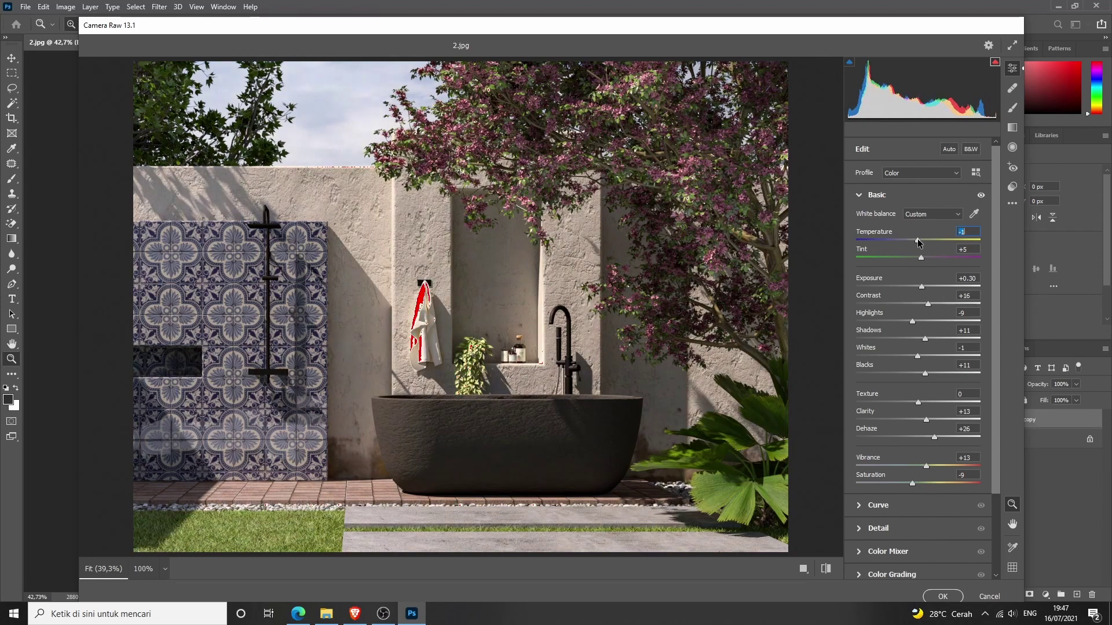
Step: Add a lens vignette and -10 effect vignetting, nudge Exposure to +0.35, and apply the grade
scroll(912, 347, "down", 2)
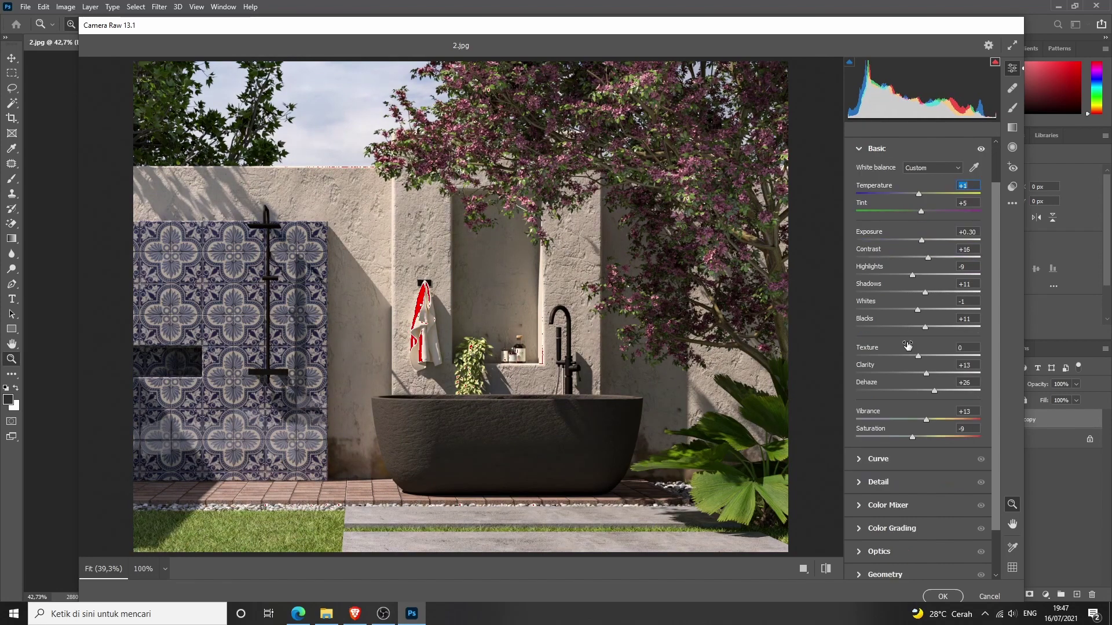
scroll(904, 426, "down", 2)
left_click(879, 500)
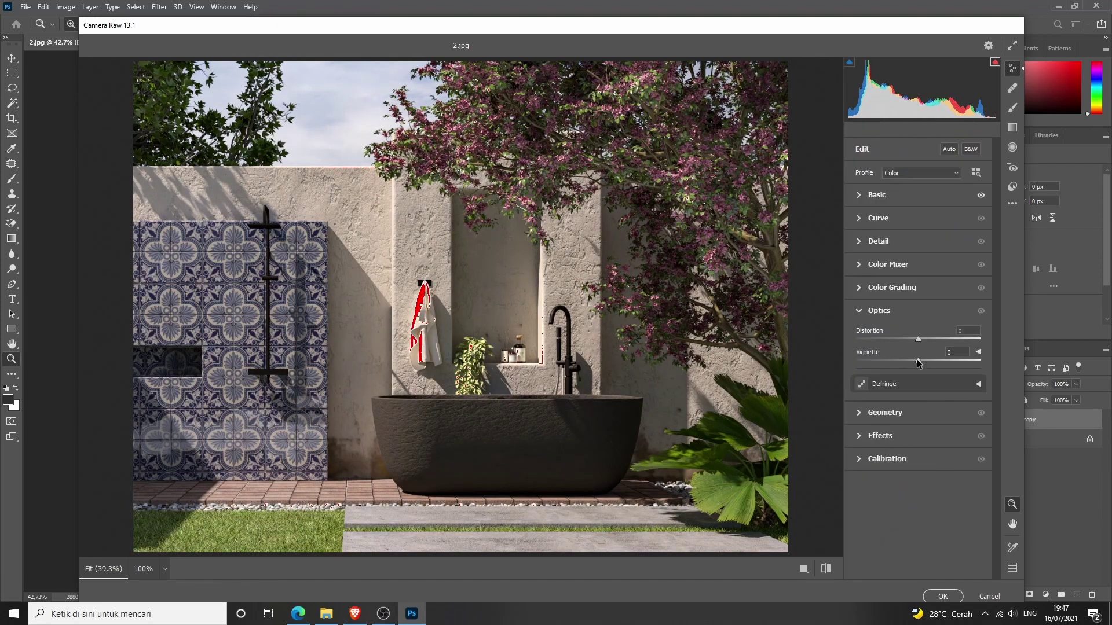
left_click_drag(918, 361, 898, 362)
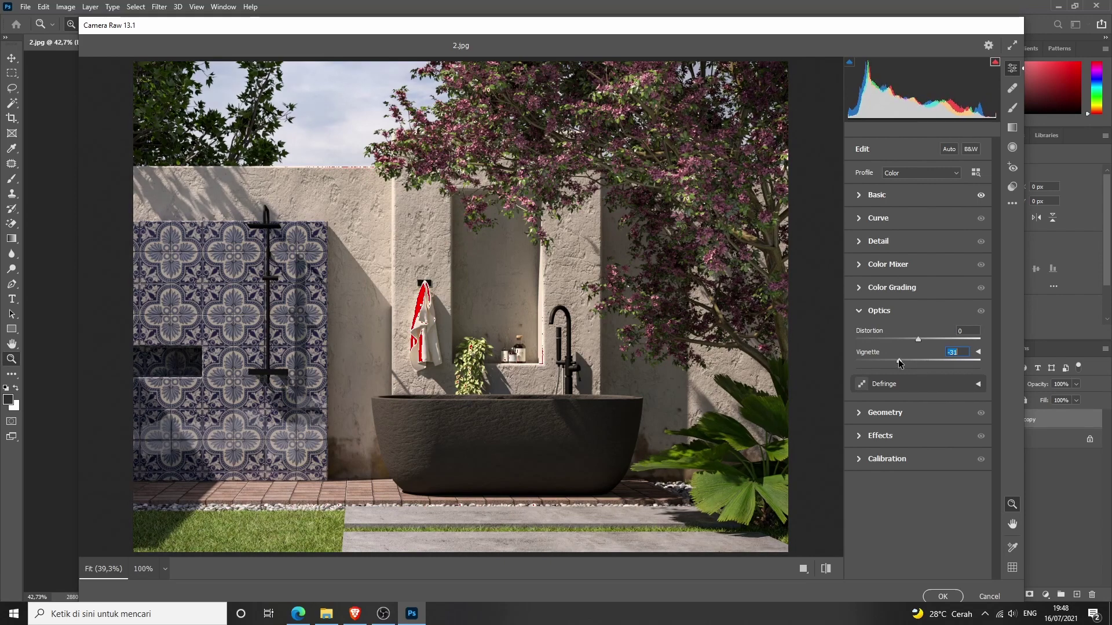
left_click_drag(917, 408, 911, 409)
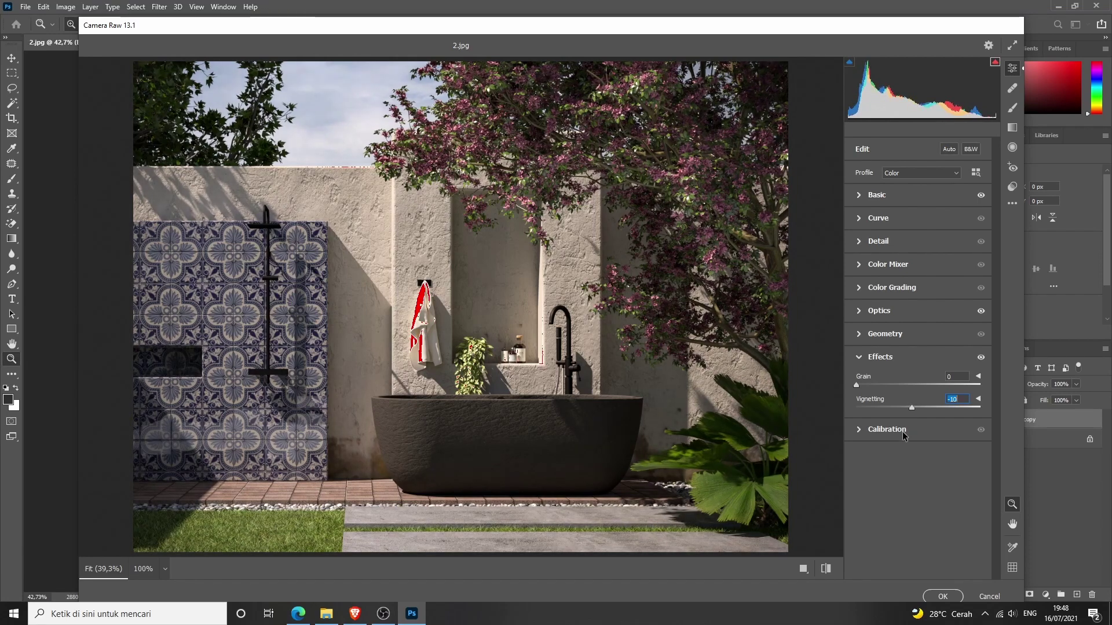
left_click(876, 195)
left_click(923, 288)
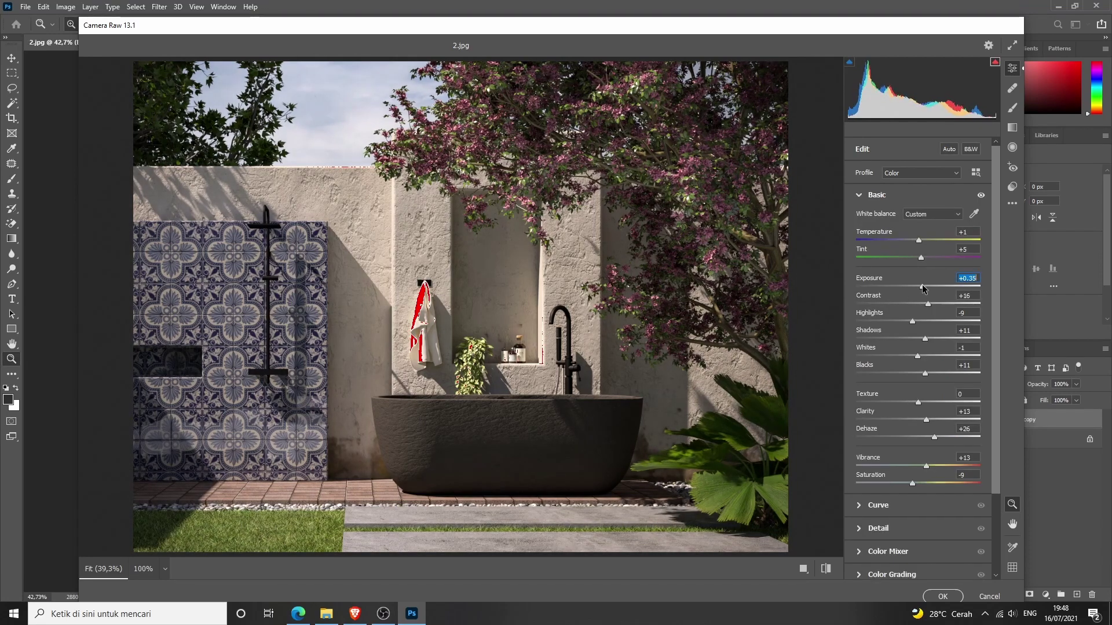
left_click(943, 597)
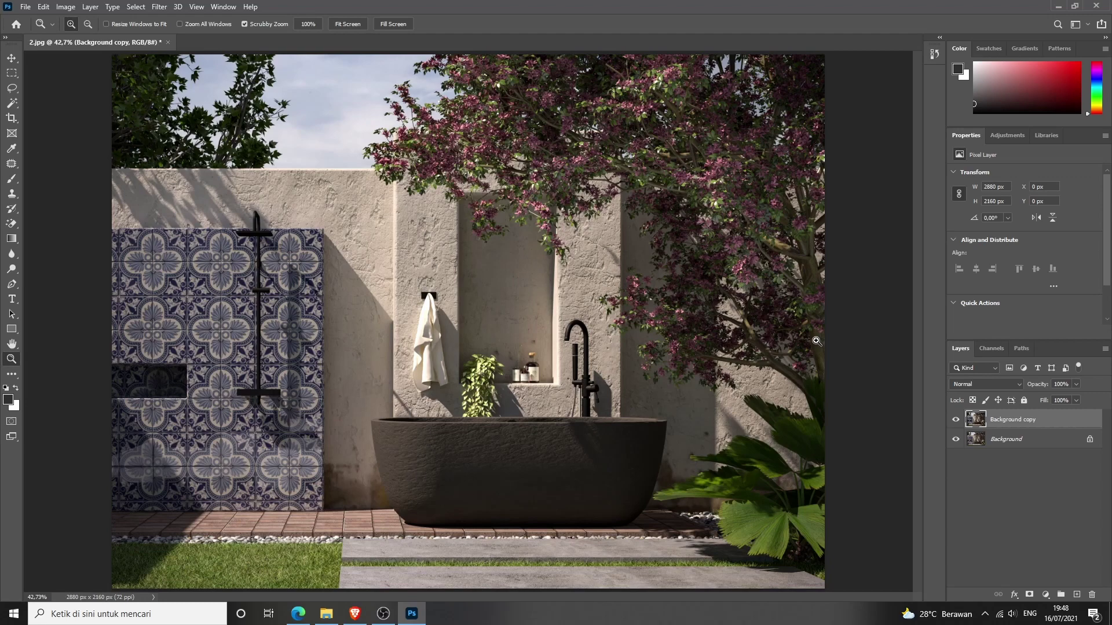
Step: Toggle the Background copy layer off and on to compare it with the original render
left_click(956, 419)
left_click(955, 419)
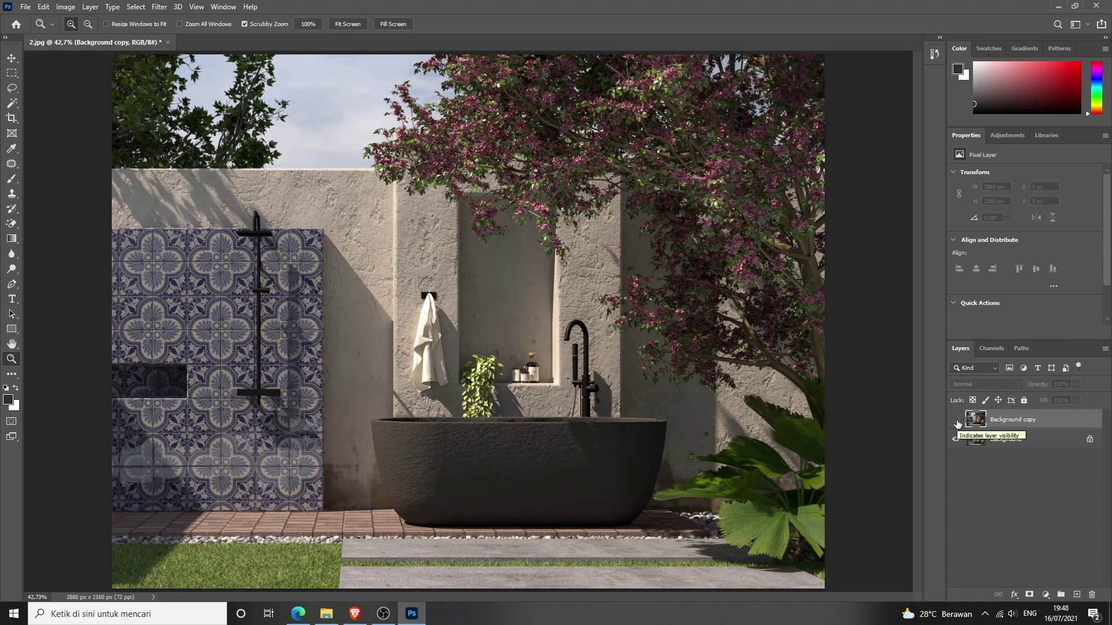
left_click(955, 419)
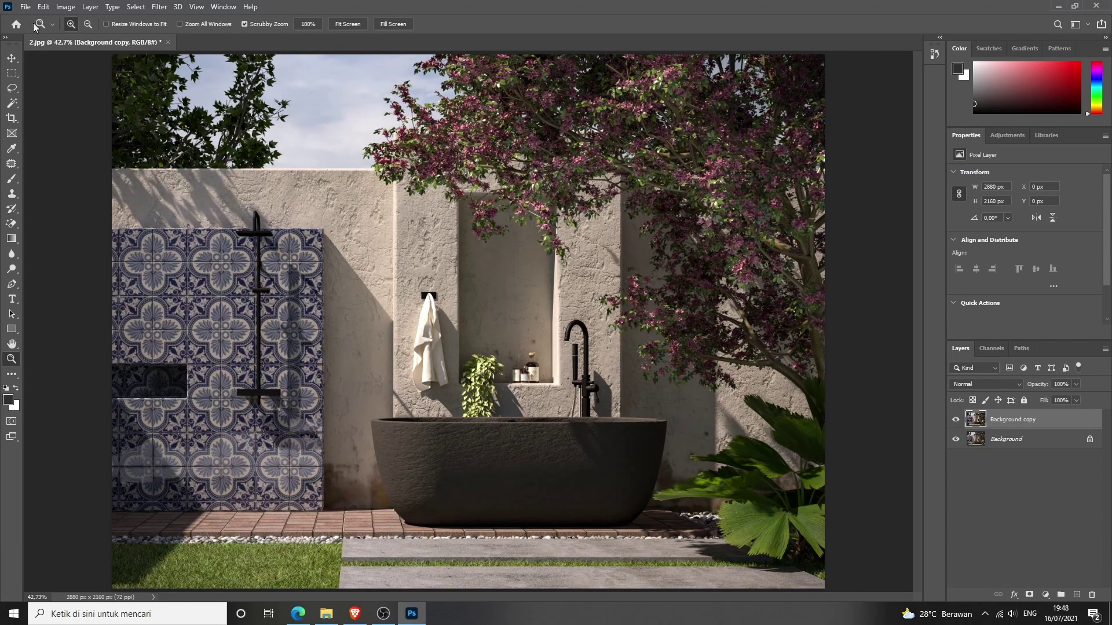
left_click(25, 7)
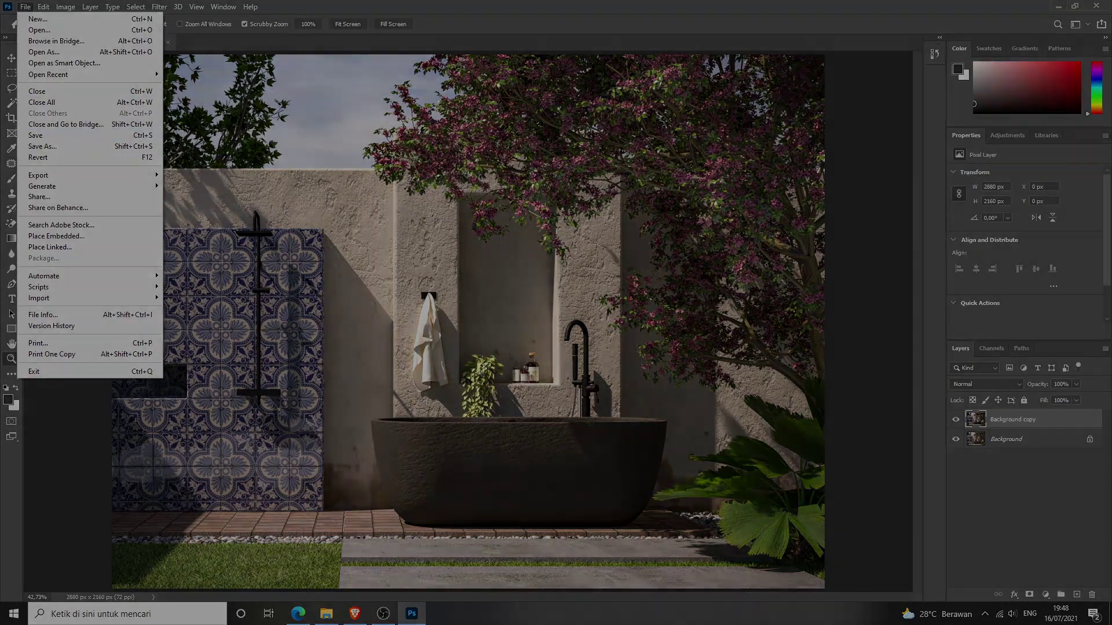